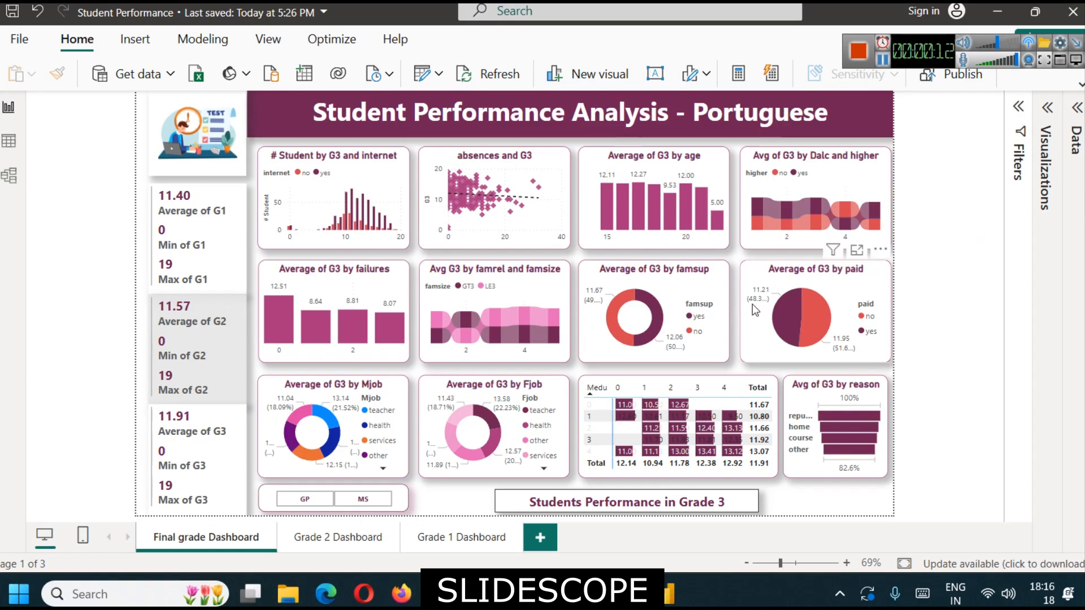
# - Switch to Firefox and examine the Student Performance dataset page down to the G1, G2 and G3 target variables
pyautogui.click(401, 594)
pyautogui.scroll(15, 401, 349)
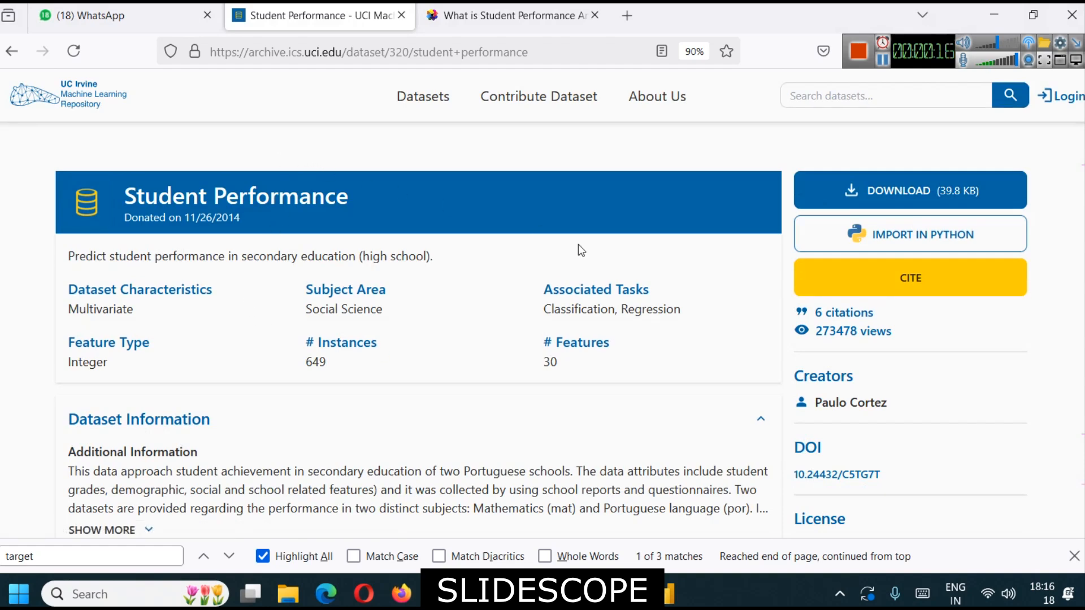
pyautogui.scroll(-10, 294, 276)
pyautogui.scroll(-3, 294, 276)
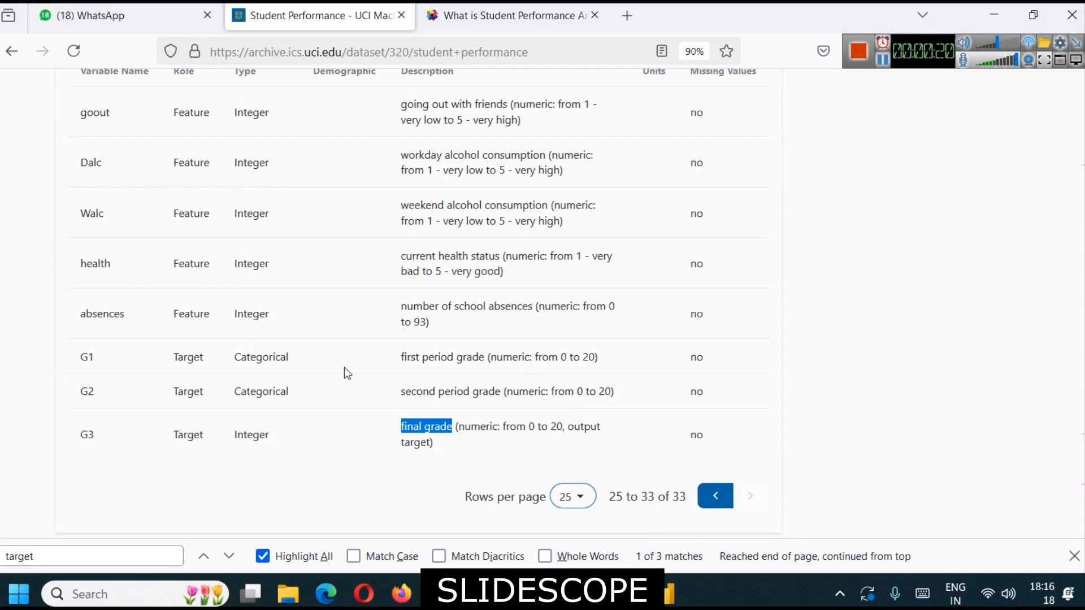
# - Switch to Power BI and view the Grade 2 and Grade 1 dashboards, ending on the Final grade Dashboard
pyautogui.click(673, 576)
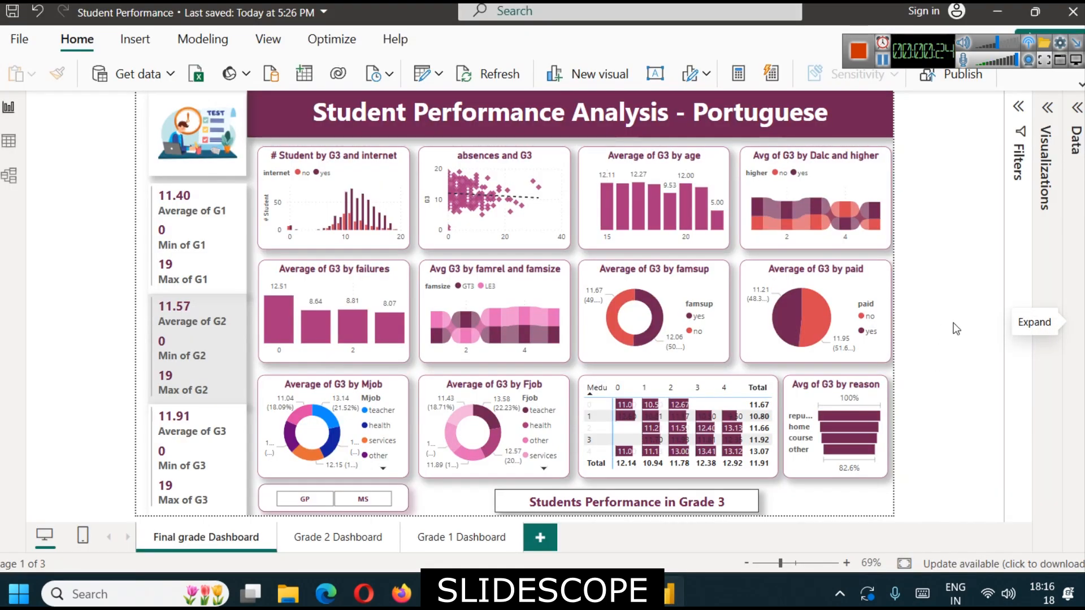
pyautogui.click(357, 541)
pyautogui.click(444, 540)
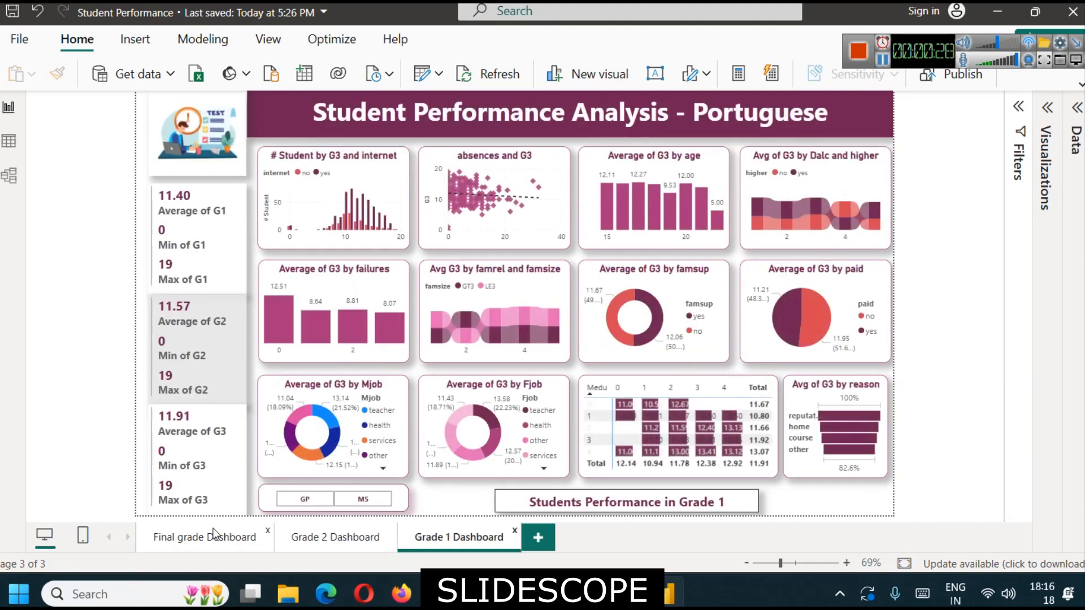
pyautogui.click(215, 534)
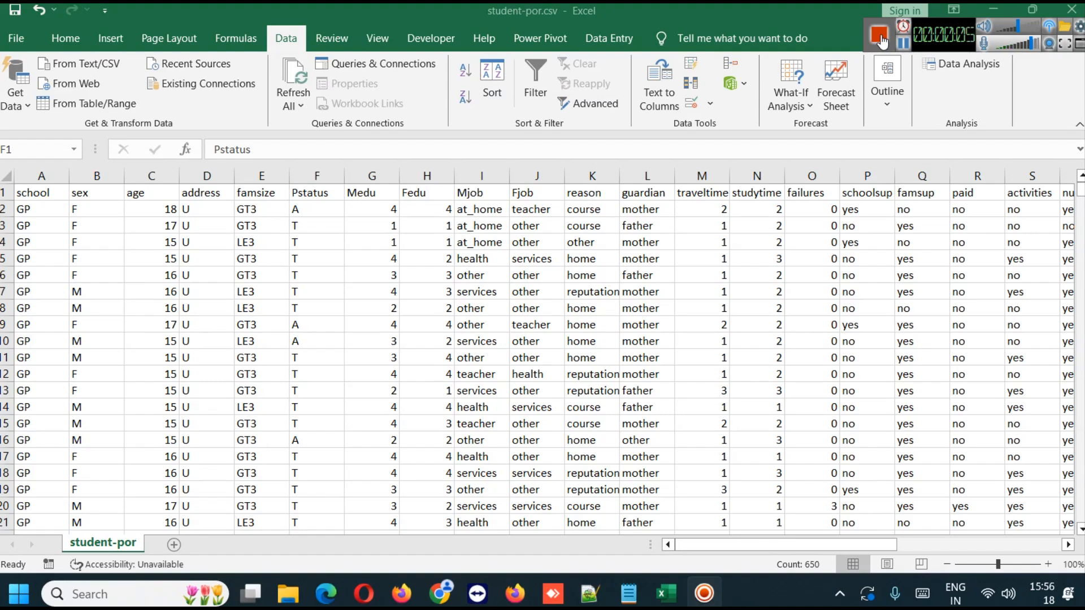
# - Inspect the student-por.csv columns in Excel one by one, from school through Medu
pyautogui.click(42, 175)
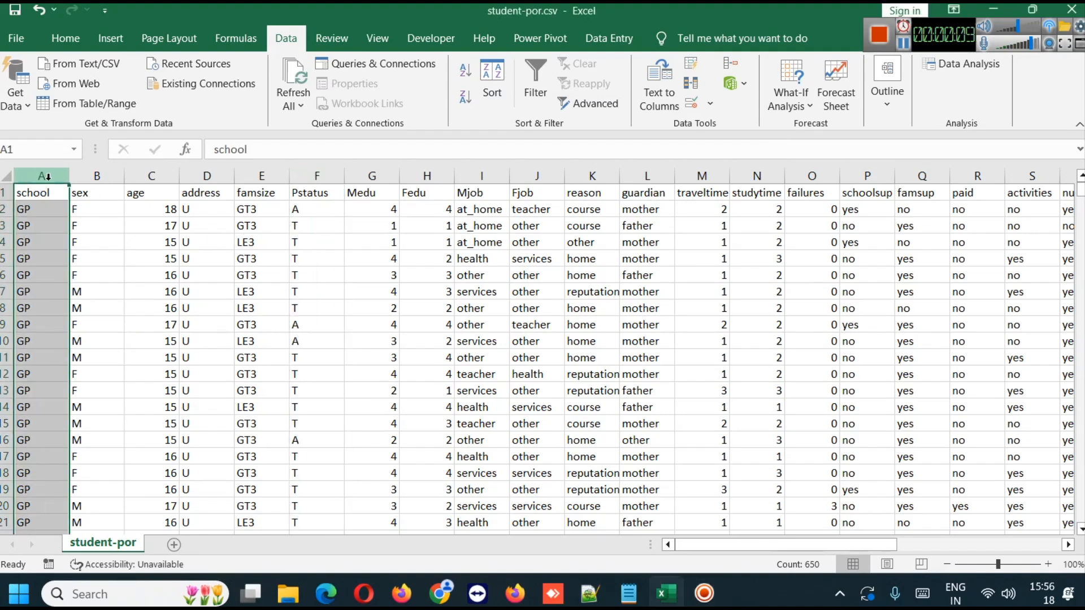
pyautogui.click(98, 176)
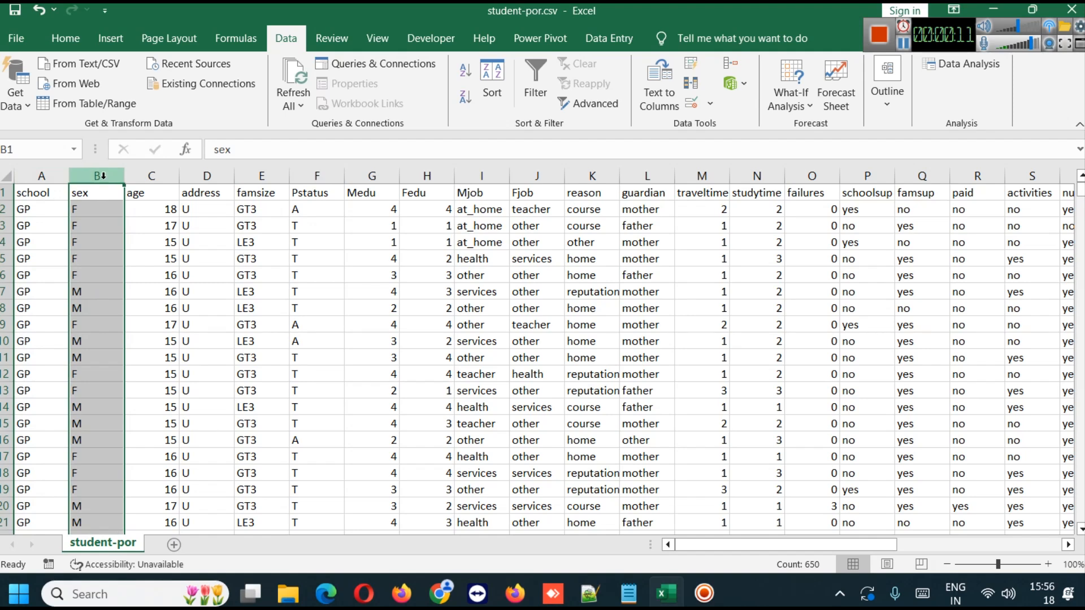
pyautogui.click(152, 176)
pyautogui.click(207, 176)
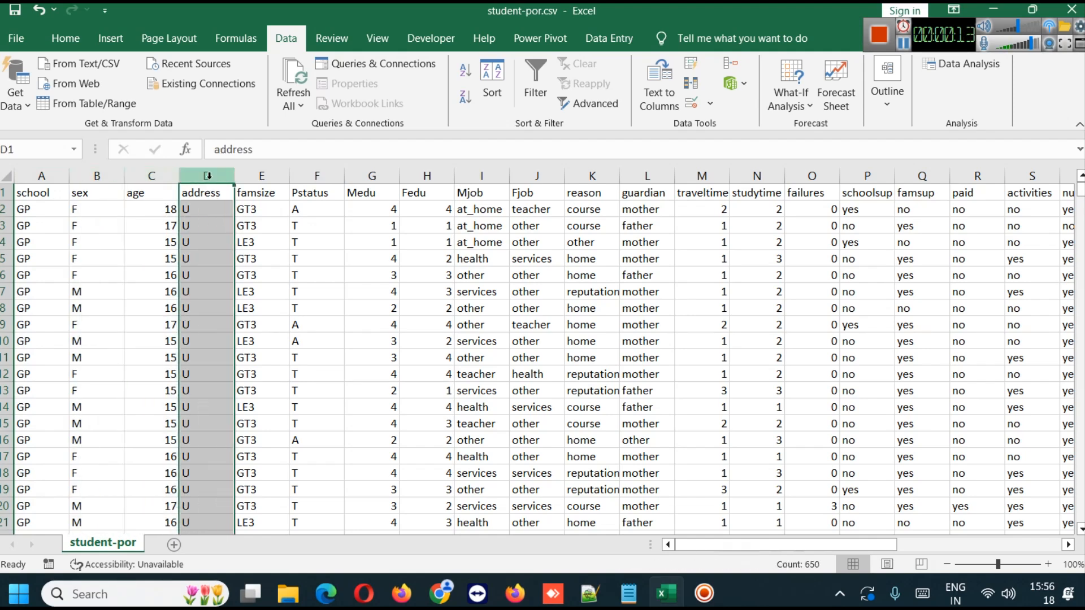
pyautogui.click(252, 176)
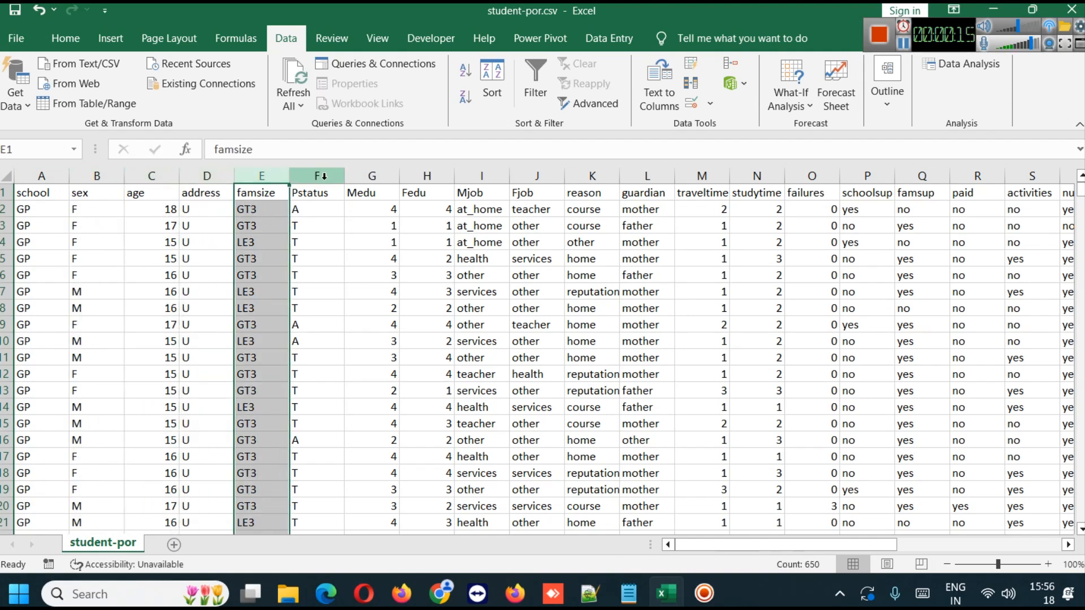
pyautogui.click(320, 176)
pyautogui.click(362, 175)
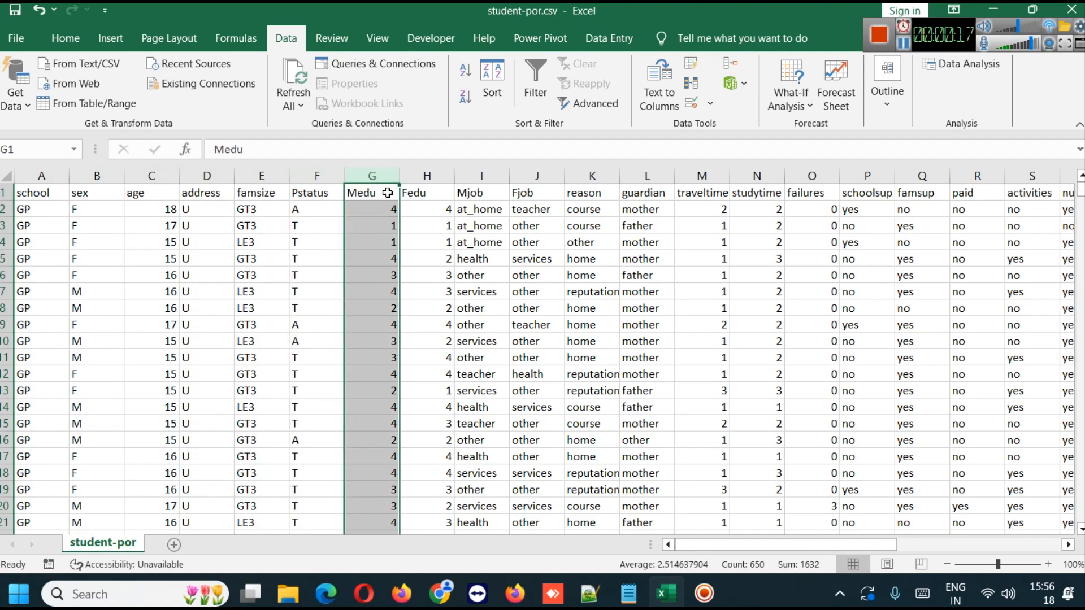
pyautogui.moveTo(782, 550); pyautogui.dragTo(678, 531)
# - Switch to Firefox and read the Student Performance dataset's overview and Dataset Information
pyautogui.click(517, 593)
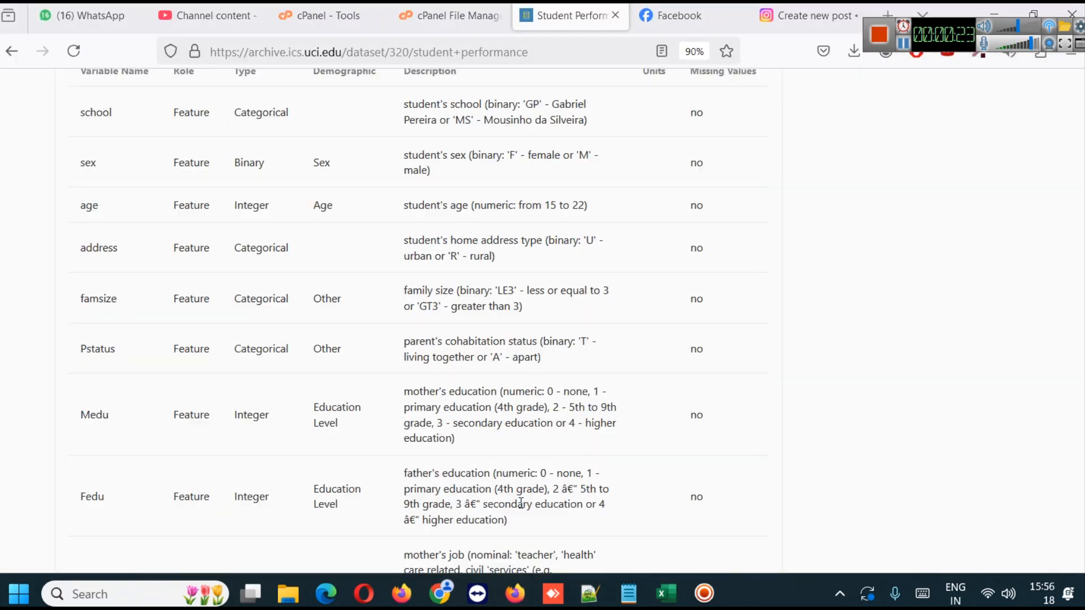
pyautogui.scroll(13, 629, 394)
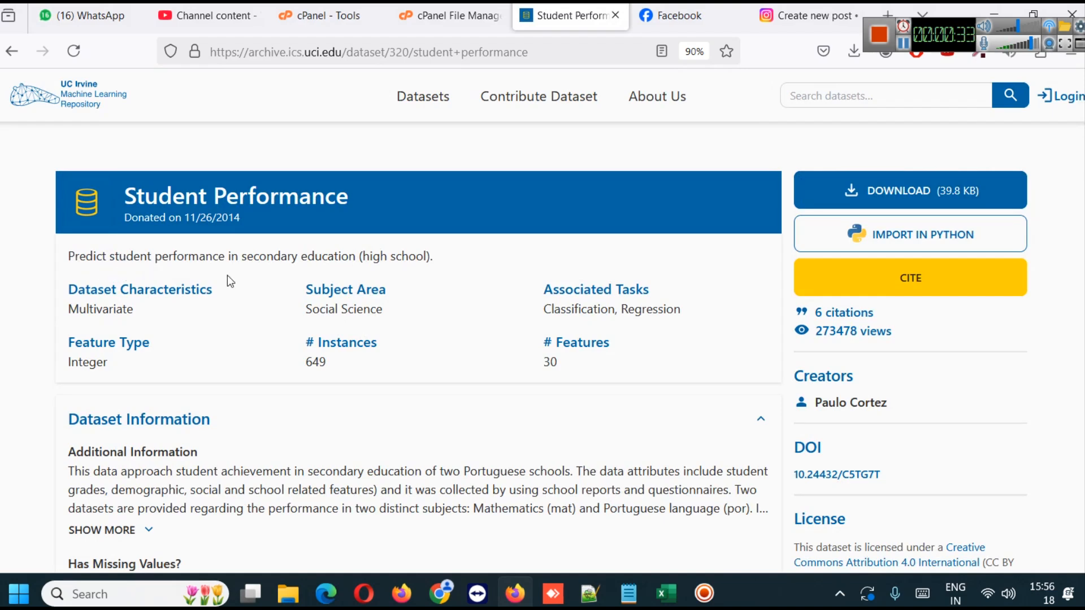
pyautogui.scroll(-5, 371, 371)
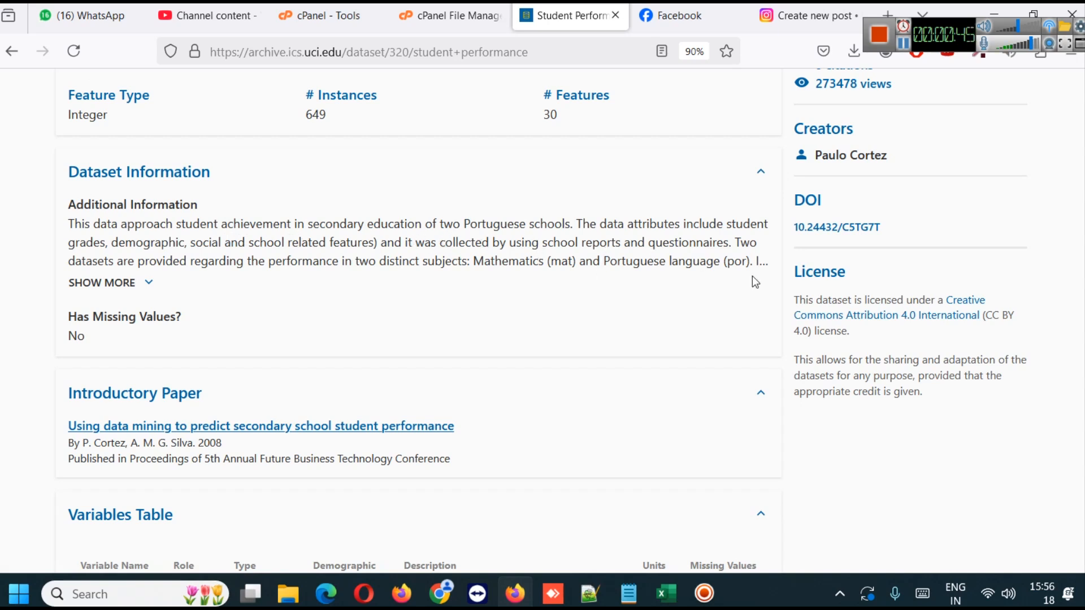
# - Review the descriptions in the Variables Table from school through Fedu and go back up to the dataset information
pyautogui.scroll(-5, 457, 308)
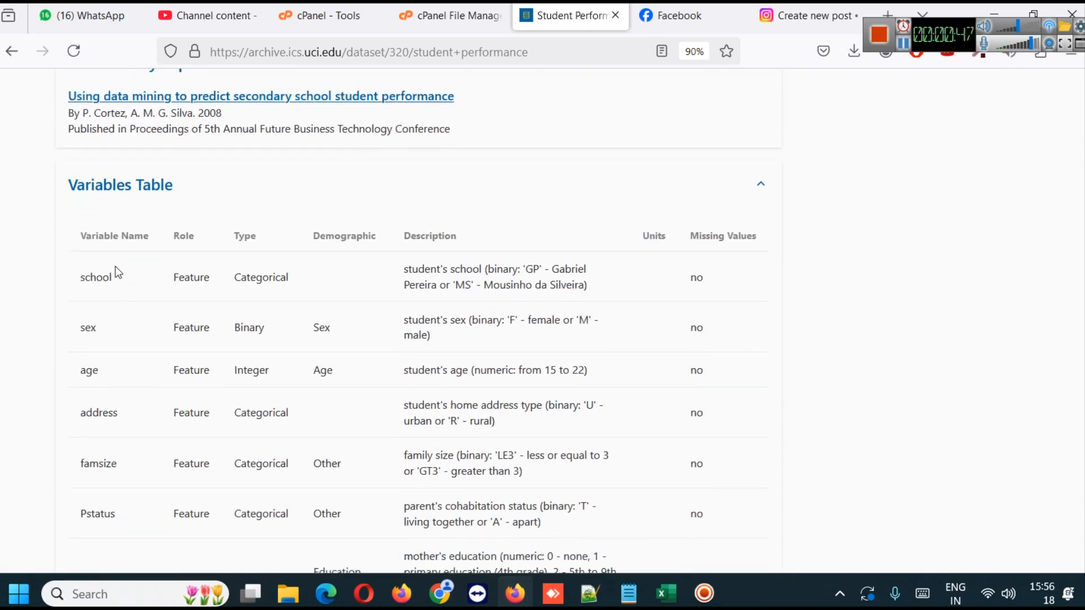
pyautogui.scroll(-1, 126, 264)
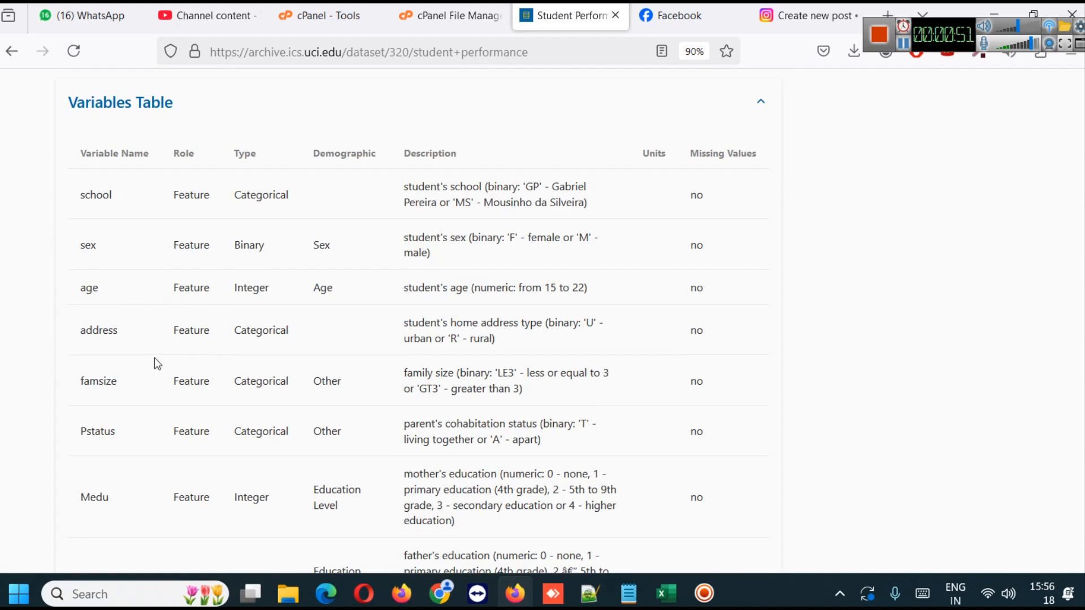
pyautogui.scroll(-1, 141, 356)
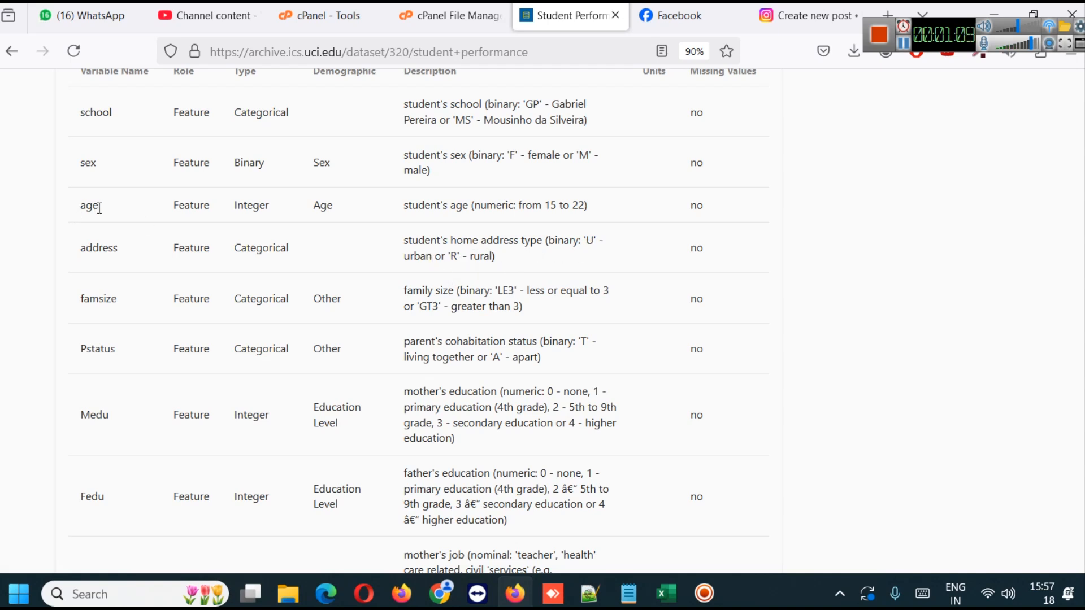
pyautogui.scroll(1, 90, 232)
pyautogui.scroll(-1, 90, 236)
pyautogui.scroll(3, 456, 263)
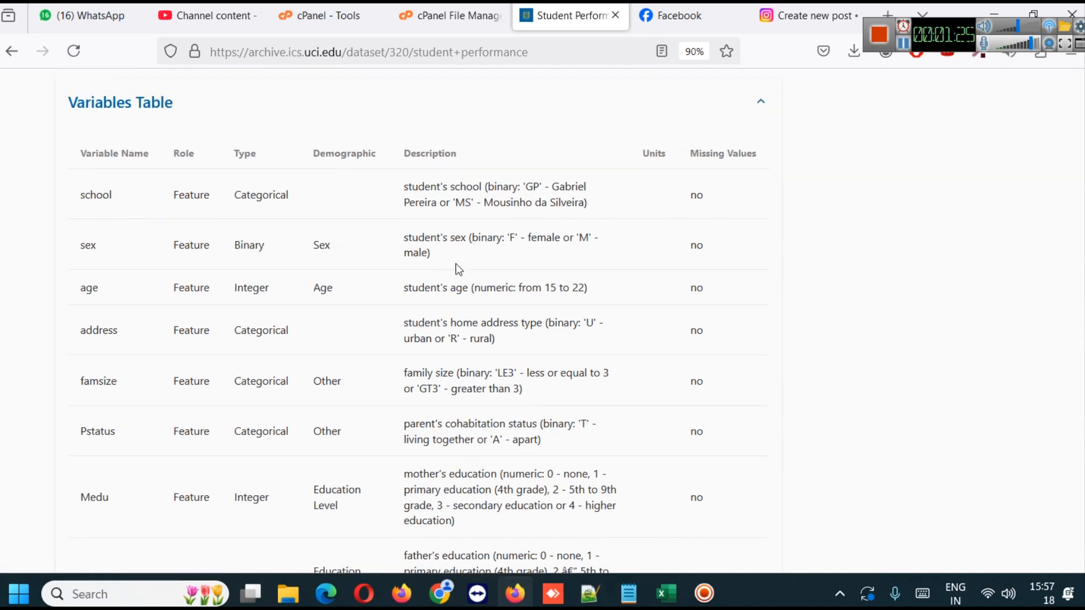
pyautogui.scroll(1, 756, 354)
pyautogui.scroll(5, 753, 351)
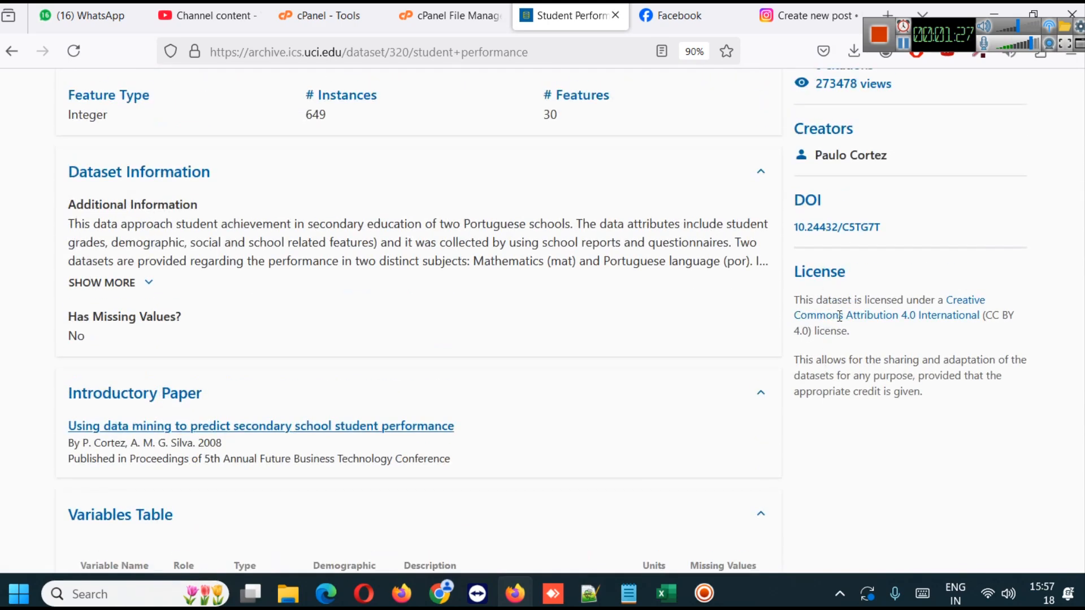
pyautogui.scroll(1, 894, 287)
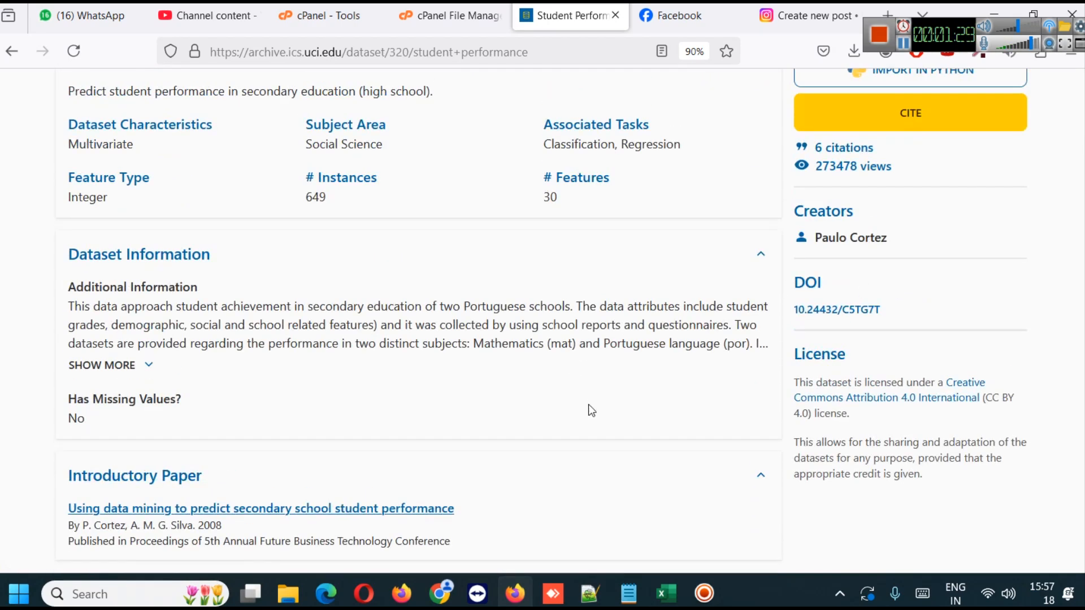
# - Switch to Excel, select the school column and examine the remaining columns through G3
pyautogui.click(666, 577)
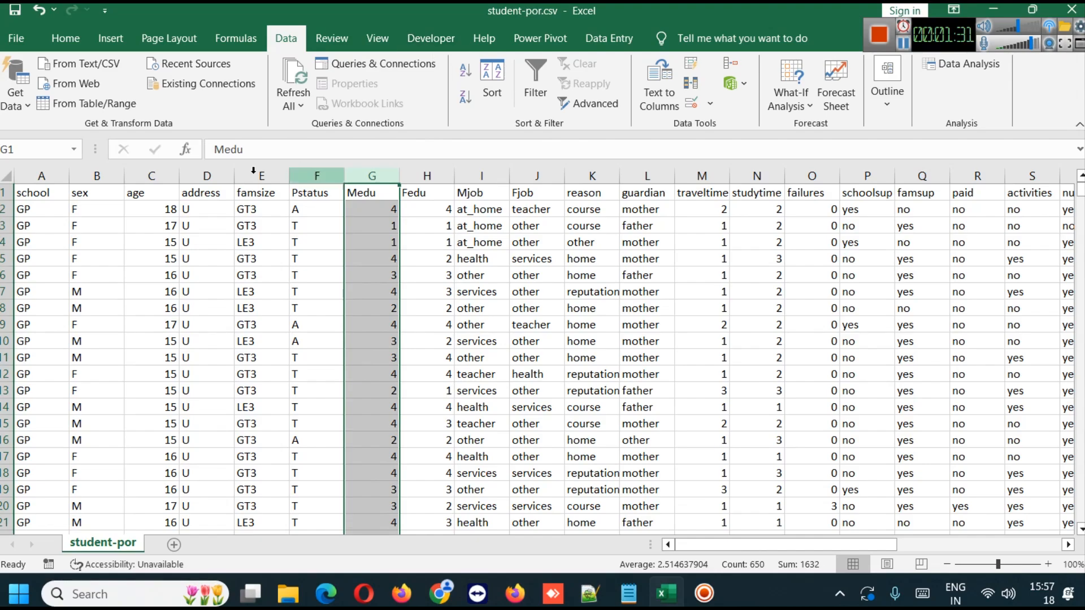
pyautogui.click(48, 177)
pyautogui.moveTo(1078, 194)
pyautogui.mouseDown()
pyautogui.moveTo(1080, 513)
pyautogui.moveTo(1079, 192)
pyautogui.mouseUp()
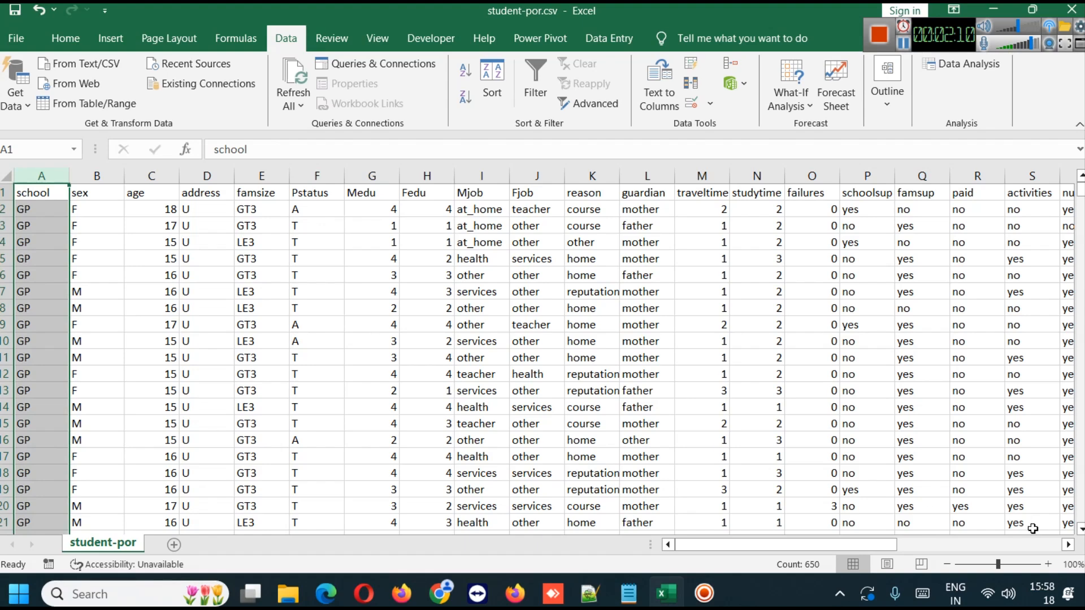
pyautogui.moveTo(828, 544); pyautogui.dragTo(993, 542)
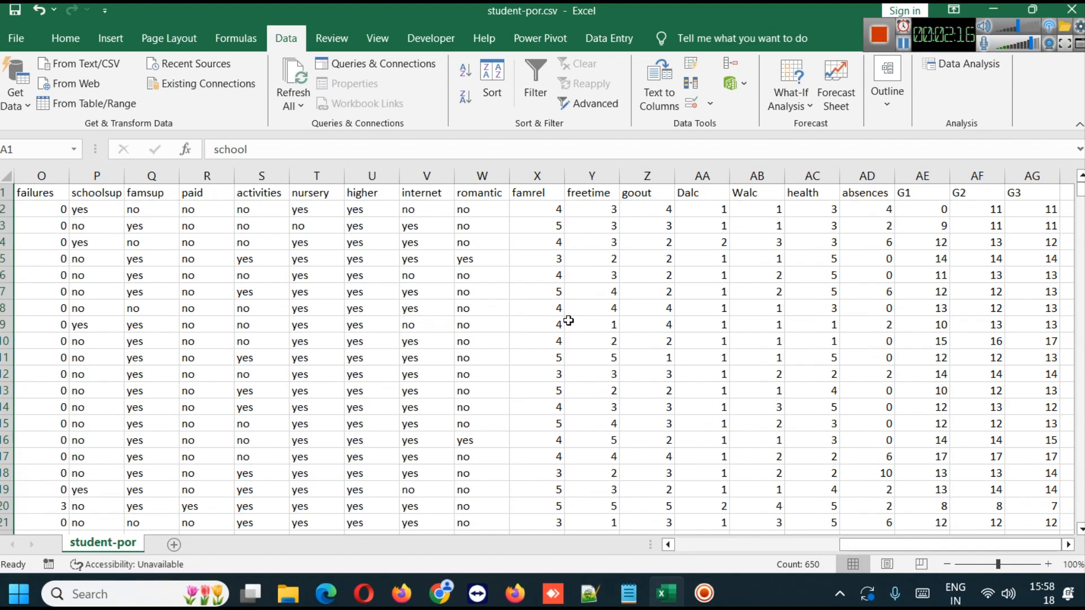
# - Switch to Firefox and compare the variable descriptions on the second and first pages of the Variables Table
pyautogui.click(515, 593)
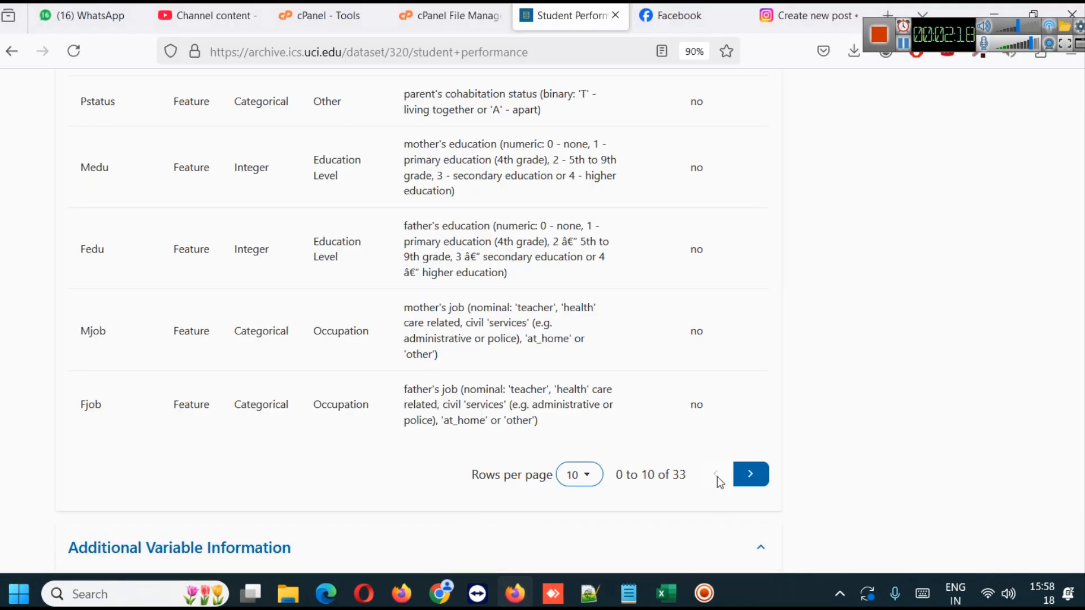
pyautogui.click(749, 475)
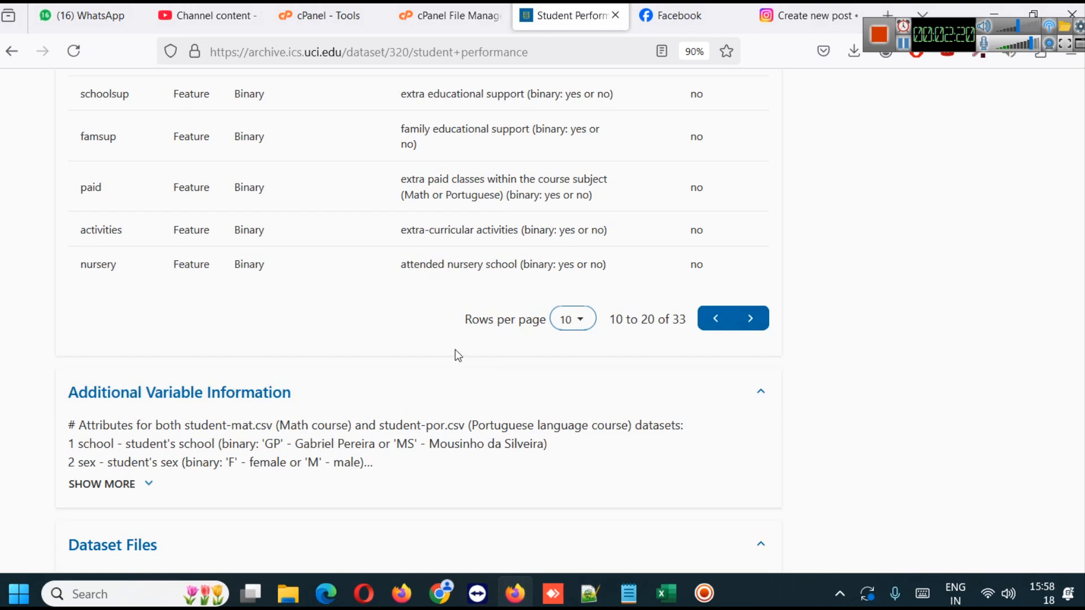
pyautogui.scroll(3, 333, 326)
pyautogui.scroll(6, 333, 327)
pyautogui.scroll(-6, 322, 325)
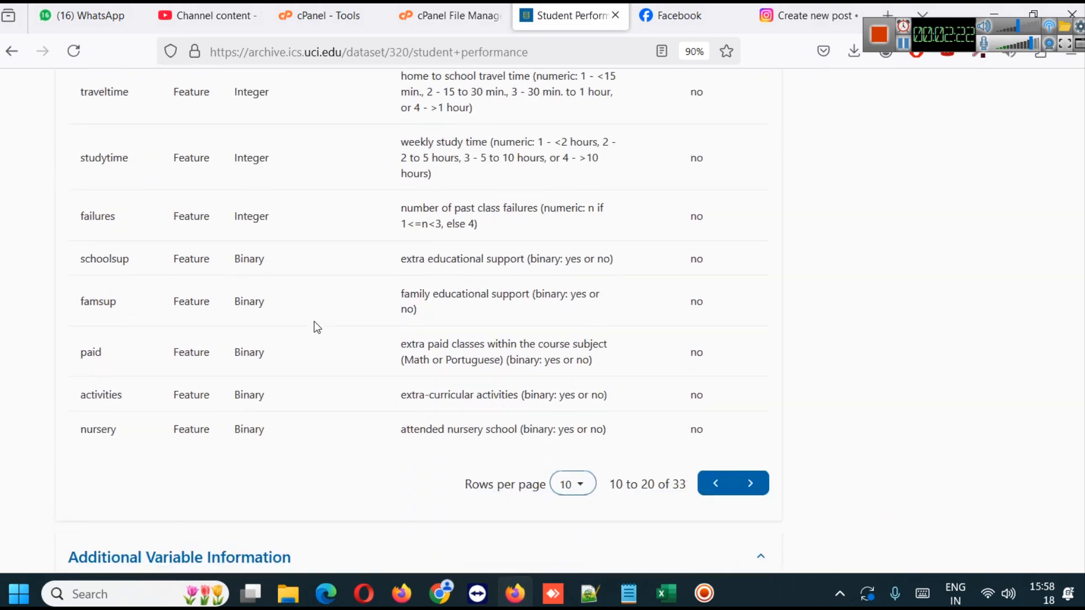
pyautogui.click(714, 484)
pyautogui.scroll(3, 273, 326)
pyautogui.scroll(-4, 271, 319)
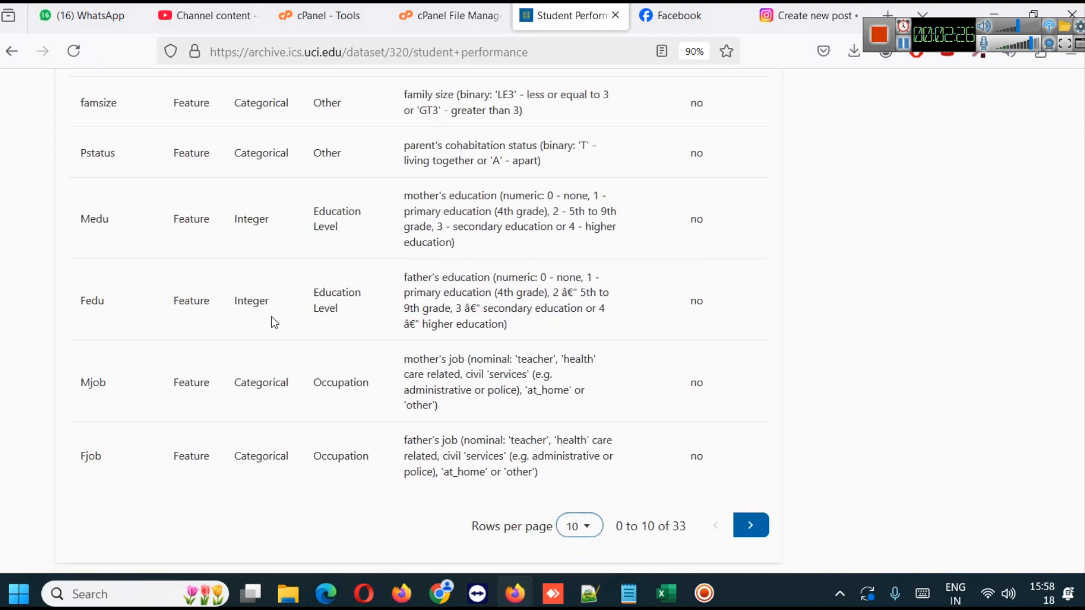
pyautogui.scroll(-4, 275, 322)
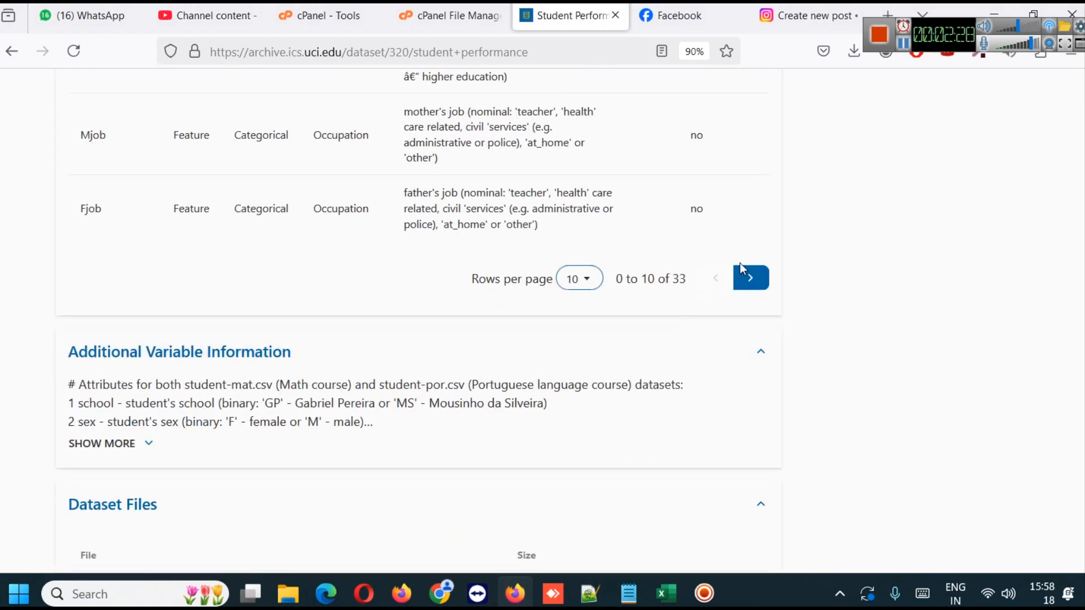
# - Examine the last page of the Variables Table, from goout to the targets G1, G2 and G3
pyautogui.scroll(8, 737, 263)
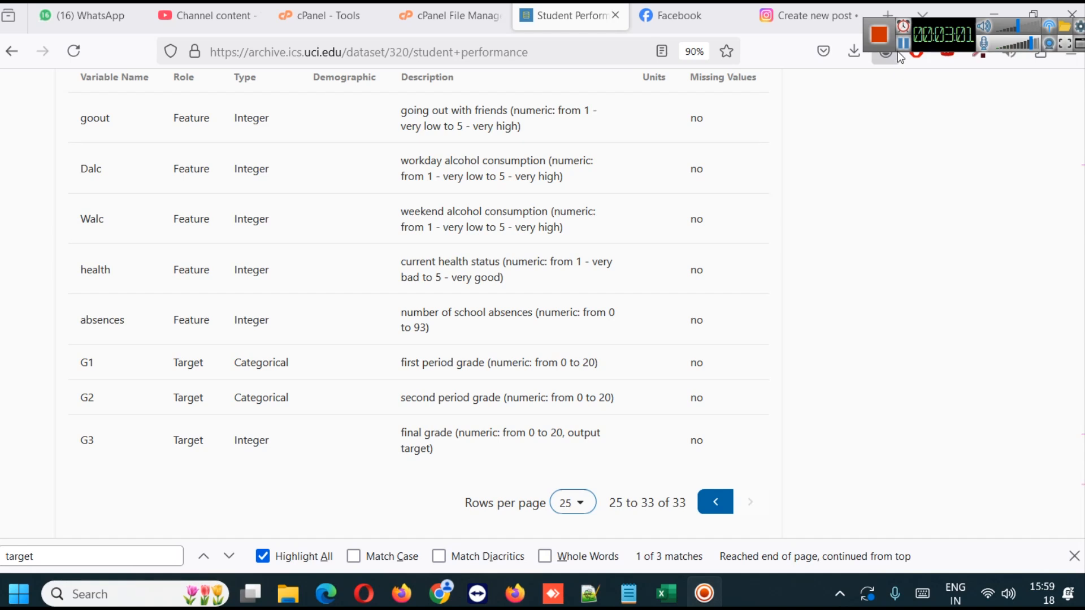
pyautogui.scroll(2, 667, 267)
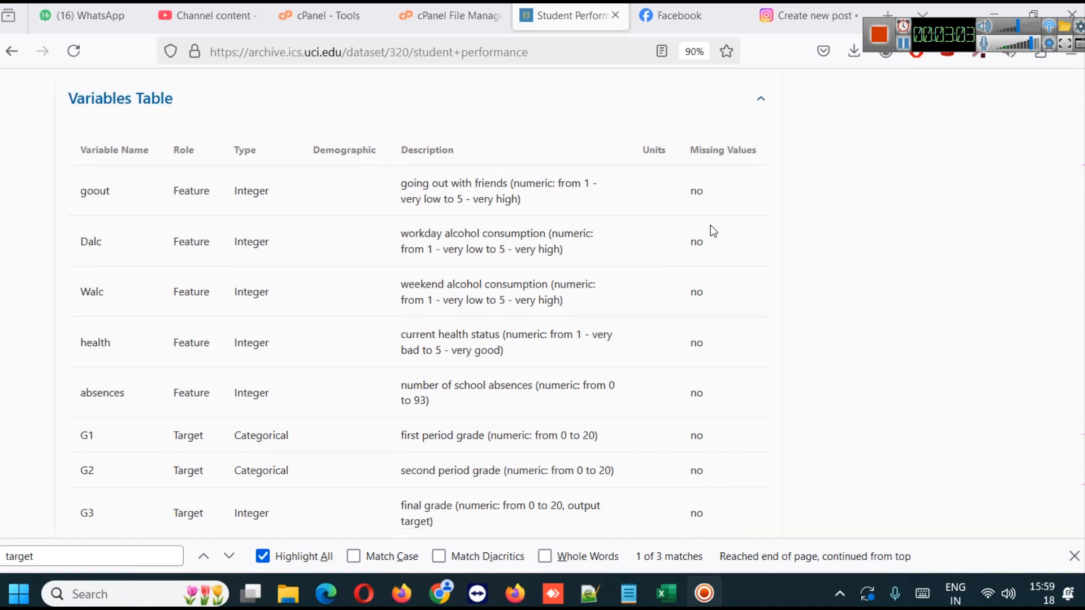
pyautogui.scroll(-2, 705, 224)
pyautogui.scroll(2, 702, 260)
pyautogui.scroll(-3, 706, 275)
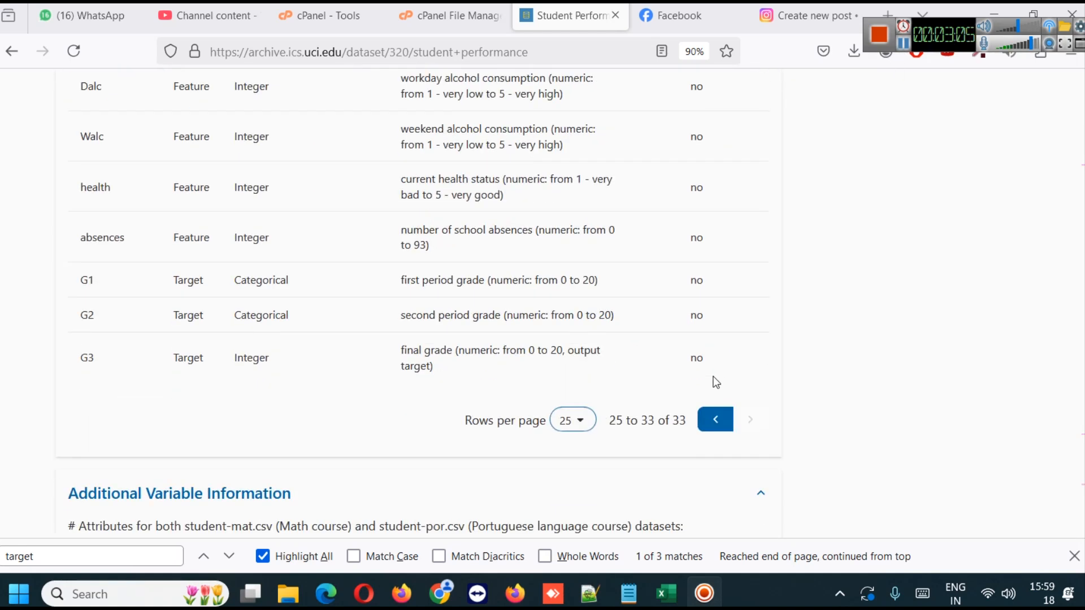
# - Return to the previous page of the Variables Table and review the descriptions from sex through internet
pyautogui.click(714, 426)
pyautogui.scroll(-14, 715, 417)
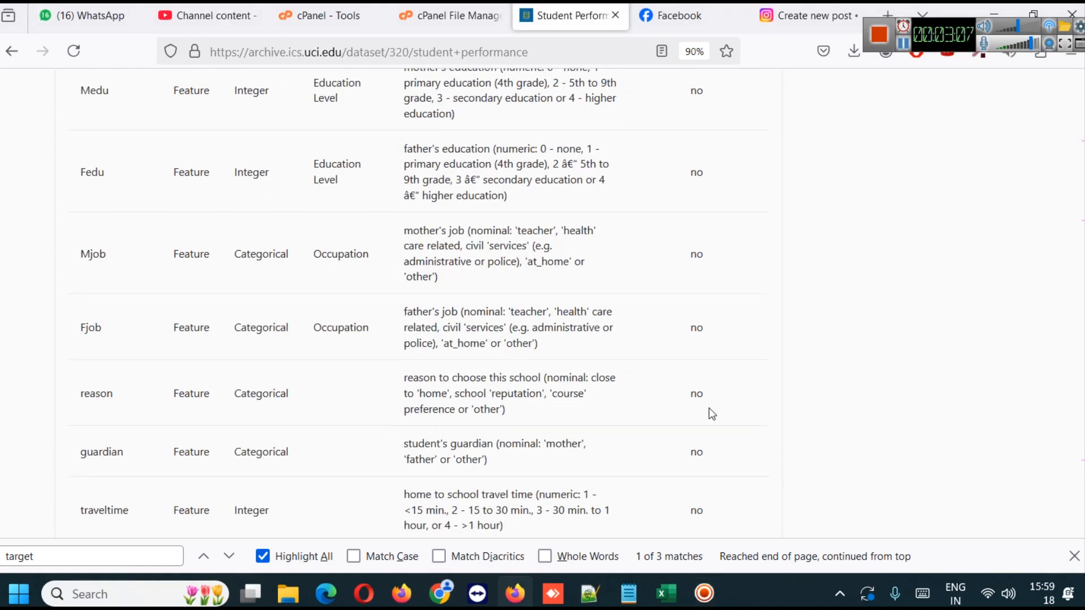
pyautogui.scroll(5, 710, 413)
pyautogui.scroll(15, 699, 417)
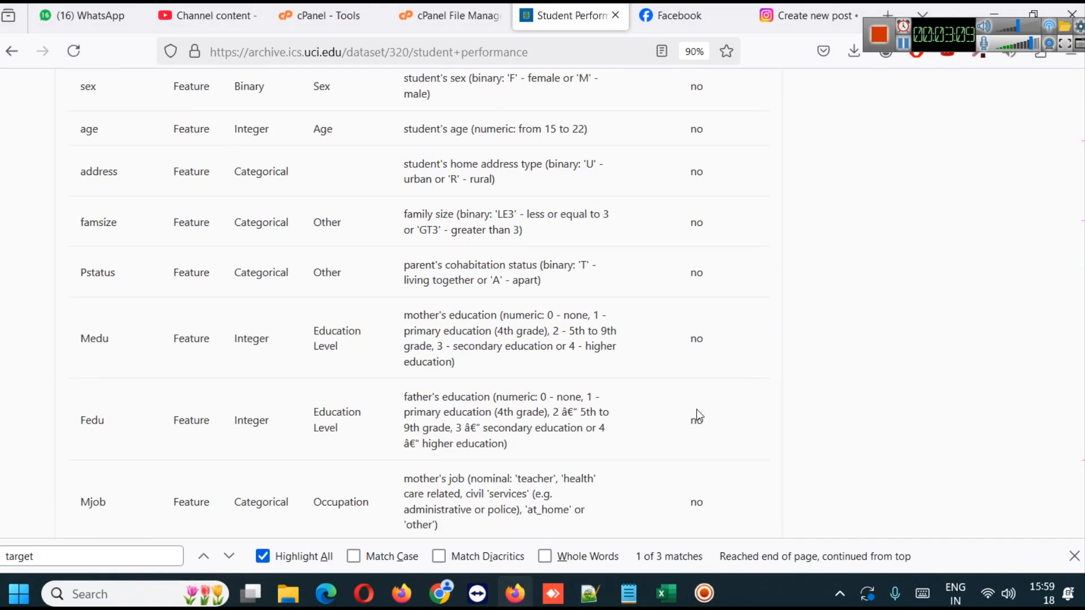
pyautogui.scroll(-20, 697, 416)
pyautogui.scroll(12, 696, 414)
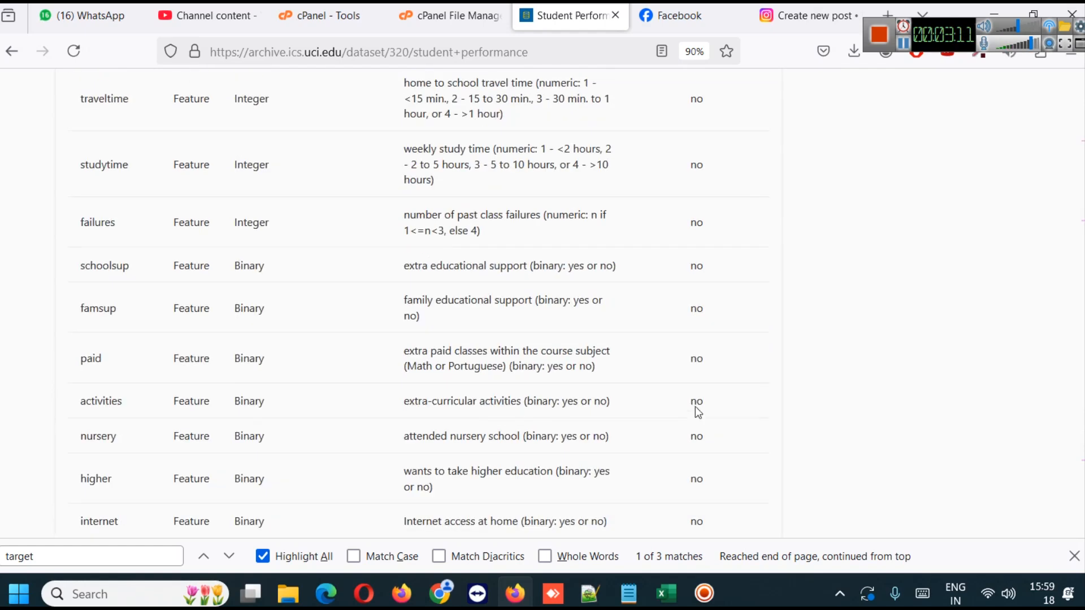
# - Switch back to the student-por.csv workbook in Excel
pyautogui.hotkey('alt', 'Tab')
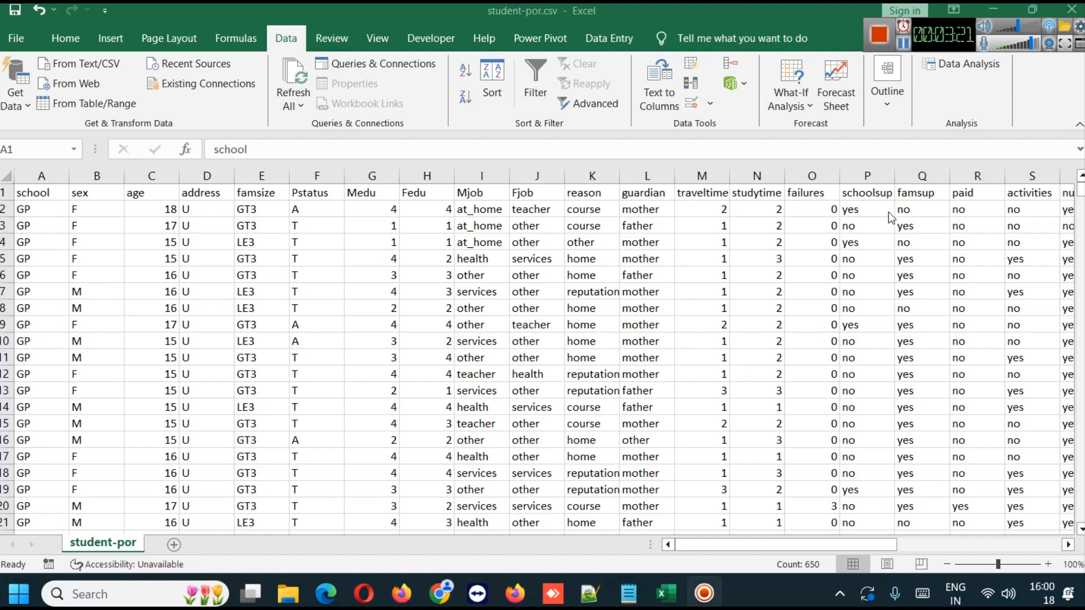
pyautogui.click(878, 37)
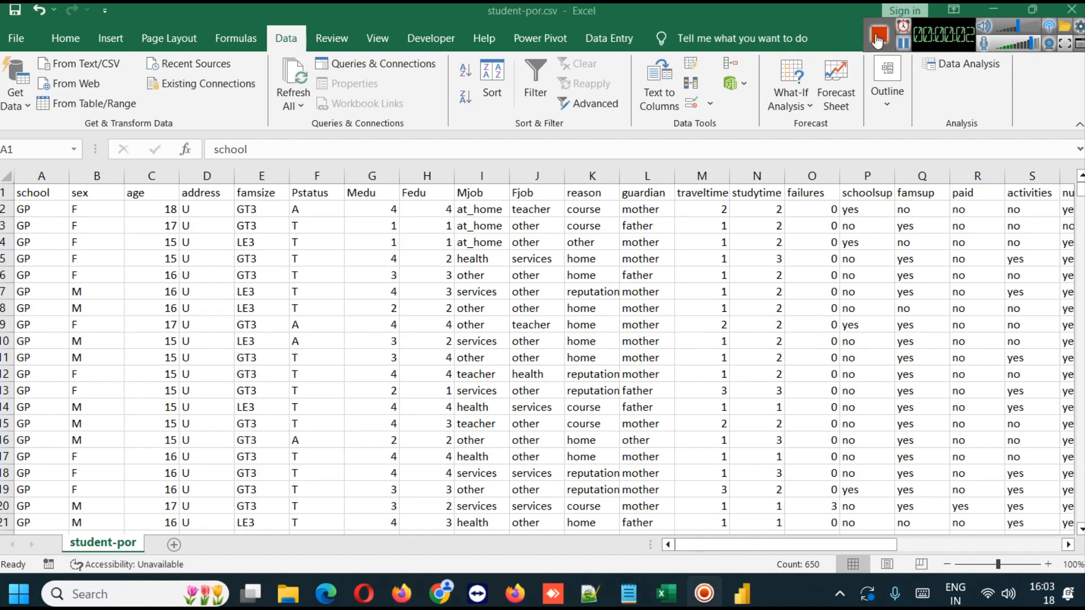
# - Switch to Power BI Desktop, dismiss the start screen and open student-por.csv as a Text/CSV data source
pyautogui.click(746, 591)
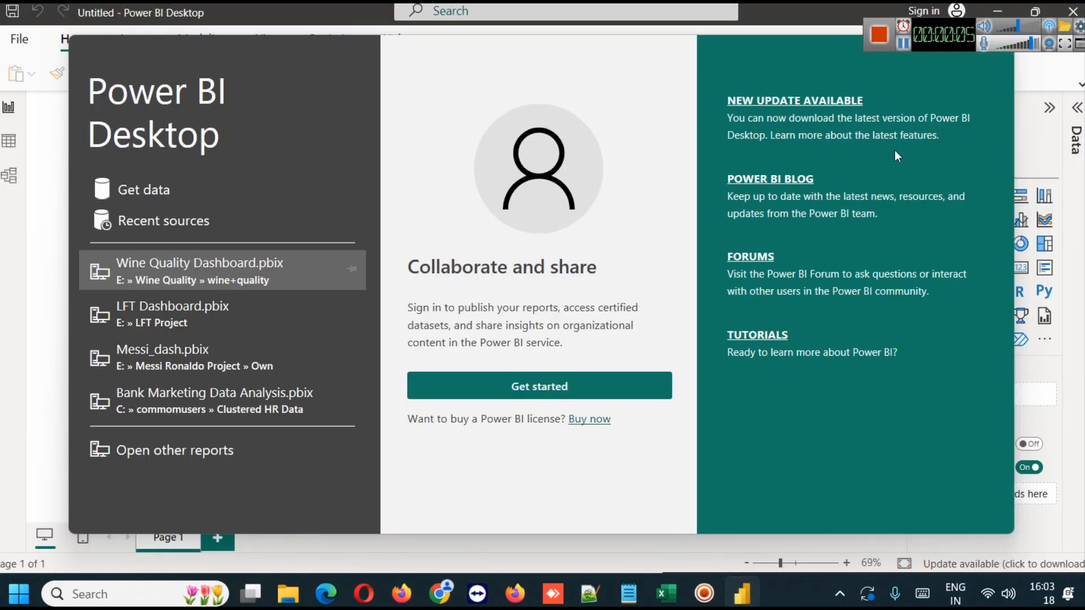
pyautogui.click(999, 45)
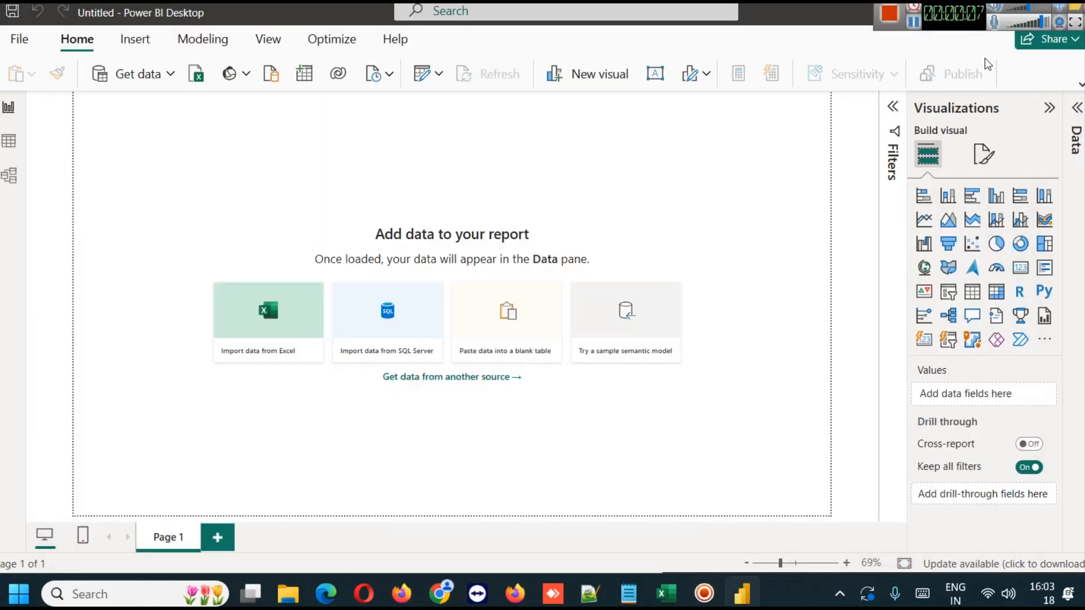
pyautogui.click(170, 73)
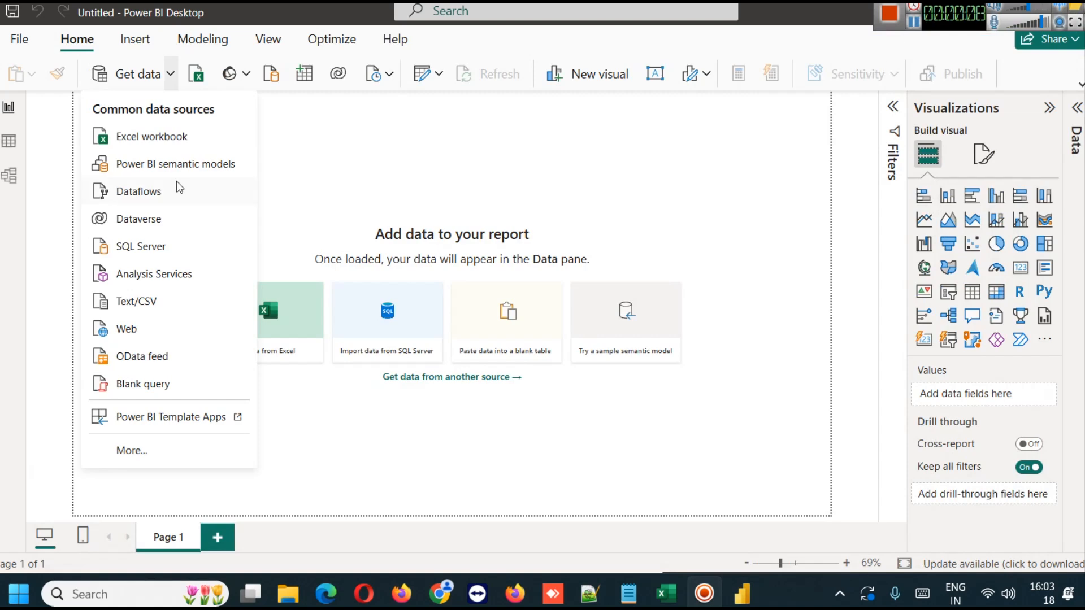
pyautogui.click(145, 307)
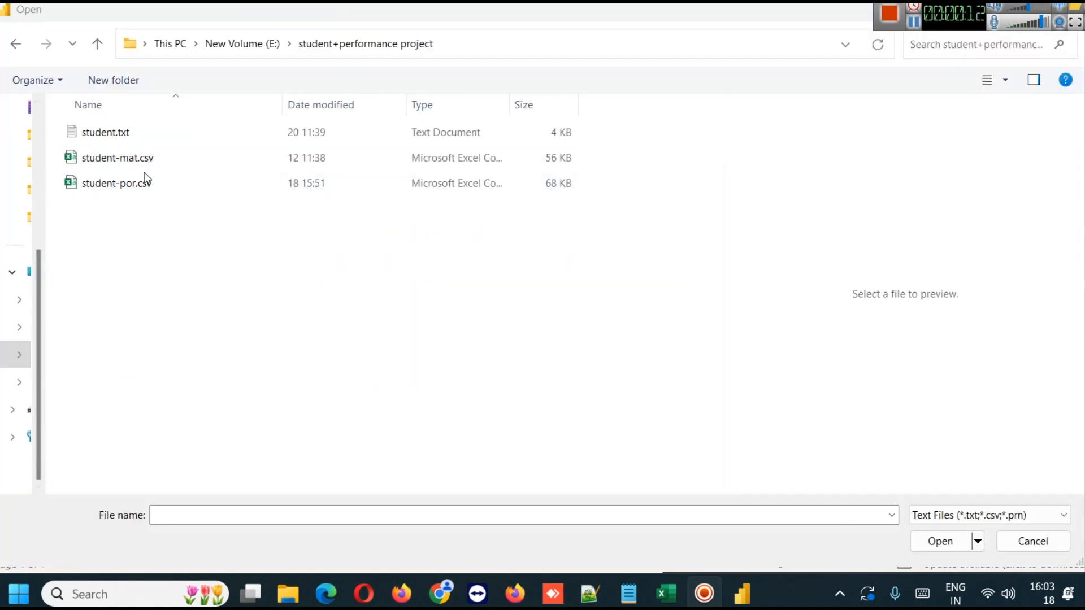
pyautogui.doubleClick(100, 191)
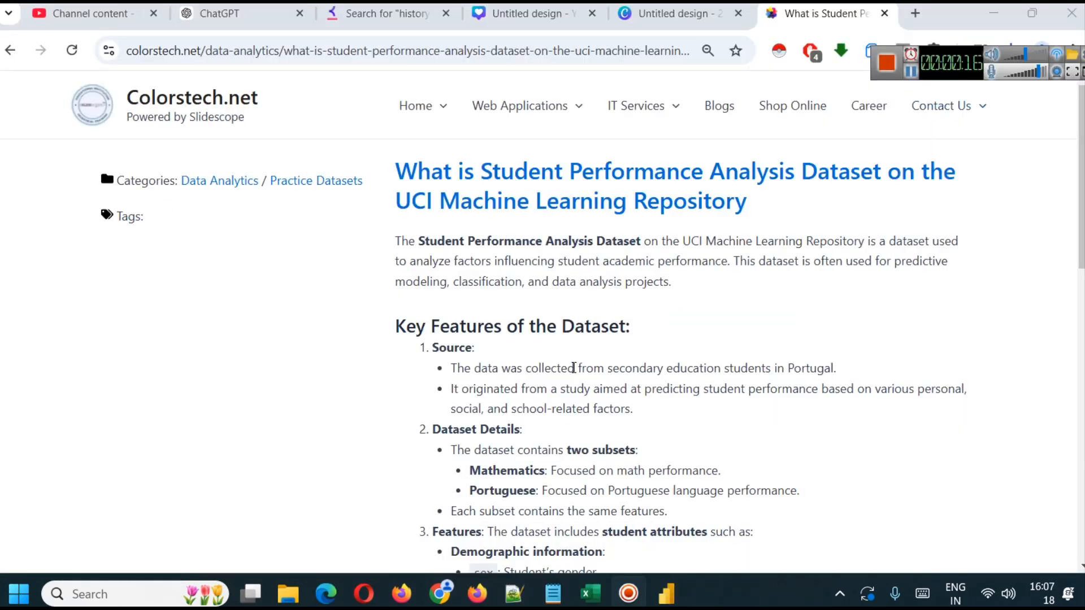
# - Review the key features in the Colorstech.net article on the Student Performance dataset, and switch back to the Excel workbook
pyautogui.scroll(-3, 517, 356)
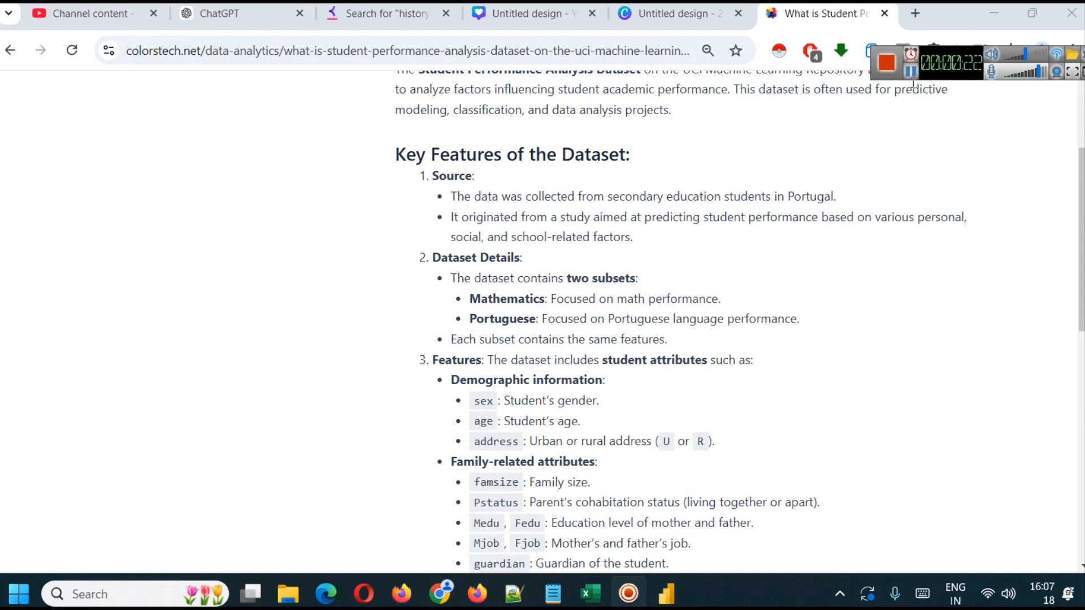
pyautogui.hotkey('alt', 'Tab')
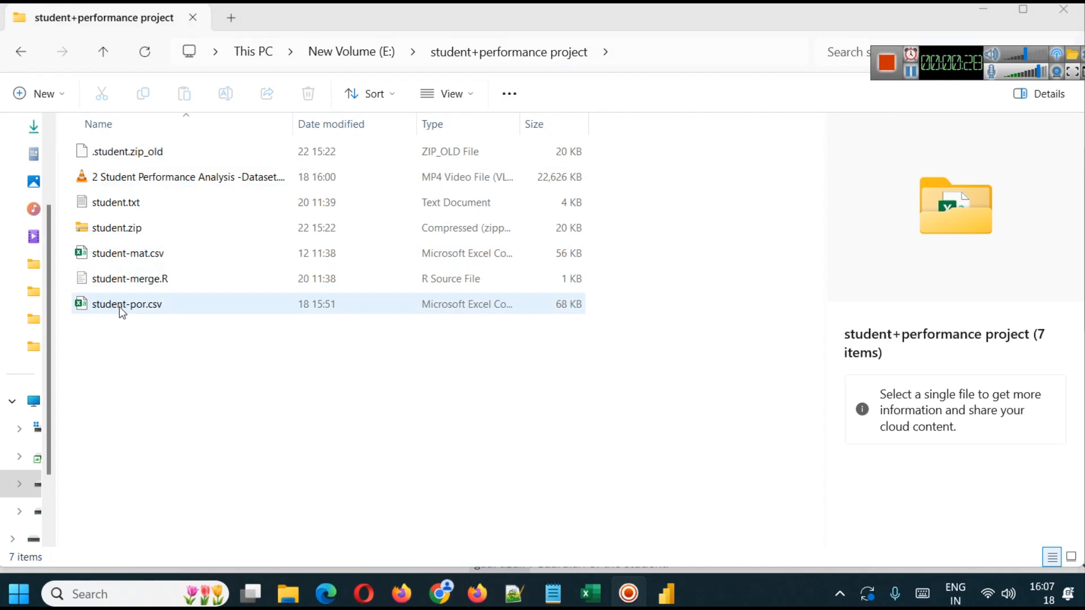
pyautogui.click(590, 593)
# - Switch to Power BI Desktop and load the previewed student-por.csv data into the report
pyautogui.click(664, 595)
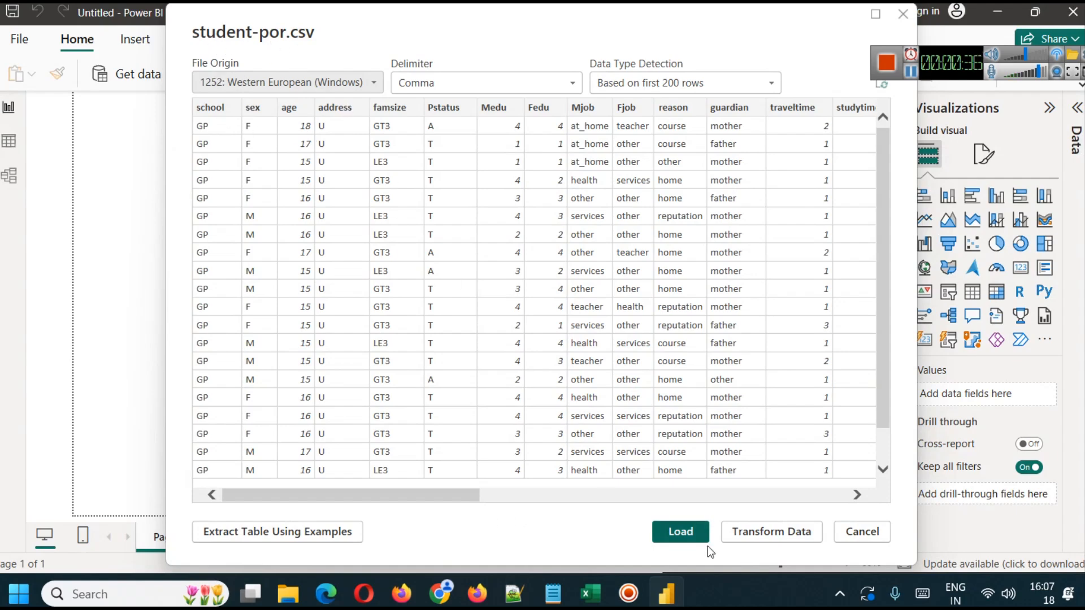
pyautogui.click(699, 533)
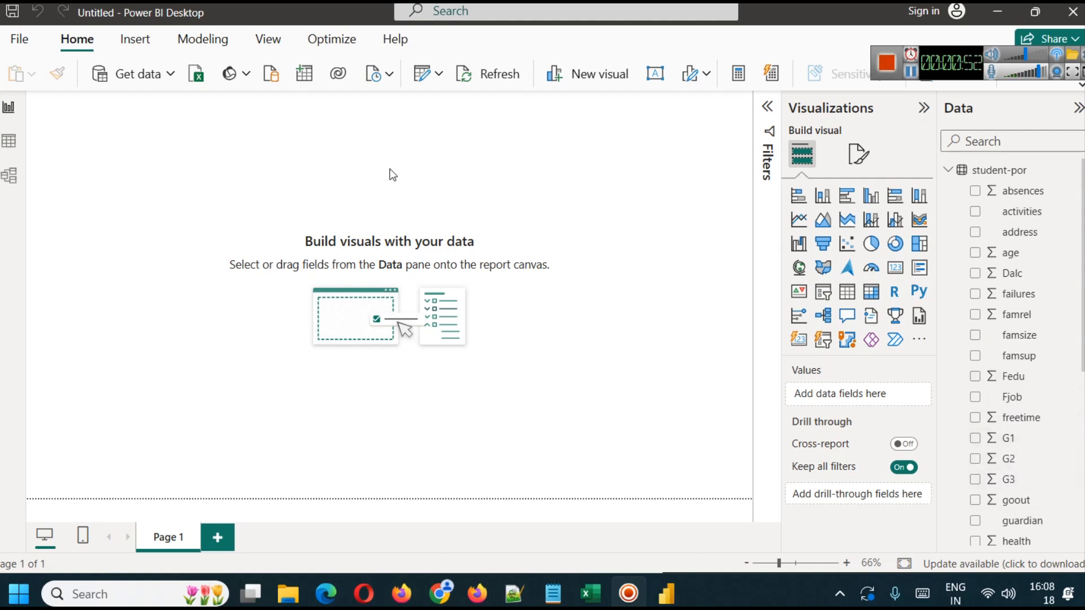
# - Add a text box stretched as a thin strip across the page top, containing the title "Student Performance Analysis - Portuguese"
pyautogui.click(656, 74)
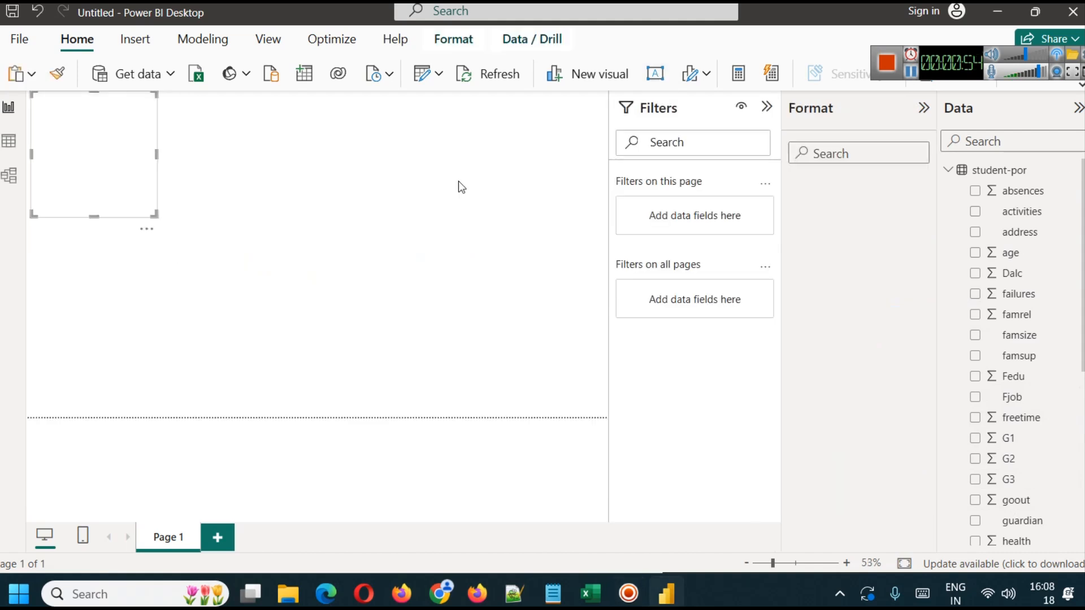
pyautogui.moveTo(87, 216); pyautogui.dragTo(607, 110)
pyautogui.click(494, 101)
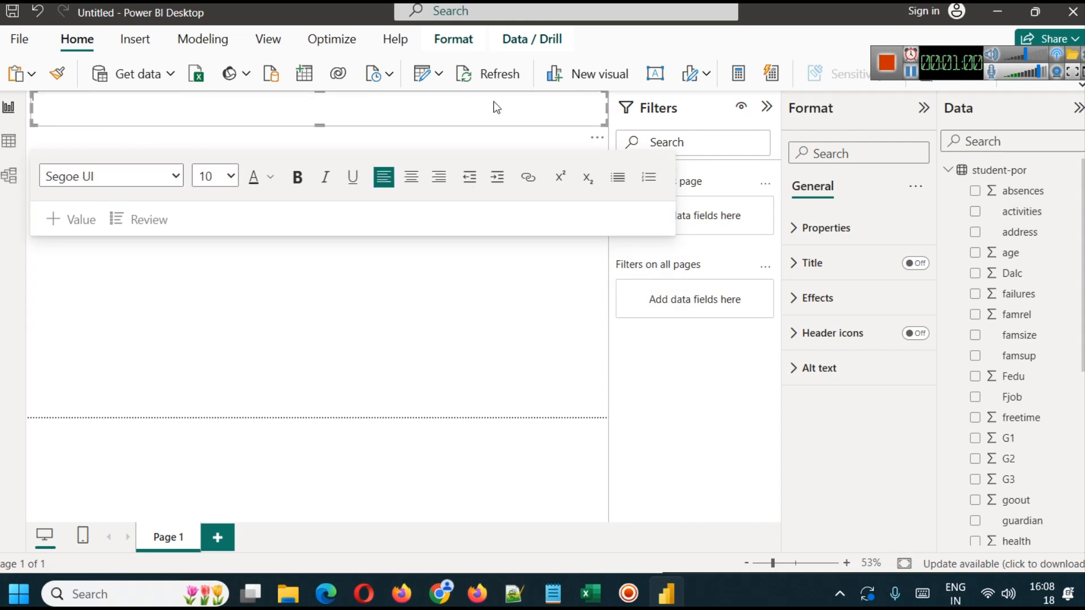
pyautogui.write('Student Performance Analysis - Portuguese')
# - Set the font size of the whole report title to 32
pyautogui.click(204, 118)
pyautogui.click(191, 111)
pyautogui.hotkey('ctrl', 'a')
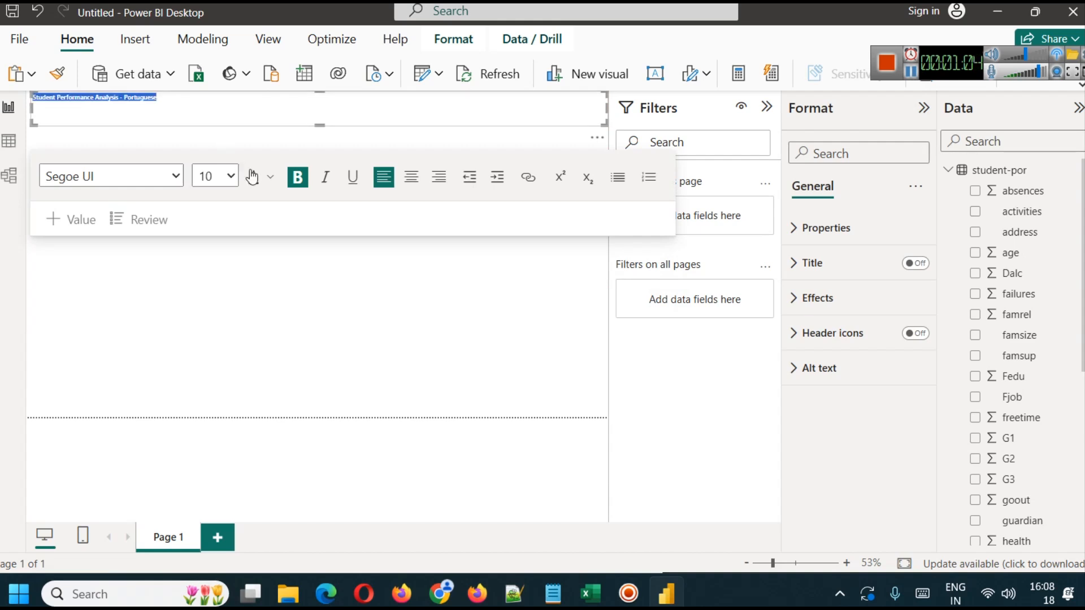
pyautogui.click(270, 177)
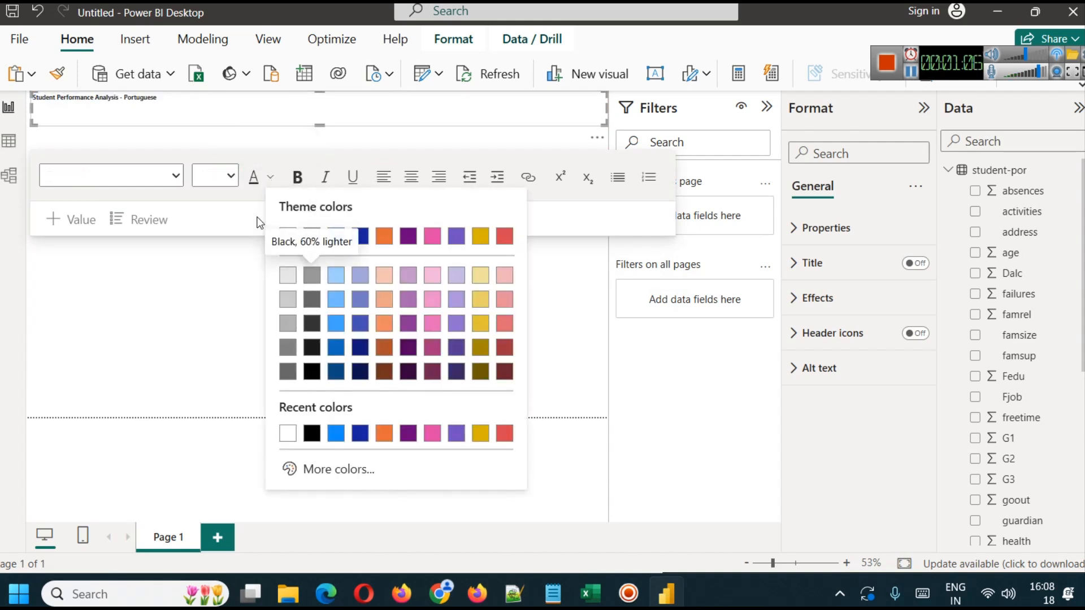
pyautogui.click(218, 180)
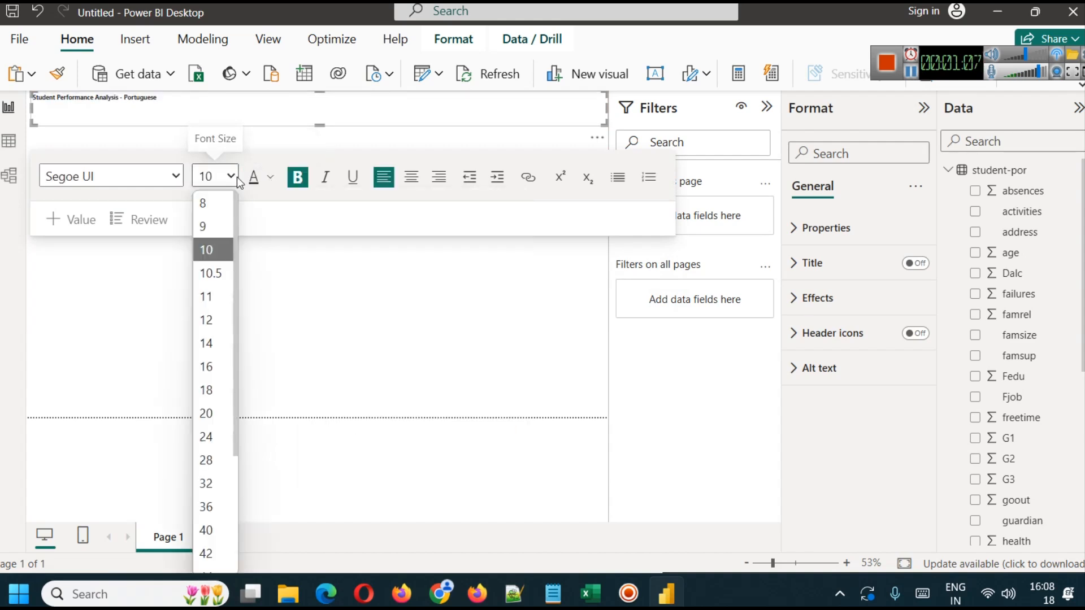
pyautogui.click(207, 484)
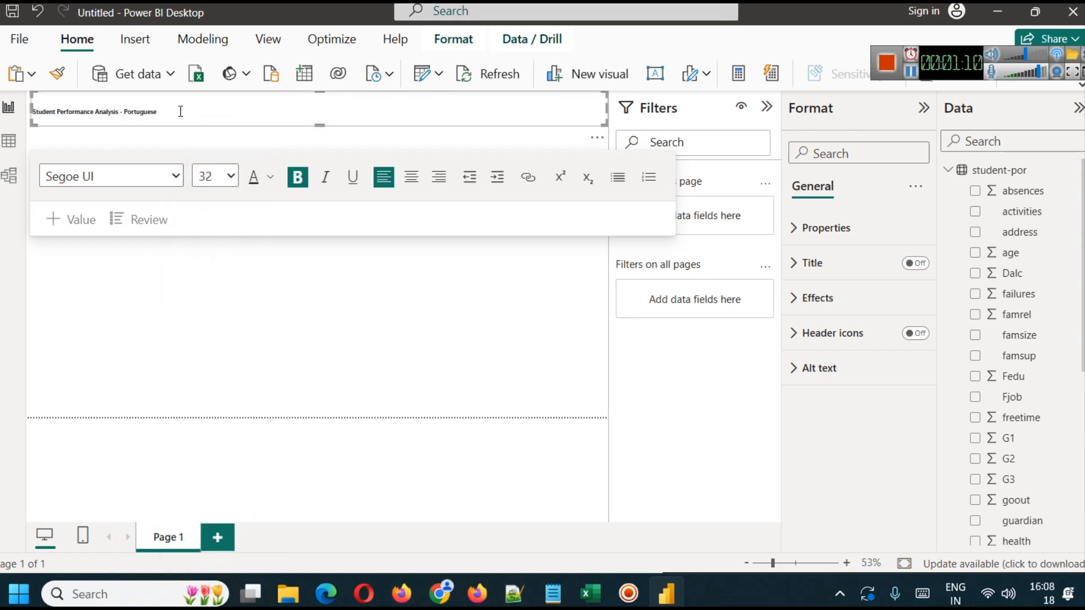
pyautogui.hotkey('ctrl', 'a')
pyautogui.click(230, 177)
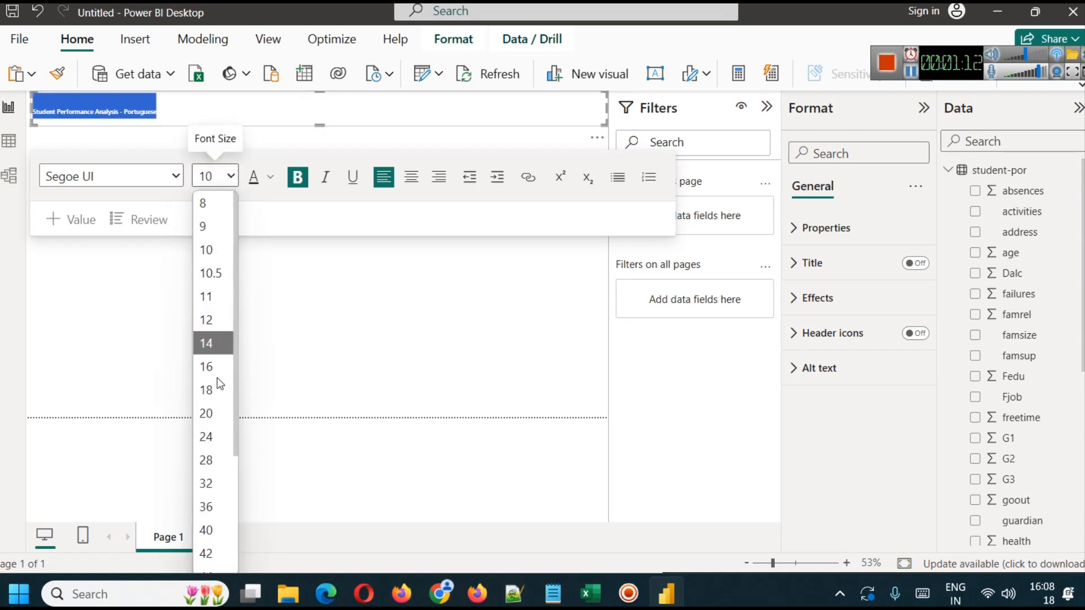
pyautogui.click(223, 482)
pyautogui.click(475, 109)
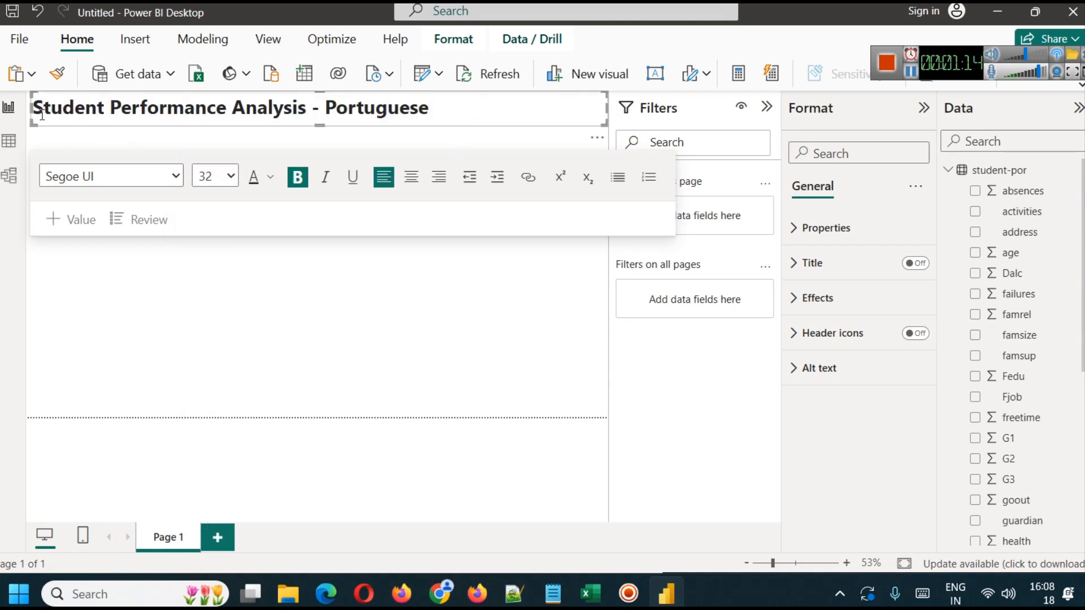
# - Narrow the title text box from its left edge and centre the title text
pyautogui.moveTo(30, 109); pyautogui.dragTo(171, 111)
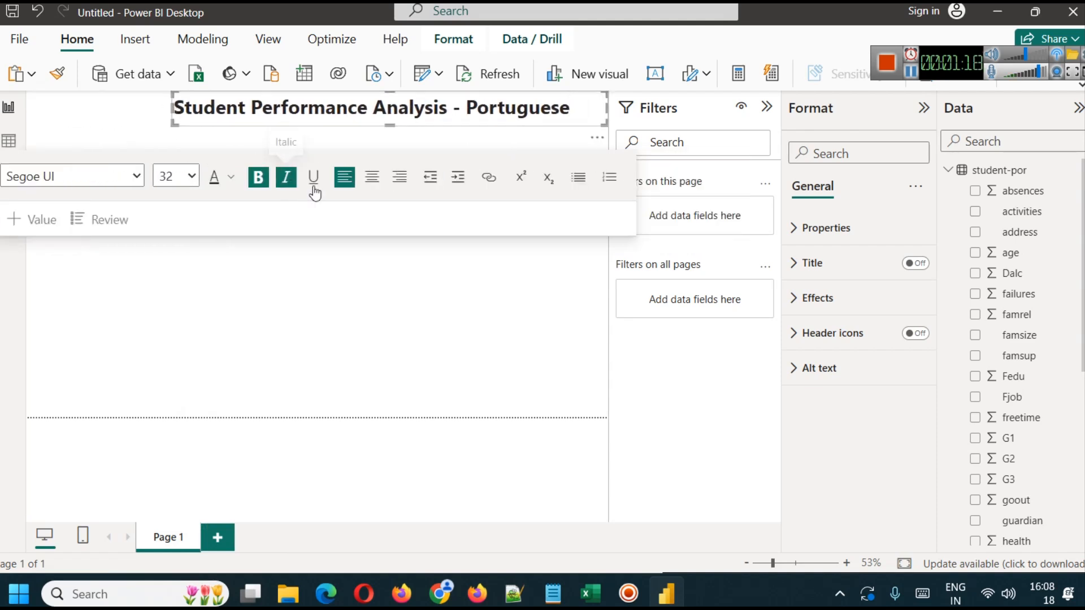
pyautogui.click(368, 180)
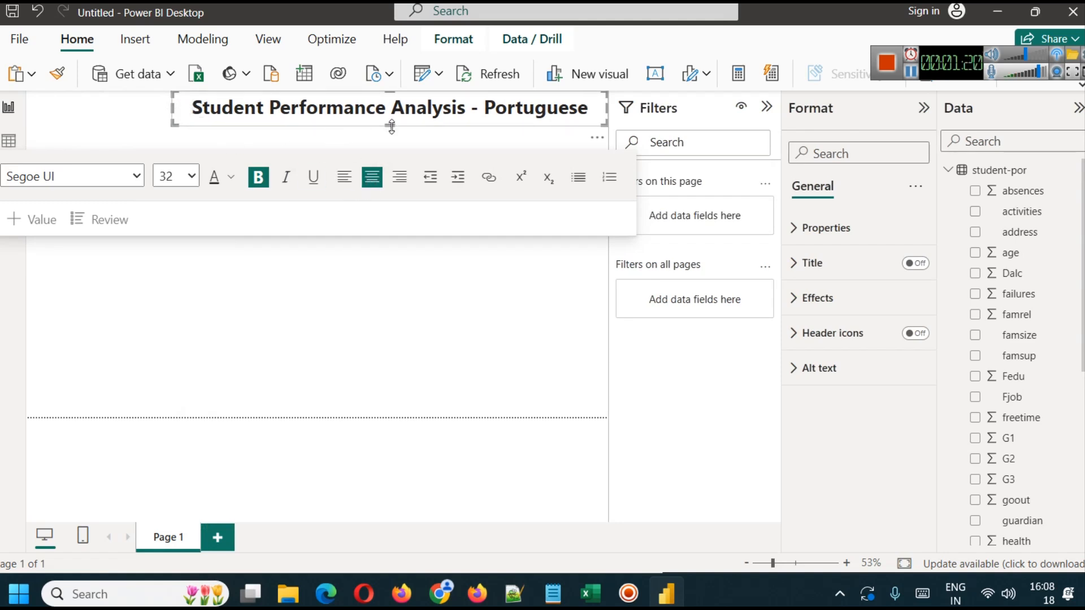
# - Change the font colour of the whole title to white
pyautogui.hotkey('ctrl', 'a')
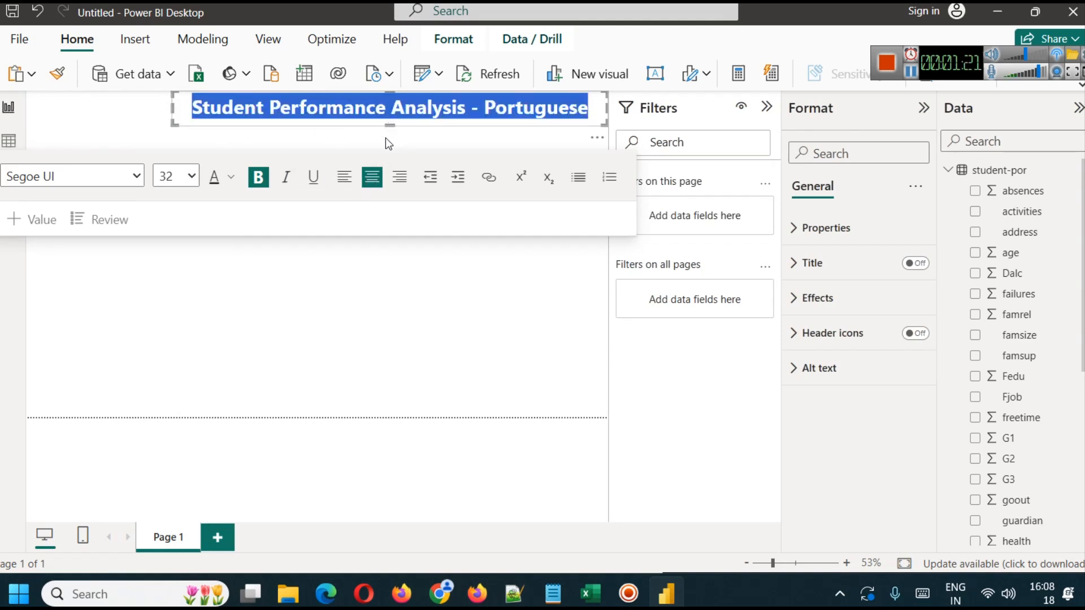
pyautogui.click(233, 182)
pyautogui.click(249, 238)
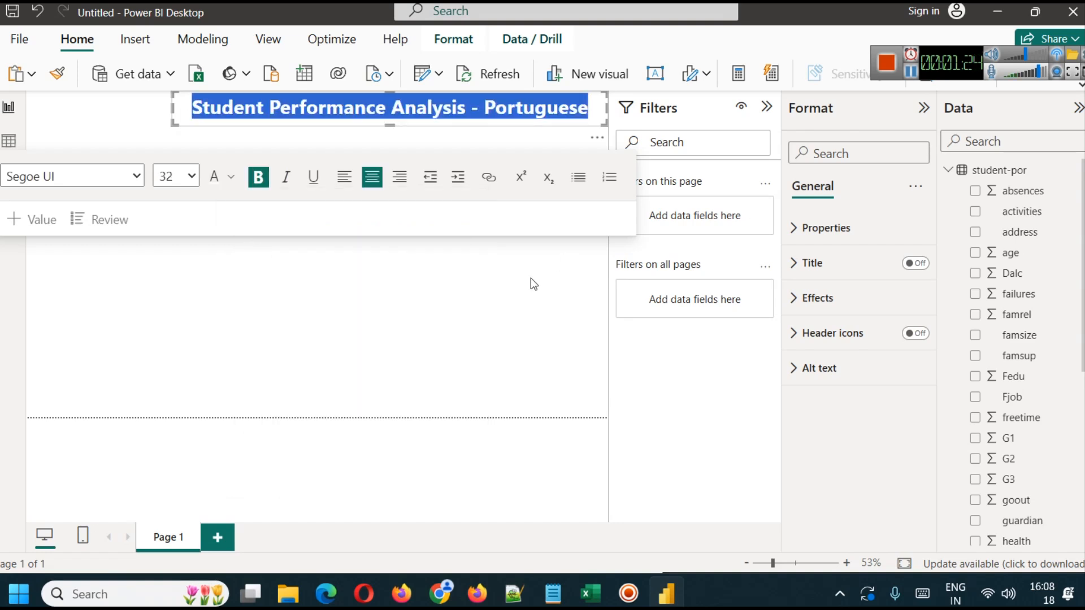
# - Turn on a shadow for the title text box and give it a dark plum background
pyautogui.click(831, 303)
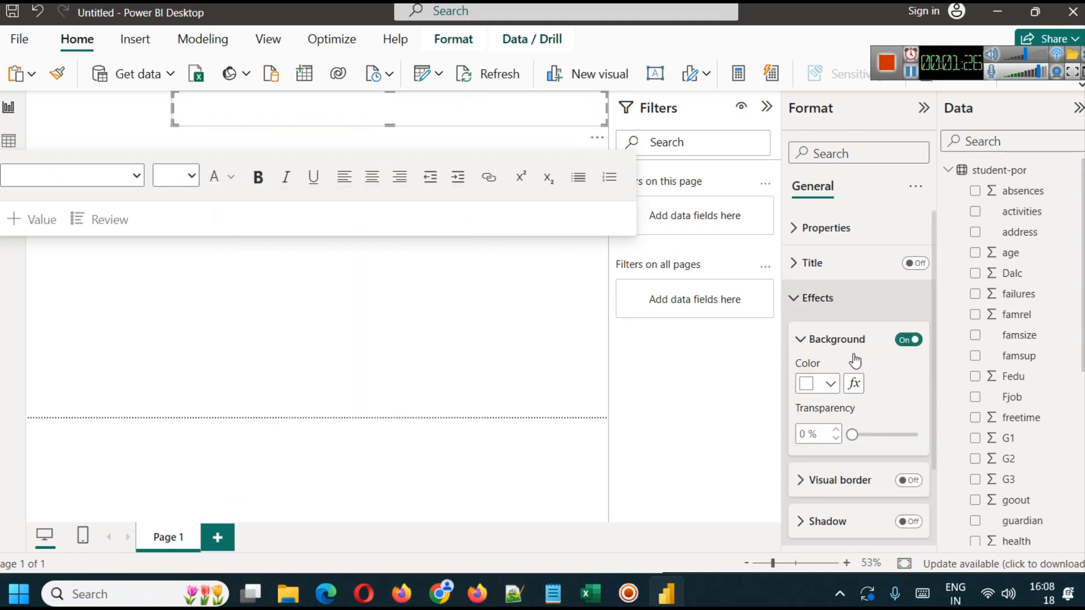
pyautogui.scroll(-3, 857, 418)
pyautogui.click(908, 435)
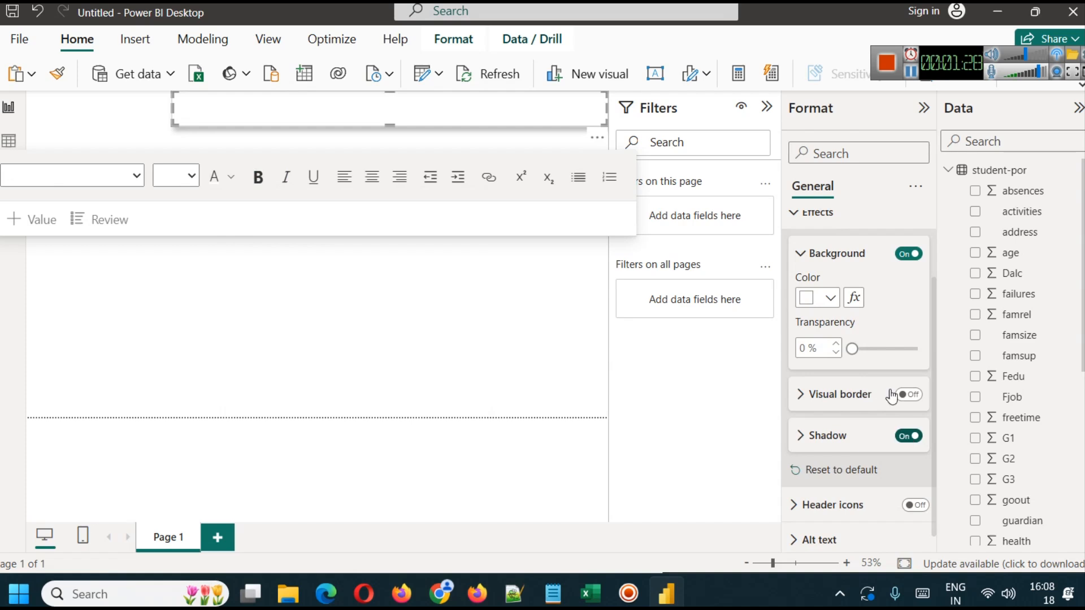
pyautogui.click(841, 303)
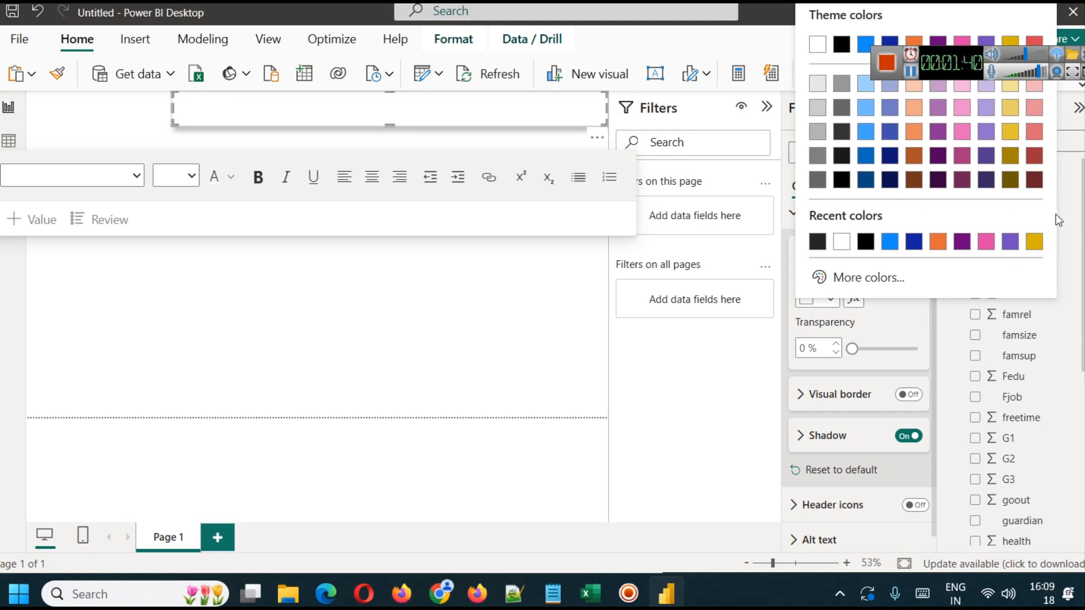
pyautogui.click(961, 181)
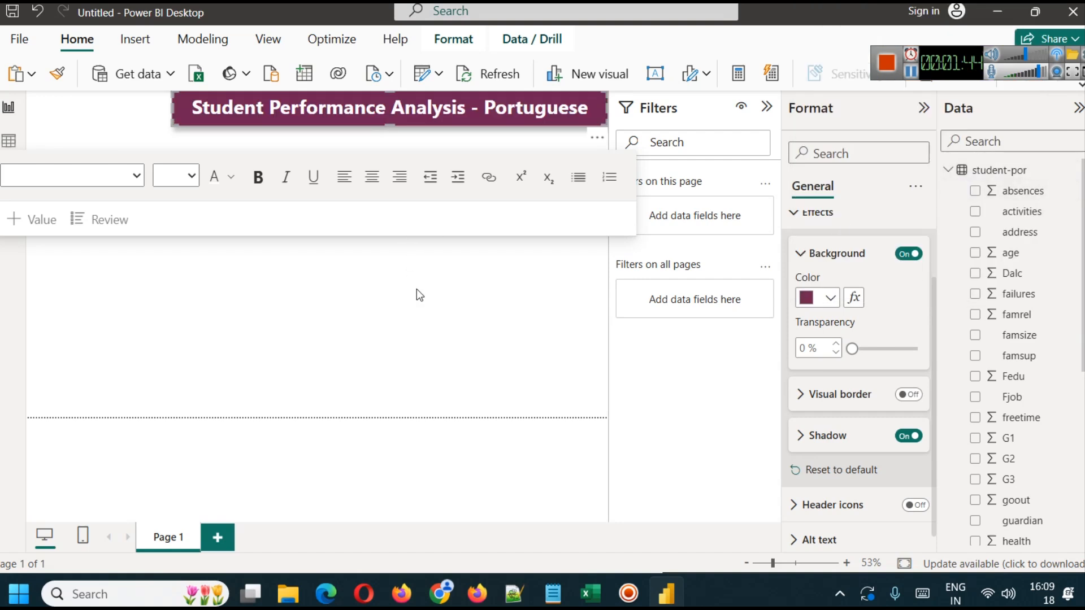
pyautogui.click(418, 292)
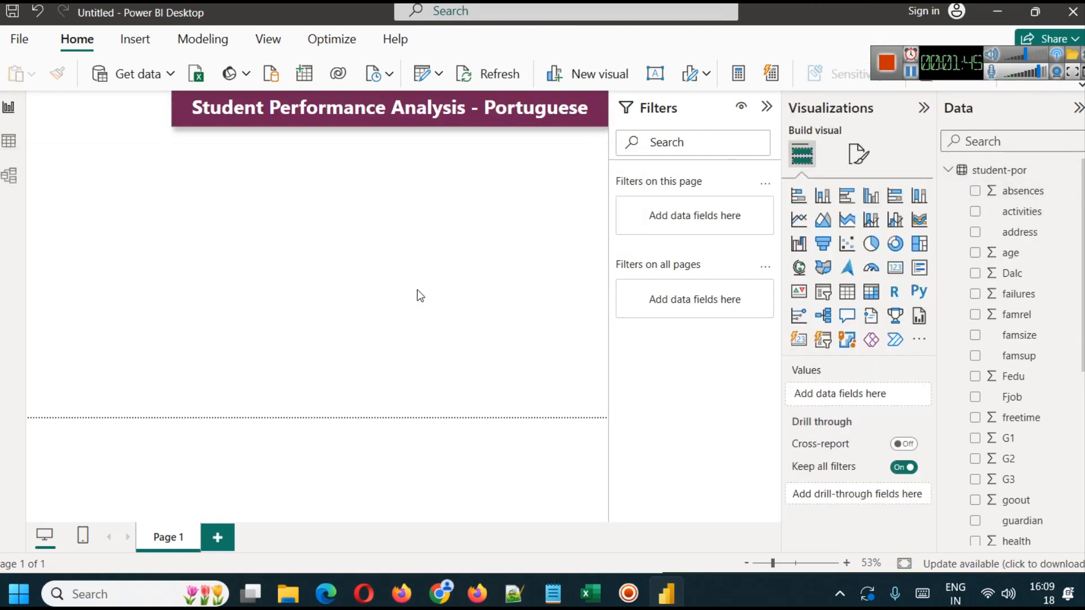
# - Widen the title banner slightly by extending its left edge
pyautogui.click(174, 111)
pyautogui.moveTo(174, 112); pyautogui.dragTo(154, 108)
pyautogui.click(278, 303)
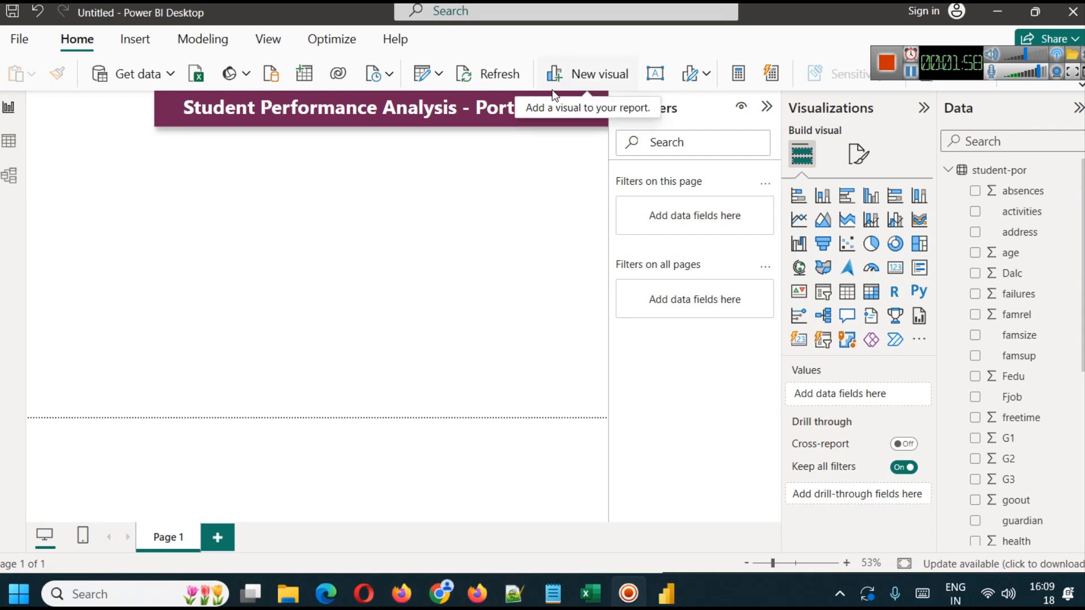
# - Insert the student test illustration and place it, scaled down, in the page's top-left corner beside the title banner
pyautogui.click(134, 40)
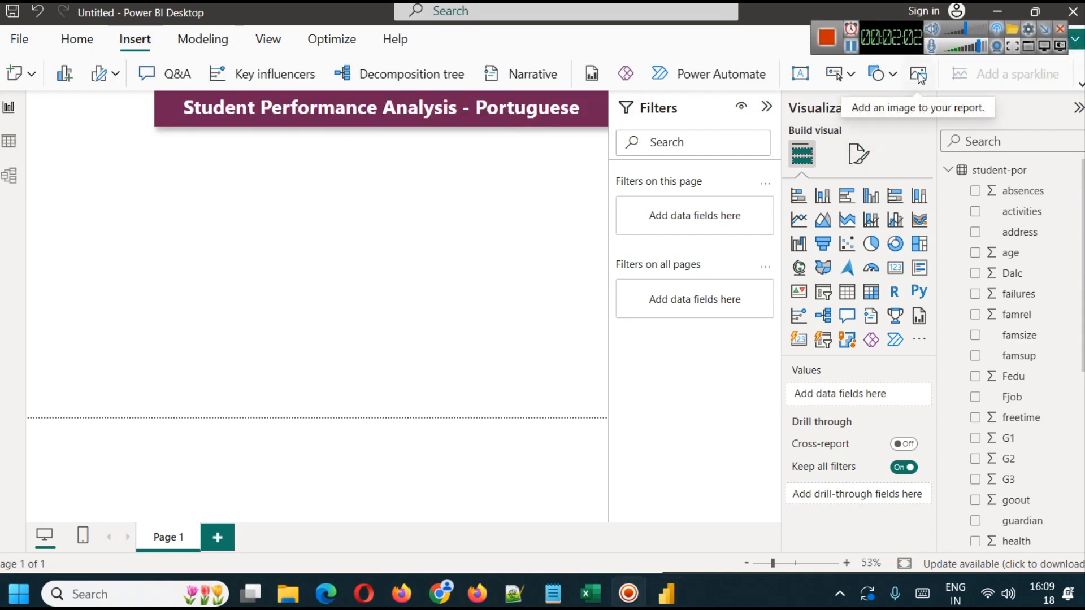
pyautogui.click(1080, 84)
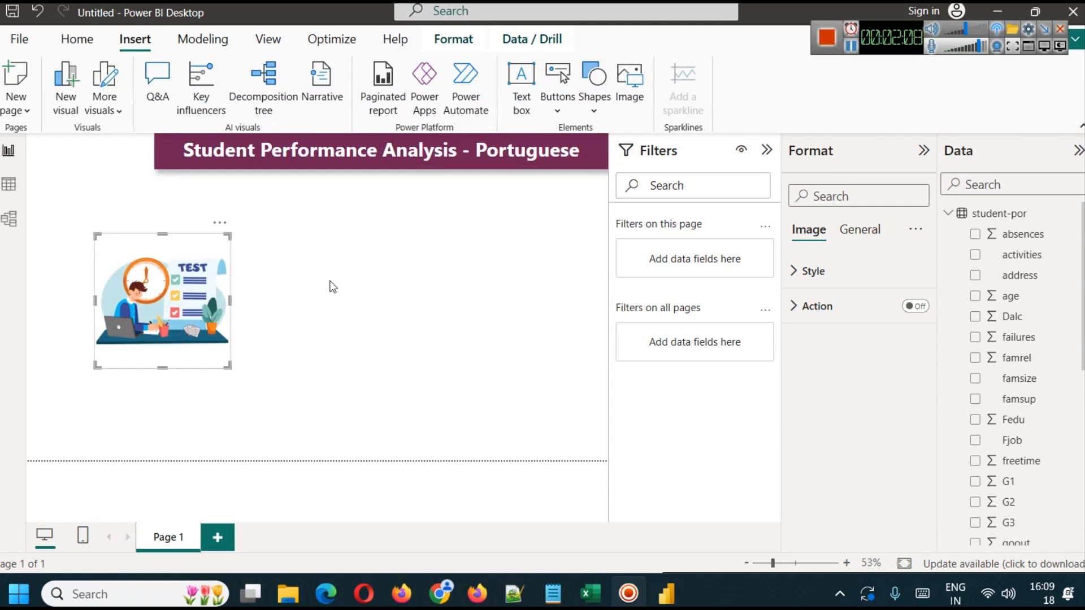
pyautogui.moveTo(177, 317); pyautogui.dragTo(111, 217)
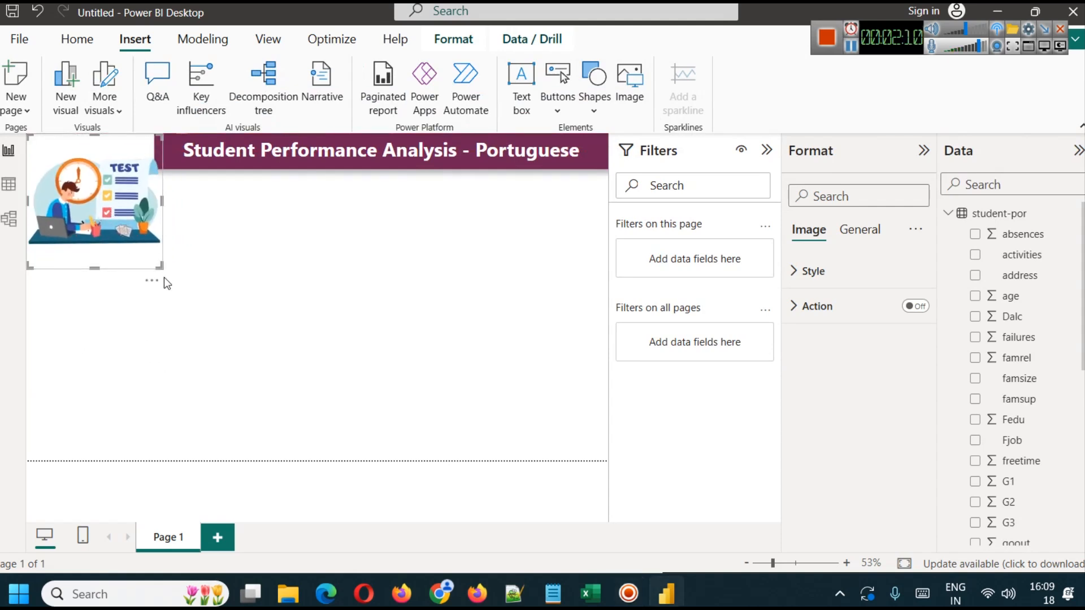
pyautogui.moveTo(161, 266); pyautogui.dragTo(122, 227)
pyautogui.moveTo(68, 197); pyautogui.dragTo(83, 197)
pyautogui.click(138, 224)
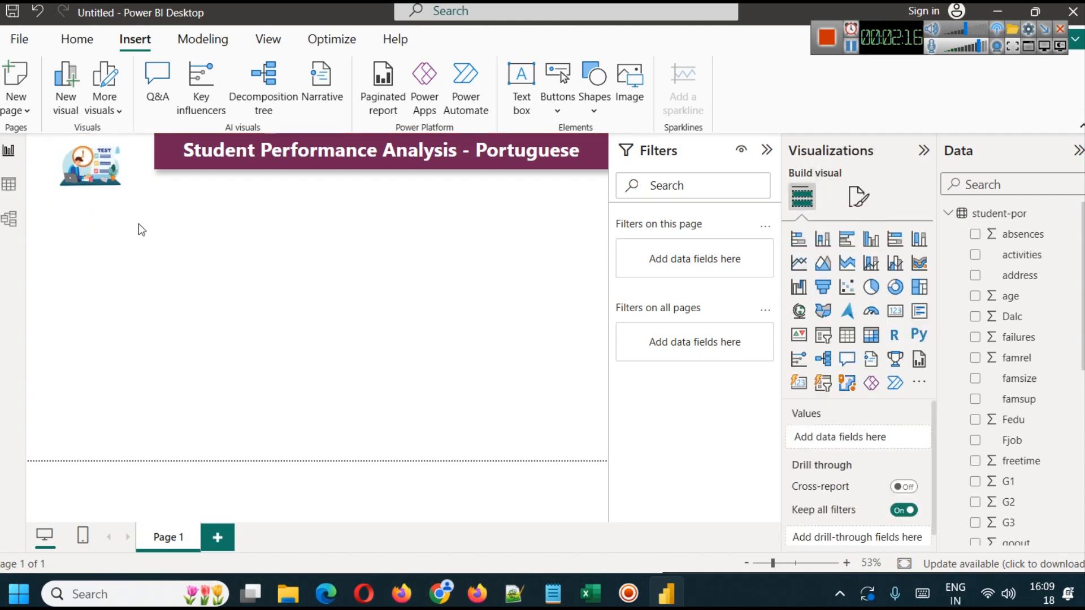
# - Extend the title banner's left edge until it meets the image frame
pyautogui.click(155, 155)
pyautogui.moveTo(154, 155); pyautogui.dragTo(144, 152)
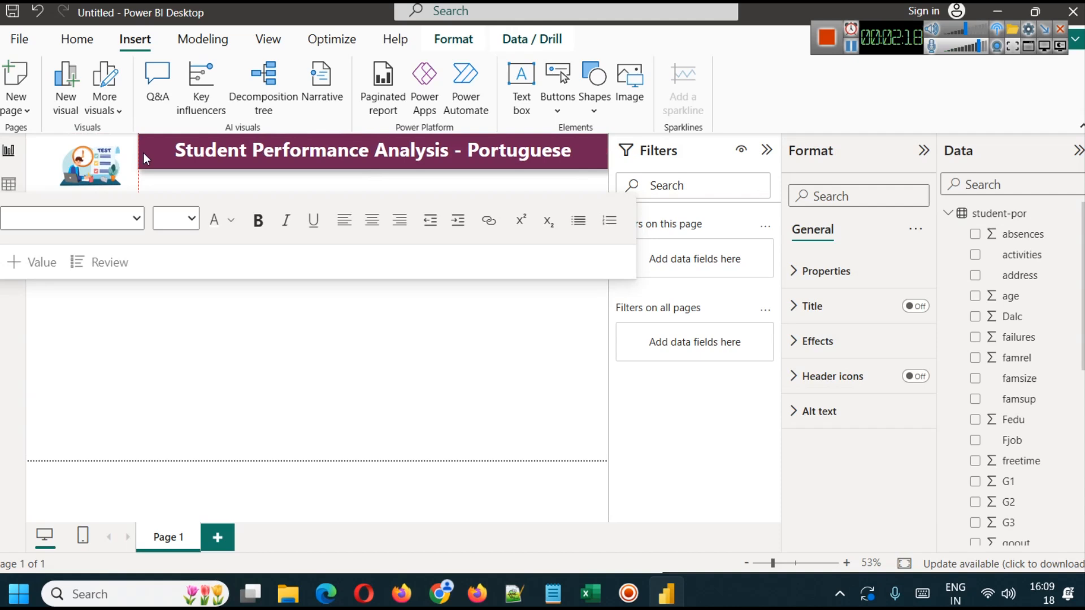
pyautogui.click(116, 333)
# - Resize the illustration with a shadow in the page corner and extend the title banner to meet its right edge
pyautogui.click(87, 171)
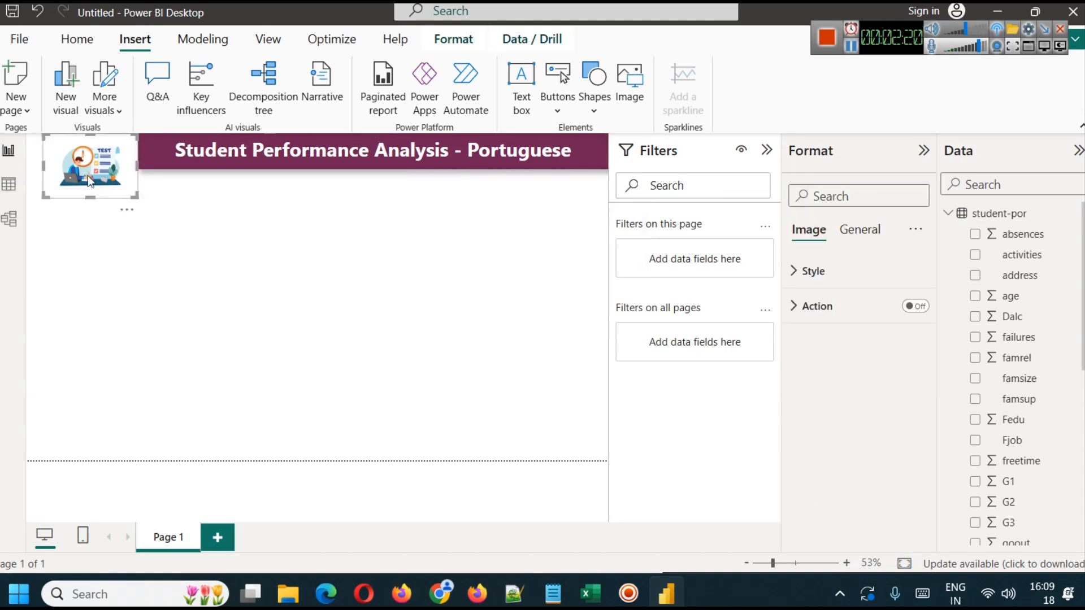
pyautogui.moveTo(87, 198); pyautogui.dragTo(80, 171)
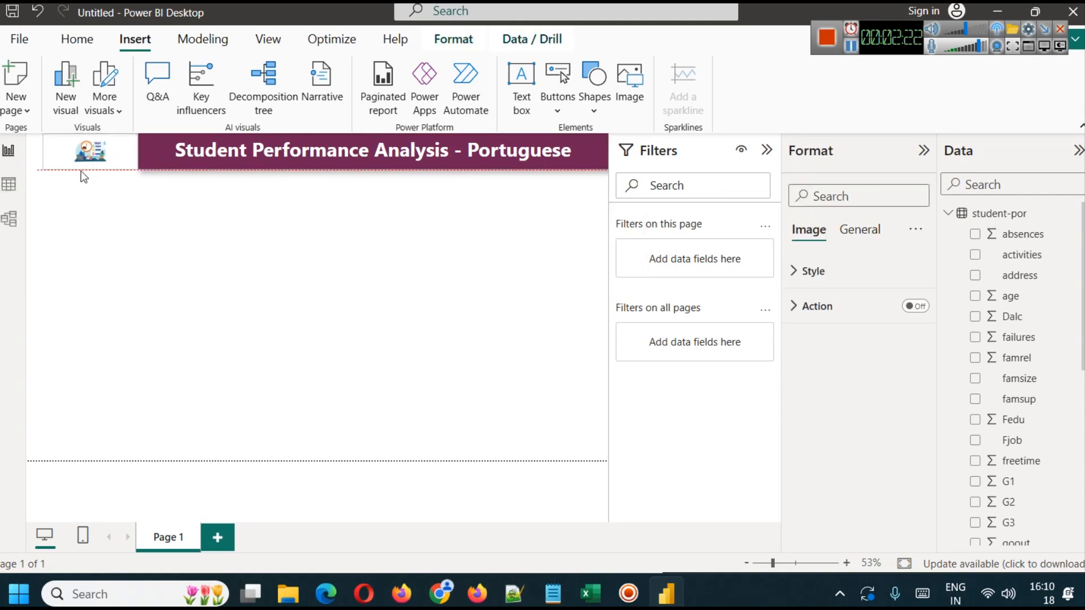
pyautogui.moveTo(136, 151); pyautogui.dragTo(94, 165)
pyautogui.click(153, 302)
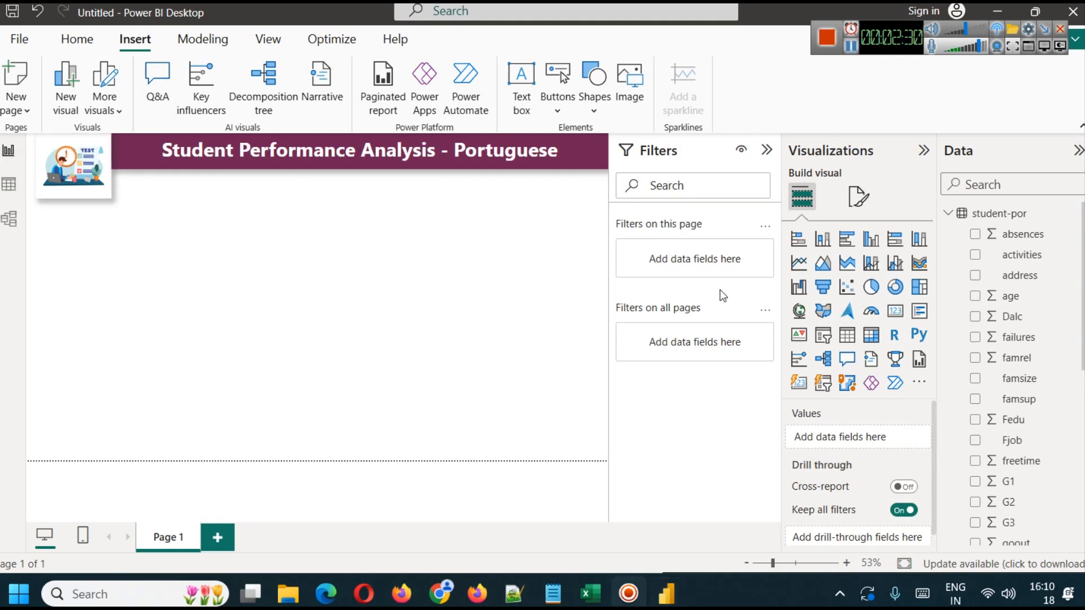
# - Check the illustration's background, visual border and shadow effect settings
pyautogui.click(90, 176)
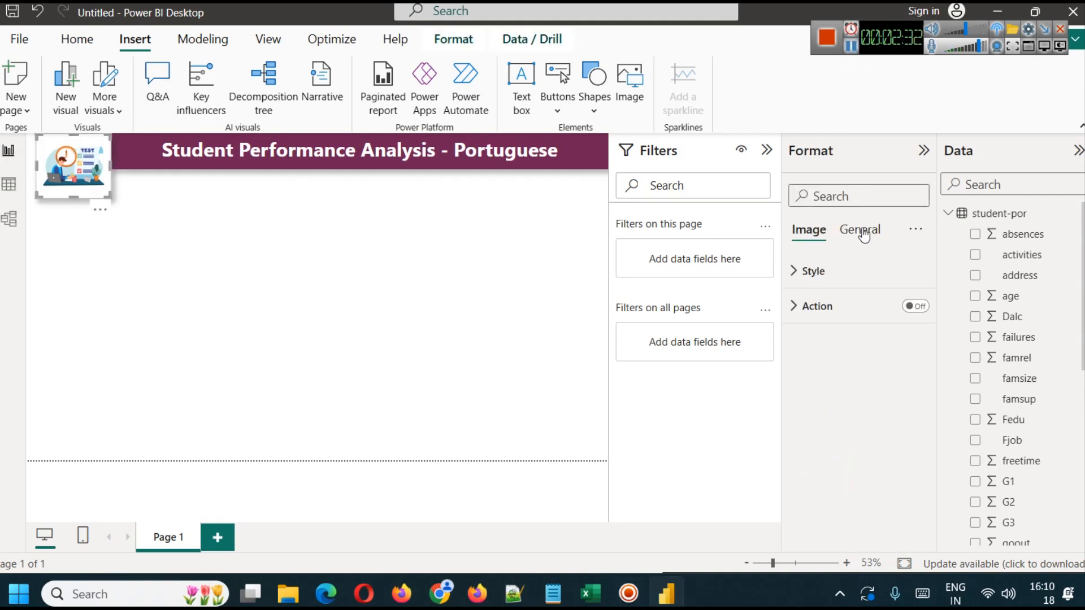
pyautogui.click(860, 230)
pyautogui.click(848, 345)
pyautogui.scroll(-3, 845, 466)
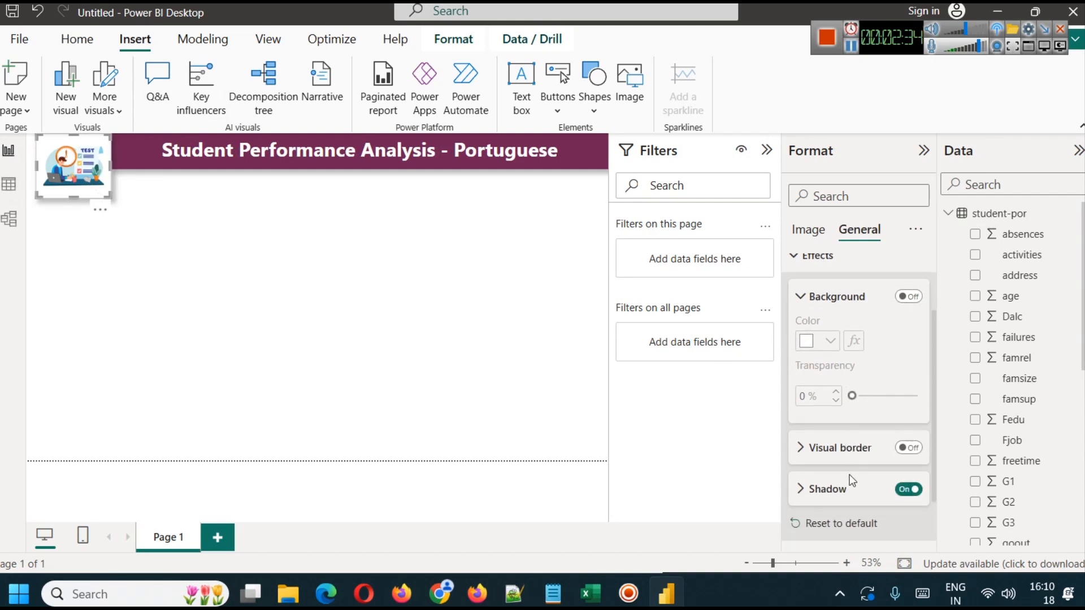
pyautogui.click(300, 334)
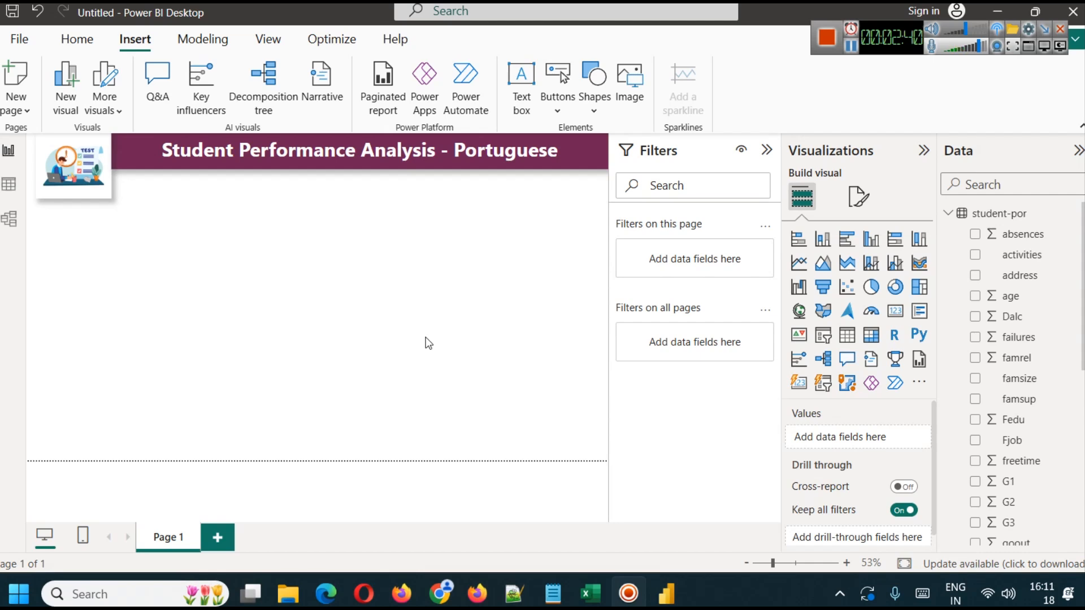
# - Try a small card visual below the title banner showing the average of G1
pyautogui.scroll(-3, 995, 411)
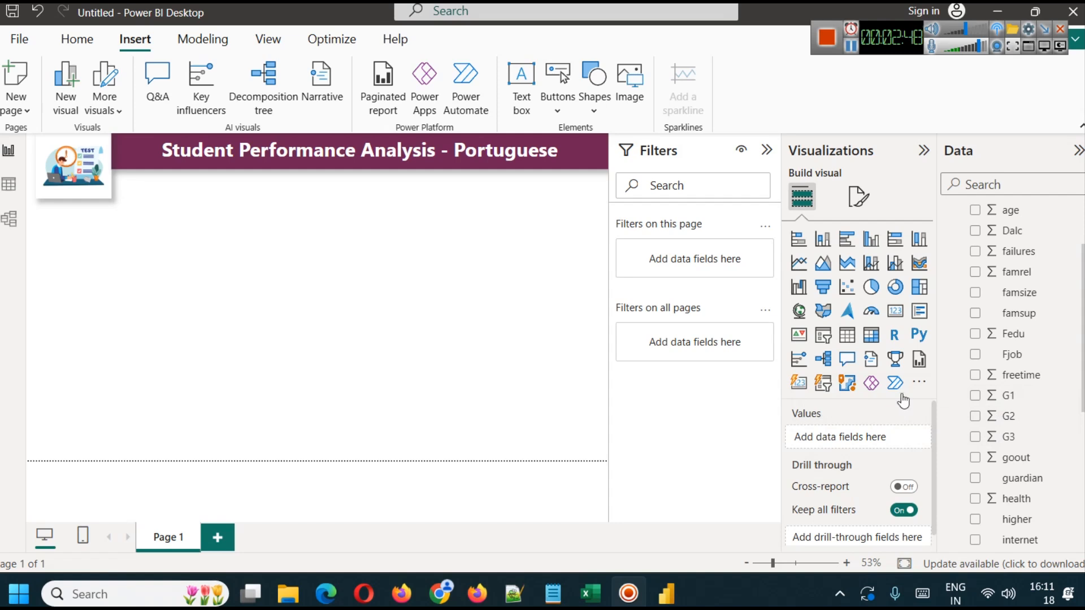
pyautogui.click(895, 310)
pyautogui.moveTo(97, 291); pyautogui.dragTo(193, 239)
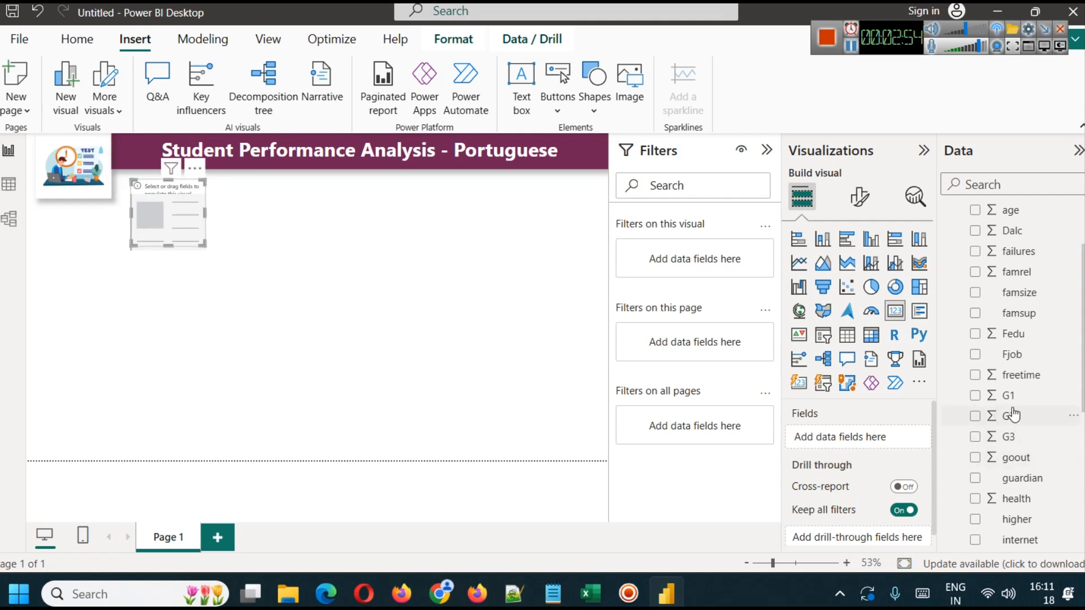
pyautogui.click(369, 344)
pyautogui.click(161, 203)
pyautogui.moveTo(1011, 399); pyautogui.dragTo(842, 438)
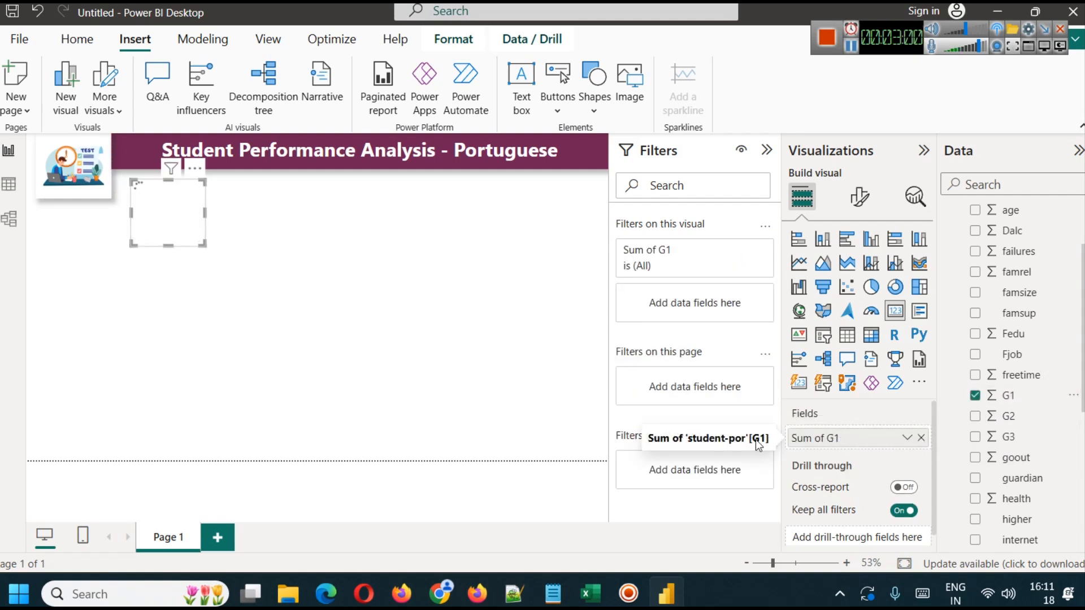
pyautogui.click(907, 438)
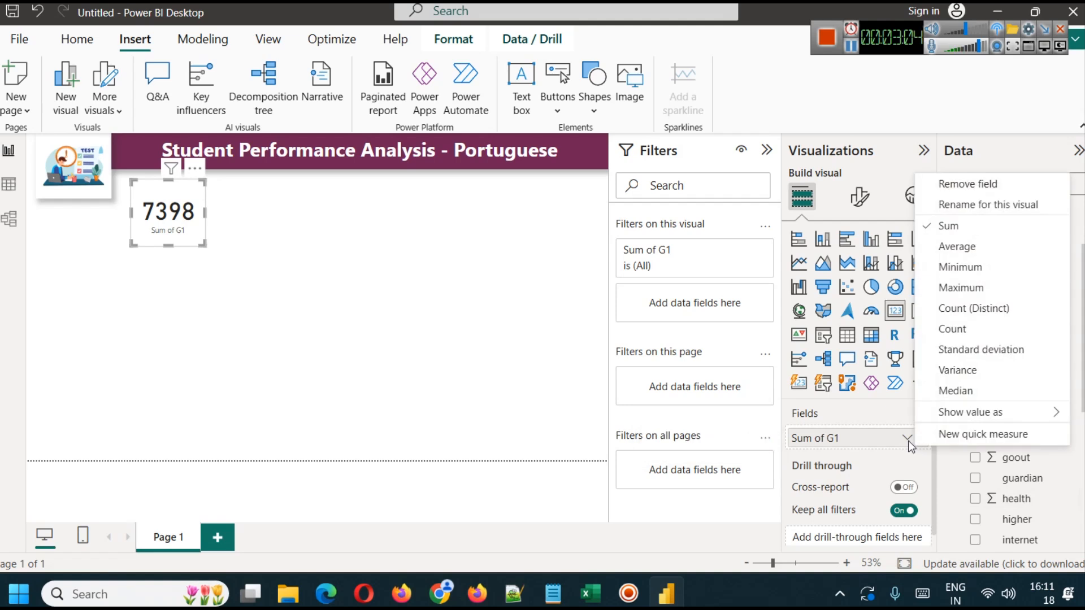
pyautogui.click(958, 246)
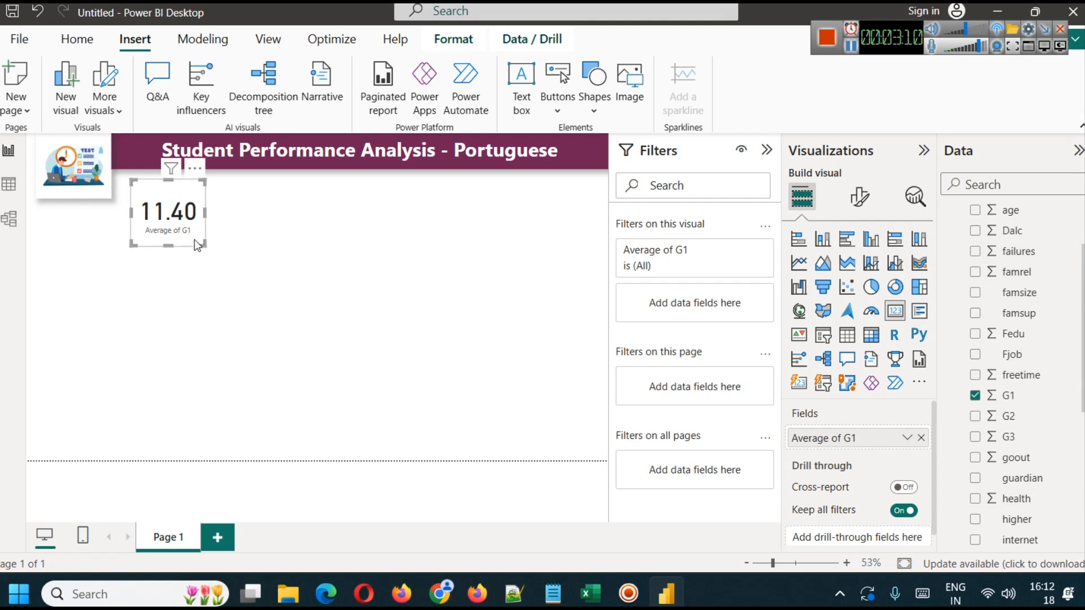
pyautogui.moveTo(204, 243)
pyautogui.mouseDown()
pyautogui.moveTo(179, 224)
pyautogui.moveTo(199, 226)
pyautogui.mouseUp()
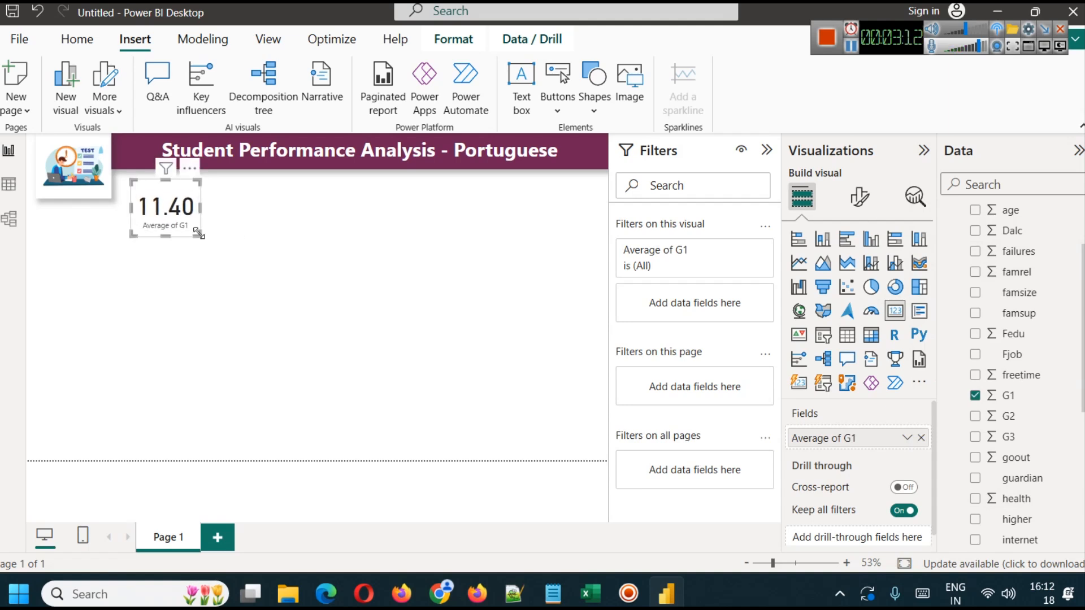
pyautogui.click(227, 245)
pyautogui.click(167, 214)
# - Try the minimum, maximum and average aggregations of G1 on the card, and delete the card
pyautogui.click(907, 438)
pyautogui.click(974, 273)
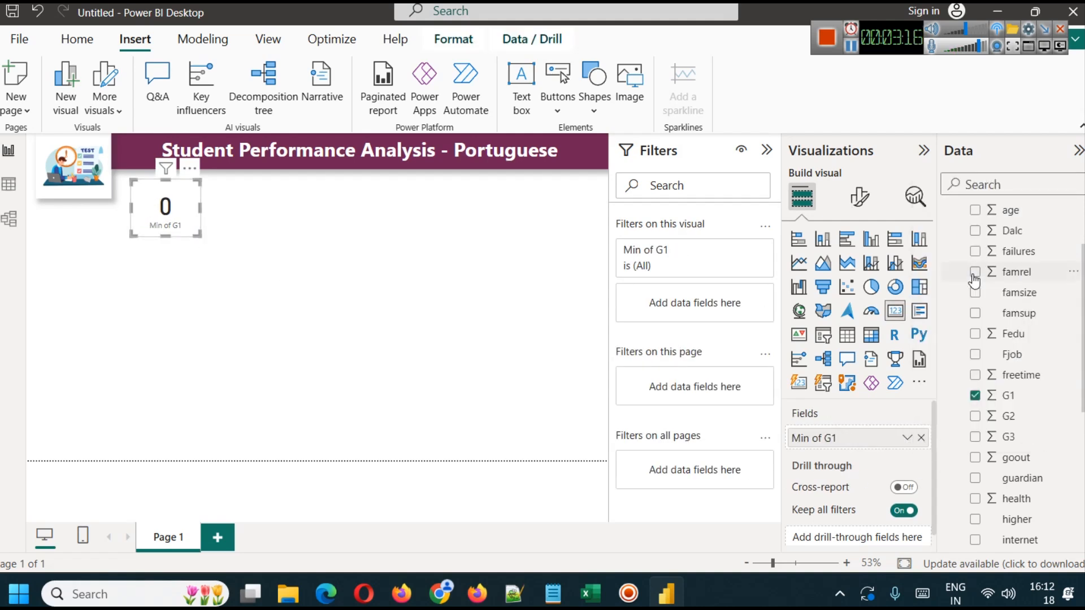
pyautogui.click(907, 438)
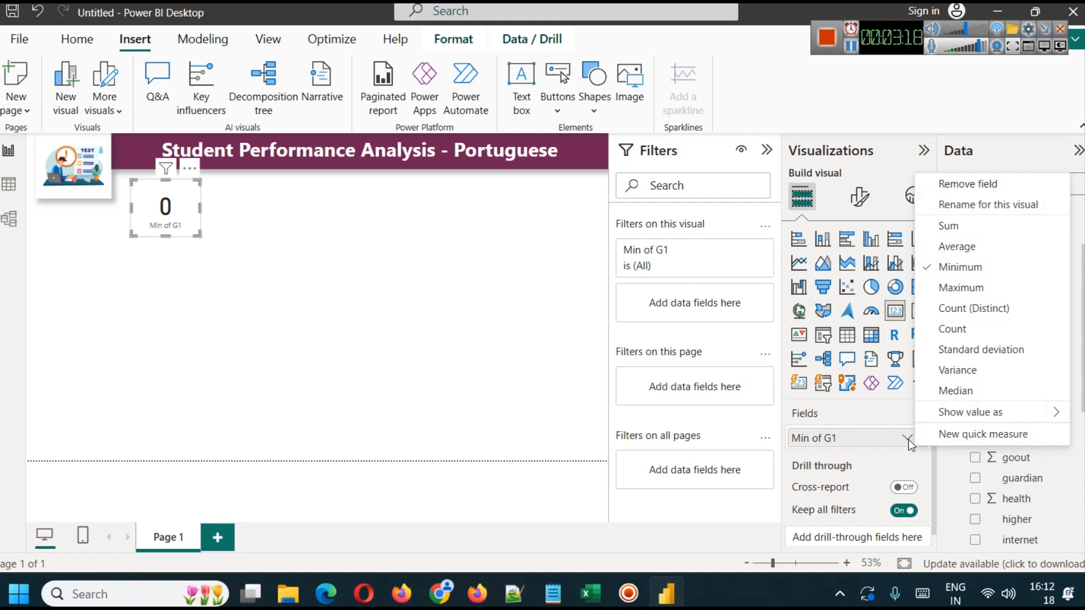
pyautogui.click(960, 288)
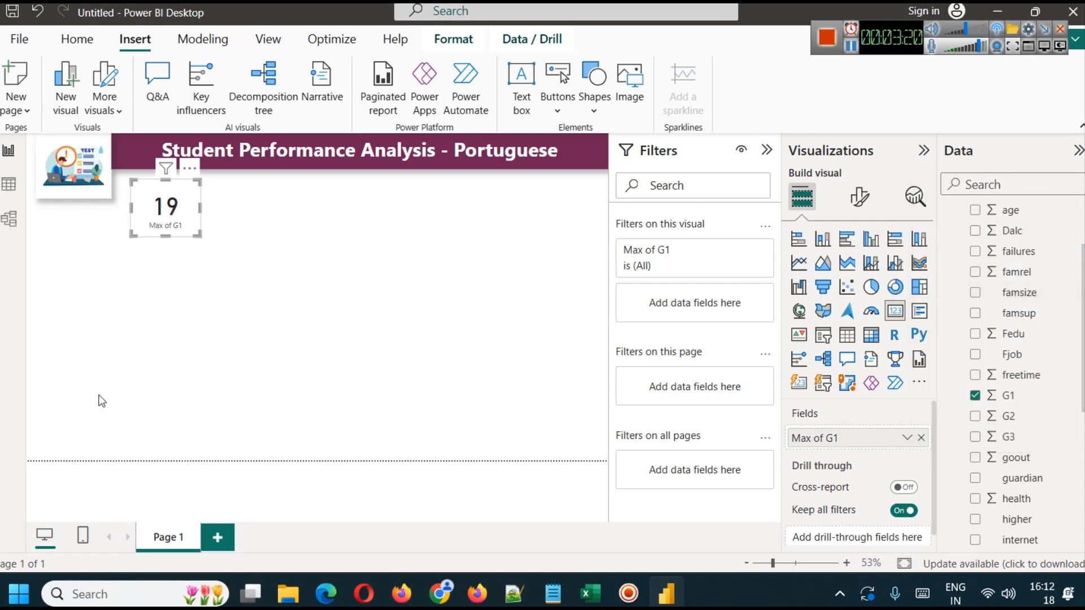
pyautogui.click(906, 439)
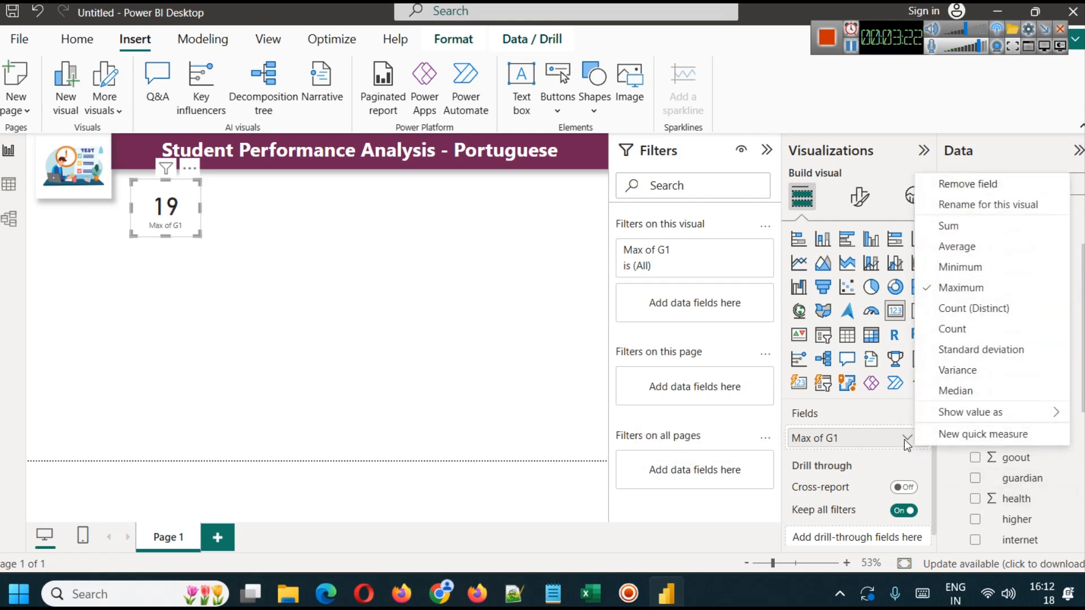
pyautogui.click(959, 247)
pyautogui.click(357, 295)
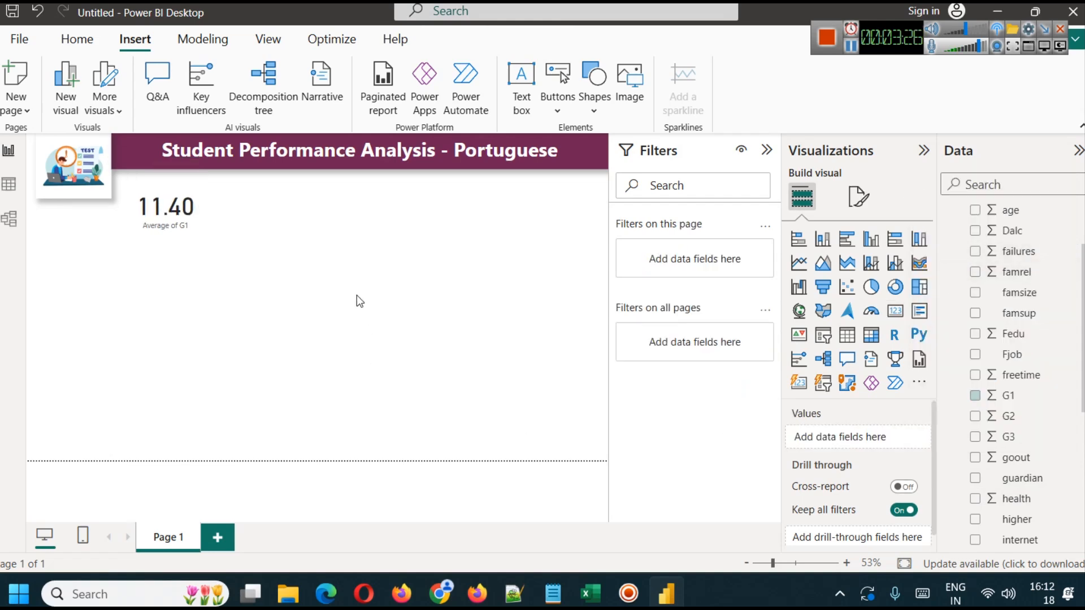
pyautogui.click(180, 232)
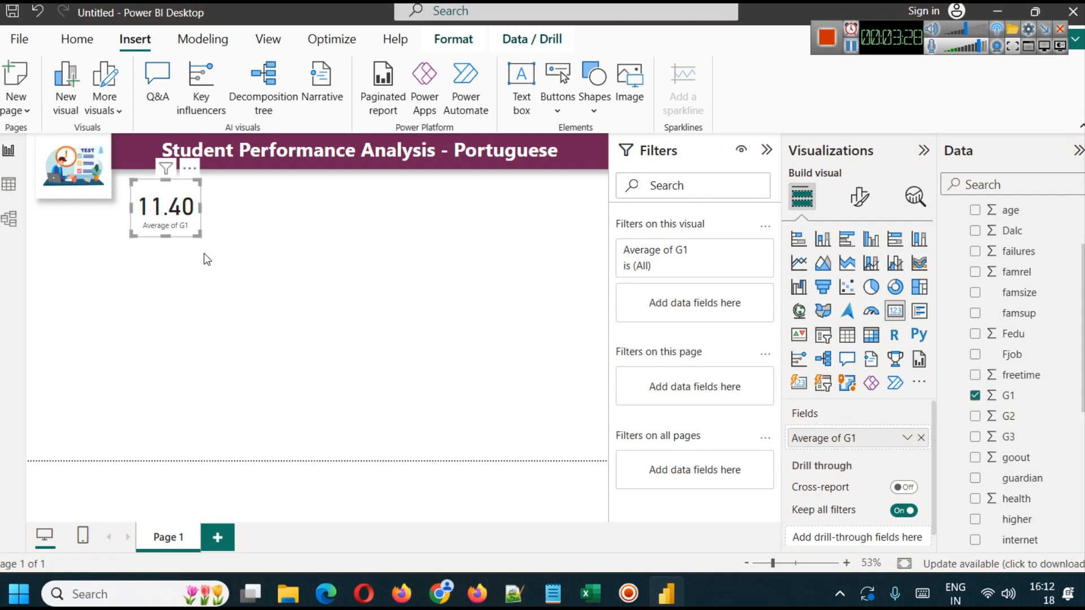
pyautogui.press('Delete')
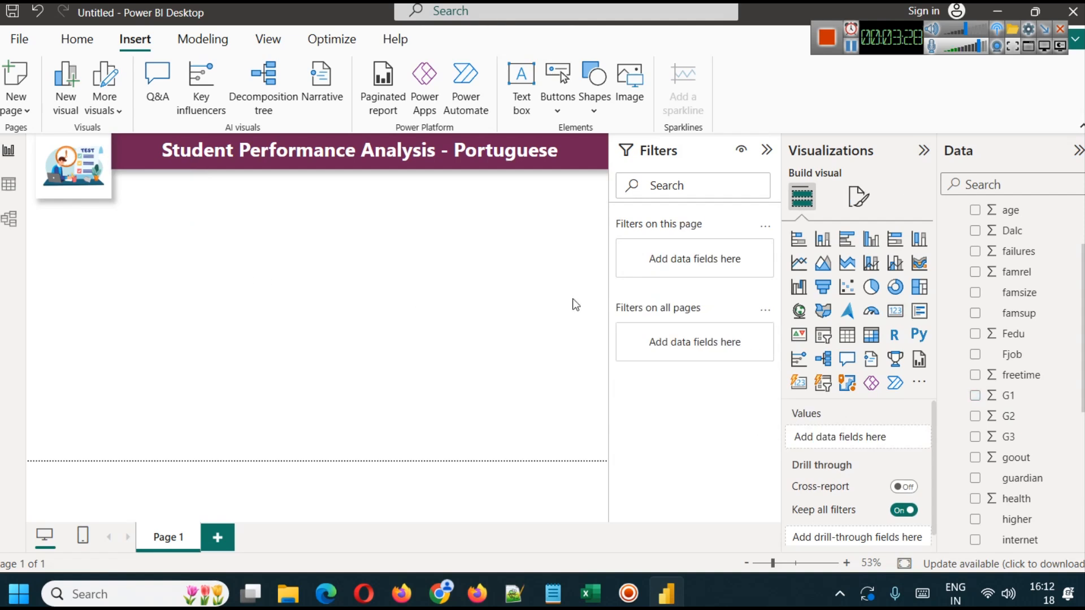
# - Insert a small multi-row card below the title banner beside the illustration, showing the average of G1
pyautogui.click(918, 320)
pyautogui.moveTo(71, 266); pyautogui.dragTo(160, 275)
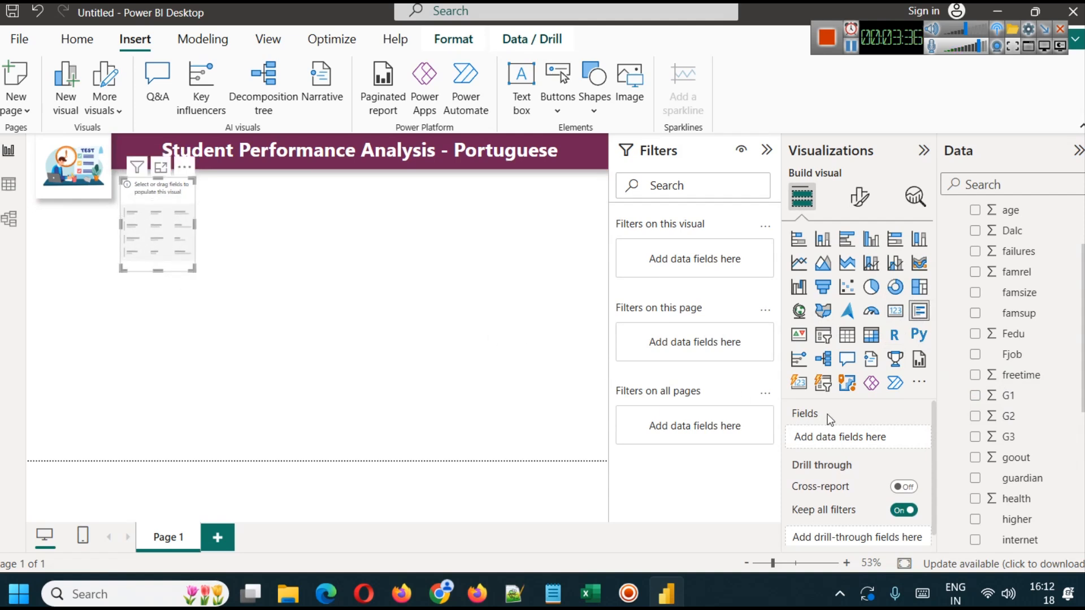
pyautogui.moveTo(1012, 395); pyautogui.dragTo(891, 436)
pyautogui.click(904, 441)
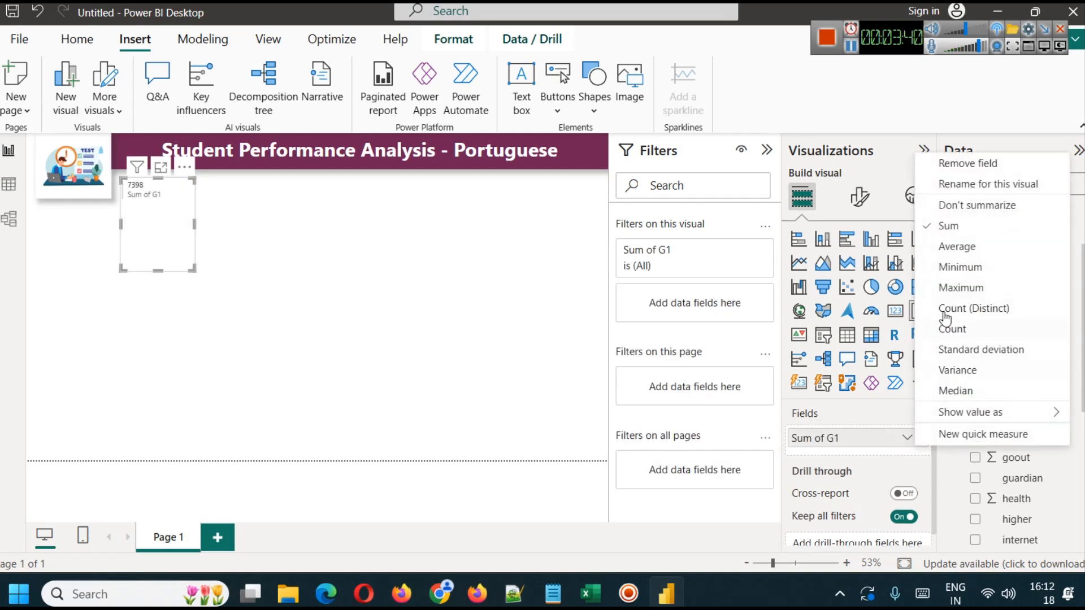
pyautogui.click(955, 247)
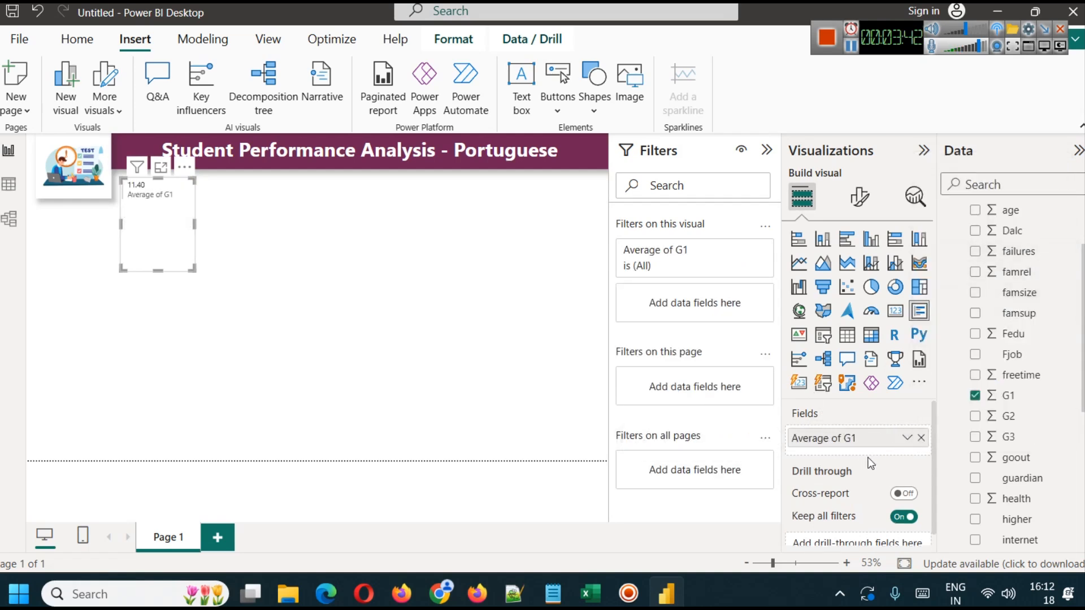
# - Add the minimum and maximum of G1 to the multi-row card and shorten the card to fit its rows
pyautogui.moveTo(1008, 395); pyautogui.dragTo(876, 454)
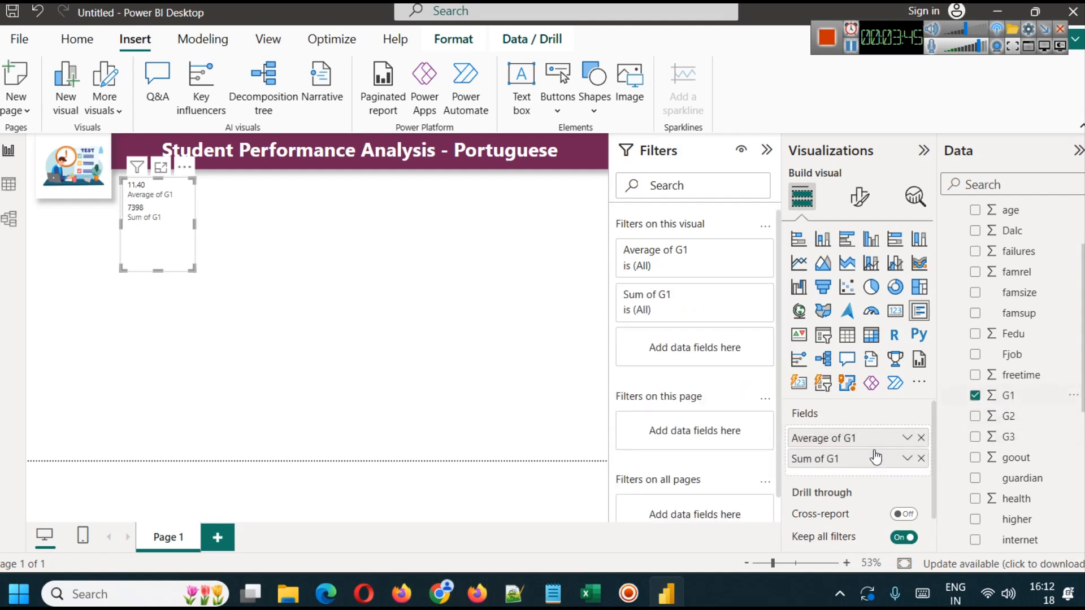
pyautogui.click(907, 459)
pyautogui.click(956, 290)
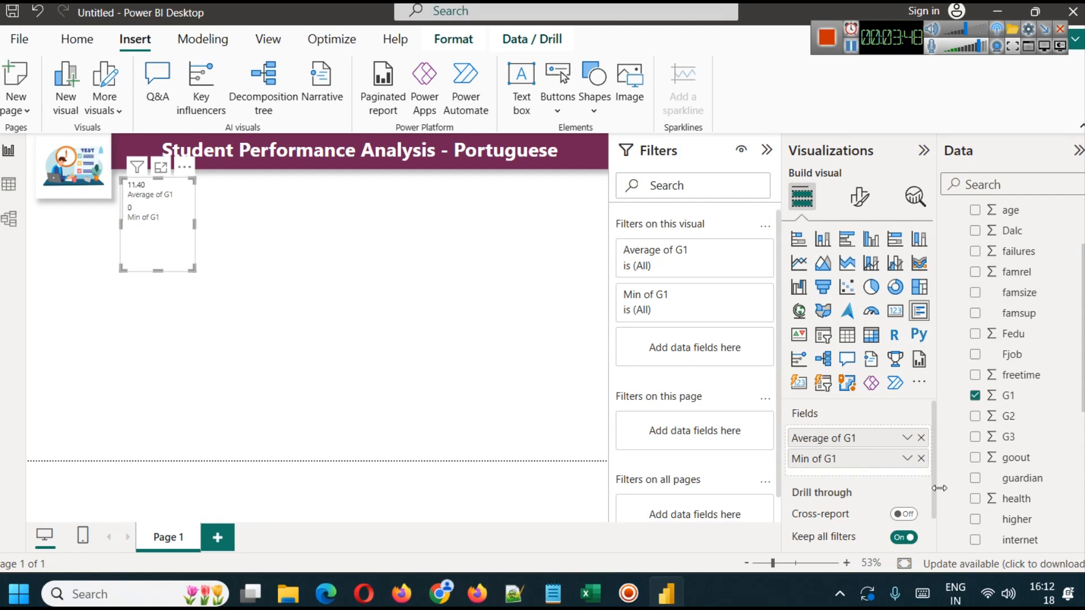
pyautogui.moveTo(1009, 396); pyautogui.dragTo(895, 472)
pyautogui.click(907, 479)
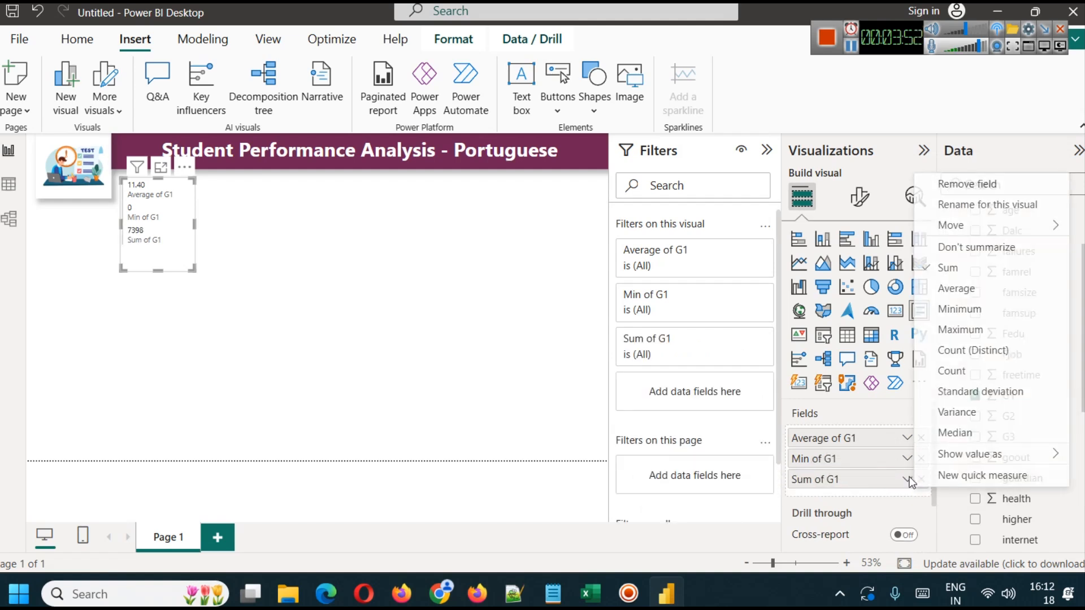
pyautogui.click(959, 329)
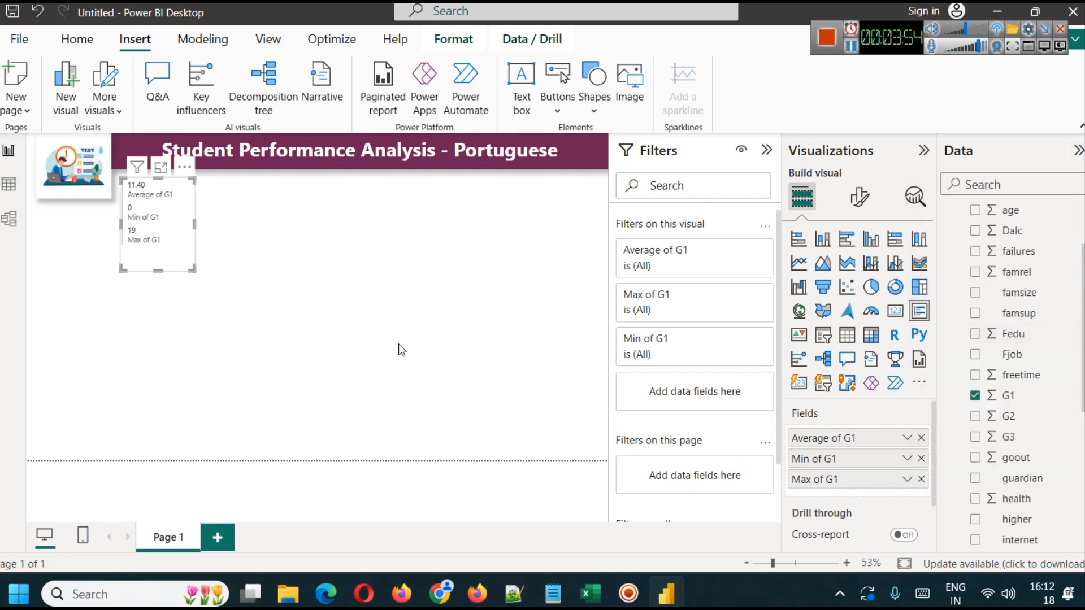
pyautogui.moveTo(160, 272); pyautogui.dragTo(161, 255)
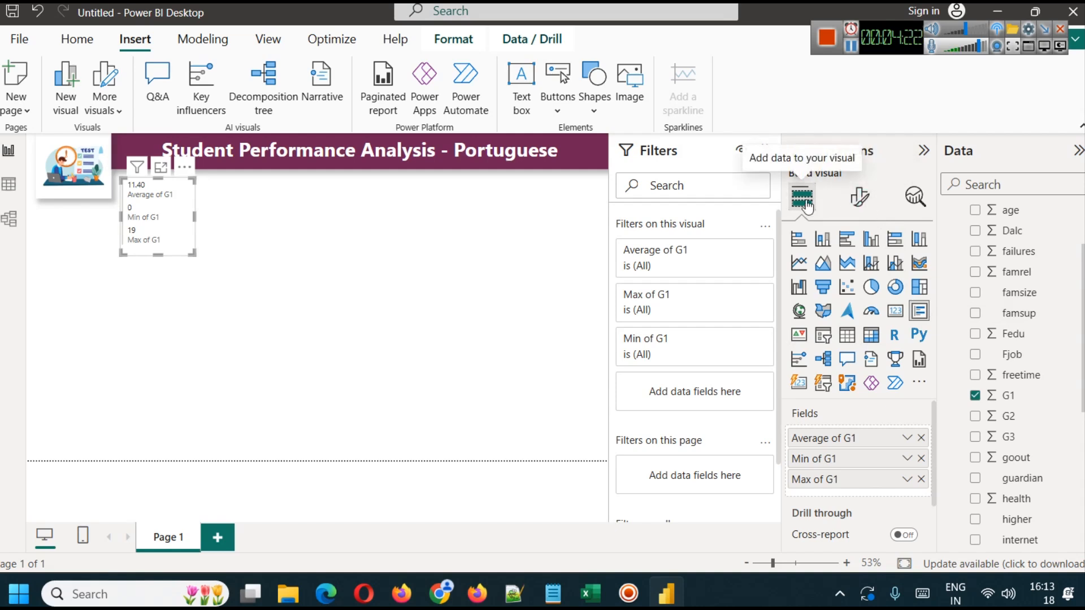
# - Format the multi-row card's callout values as size 16, bold, in the banner's dark plum color
pyautogui.click(857, 198)
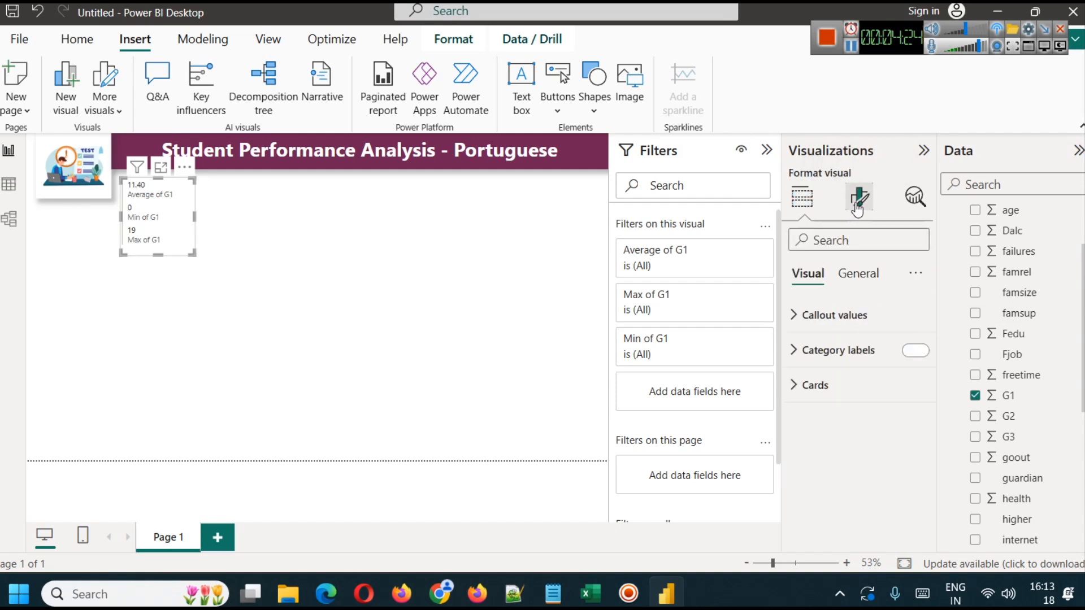
pyautogui.click(825, 315)
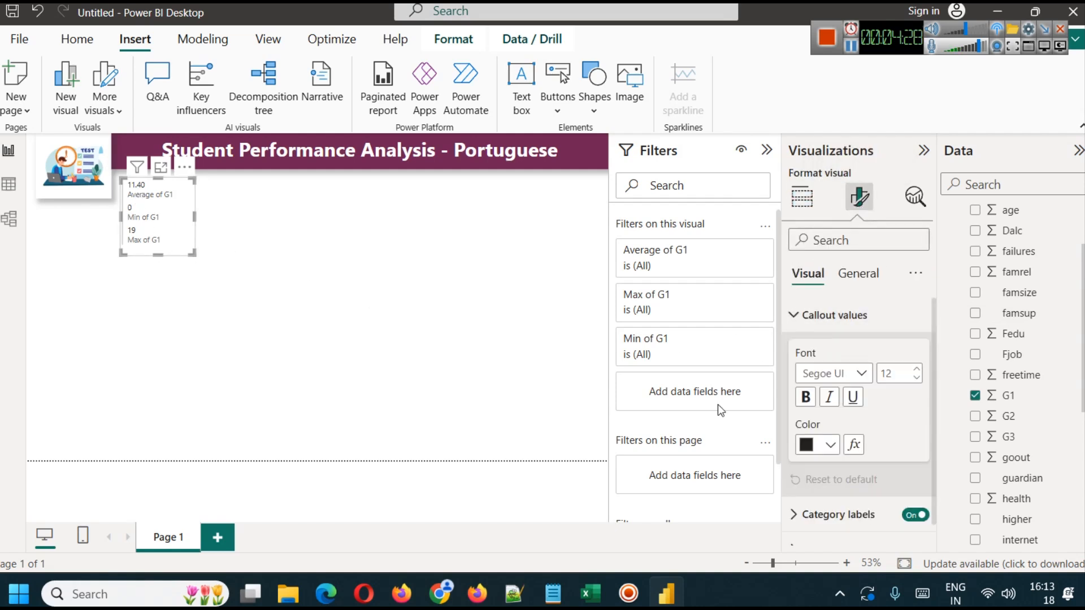
pyautogui.click(917, 368)
pyautogui.click(917, 369)
pyautogui.click(917, 368)
pyautogui.click(917, 369)
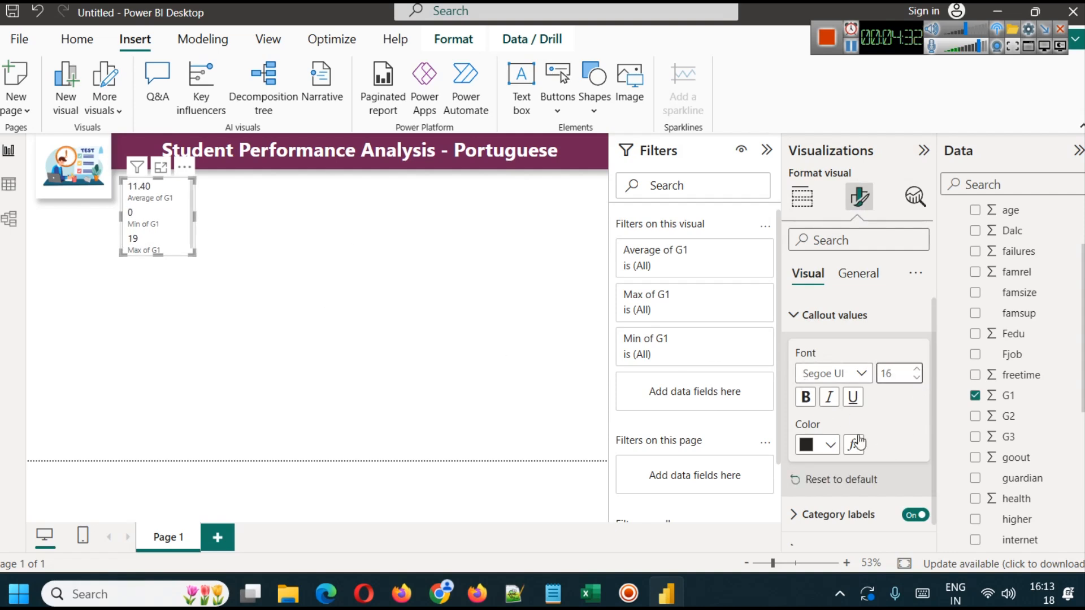
pyautogui.click(806, 398)
pyautogui.click(828, 447)
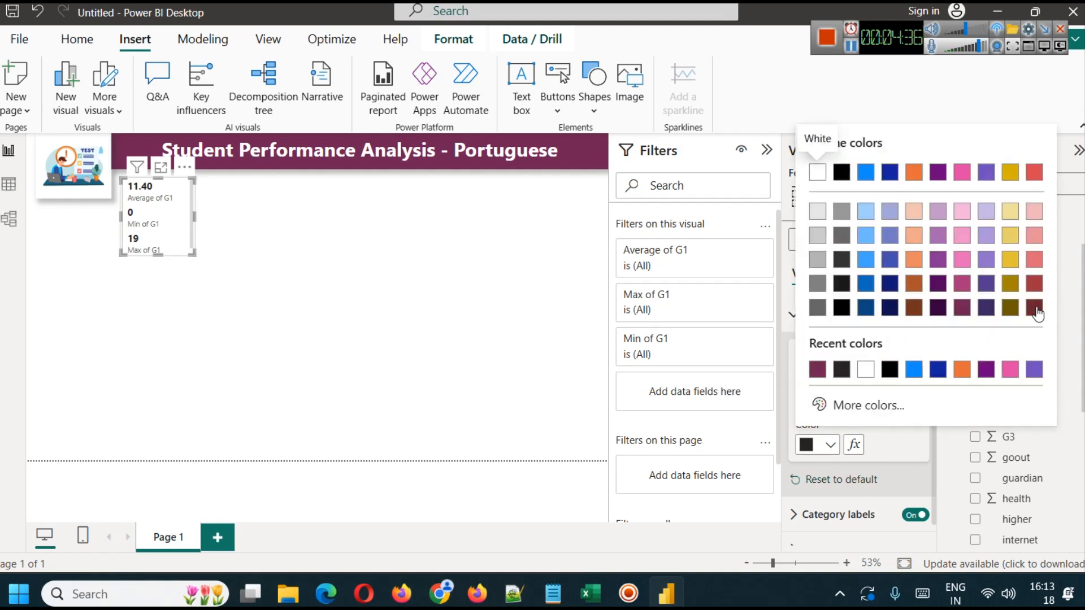
pyautogui.click(962, 309)
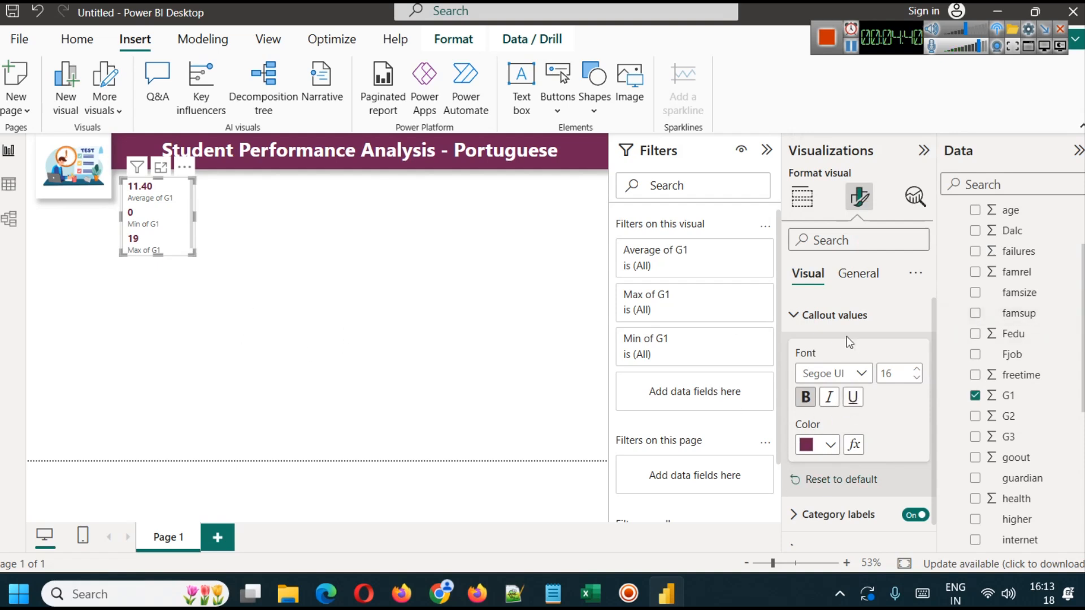
# - Format the card's category labels as size 13 bold, and make the card slightly taller to fit all rows
pyautogui.click(842, 316)
pyautogui.click(842, 355)
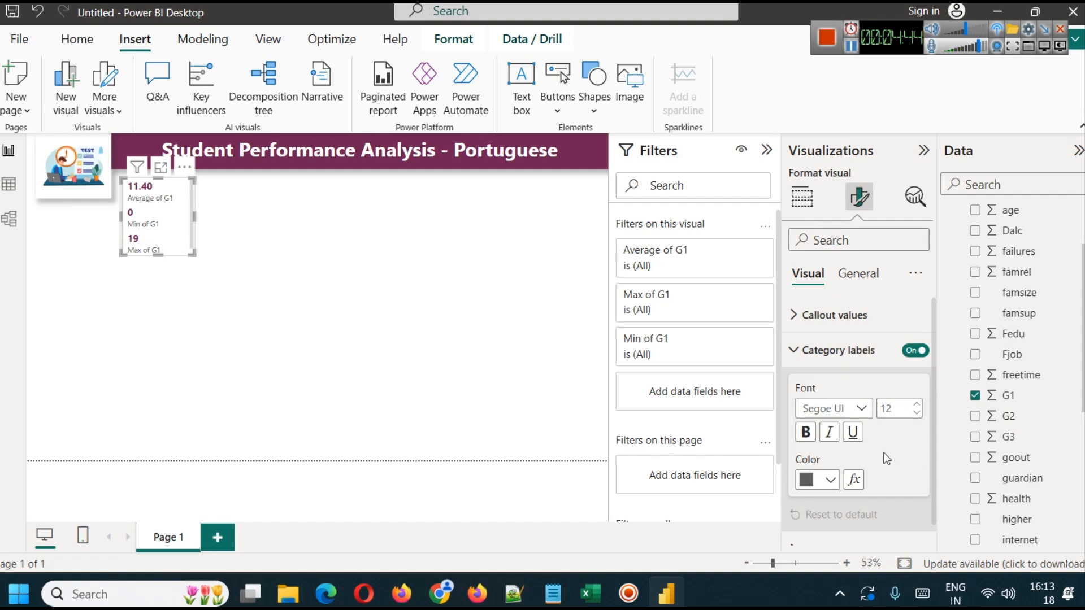
pyautogui.click(920, 407)
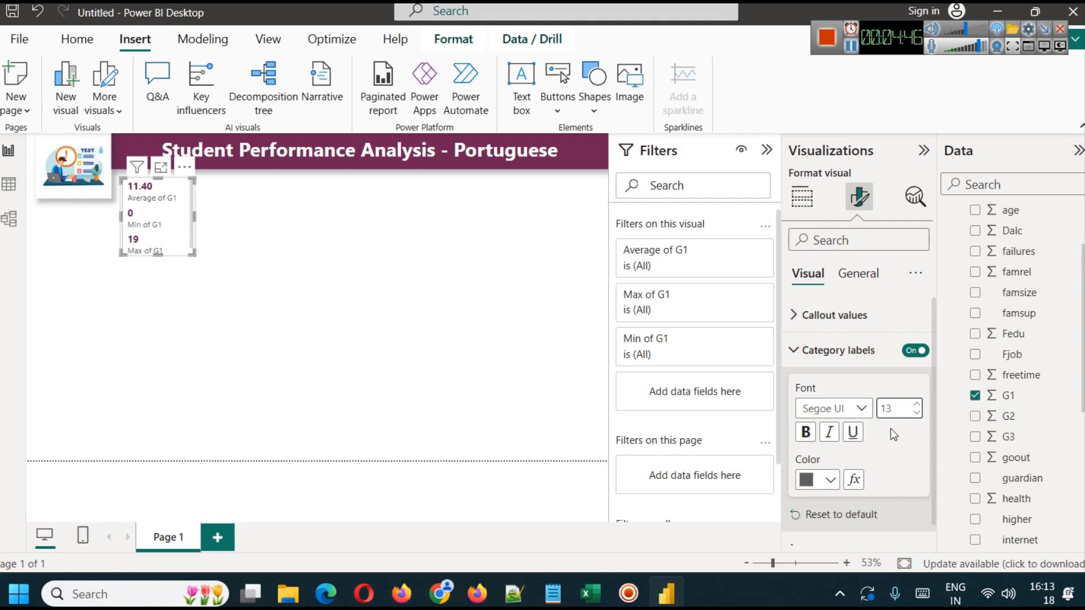
pyautogui.click(806, 432)
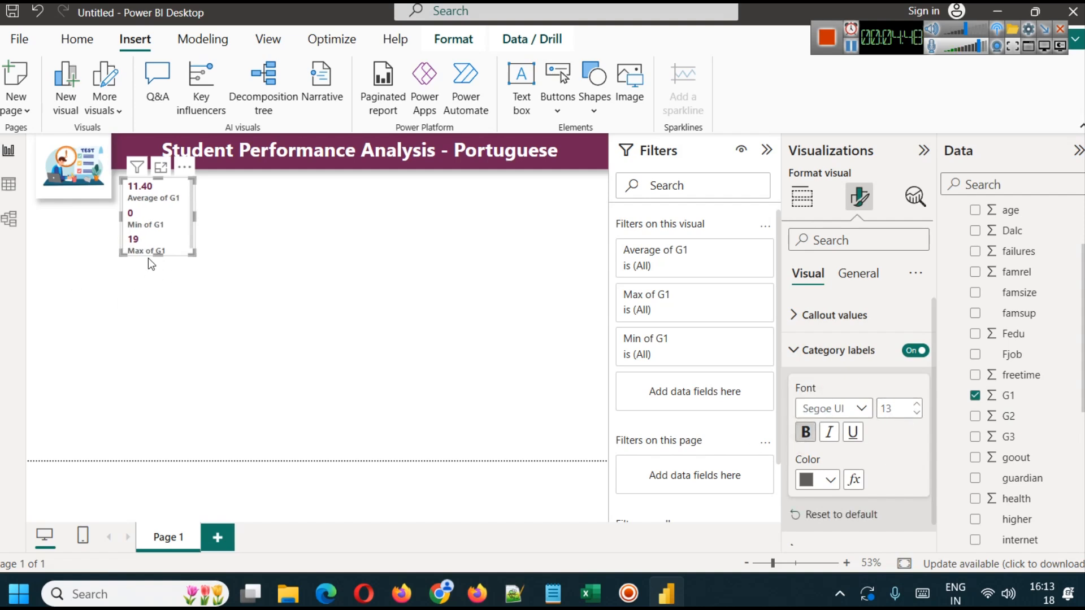
pyautogui.click(168, 298)
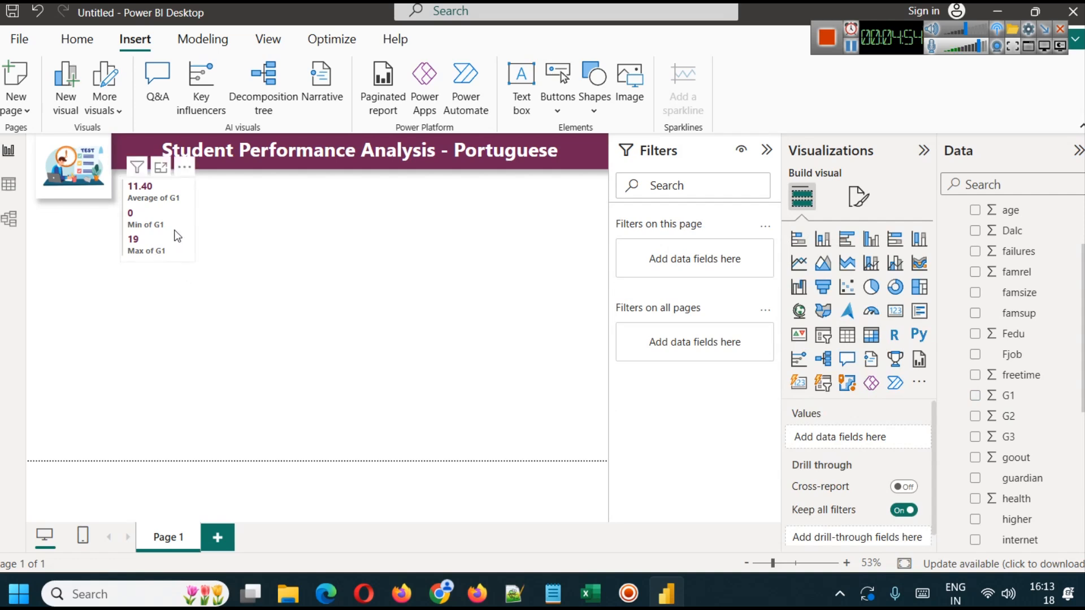
# - Move the G1 multi-row card directly under the illustration and place a copy of it right beneath
pyautogui.moveTo(161, 238); pyautogui.dragTo(85, 252)
pyautogui.click(104, 295)
pyautogui.click(87, 269)
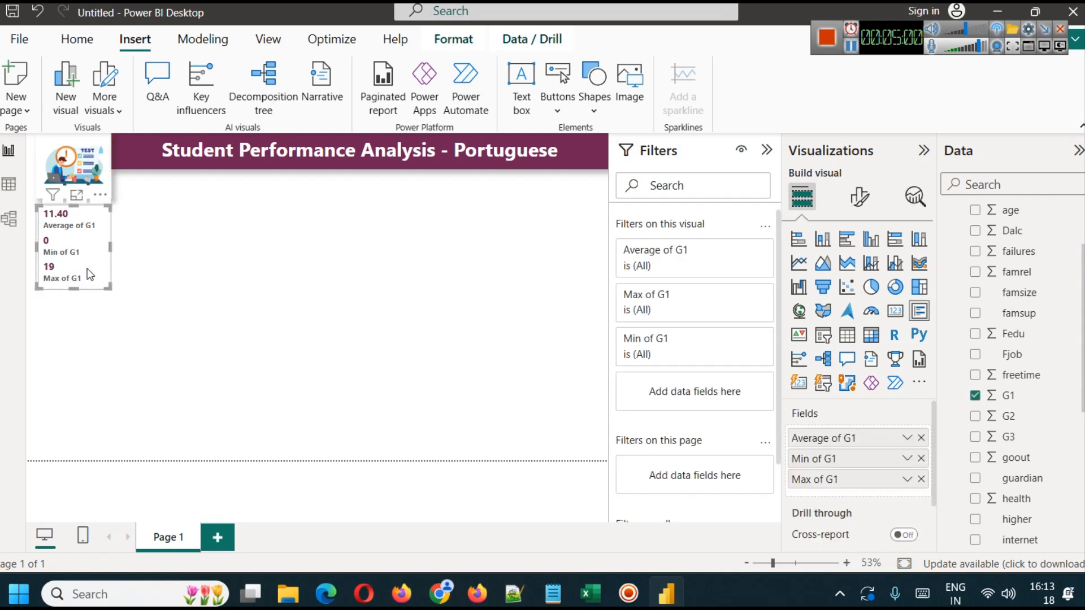
pyautogui.hotkey('ctrl', 'c')
pyautogui.hotkey('ctrl', 'v')
pyautogui.moveTo(87, 258); pyautogui.dragTo(86, 363)
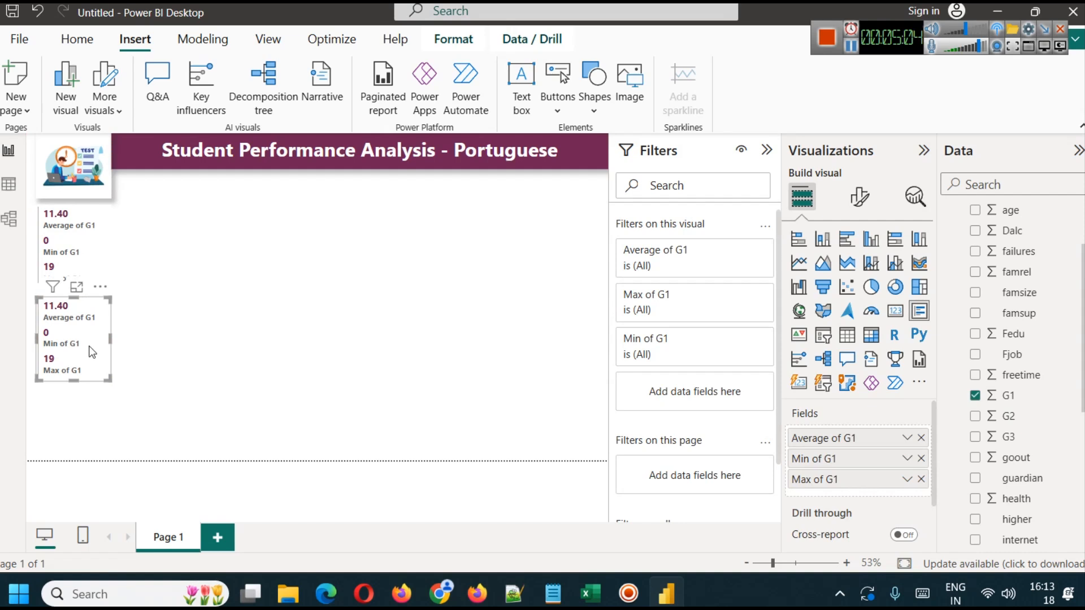
# - Place a third copy of the G1 multi-row card beneath the second, at the lower edge of the page
pyautogui.moveTo(87, 345); pyautogui.dragTo(85, 418)
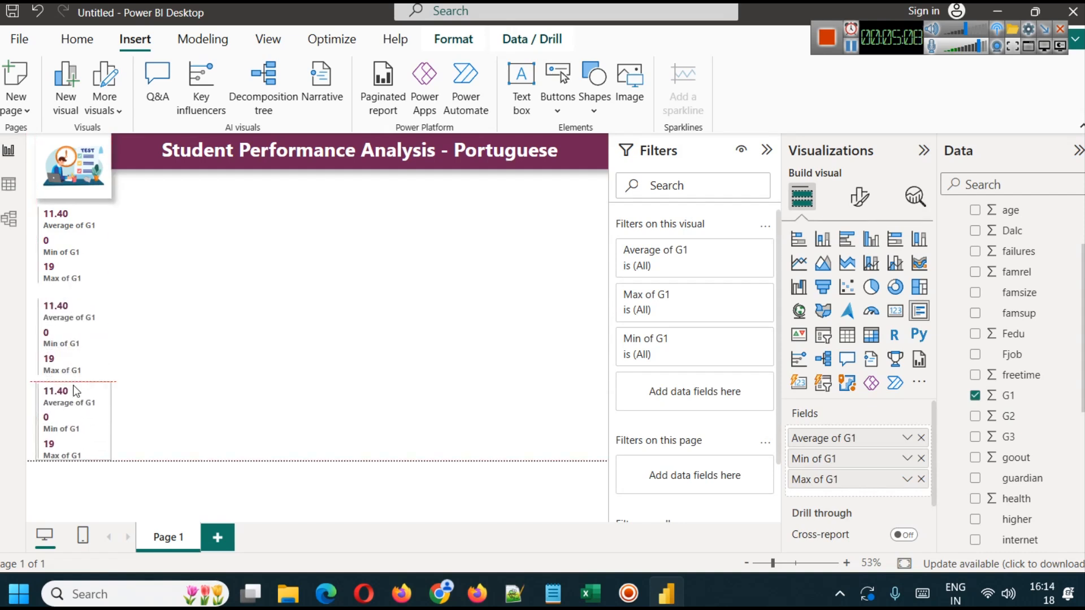
pyautogui.click(150, 390)
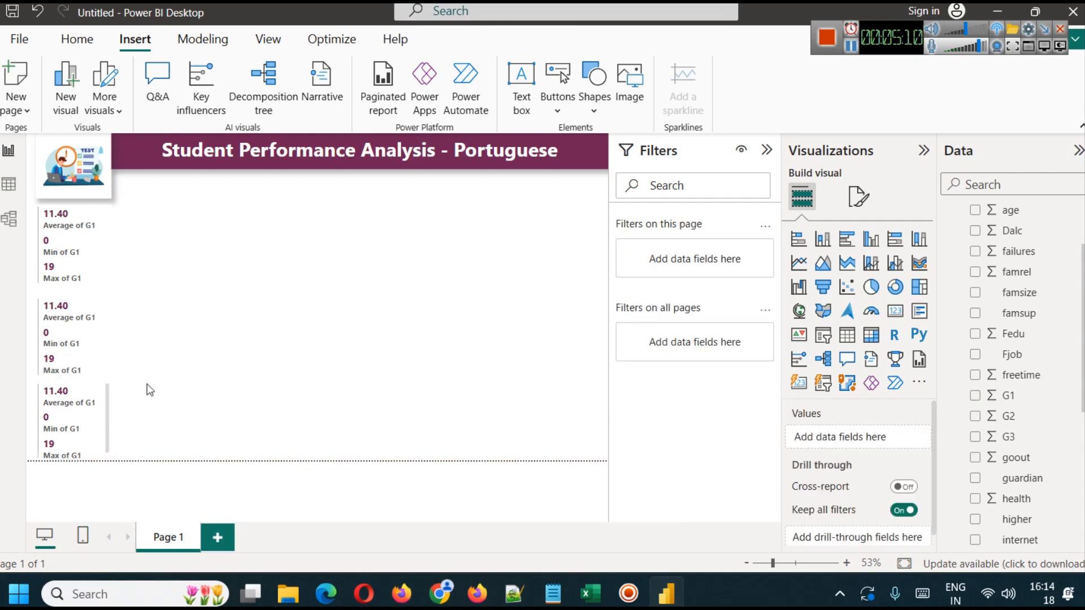
pyautogui.click(72, 262)
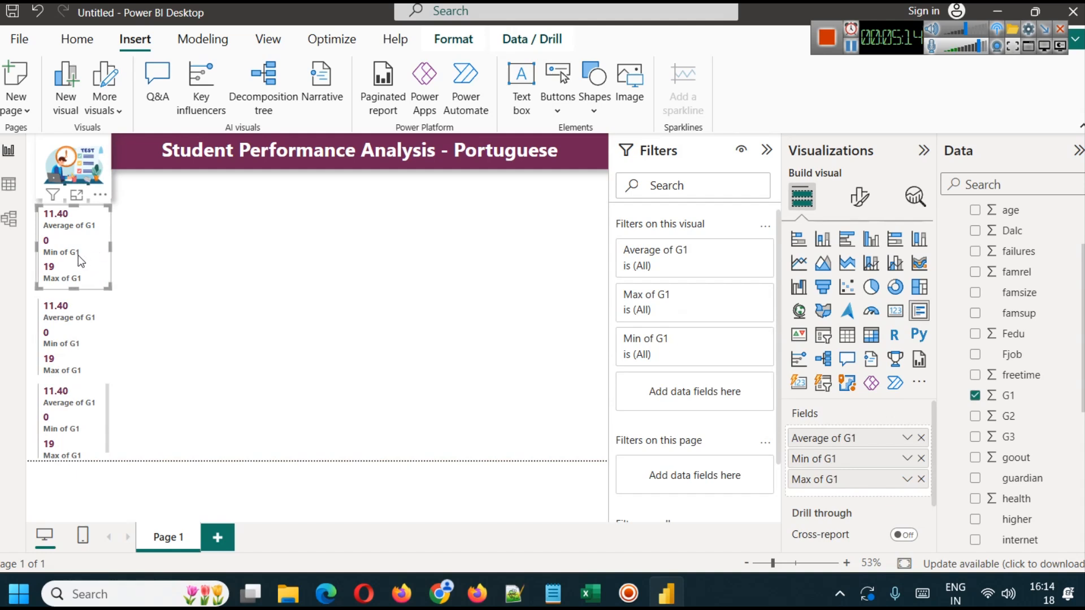
pyautogui.click(131, 255)
pyautogui.click(98, 242)
pyautogui.click(72, 335)
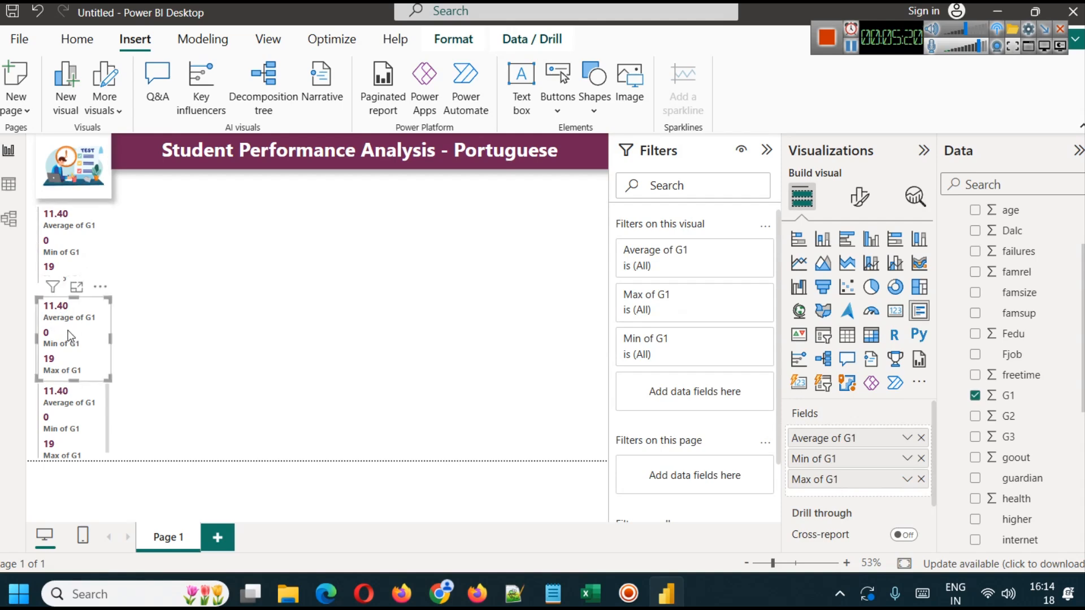
pyautogui.click(131, 323)
pyautogui.click(91, 302)
pyautogui.click(188, 334)
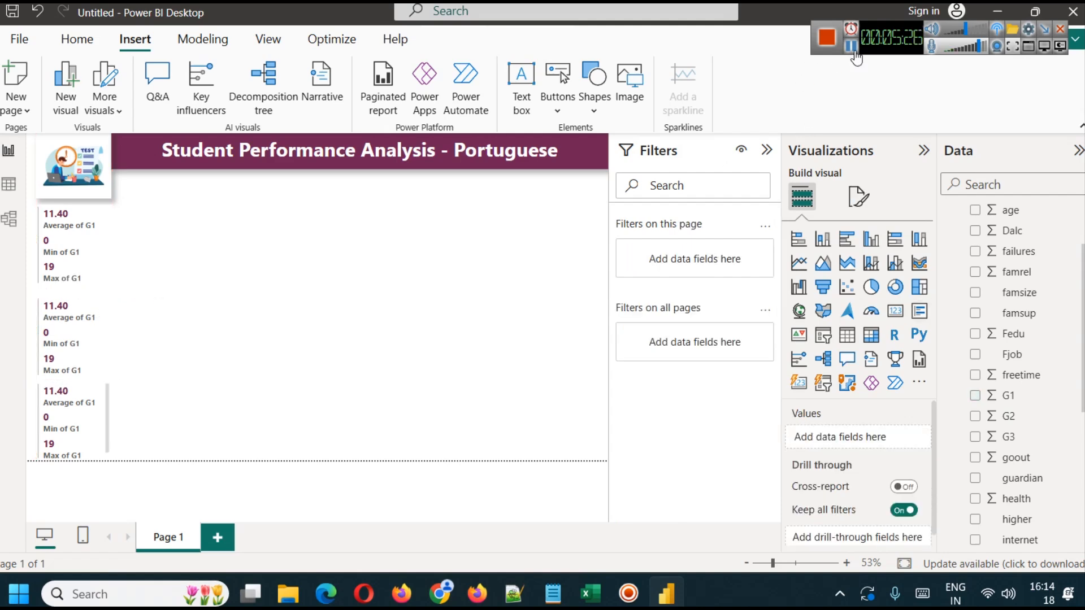
# - Open the summarization options of the Average of G1 field in the middle multi-row card
pyautogui.click(88, 231)
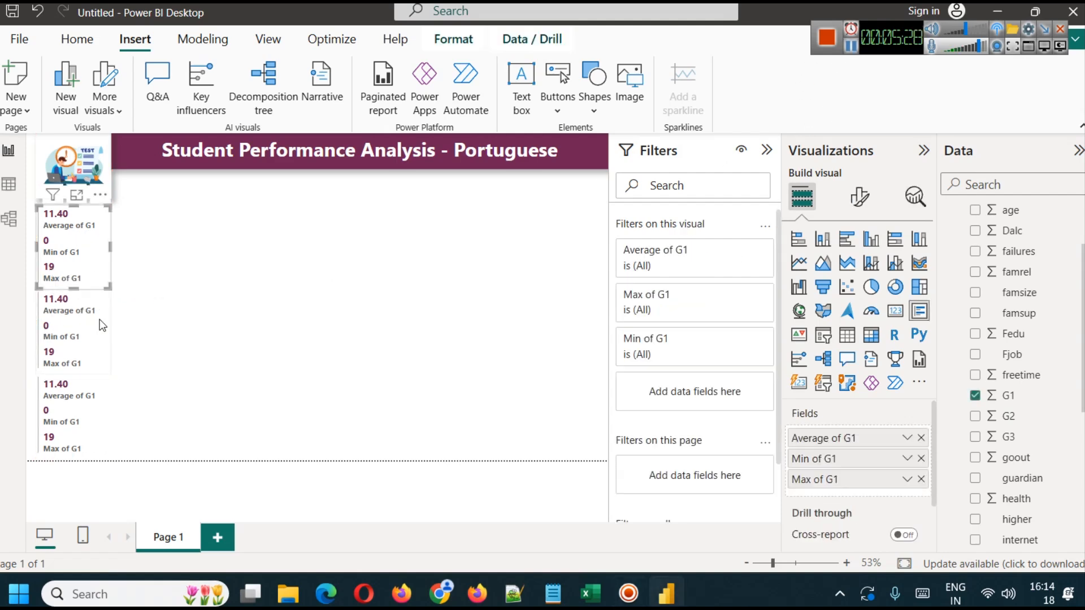
pyautogui.click(100, 320)
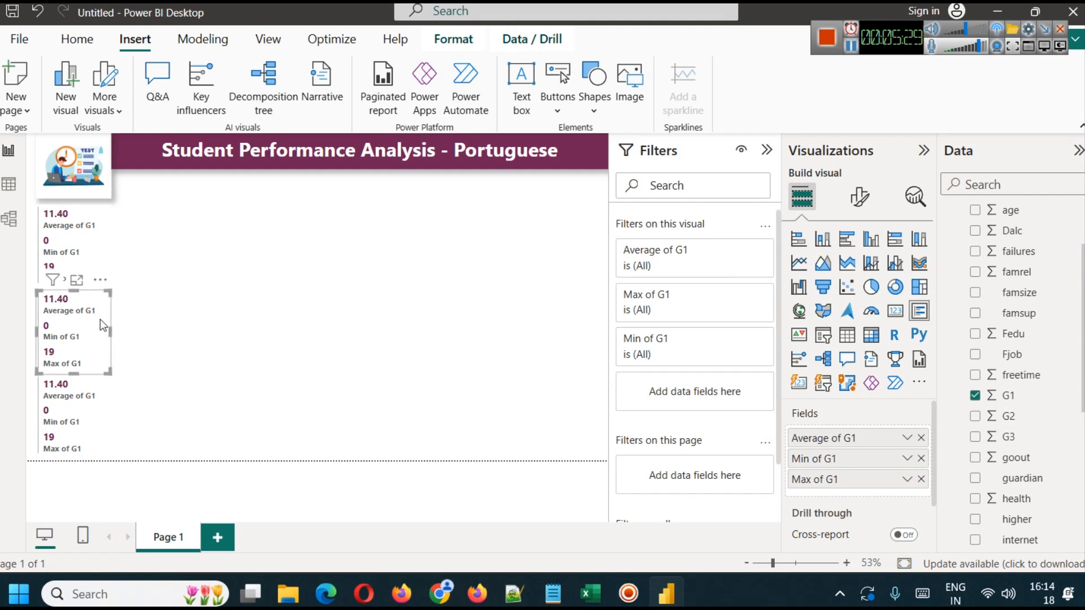
pyautogui.click(907, 438)
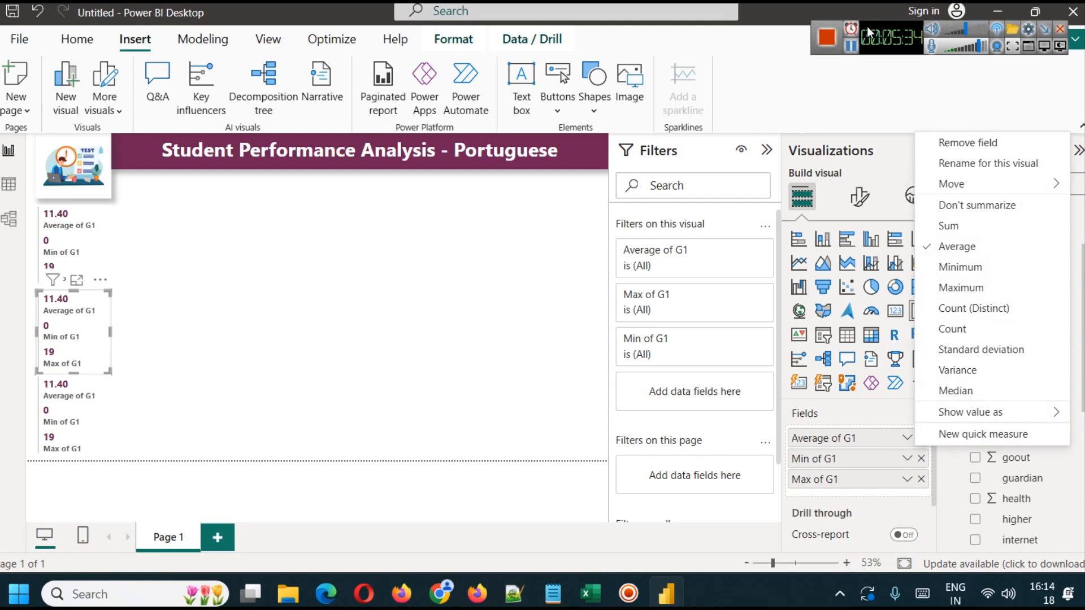
pyautogui.click(850, 47)
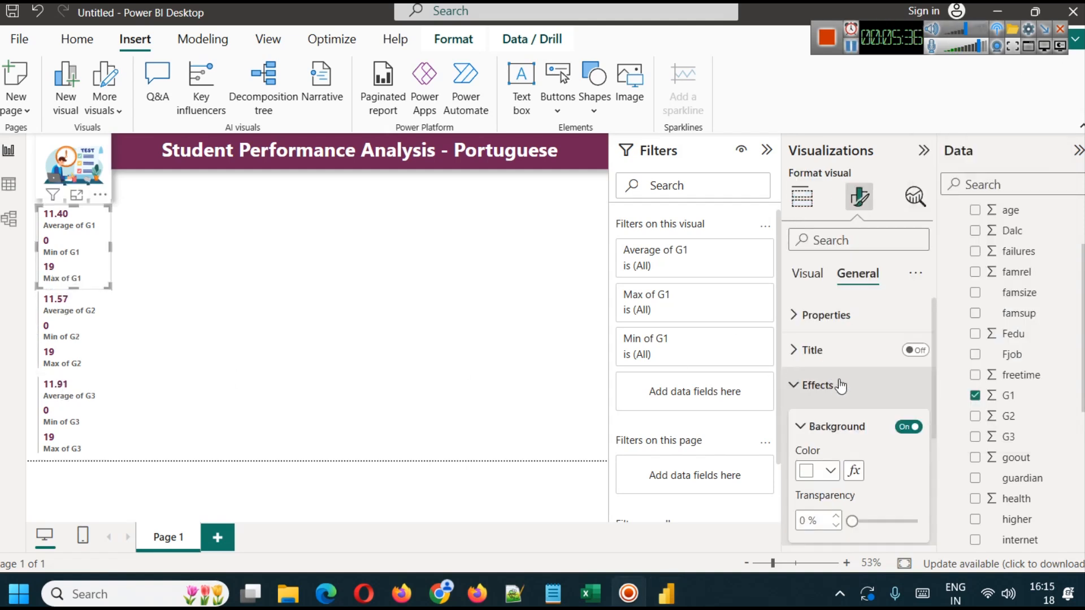
# - Turn on the shadow effect for the G1 multi-row card
pyautogui.scroll(-3, 876, 427)
pyautogui.click(902, 442)
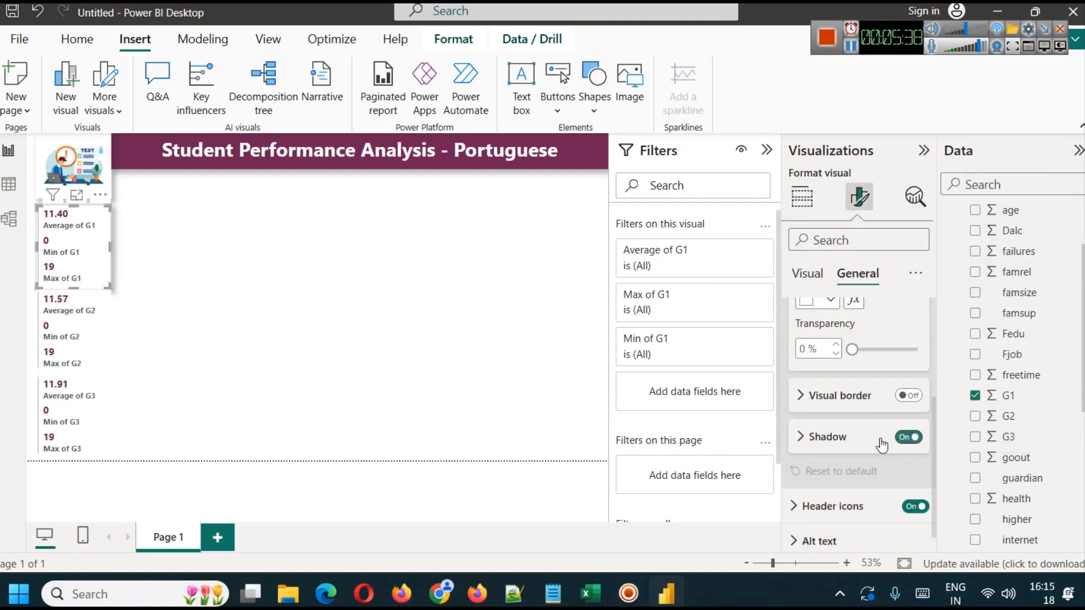
pyautogui.click(151, 337)
# - Turn on the shadow effect for the G2 multi-row card
pyautogui.click(92, 339)
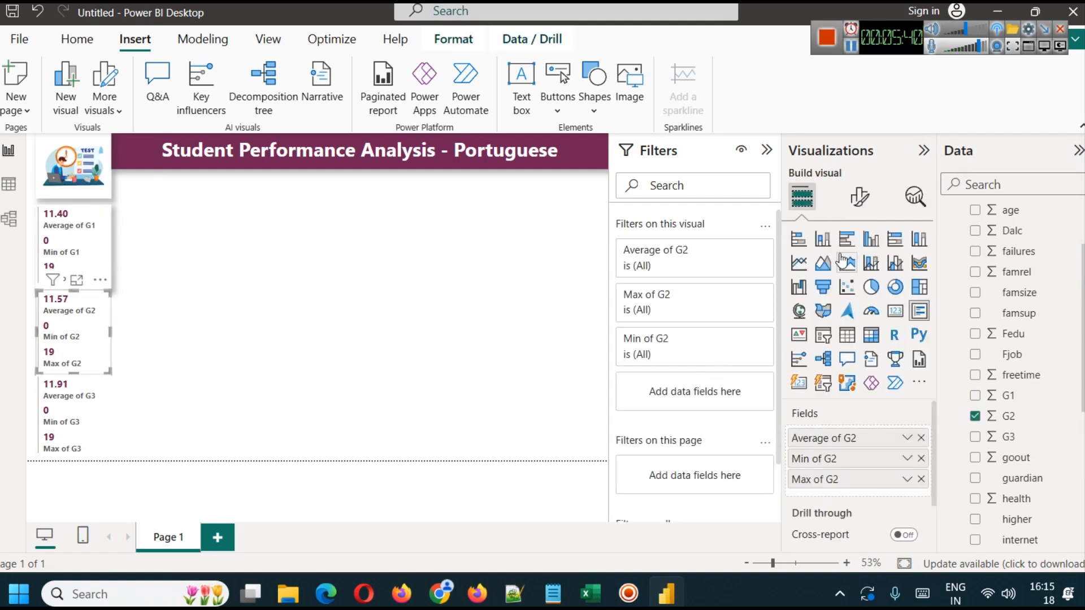
pyautogui.click(859, 196)
pyautogui.click(858, 273)
pyautogui.click(825, 385)
pyautogui.scroll(-2, 859, 407)
pyautogui.click(910, 525)
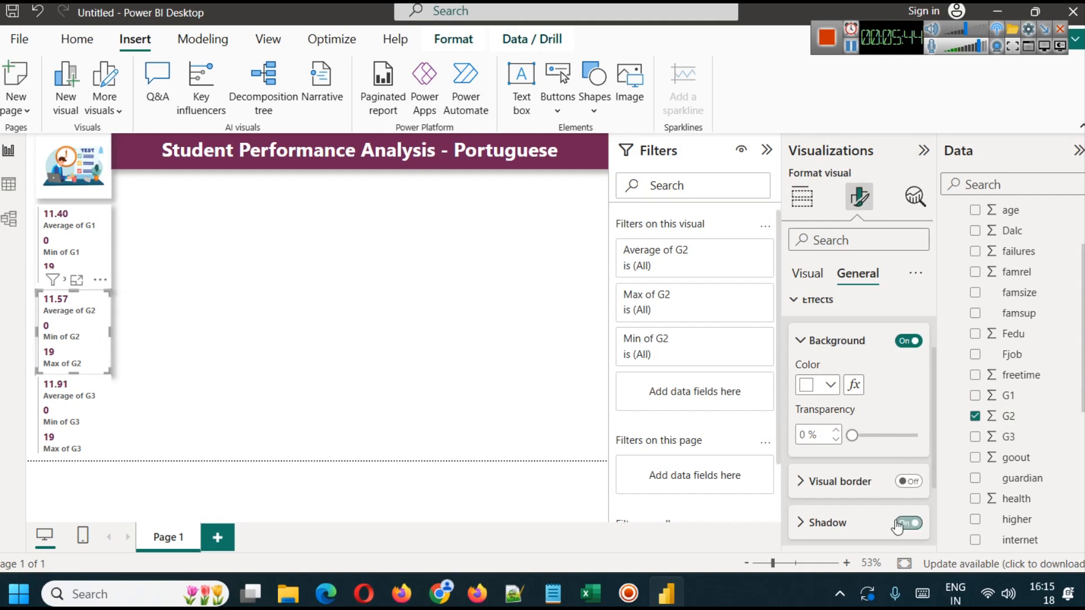
# - Turn on the shadow effect for the G3 multi-row card and deselect it
pyautogui.click(105, 432)
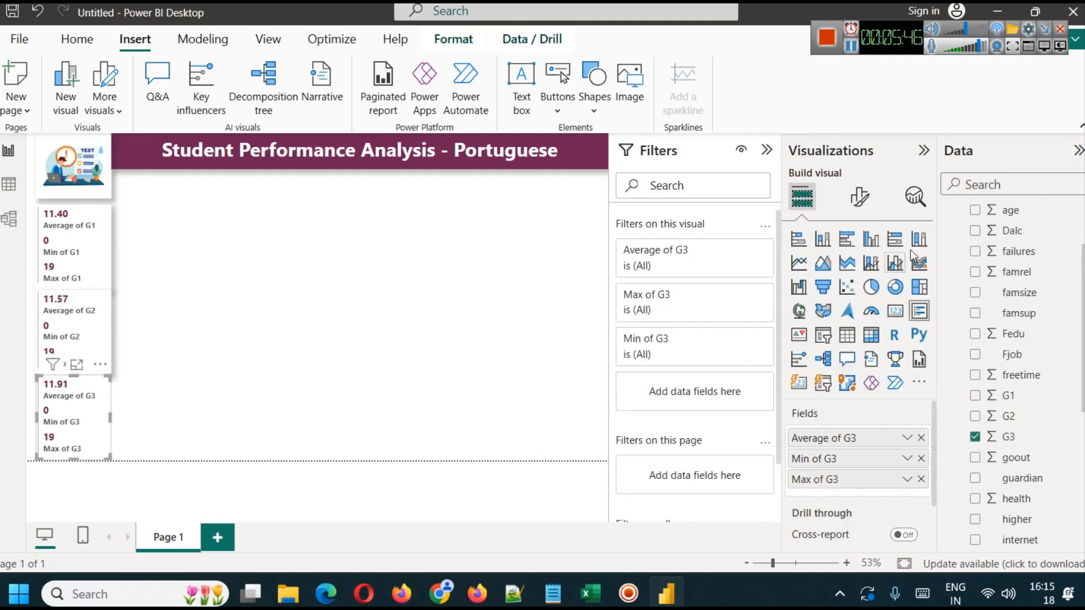
pyautogui.click(859, 197)
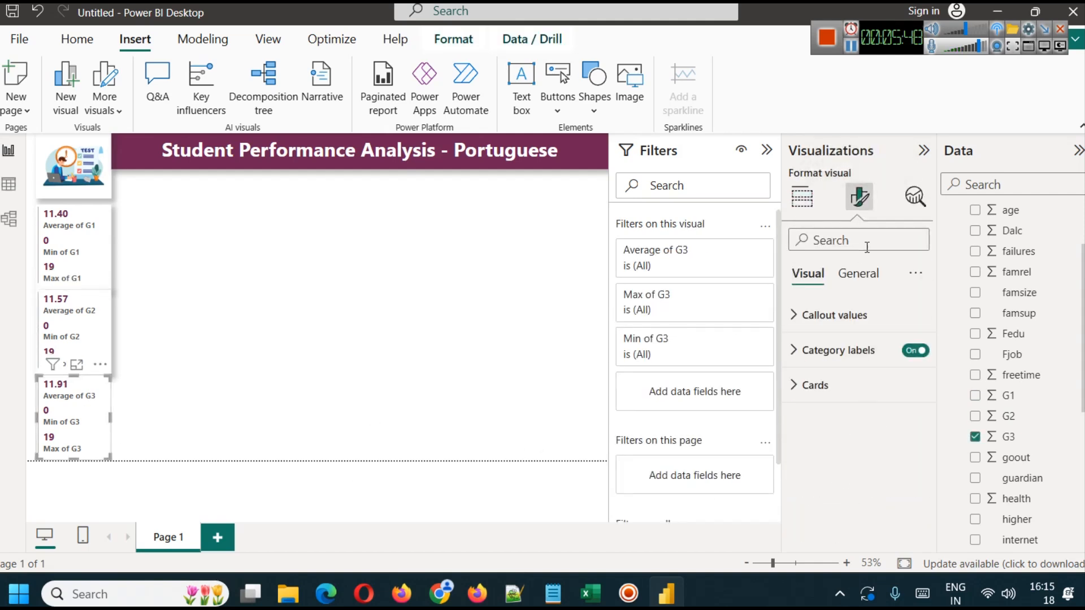
pyautogui.click(858, 273)
pyautogui.click(847, 386)
pyautogui.scroll(-3, 859, 452)
pyautogui.click(908, 437)
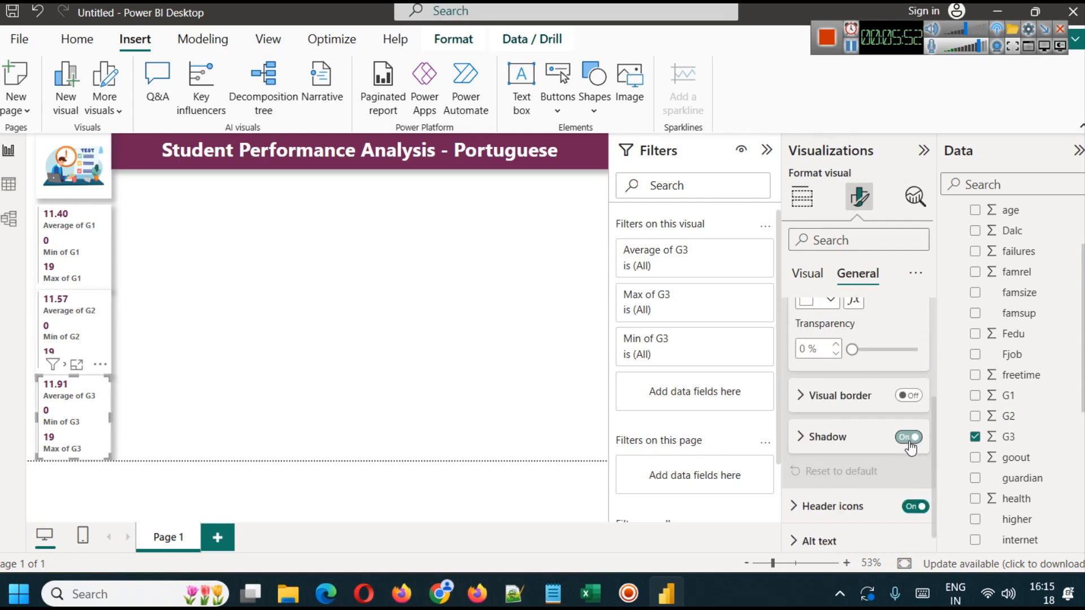
pyautogui.click(360, 363)
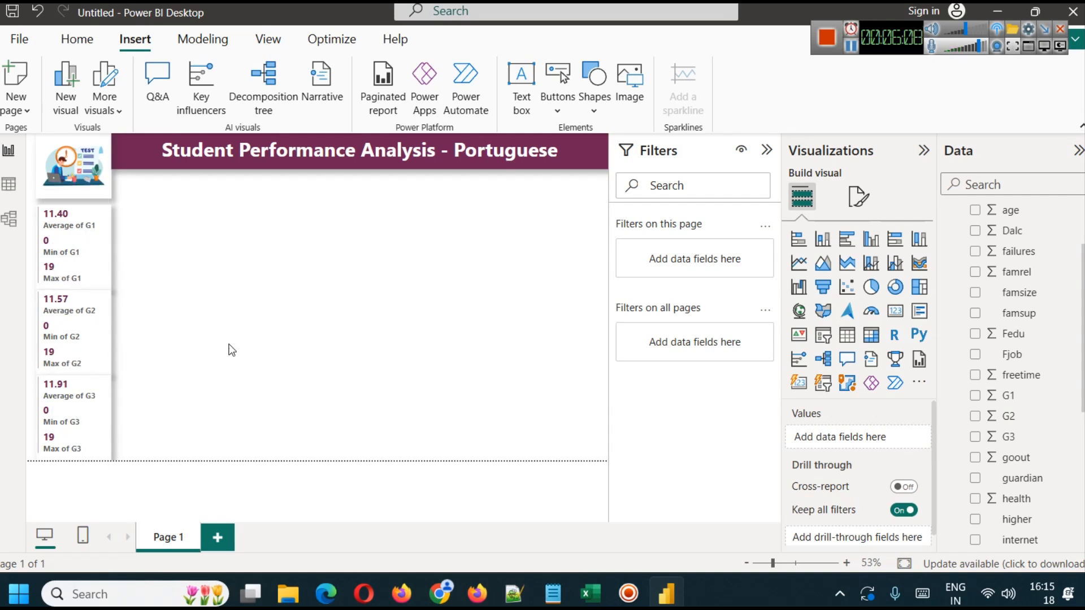
# - Check what G1, G2 and G3 mean in the dataset article in the browser, and return to Power BI
pyautogui.click(91, 422)
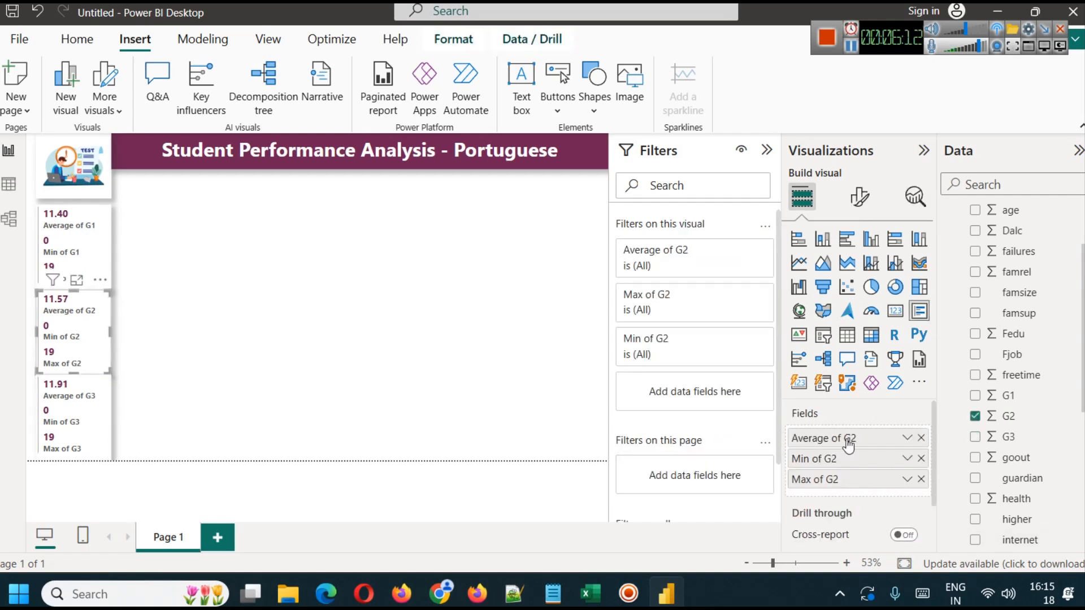
pyautogui.click(80, 231)
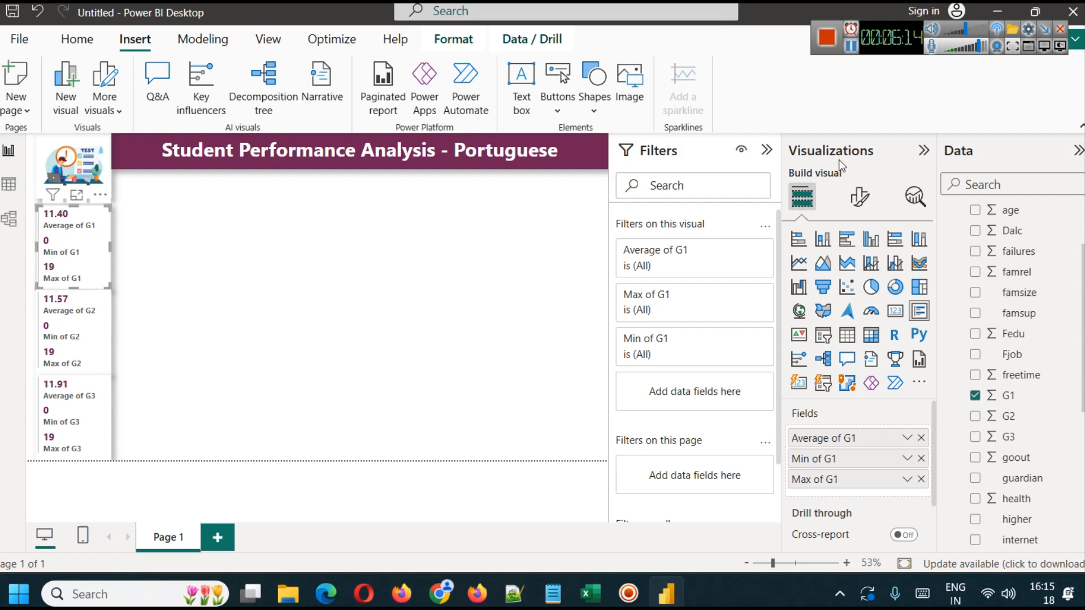
pyautogui.hotkey('alt', 'Tab')
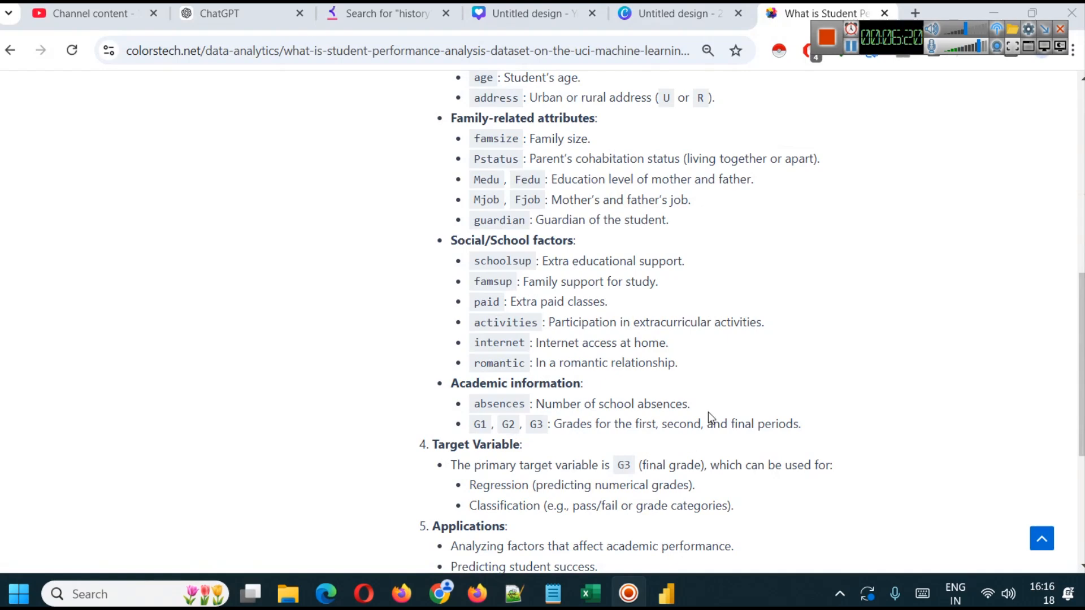
pyautogui.hotkey('alt', 'Tab')
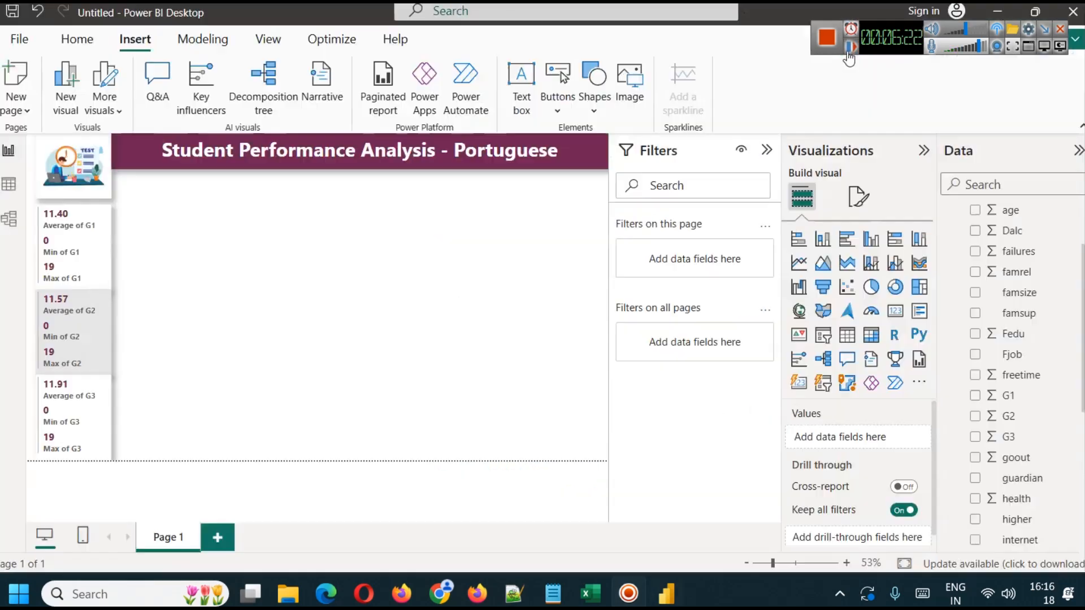
# - Review the background color and transparency settings of the G2 multi-row card
pyautogui.click(79, 308)
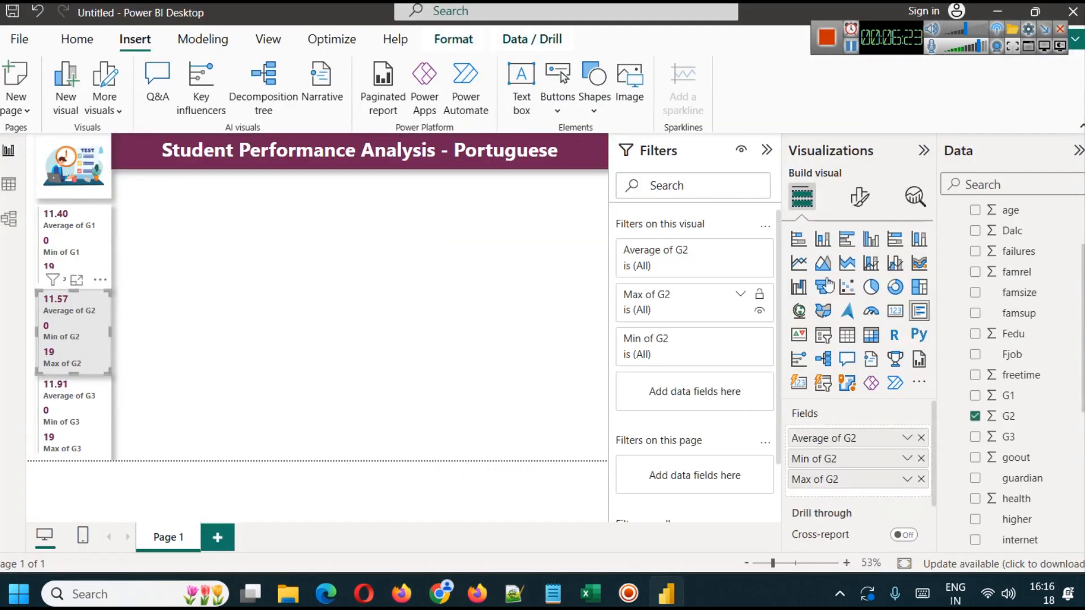
pyautogui.click(859, 197)
pyautogui.click(866, 279)
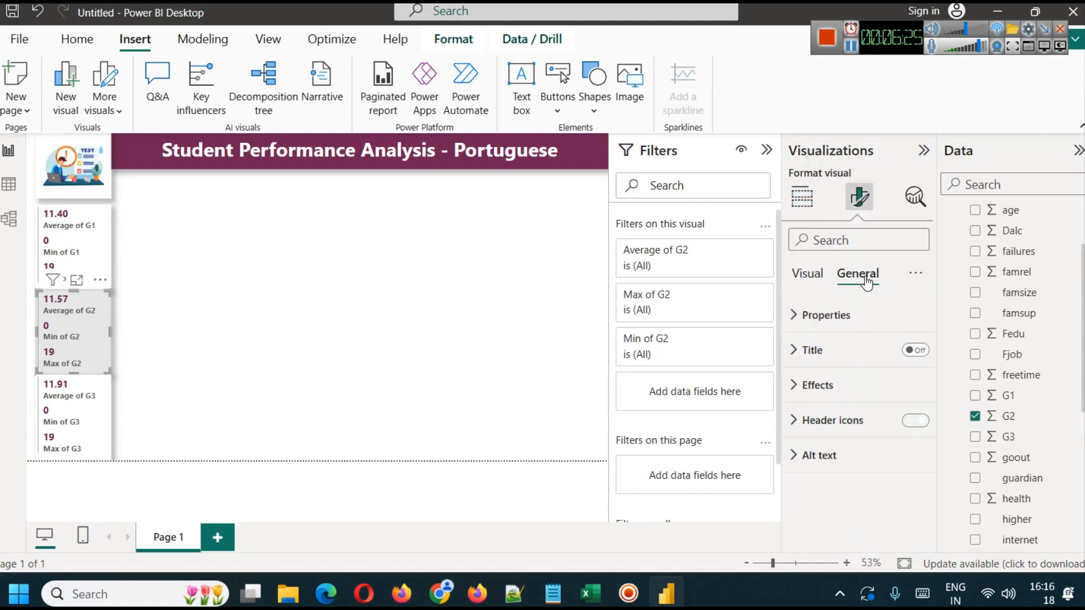
pyautogui.click(830, 385)
pyautogui.scroll(-2, 837, 435)
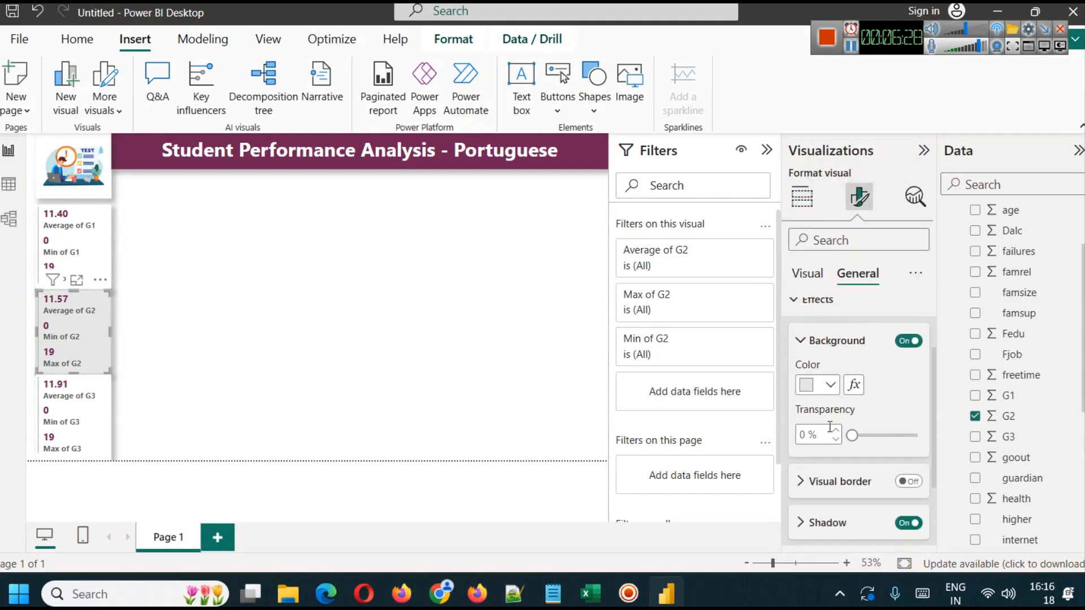
pyautogui.moveTo(852, 436); pyautogui.dragTo(860, 436)
pyautogui.click(303, 380)
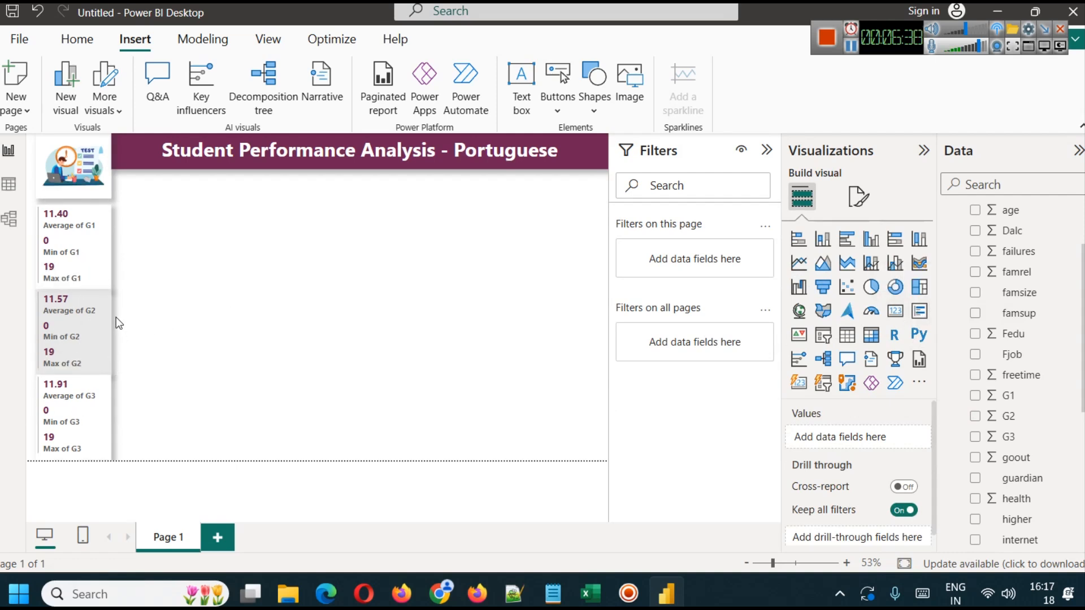
# - Collapse the Filters pane to give the report page more room, and browse the fields of the student-por table
pyautogui.click(851, 45)
pyautogui.click(769, 150)
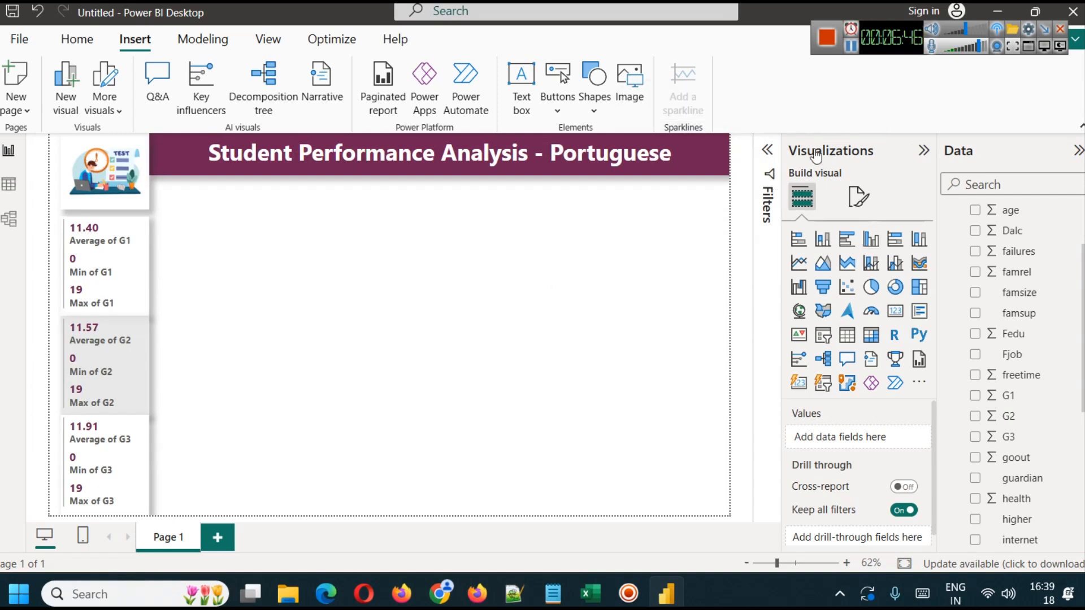
pyautogui.click(848, 50)
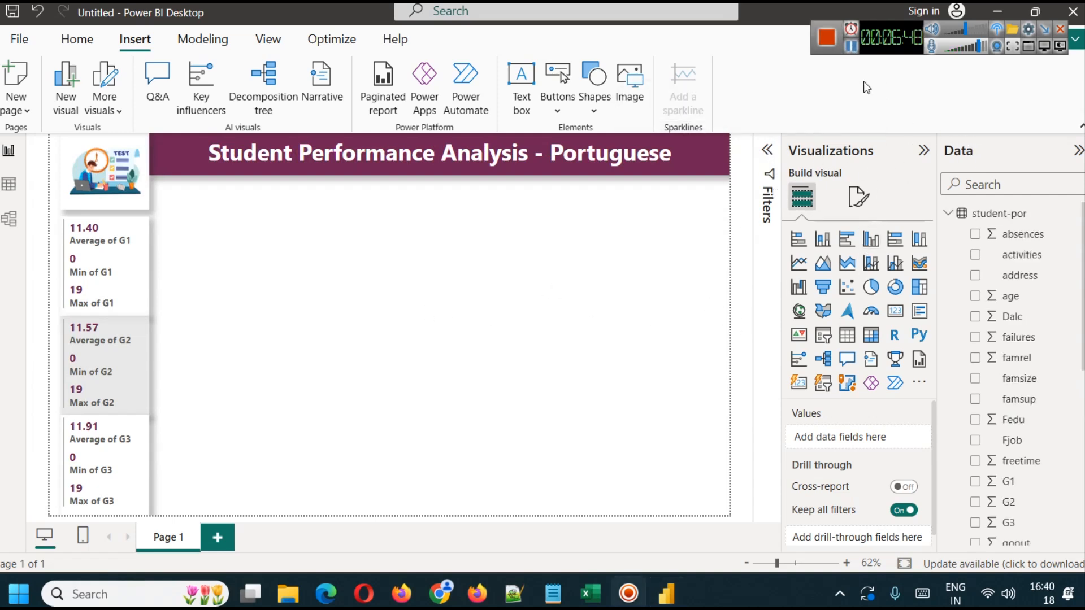
pyautogui.scroll(-6, 1080, 294)
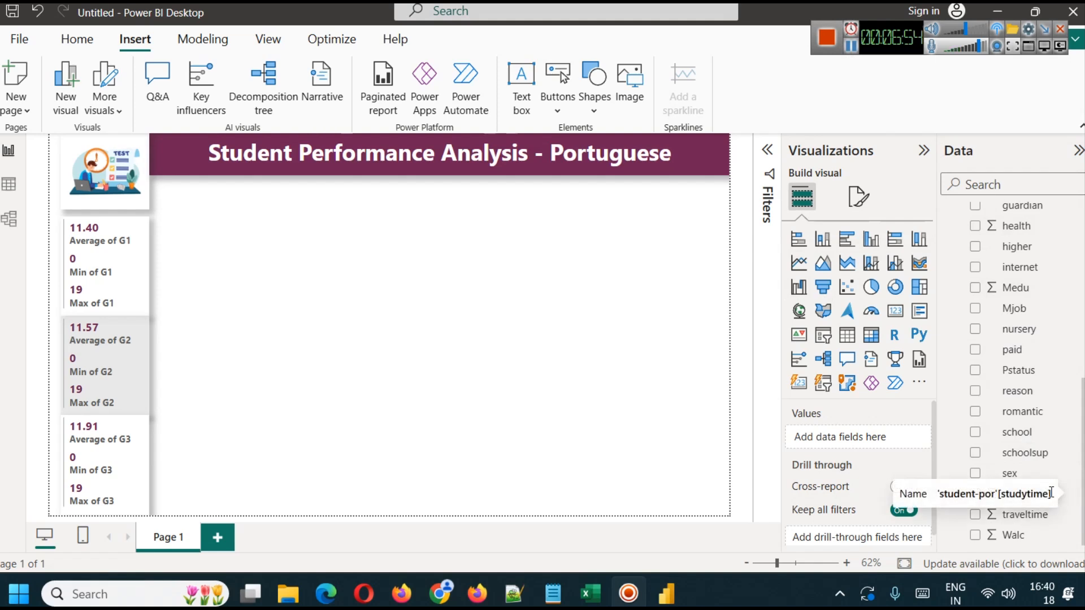
pyautogui.scroll(6, 1041, 365)
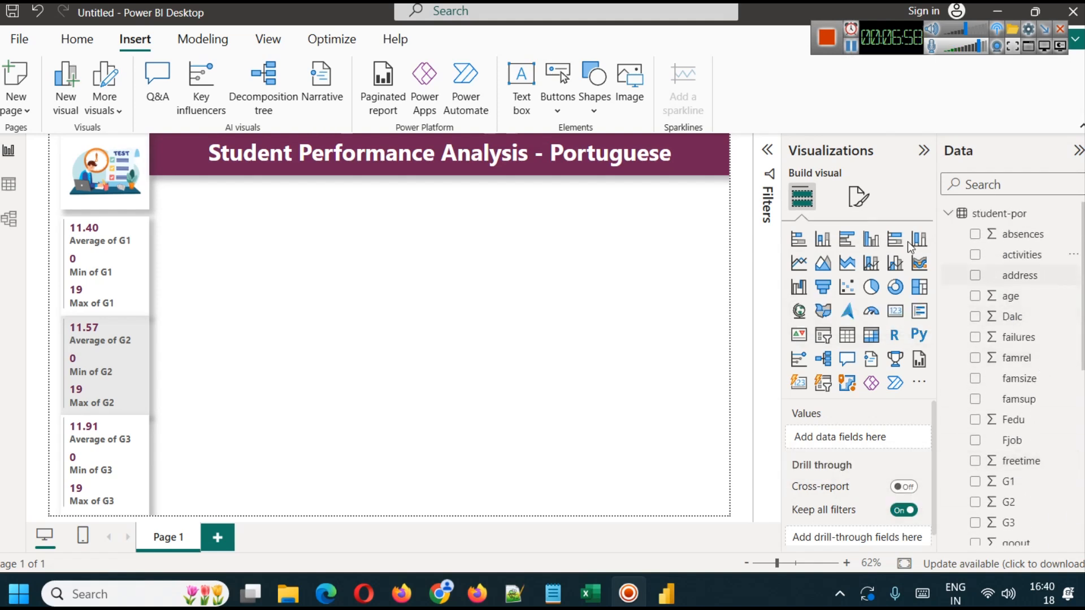
# - Create a new measure in the student-por table and name it Student Count
pyautogui.click(192, 36)
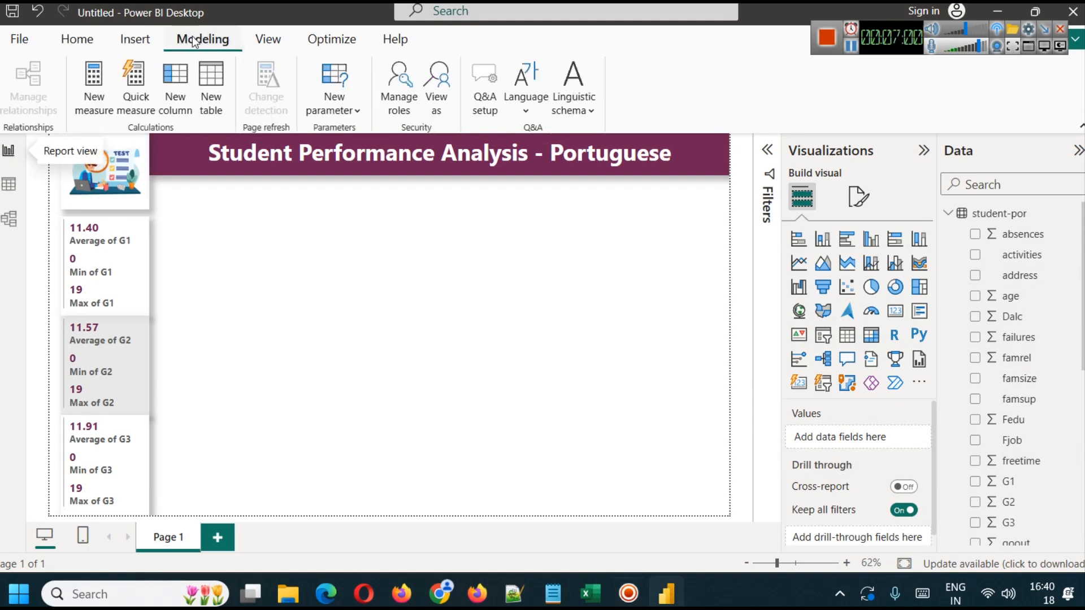
pyautogui.click(95, 97)
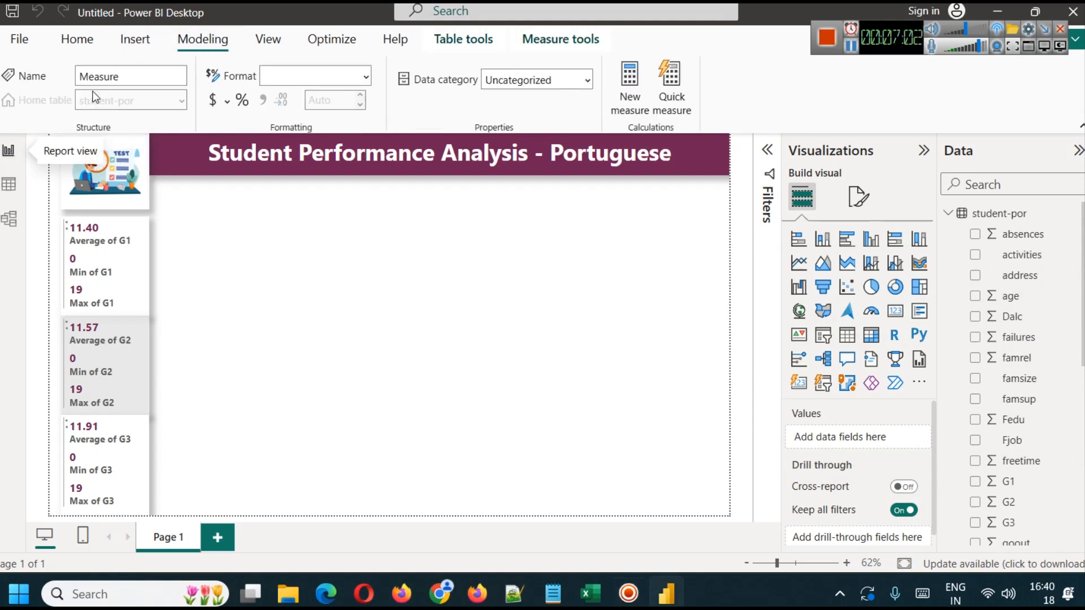
pyautogui.doubleClick(136, 148)
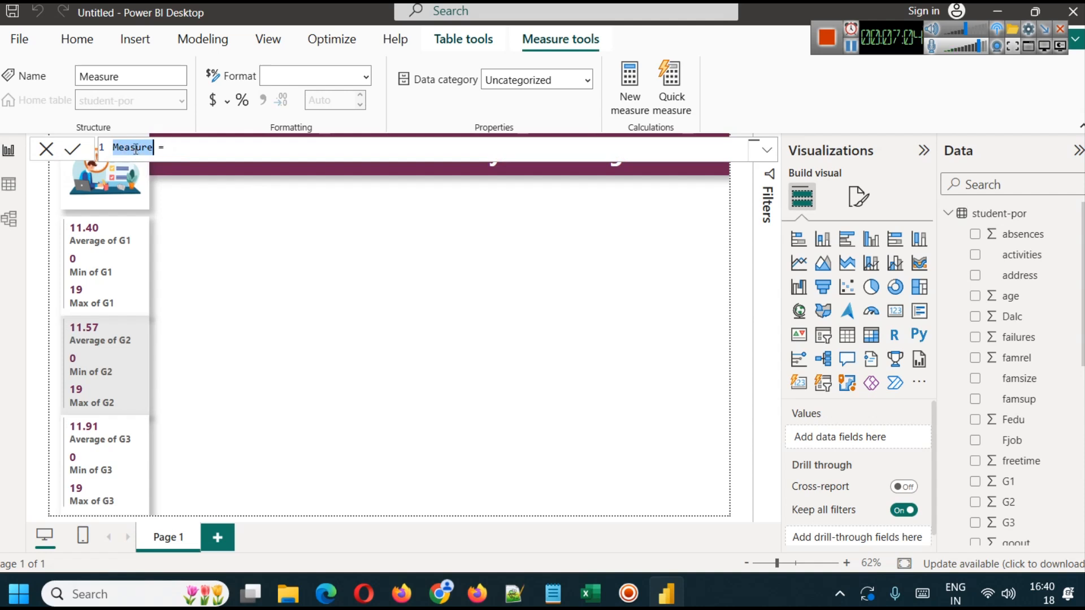
pyautogui.write('S')
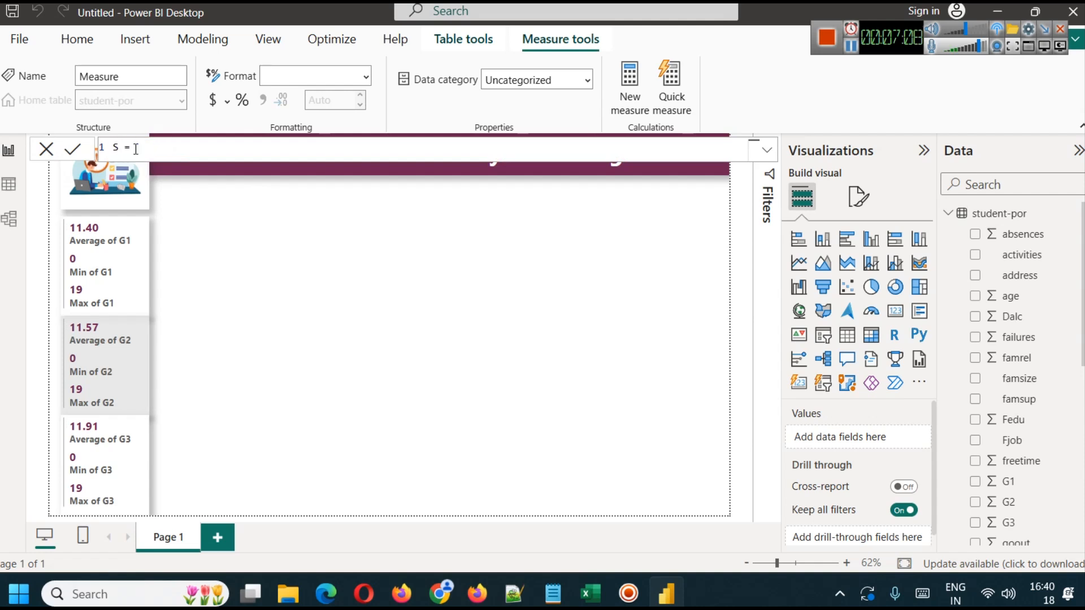
pyautogui.write('tudent Count')
# - Change the new measure's name to # Student, leaving a single space before the equals sign
pyautogui.doubleClick(181, 148)
pyautogui.press('BackSpace')
pyautogui.doubleClick(115, 147)
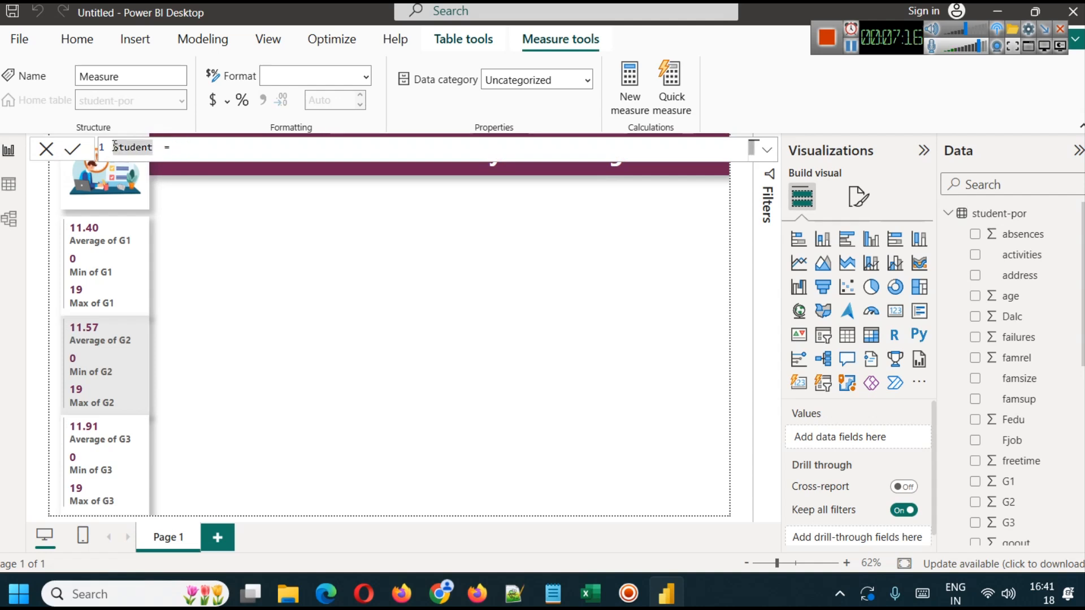
pyautogui.click(115, 147)
pyautogui.write('#')
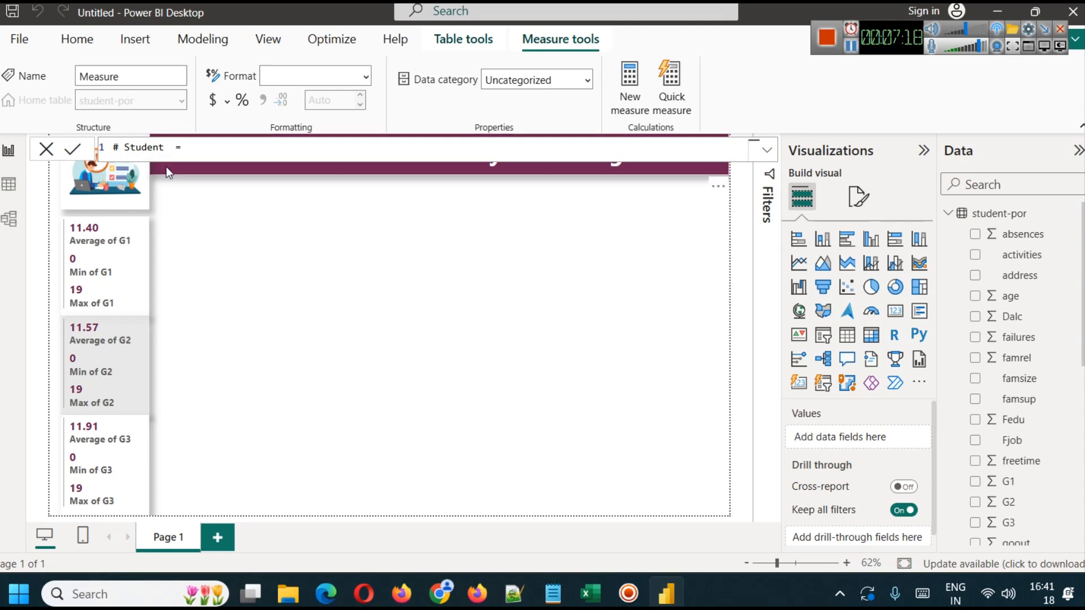
pyautogui.press('BackSpace')
pyautogui.click(115, 148)
pyautogui.click(193, 145)
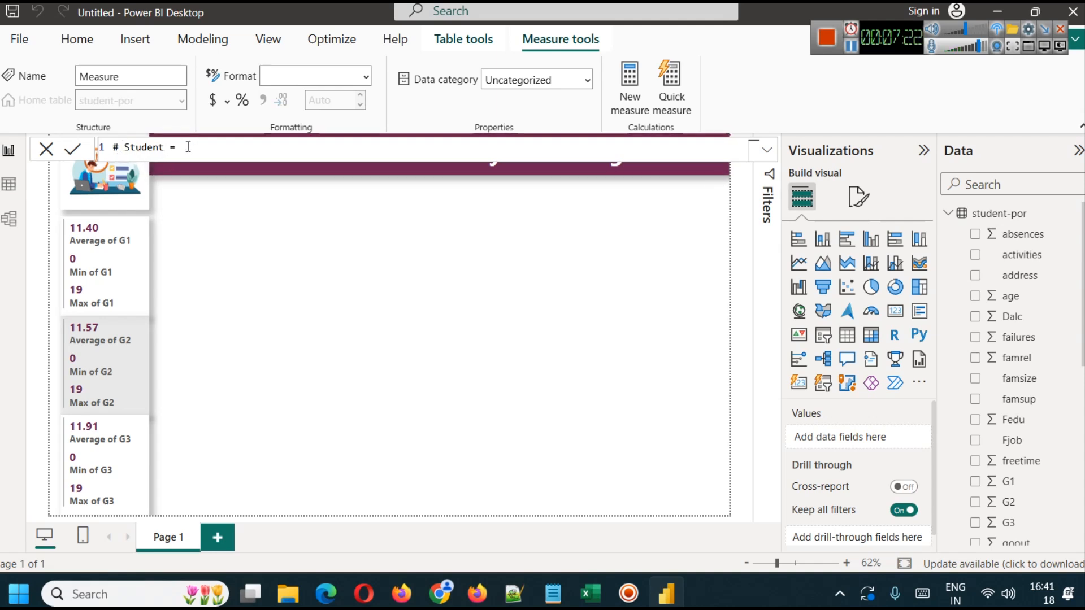
# - Define the # Student measure as COUNTROWS('student-por') and commit the formula
pyautogui.write('COUNT')
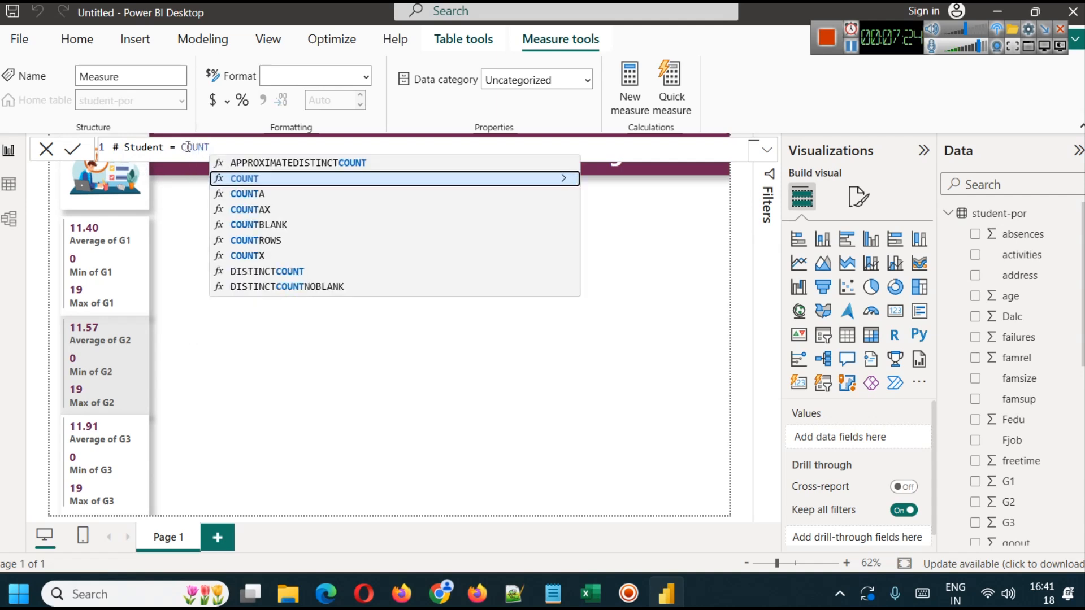
pyautogui.press('Down')
pyautogui.press('Down')
pyautogui.press('Down')
pyautogui.press('Down')
pyautogui.press('Tab')
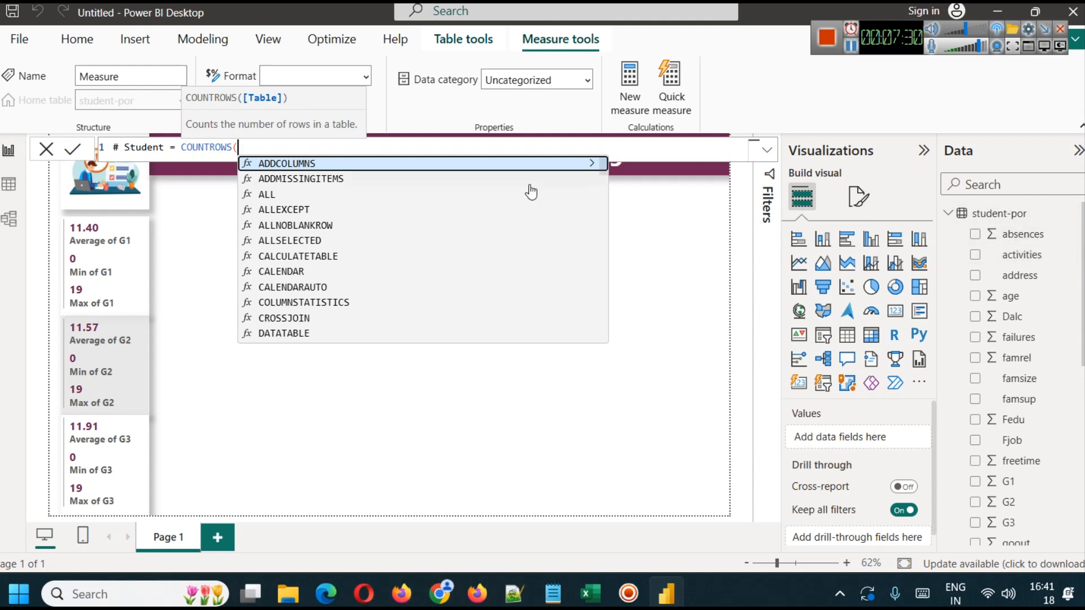
pyautogui.write('s')
pyautogui.click(340, 165)
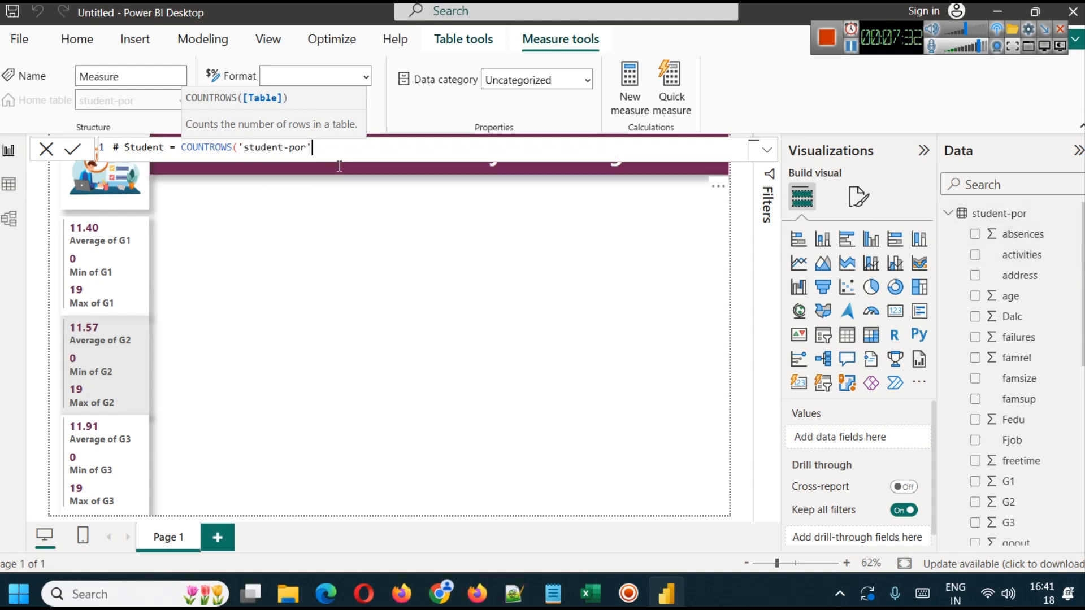
pyautogui.write(')')
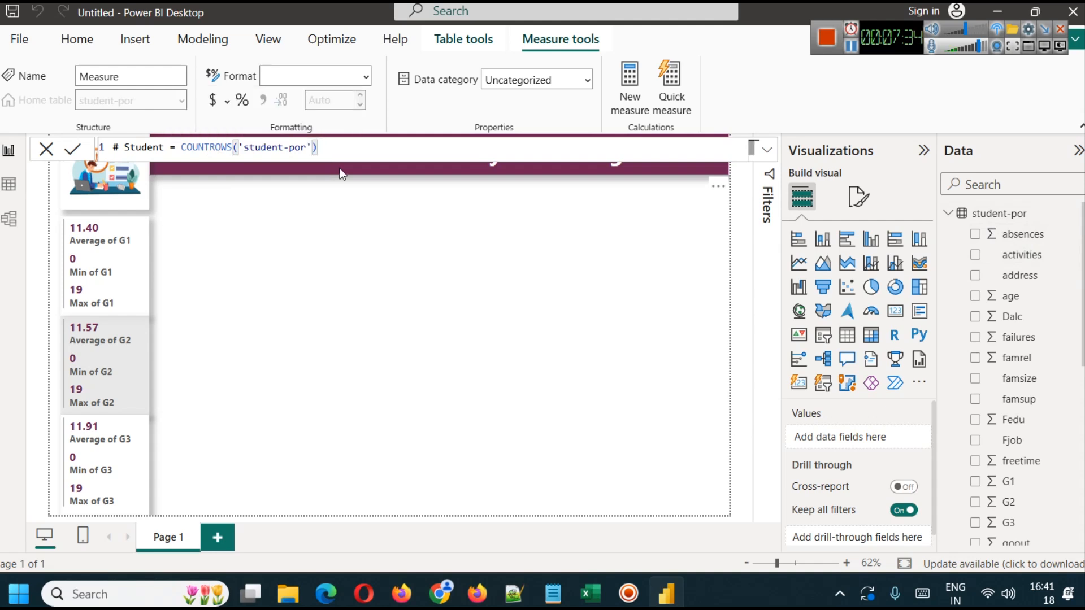
pyautogui.click(73, 150)
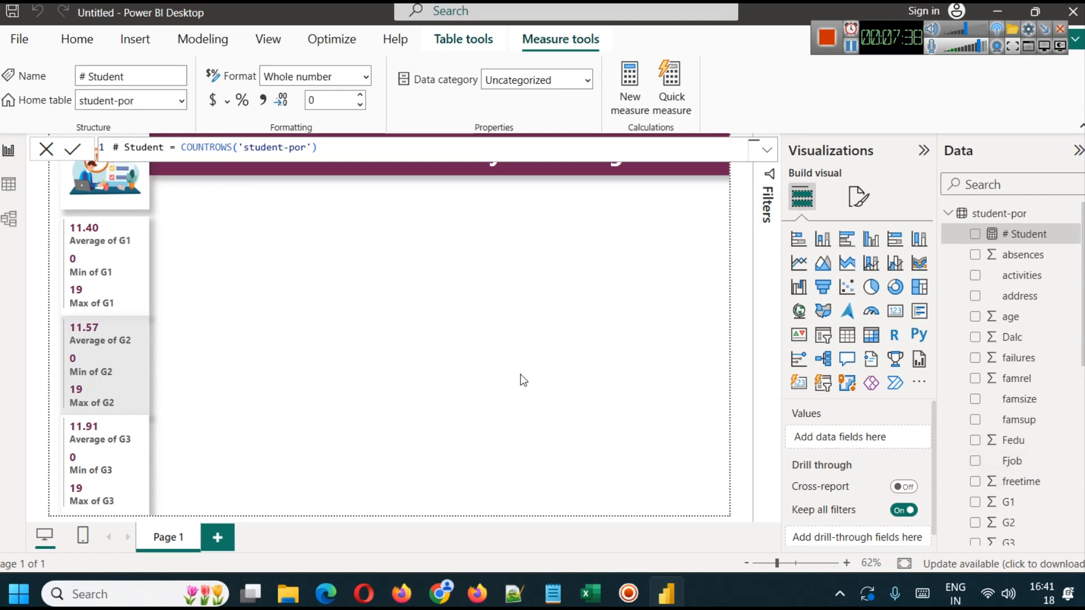
# - Add a card visual to the report page that displays the # Student measure
pyautogui.click(369, 311)
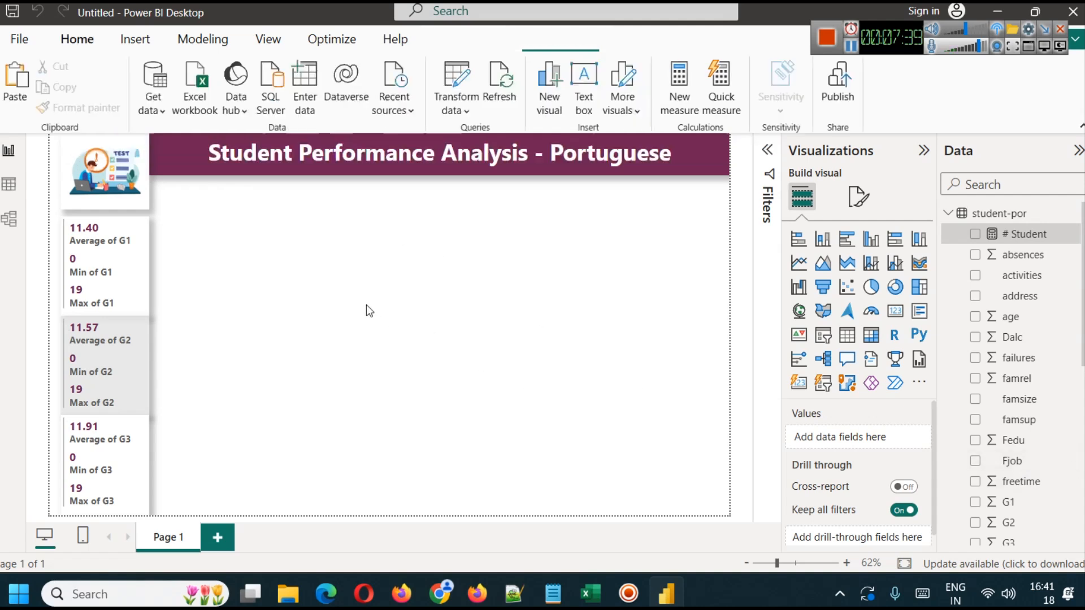
pyautogui.click(896, 311)
pyautogui.scroll(-5, 1065, 461)
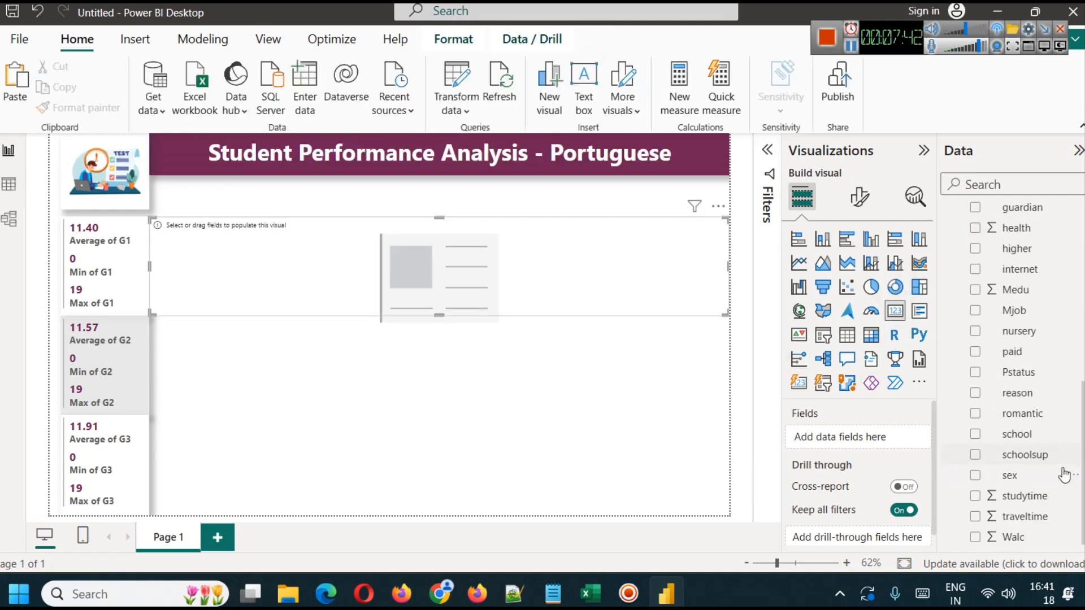
pyautogui.scroll(5, 1063, 473)
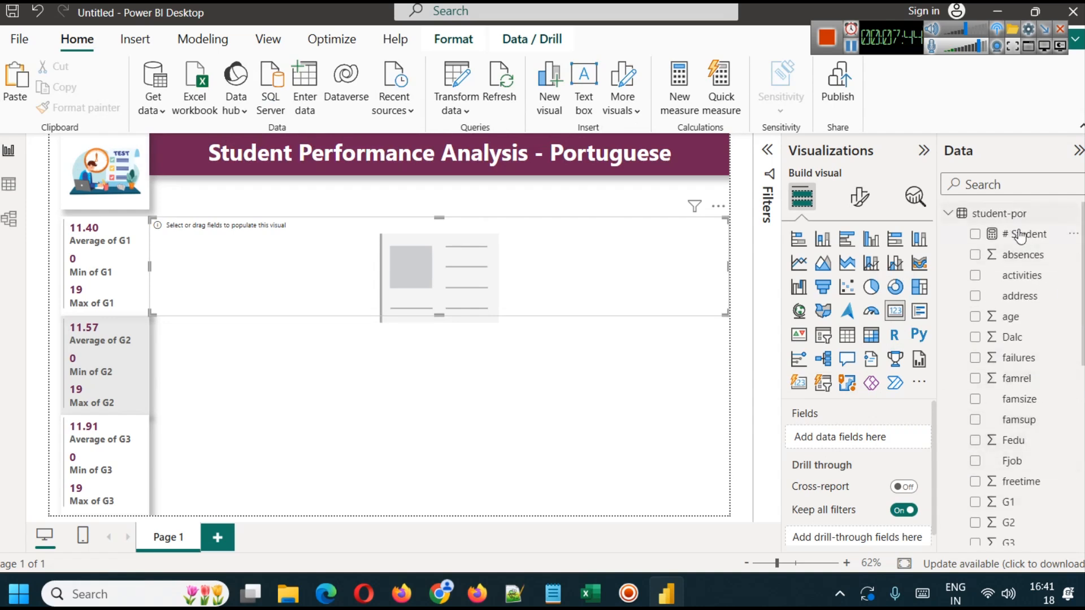
pyautogui.moveTo(1022, 236); pyautogui.dragTo(446, 286)
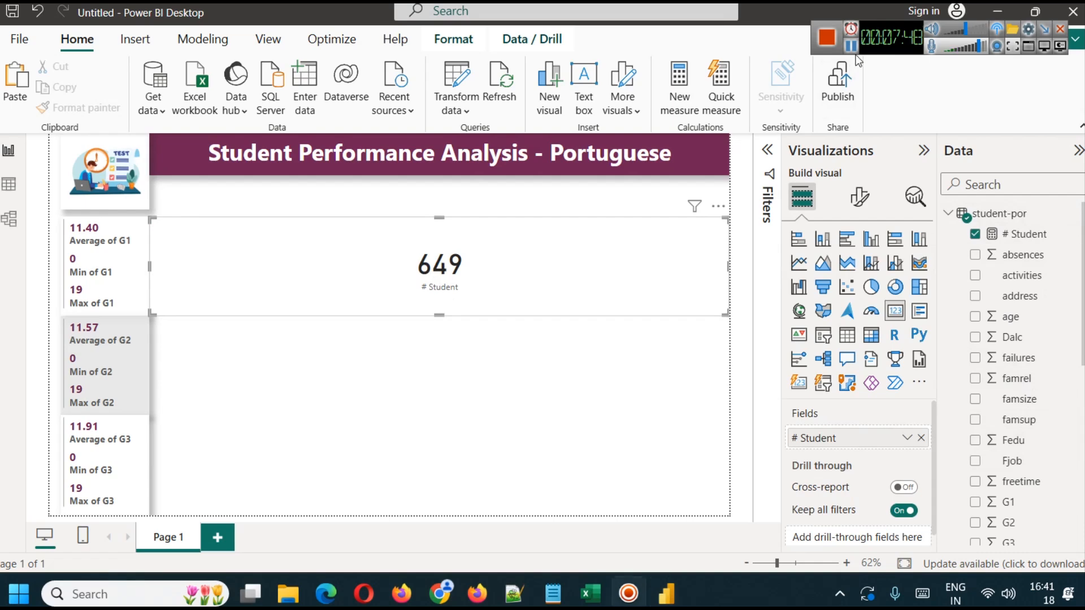
# - Check the row count of the student-por table in the data view, and delete the # Student card from the report
pyautogui.click(9, 185)
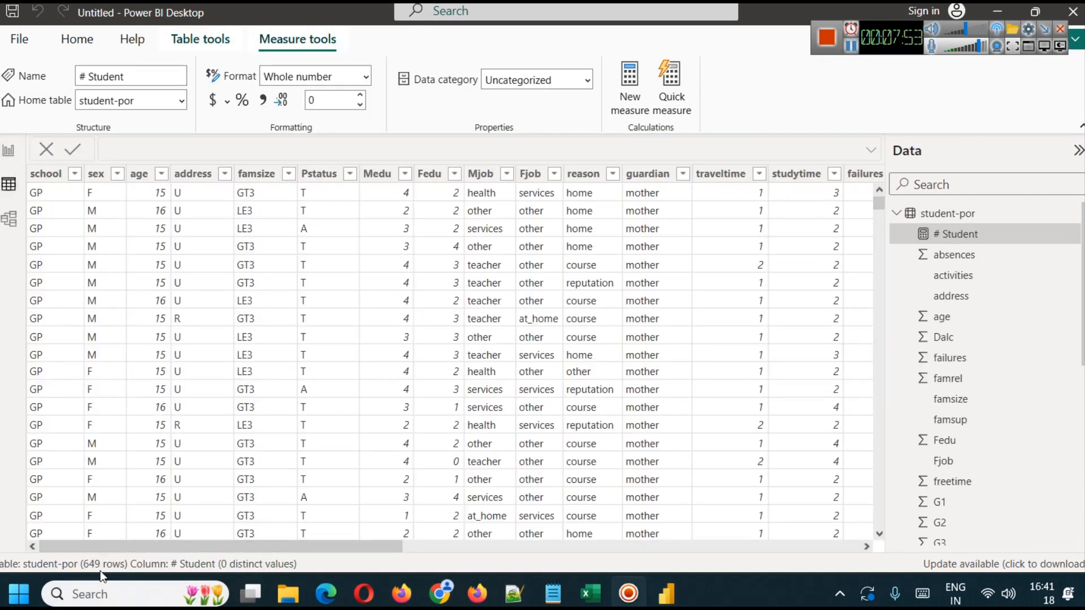
pyautogui.click(10, 150)
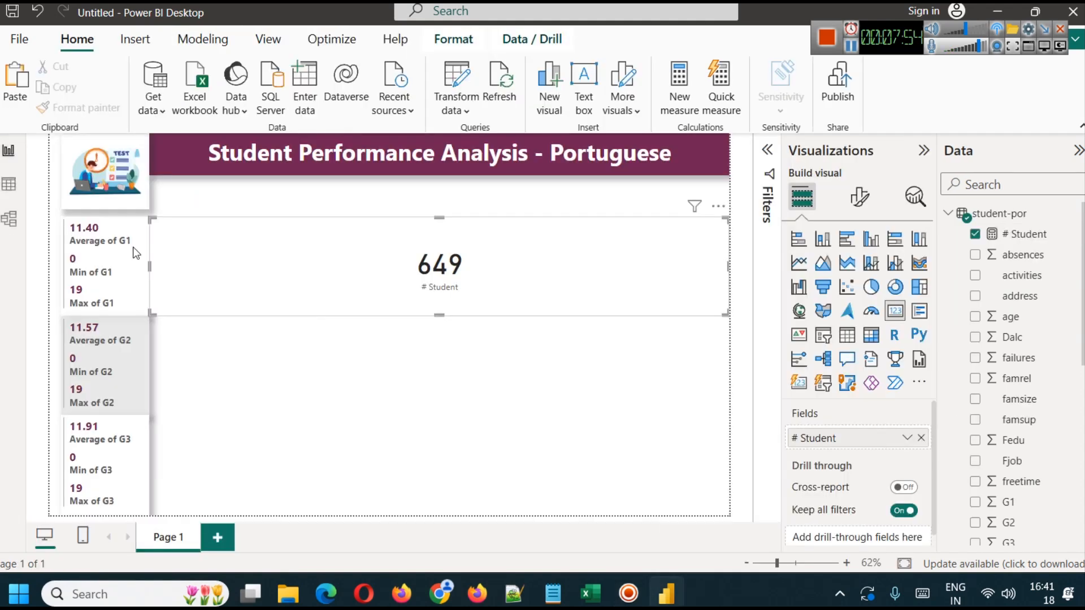
pyautogui.click(423, 307)
pyautogui.press('Delete')
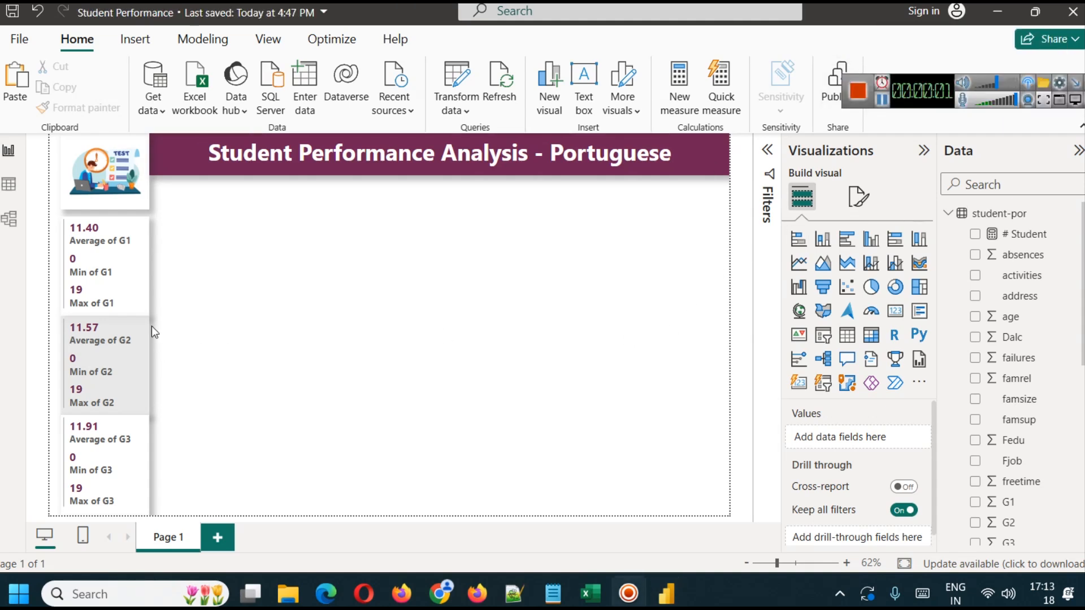
pyautogui.moveTo(110, 286)
pyautogui.scroll(-3, 1044, 439)
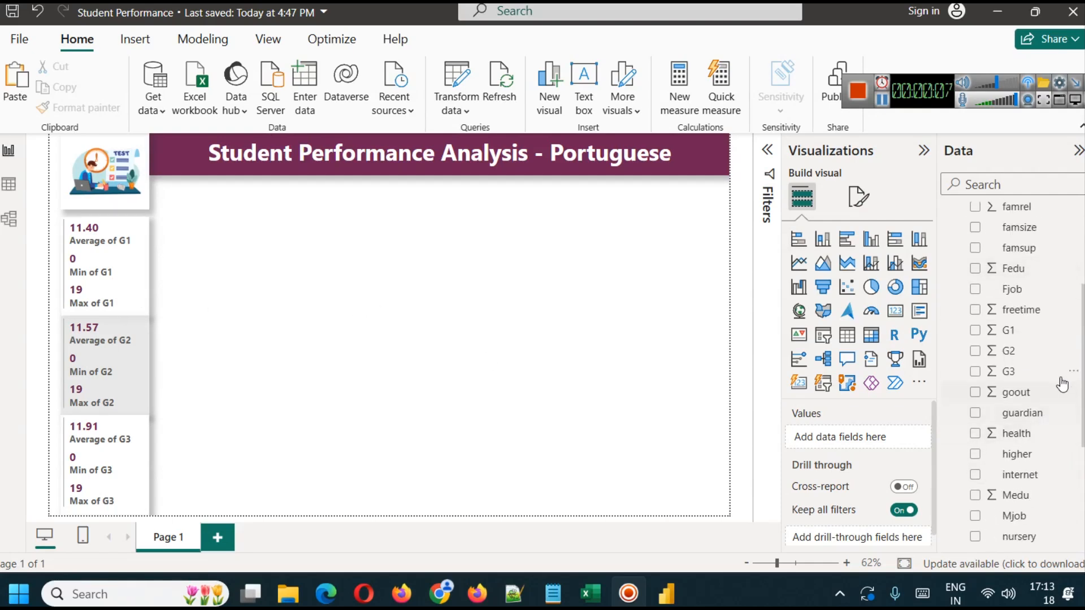
pyautogui.click(1072, 372)
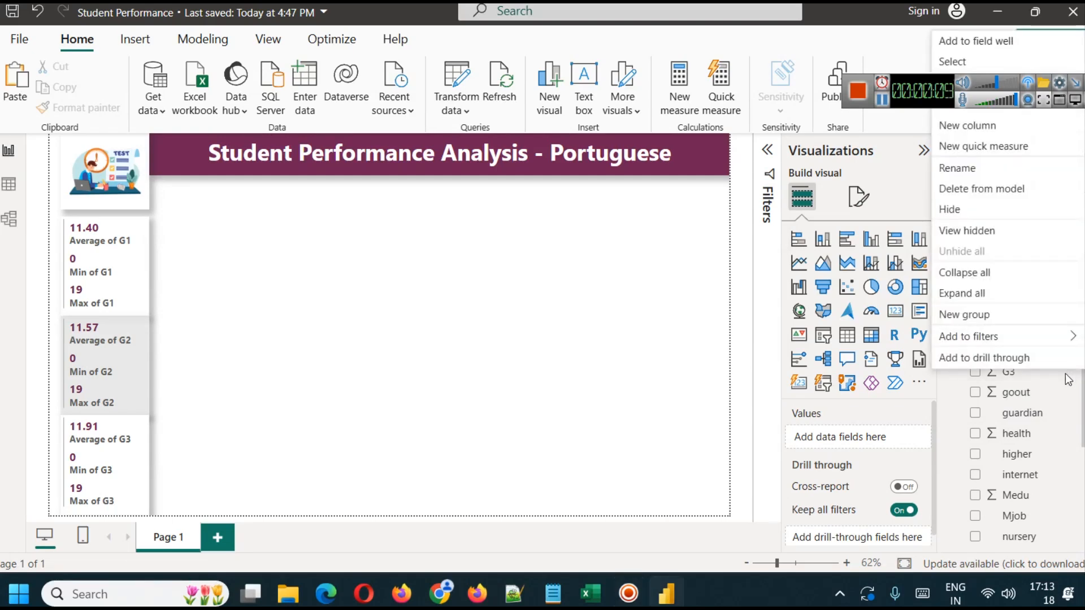
pyautogui.click(988, 316)
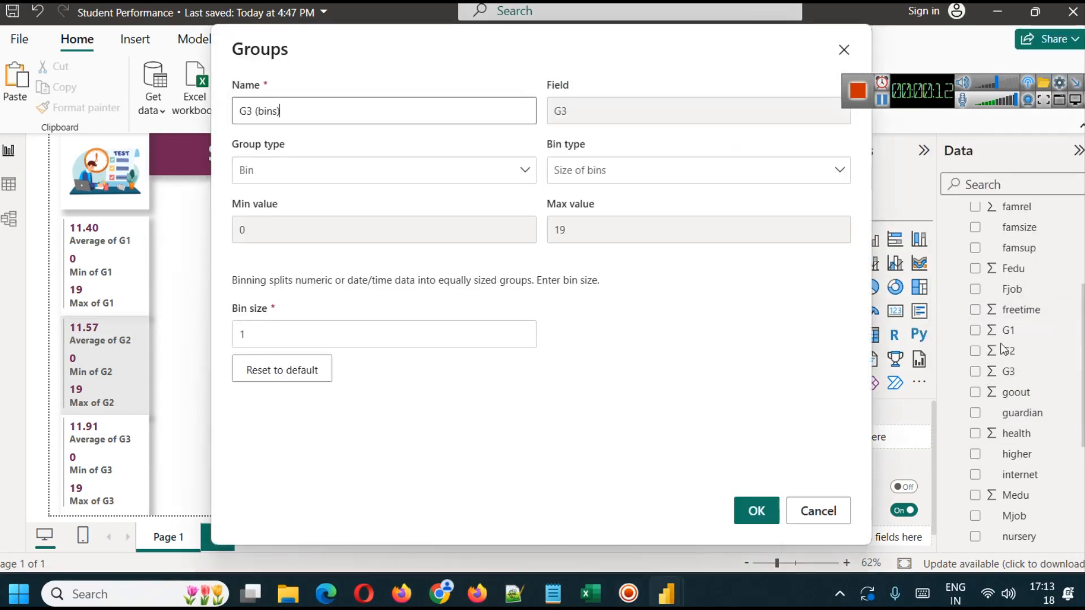
pyautogui.click(837, 508)
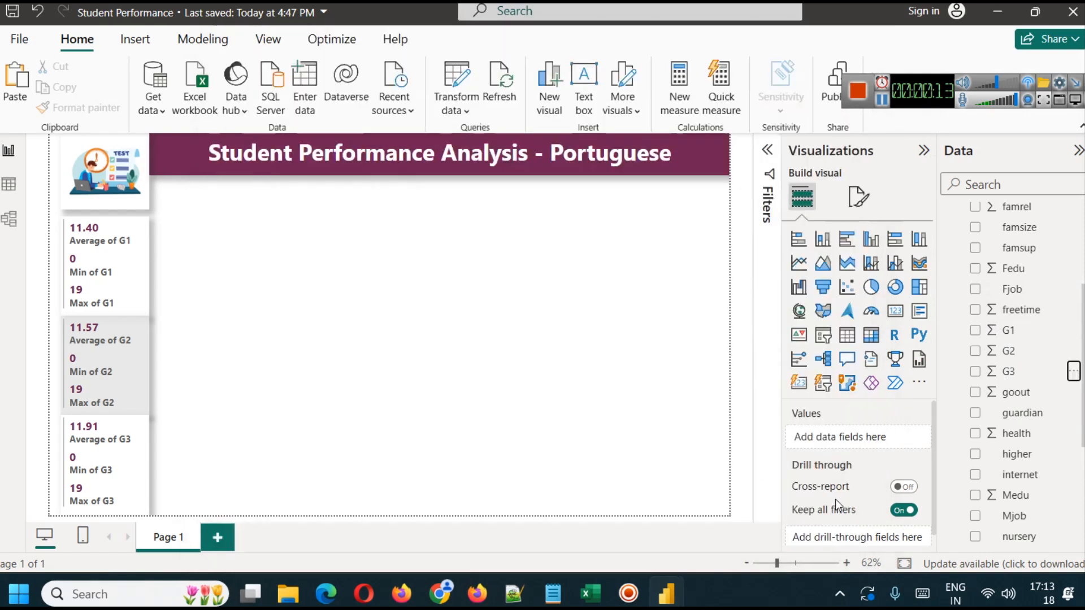
# - Start a new group based on the G3 field
pyautogui.click(1074, 372)
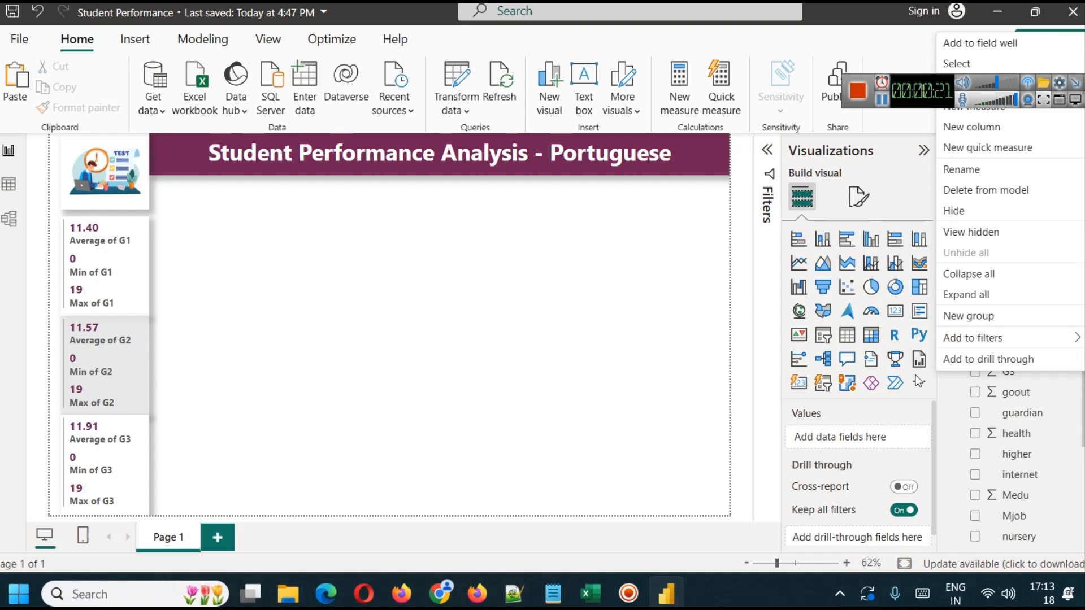
pyautogui.click(981, 315)
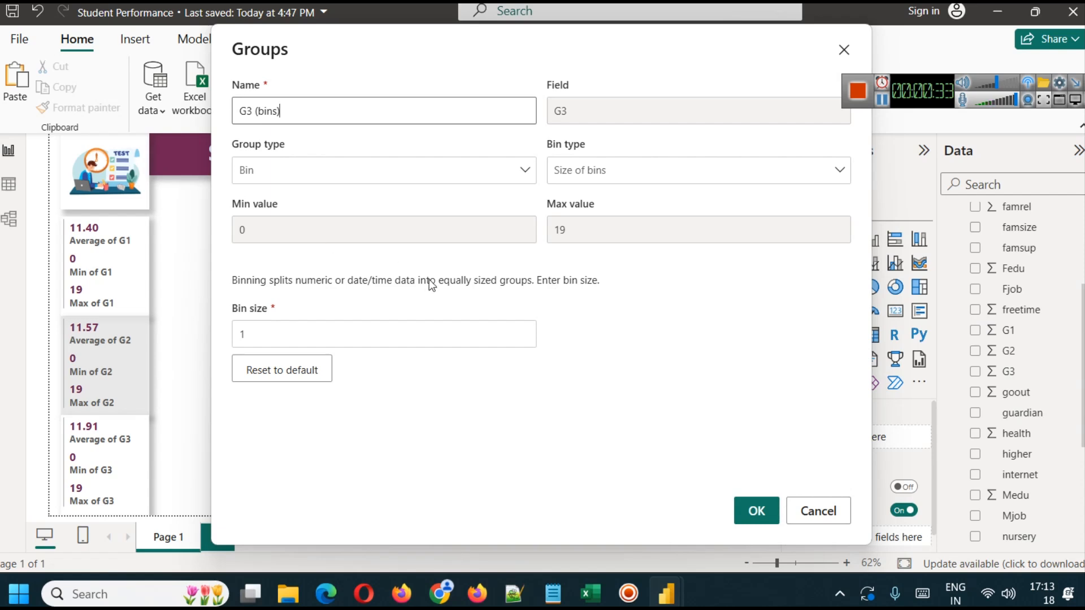
# - Try binning G3 by Number of bins, testing bin counts of 5, 4 and 6
pyautogui.click(629, 171)
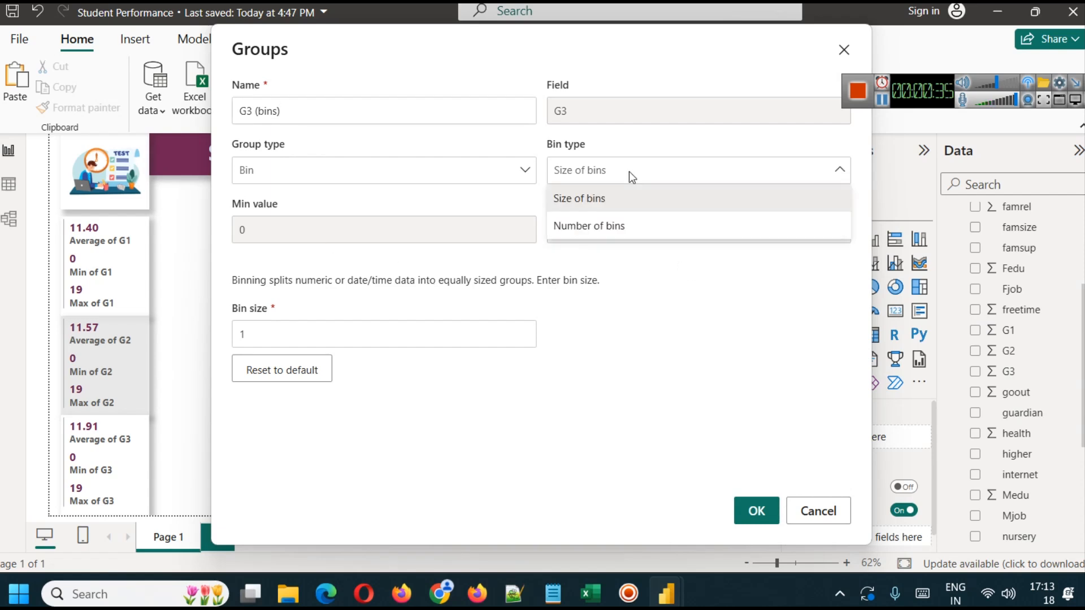
pyautogui.click(622, 236)
pyautogui.doubleClick(339, 342)
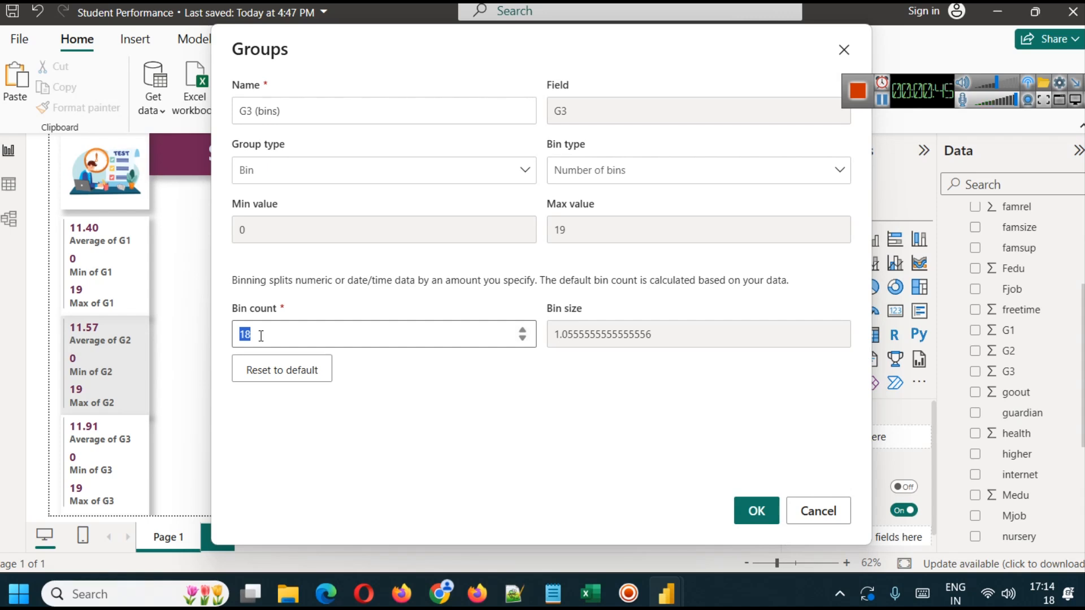
pyautogui.write('5')
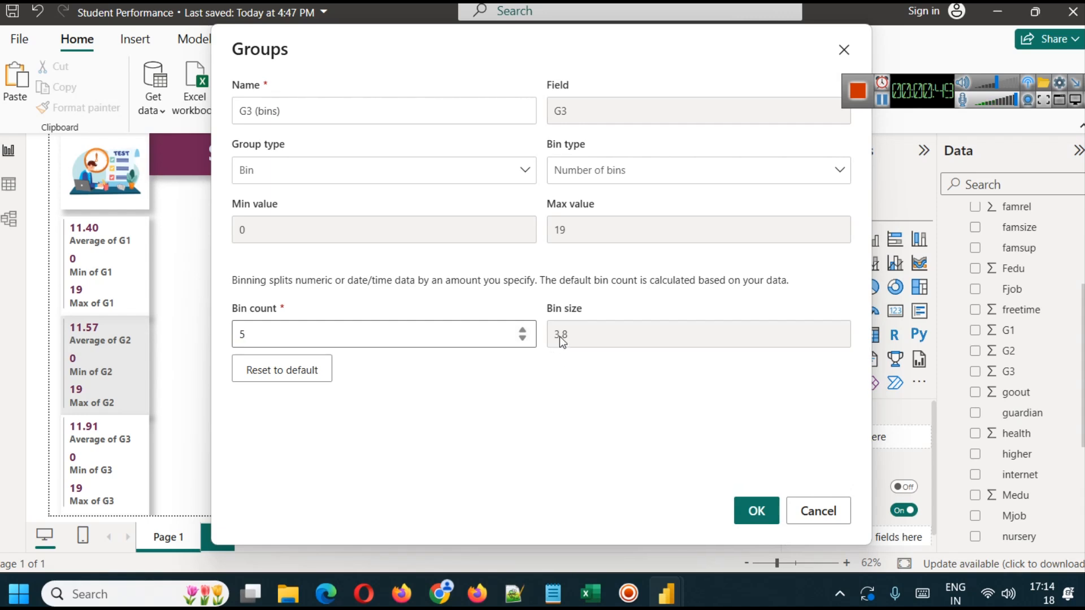
pyautogui.click(523, 333)
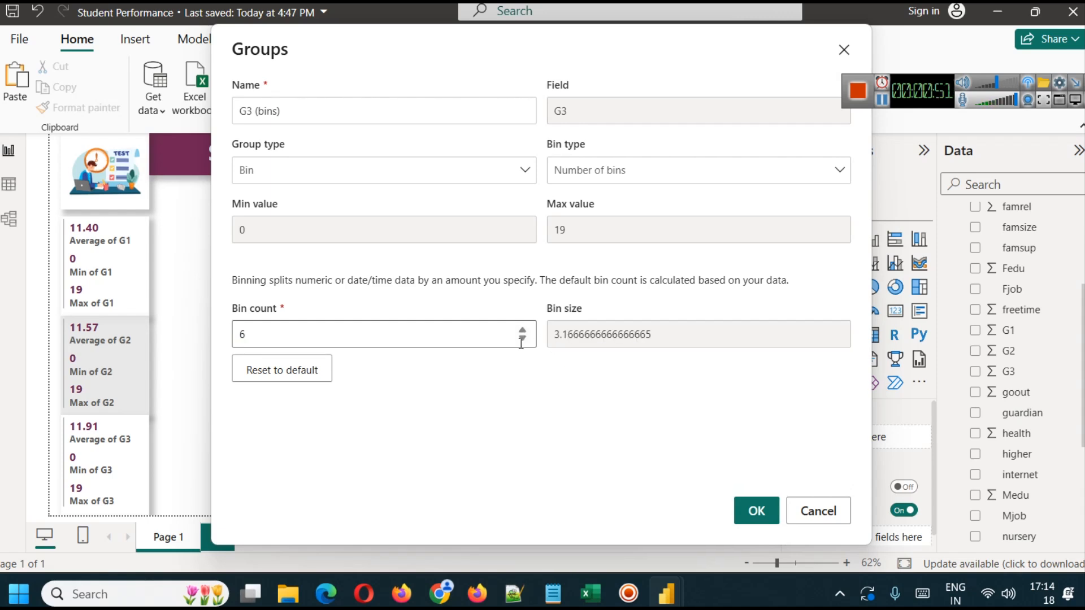
pyautogui.click(522, 339)
pyautogui.click(521, 340)
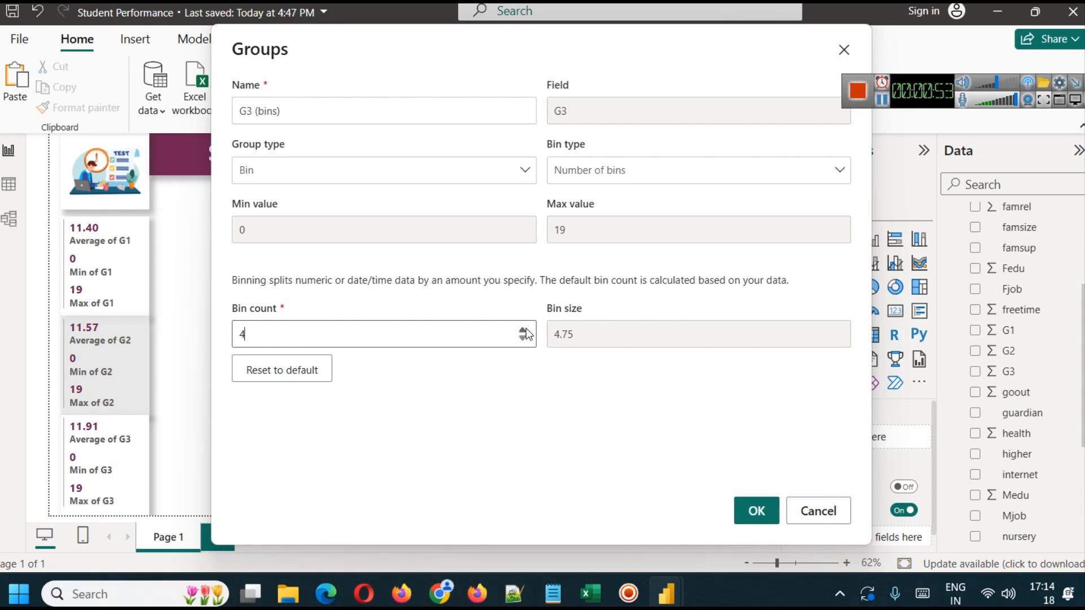
pyautogui.click(523, 330)
pyautogui.click(523, 330)
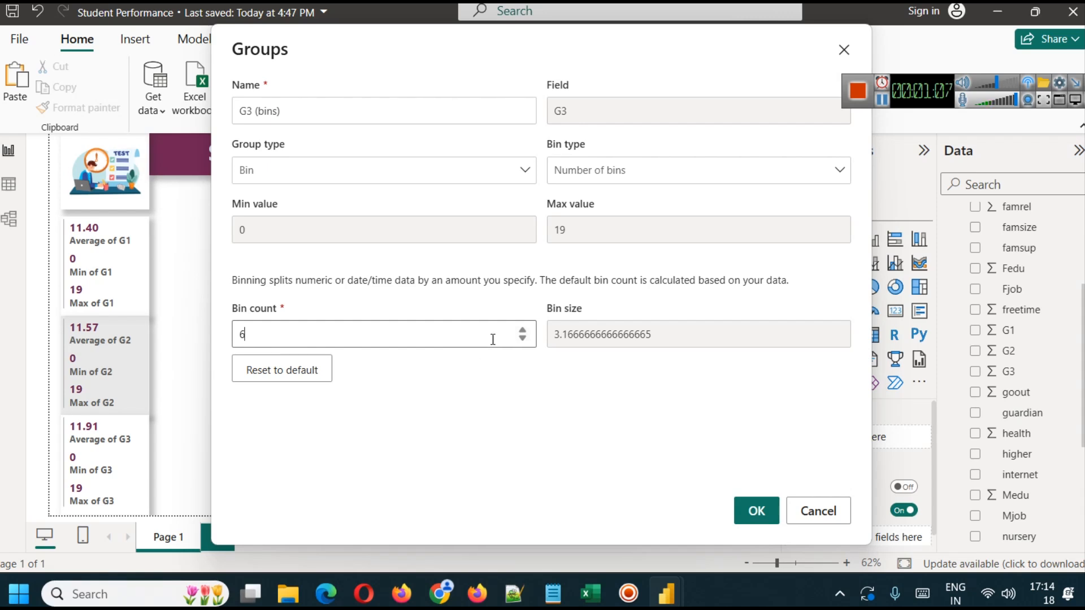
# - Set the G3 group's bin type to Size of bins with a bin size of 4, and create the group
pyautogui.click(560, 183)
pyautogui.click(595, 200)
pyautogui.click(353, 333)
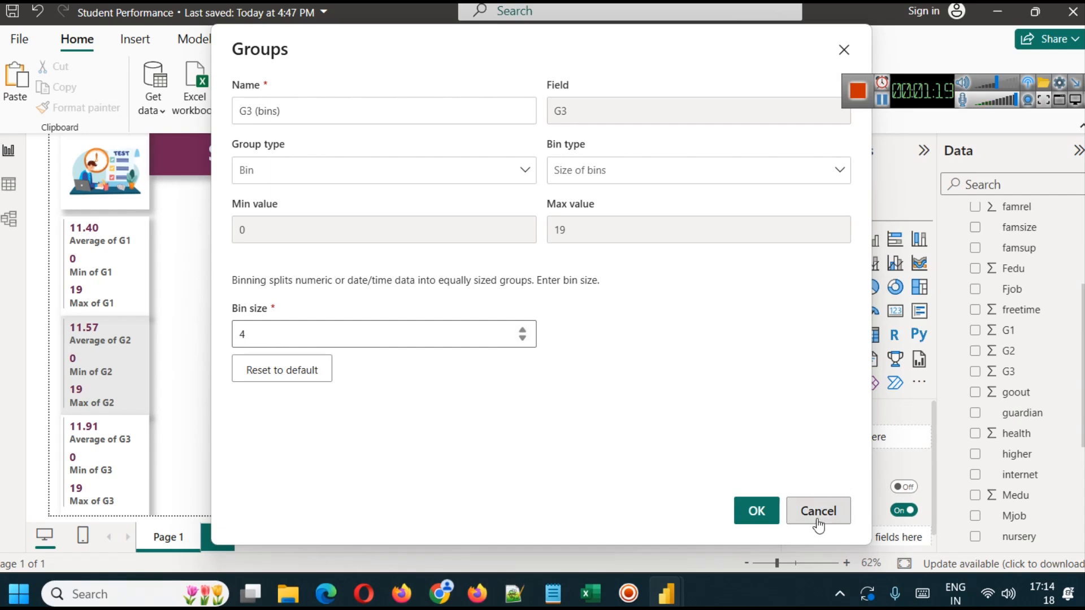
pyautogui.click(760, 512)
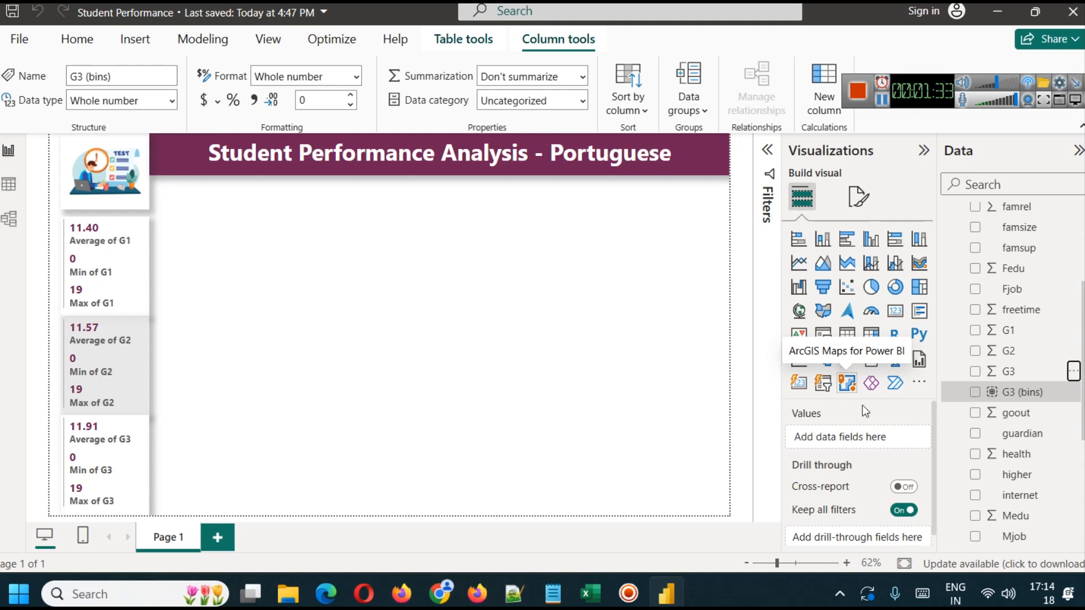
# - Add a stacked column chart, place it just below the title banner, and narrow it to a small tile beside the G1 card
pyautogui.scroll(-4, 1039, 493)
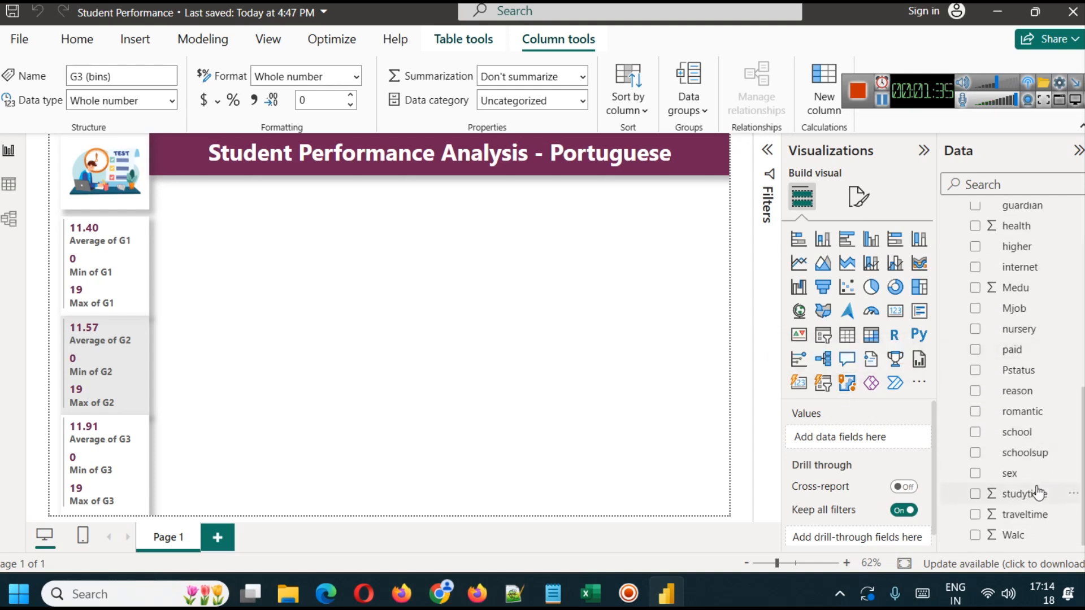
pyautogui.scroll(2, 1039, 492)
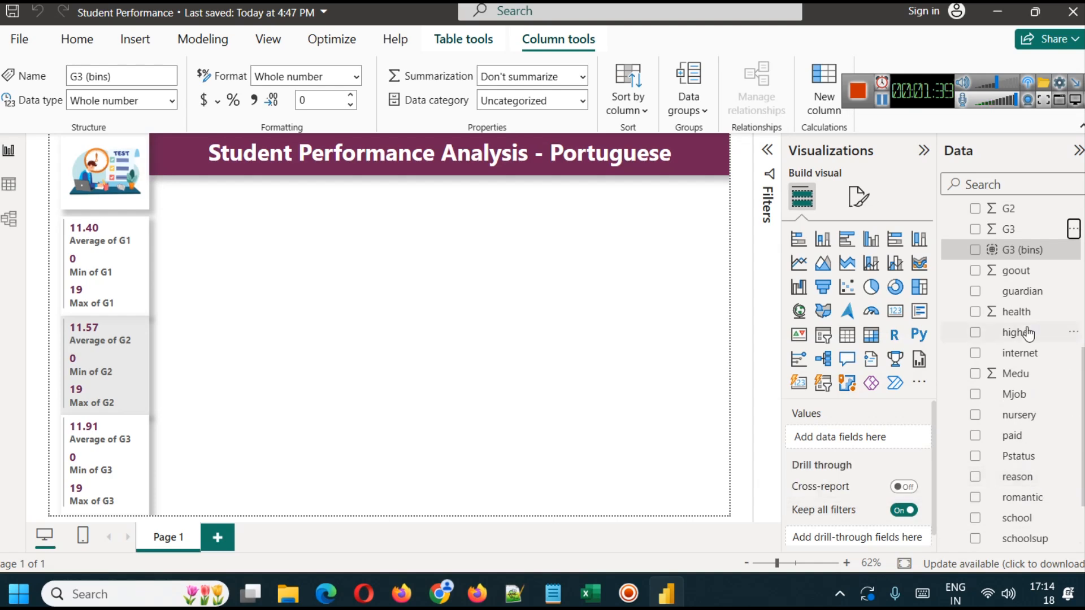
pyautogui.scroll(2, 1028, 339)
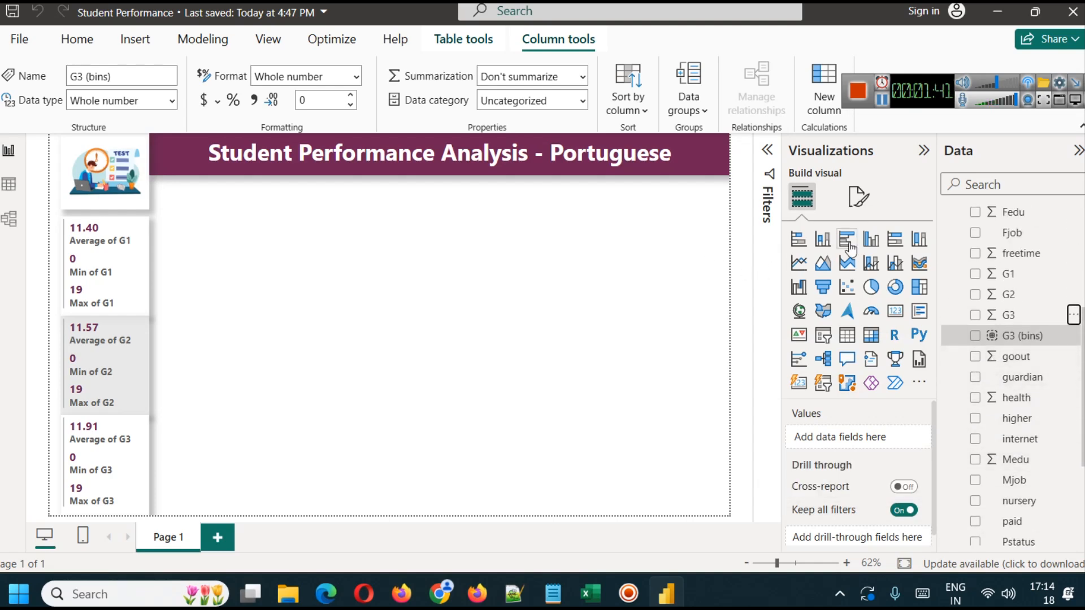
pyautogui.click(823, 239)
pyautogui.moveTo(237, 313); pyautogui.dragTo(236, 273)
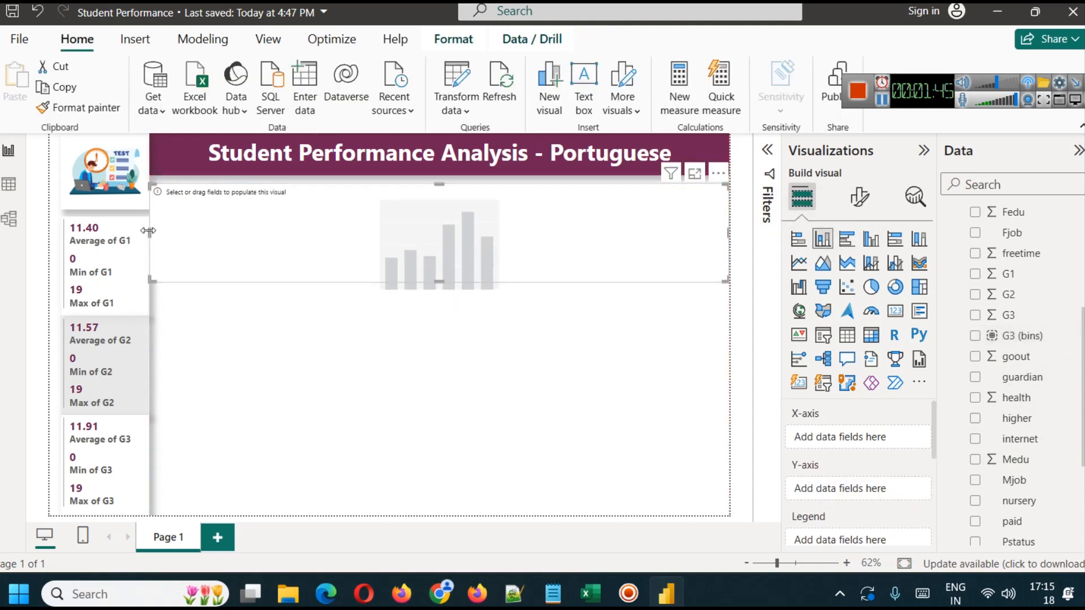
pyautogui.moveTo(148, 230); pyautogui.dragTo(158, 226)
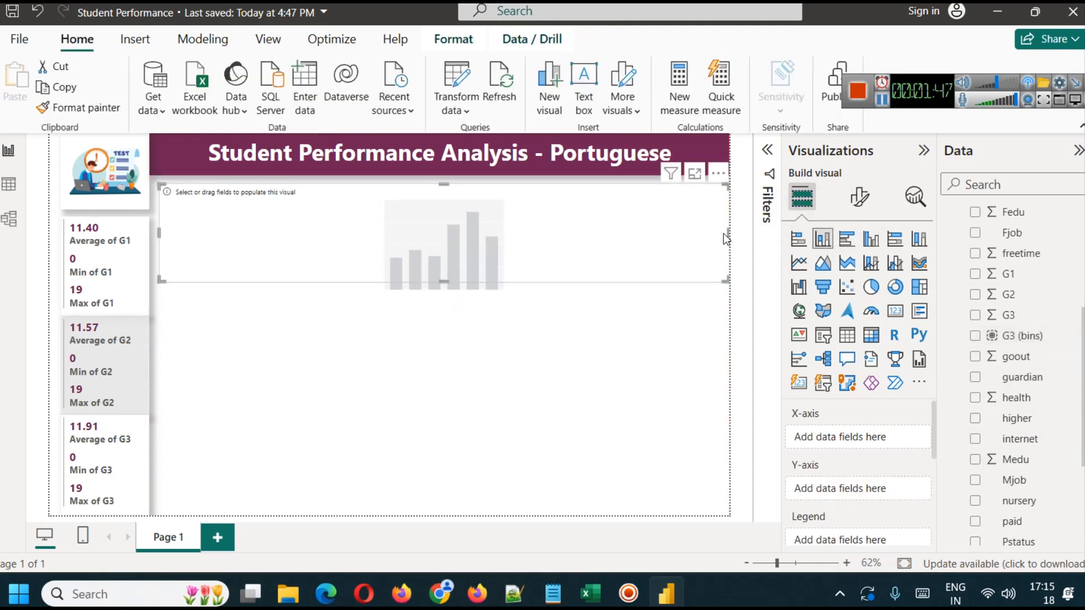
pyautogui.moveTo(726, 239); pyautogui.dragTo(293, 209)
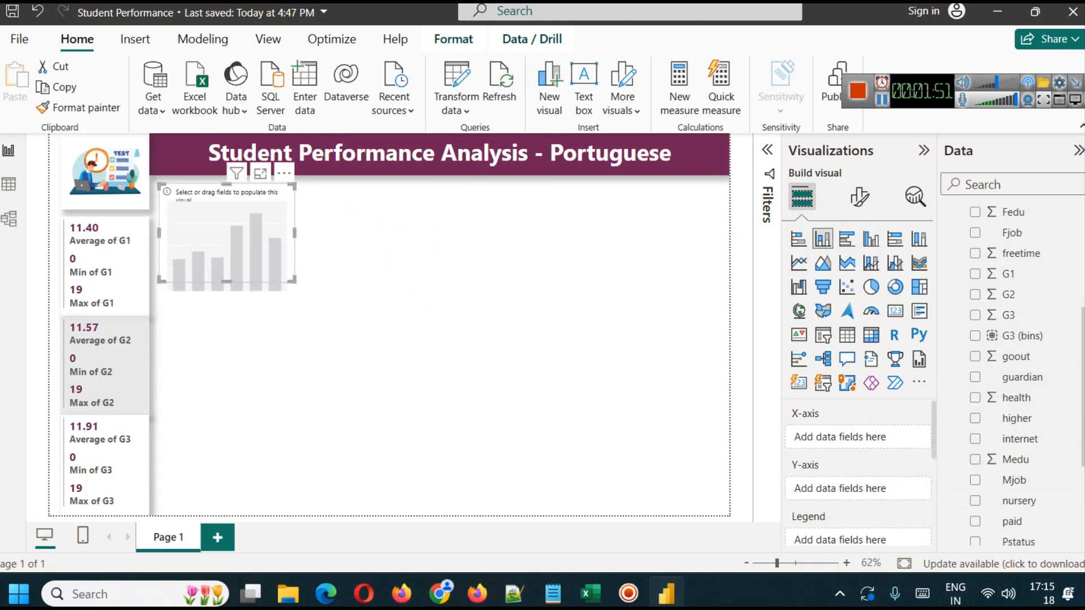
# - Assign G3 (bins) to the column chart's X-axis and the # Student measure to its Y-axis
pyautogui.moveTo(1029, 337); pyautogui.dragTo(865, 432)
pyautogui.scroll(-3, 1046, 509)
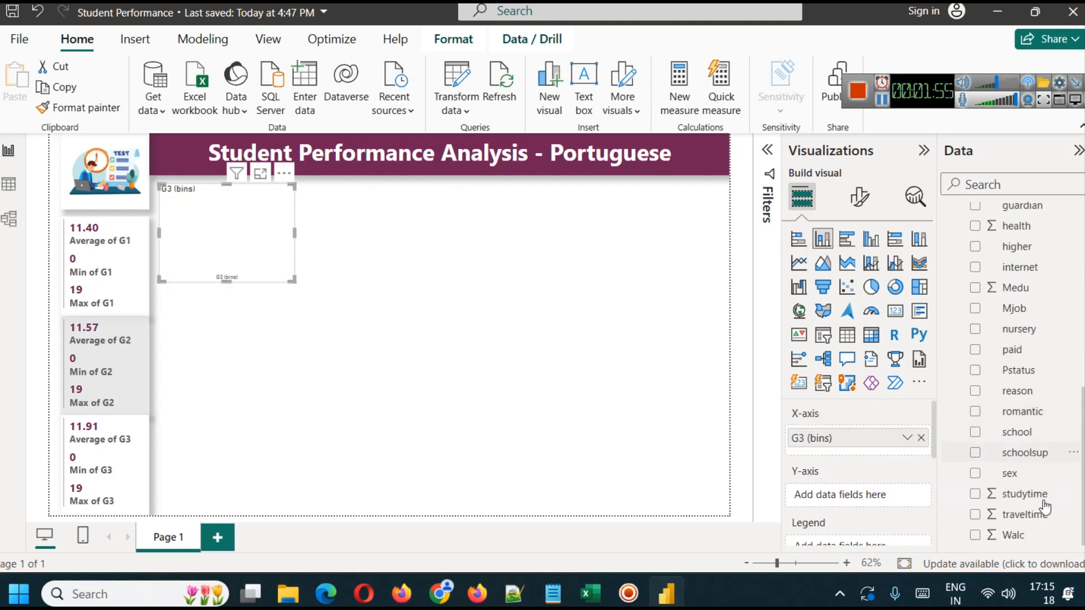
pyautogui.scroll(8, 1042, 497)
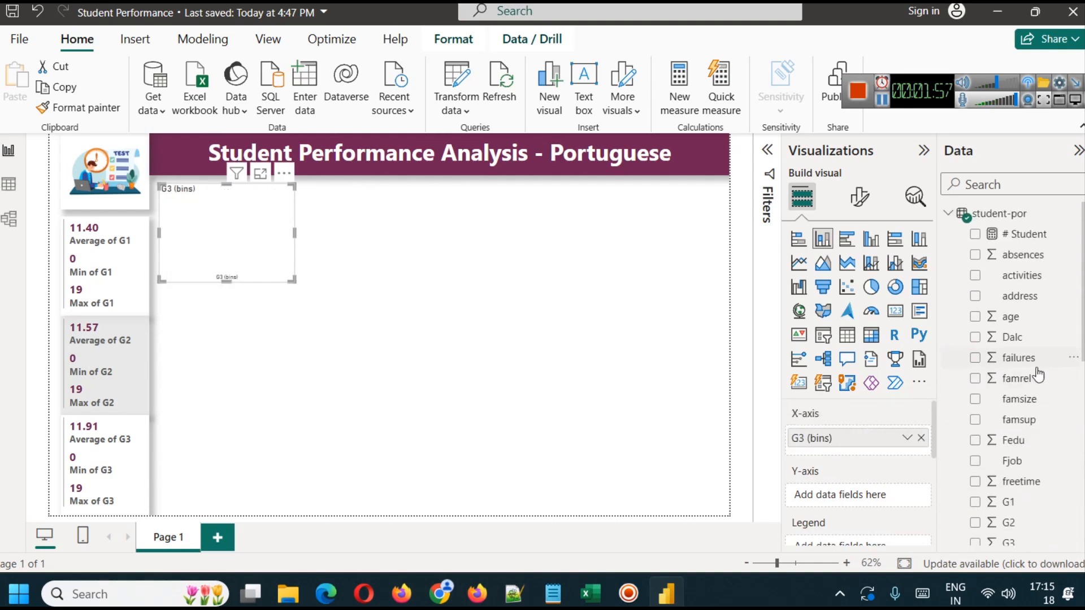
pyautogui.moveTo(1031, 236); pyautogui.dragTo(857, 498)
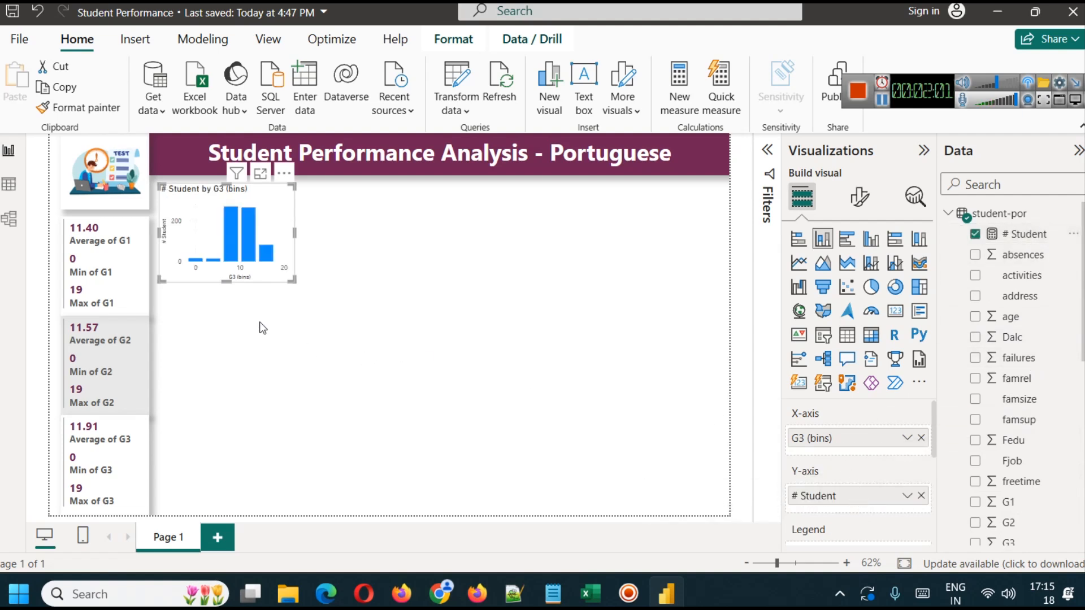
# - Examine the student counts per G3 bin in the enlarged column chart, then return to the report page
pyautogui.click(261, 175)
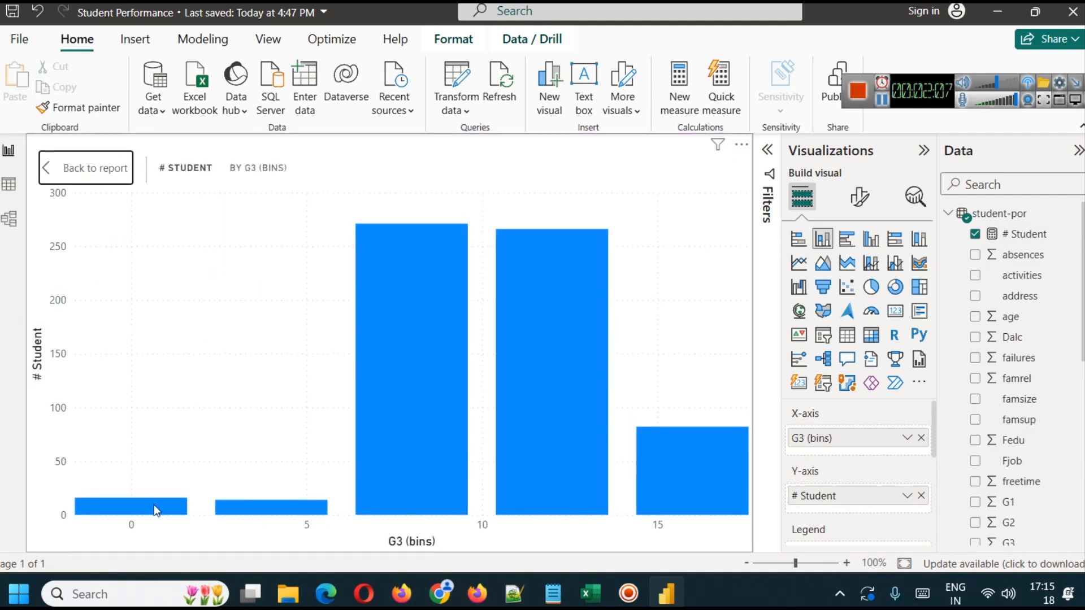
pyautogui.moveTo(153, 505)
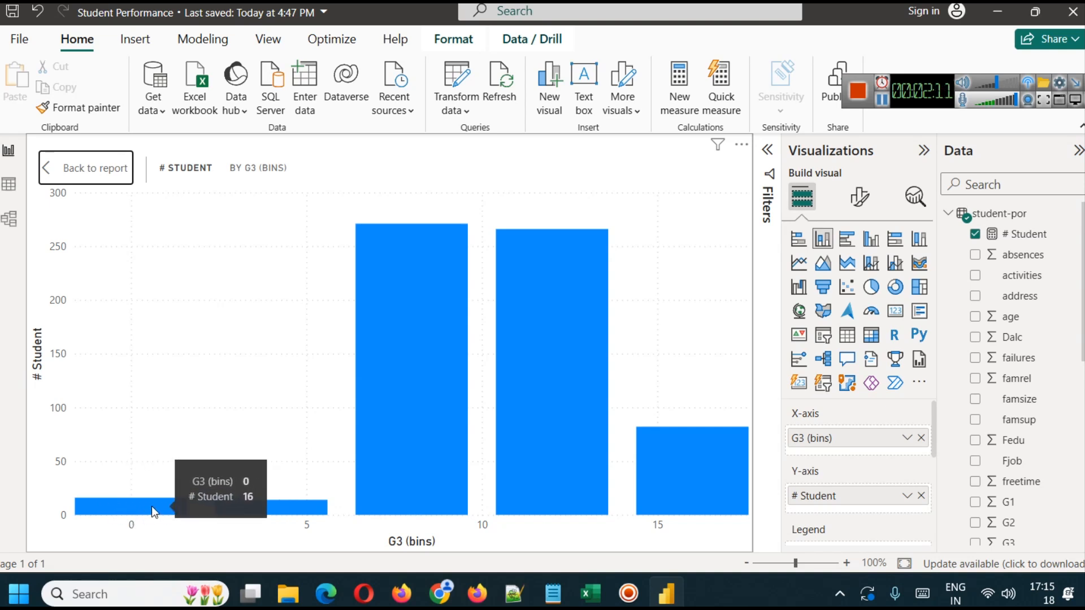
pyautogui.moveTo(274, 510)
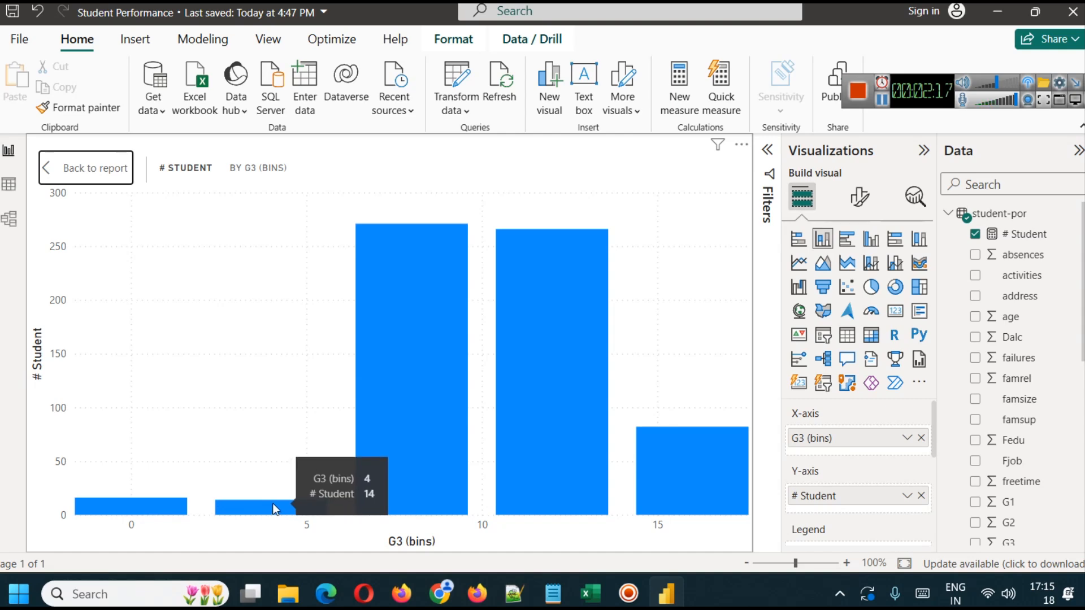
pyautogui.moveTo(418, 367)
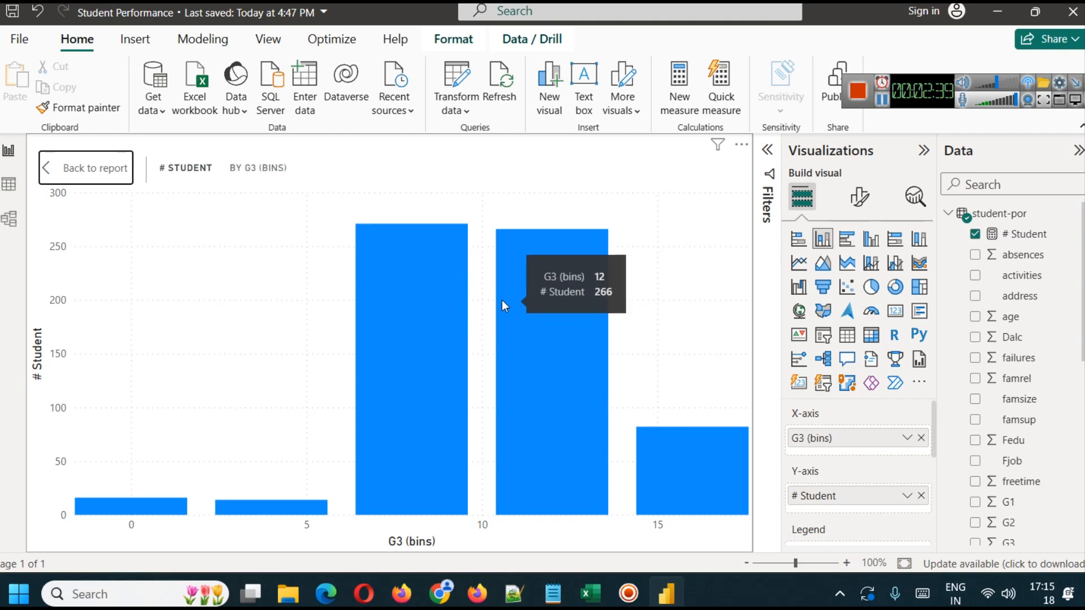
pyautogui.click(109, 175)
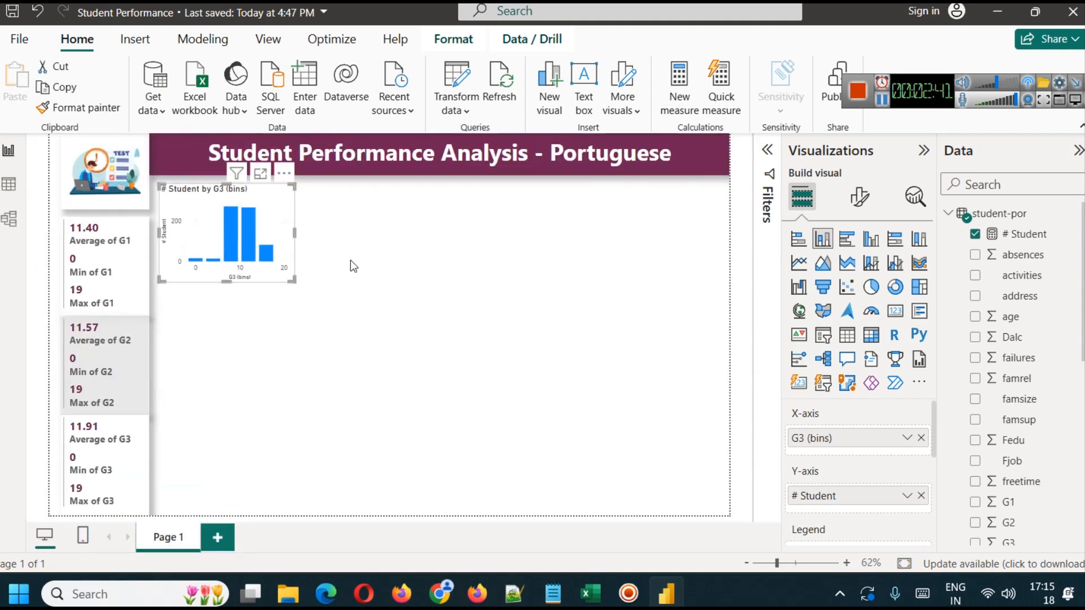
# - Replace G3 (bins) with the original G3 field on the column chart's X-axis
pyautogui.click(921, 439)
pyautogui.scroll(-5, 1042, 410)
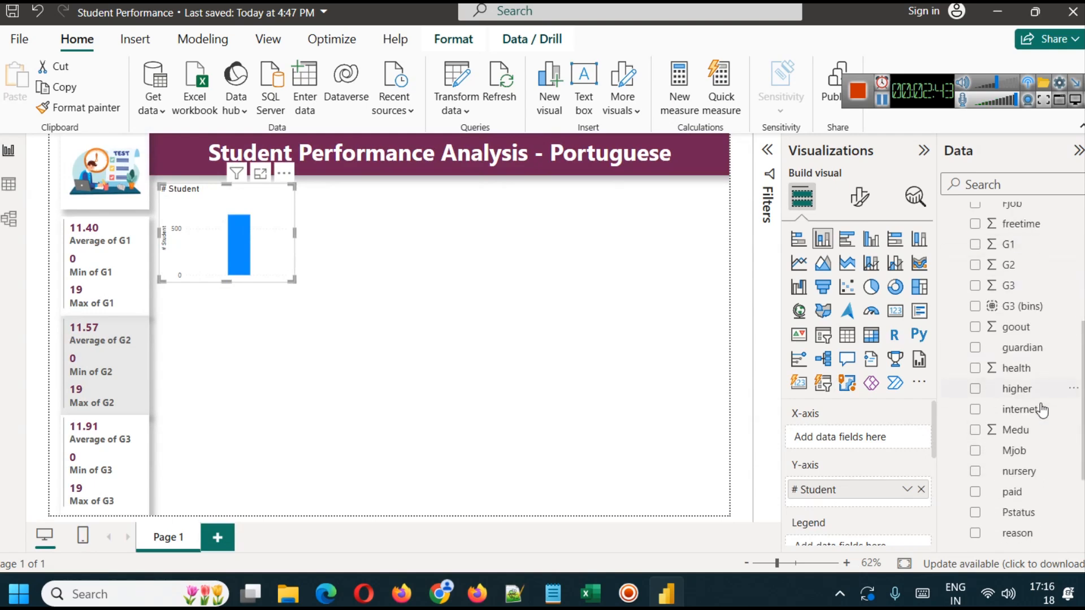
pyautogui.moveTo(1009, 285); pyautogui.dragTo(853, 437)
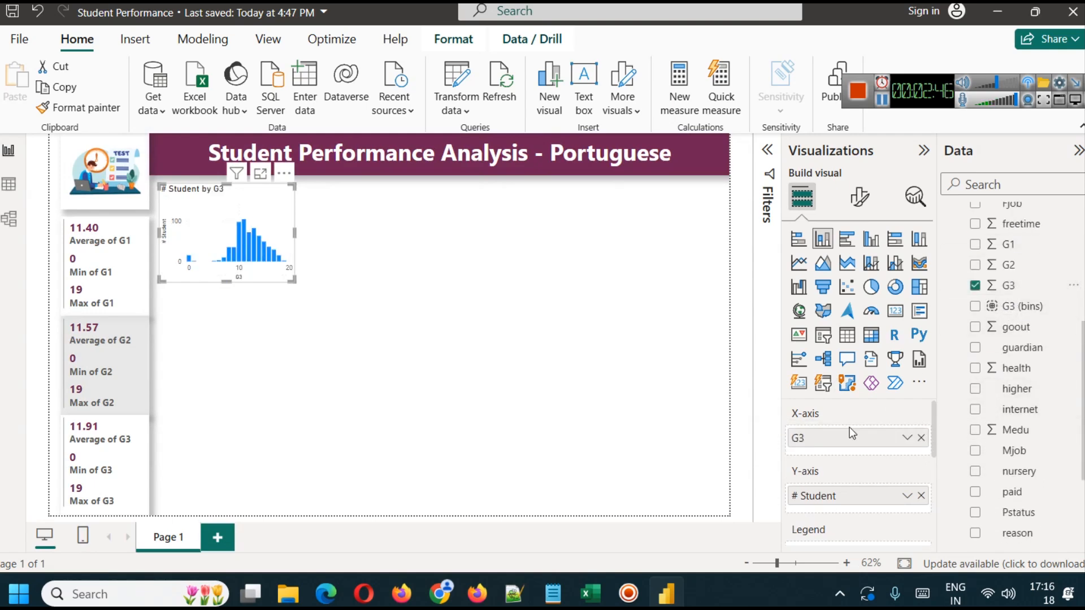
# - Examine the student counts for individual G3 grades in the enlarged chart and return to the report page
pyautogui.click(261, 175)
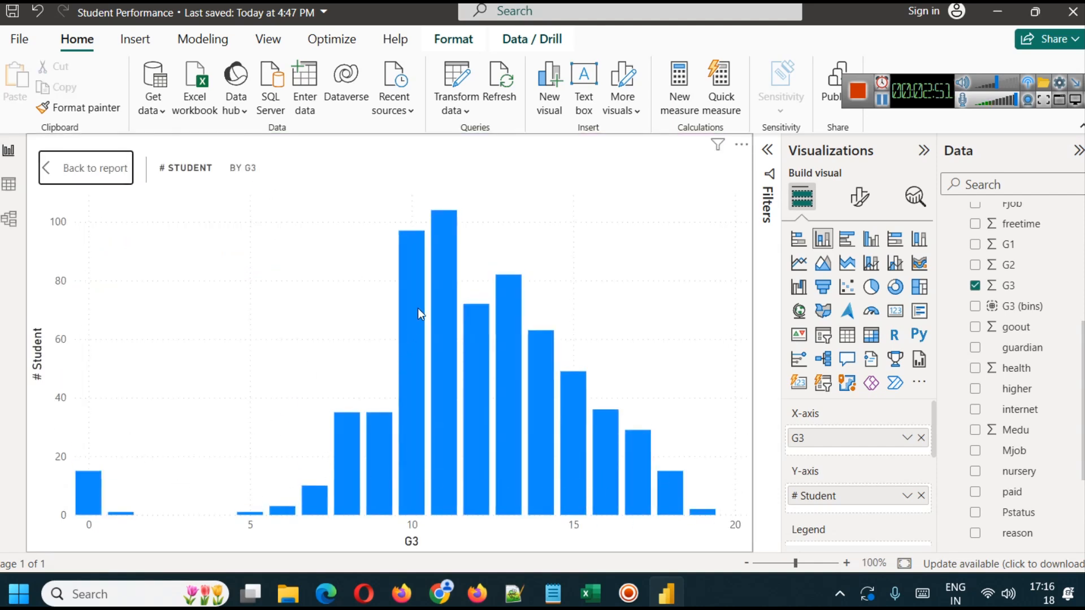
pyautogui.moveTo(451, 268)
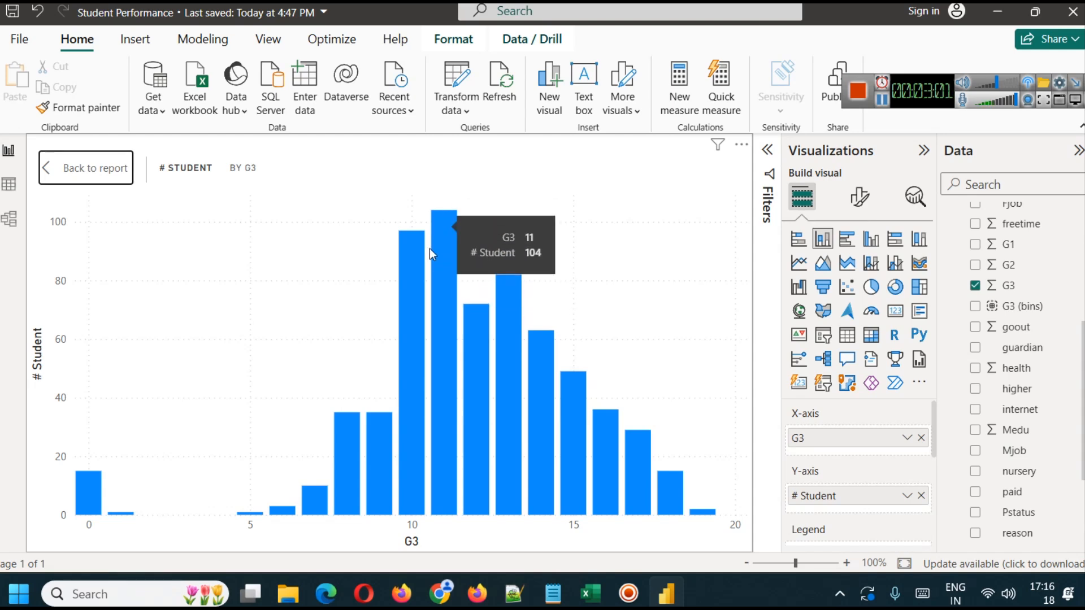
pyautogui.click(112, 169)
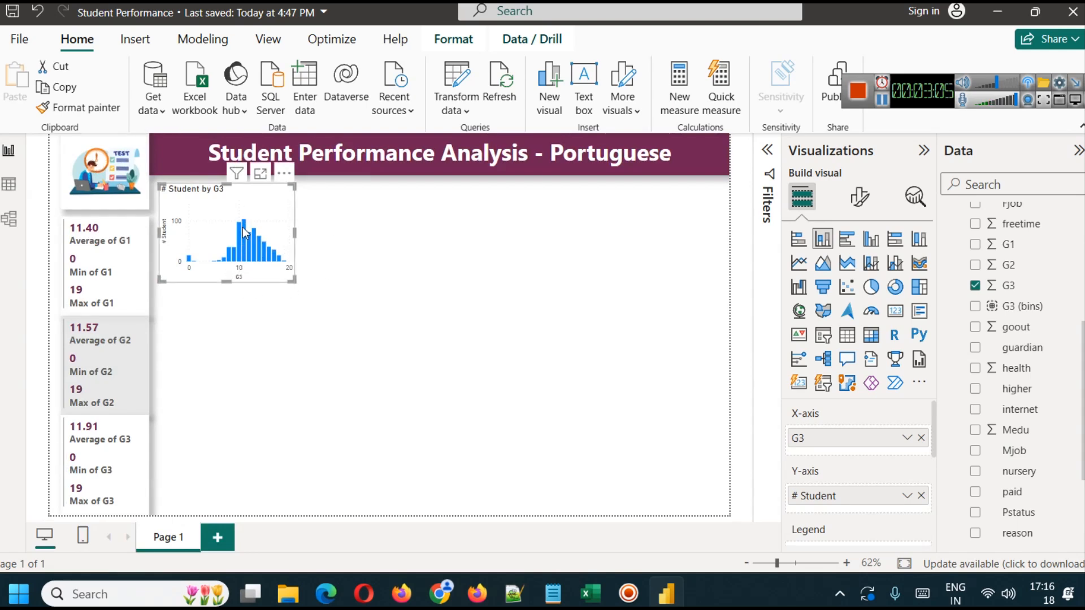
pyautogui.click(259, 173)
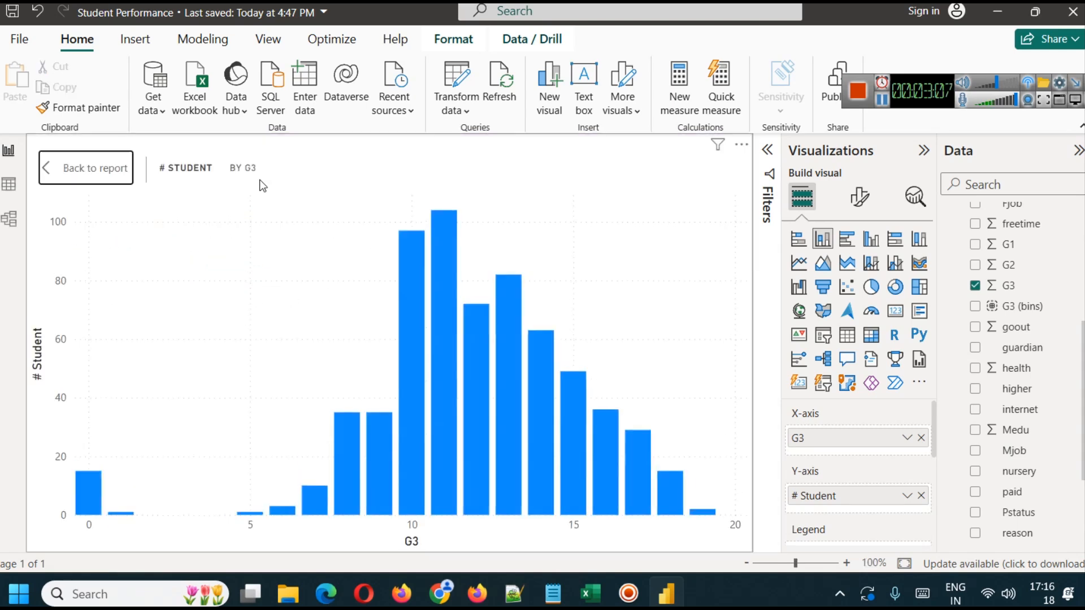
pyautogui.moveTo(91, 497)
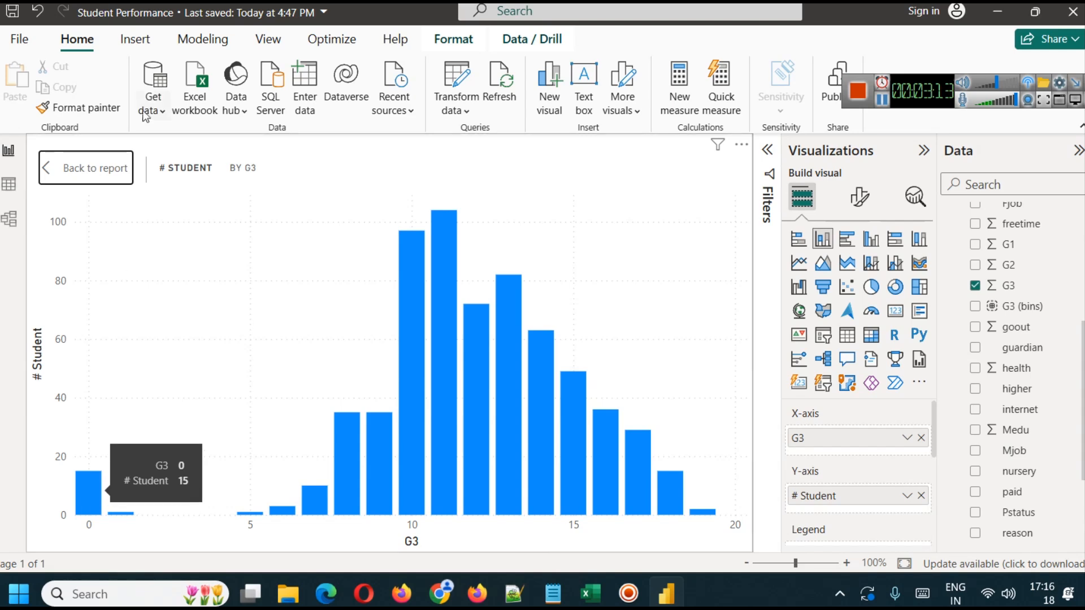
pyautogui.click(97, 168)
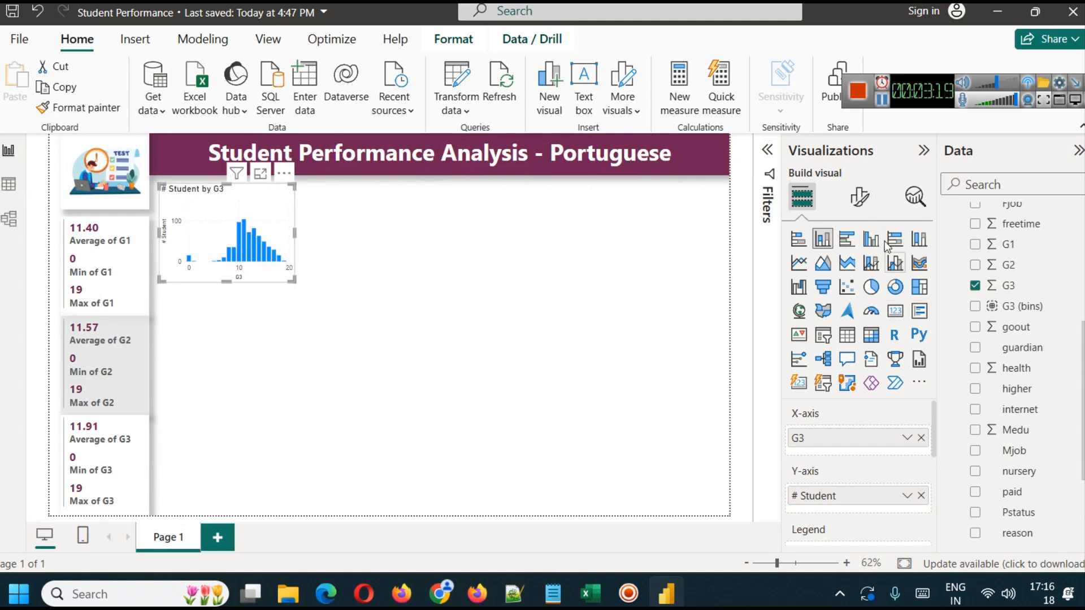
# - Format the G3 chart's title as centered, bold text in the dark plum color of the title banner
pyautogui.click(860, 197)
pyautogui.click(857, 274)
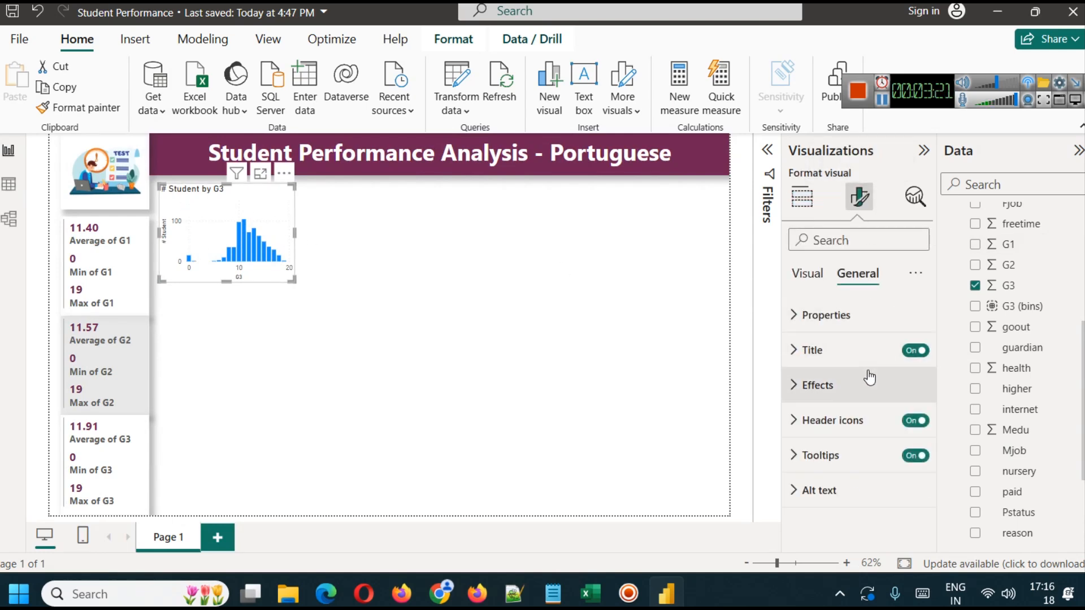
pyautogui.click(814, 349)
pyautogui.scroll(-3, 820, 490)
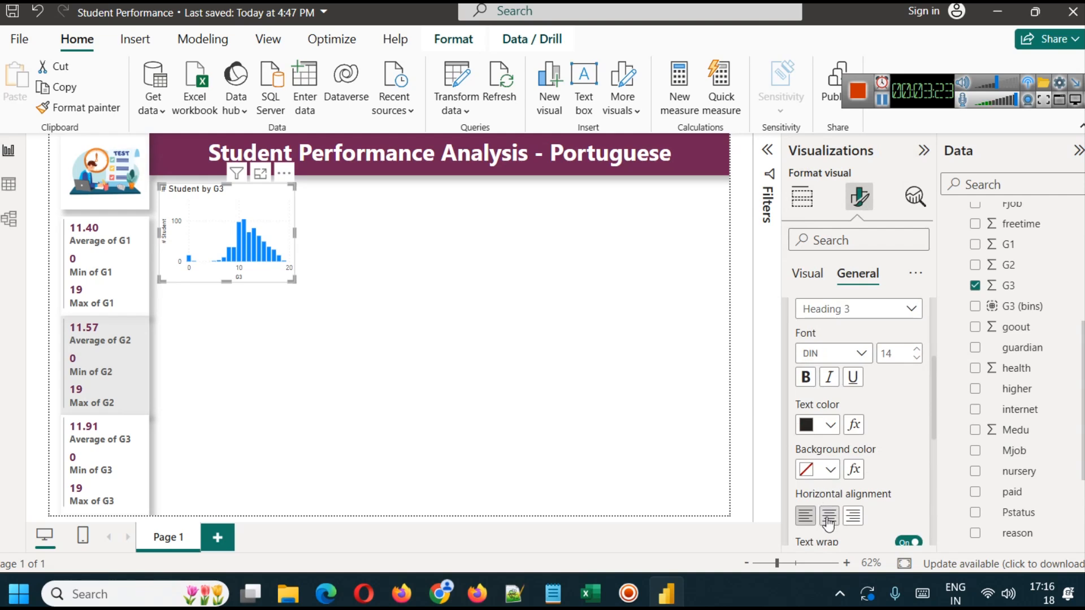
pyautogui.click(829, 515)
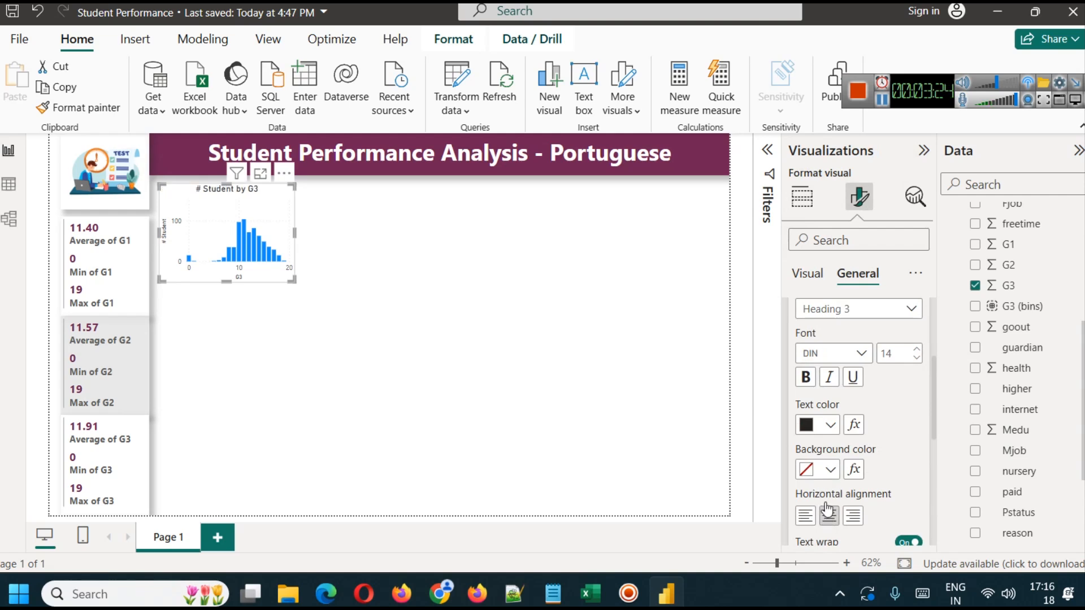
pyautogui.click(805, 377)
pyautogui.click(827, 425)
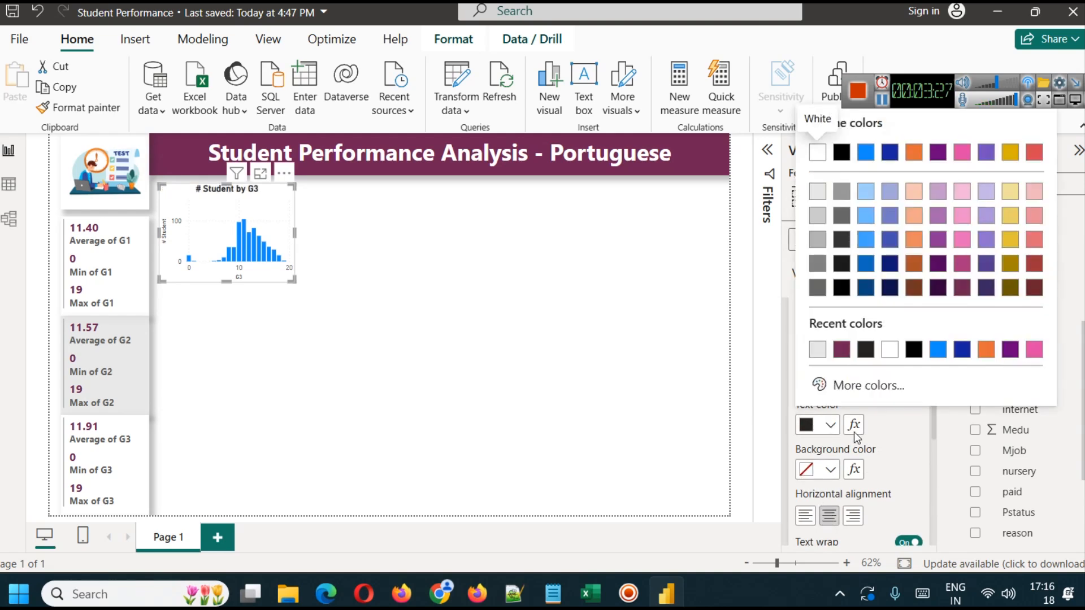
pyautogui.click(842, 347)
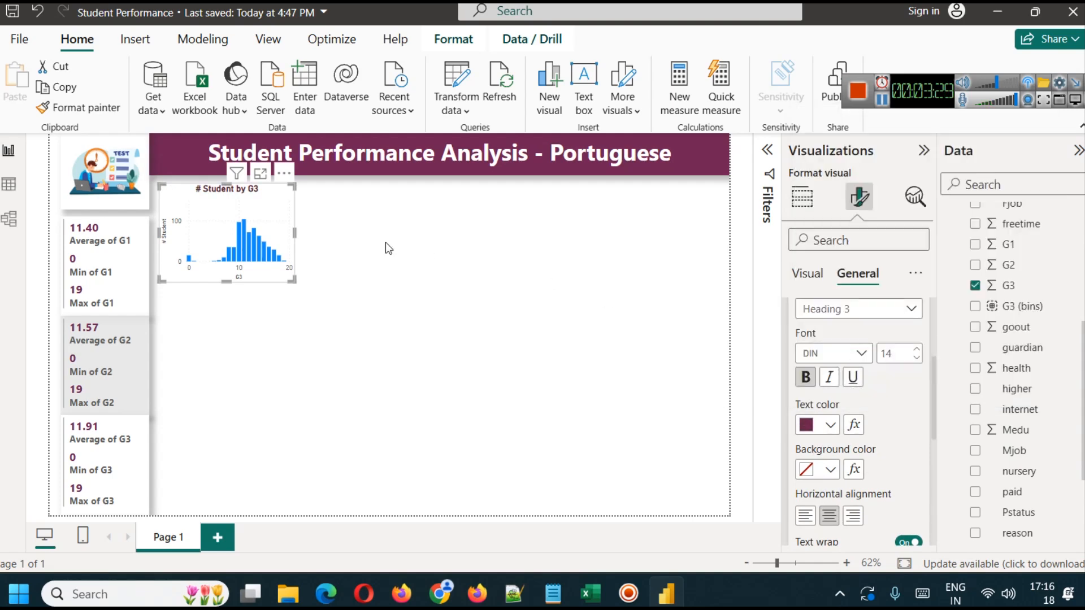
# - Set the G3 chart's column color to dark pink and slightly shorten the chart from its lower edge
pyautogui.click(798, 278)
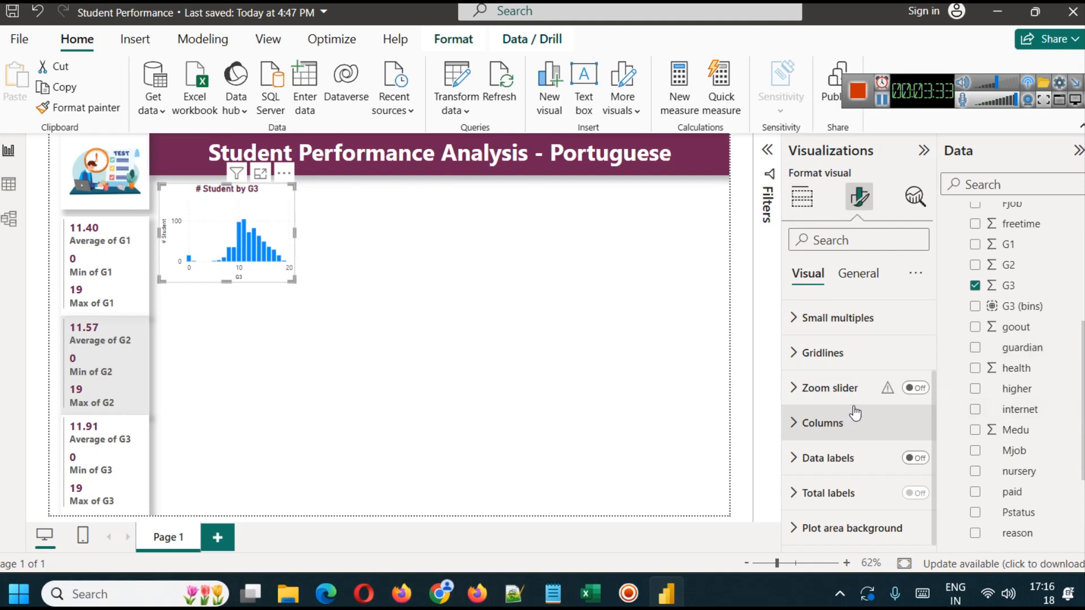
pyautogui.scroll(2, 856, 457)
pyautogui.click(859, 457)
pyautogui.scroll(-6, 854, 452)
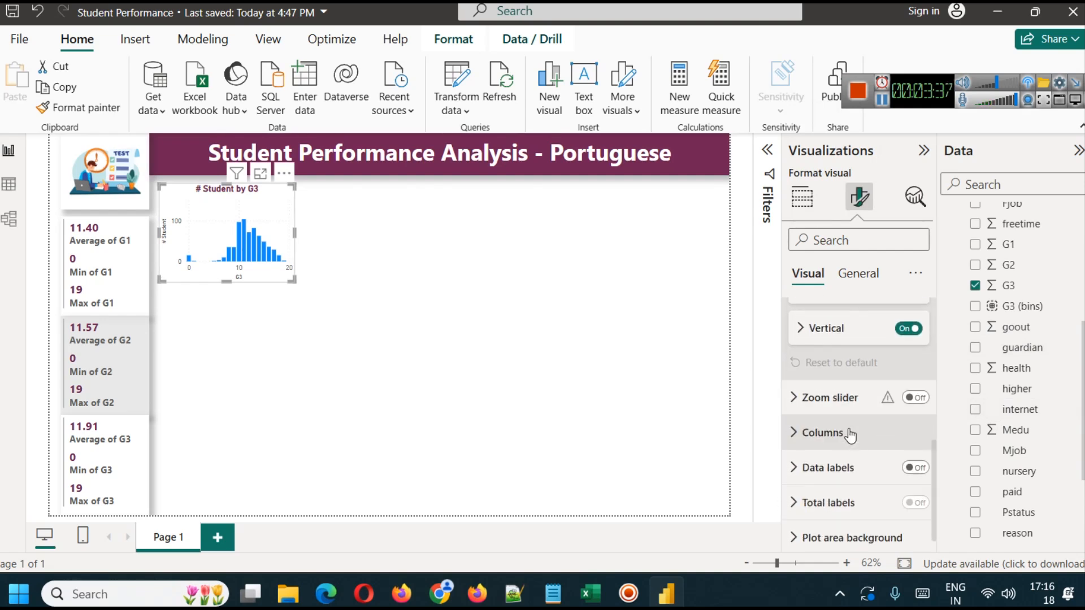
pyautogui.click(849, 434)
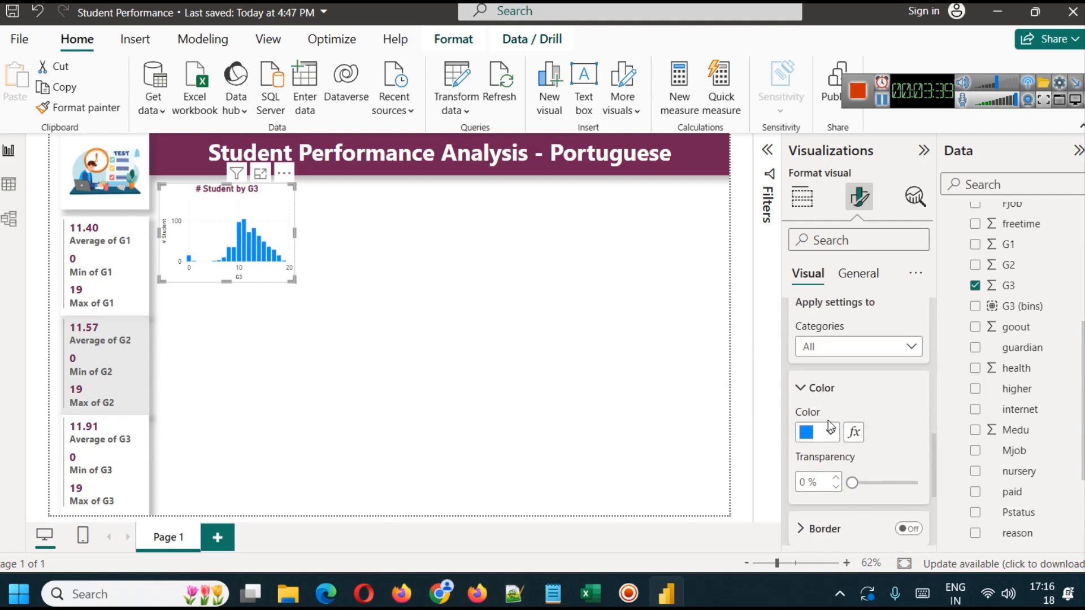
pyautogui.click(830, 431)
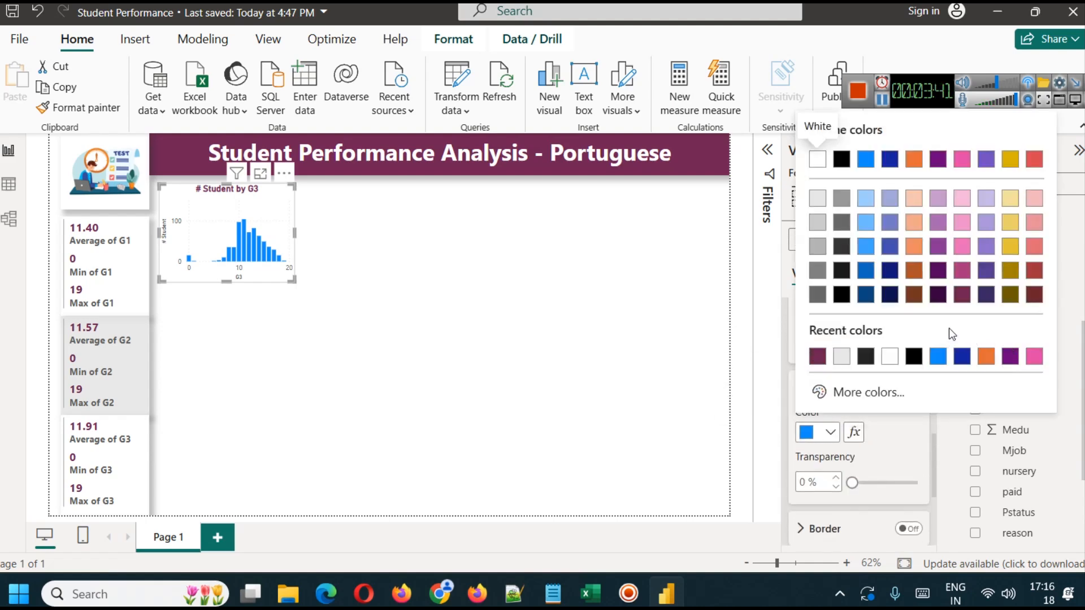
pyautogui.click(962, 271)
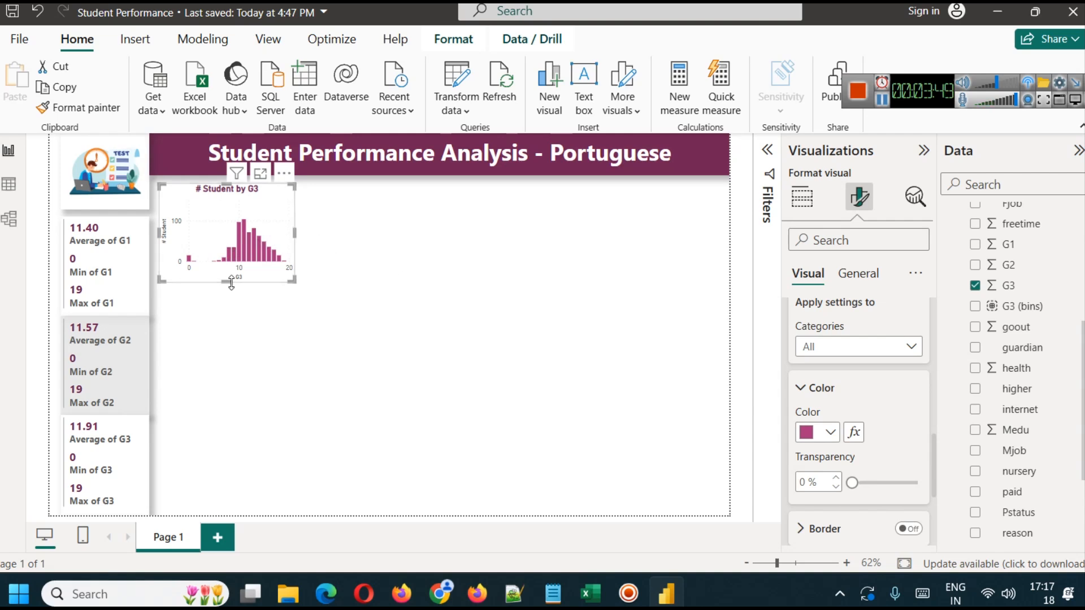
pyautogui.click(289, 312)
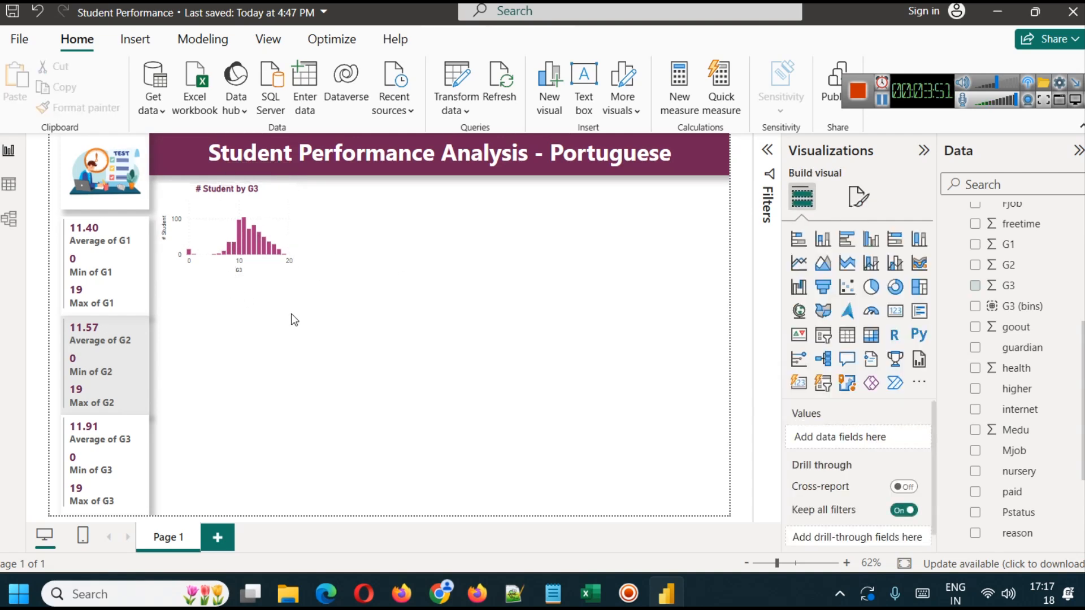
# - Turn on the shadow effect for the G3 column chart
pyautogui.click(273, 215)
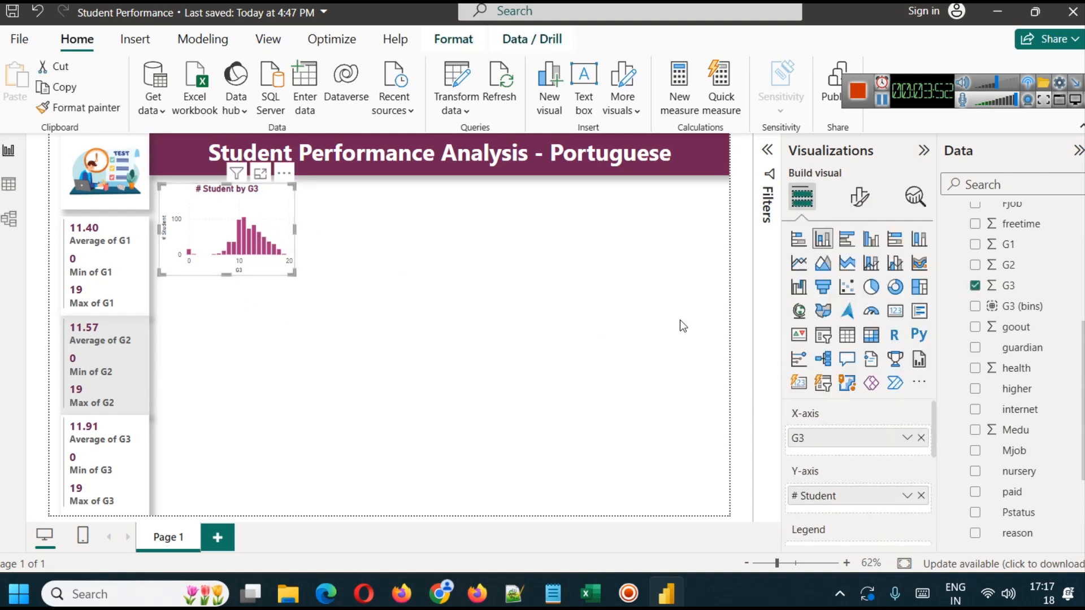
pyautogui.click(860, 197)
pyautogui.click(856, 275)
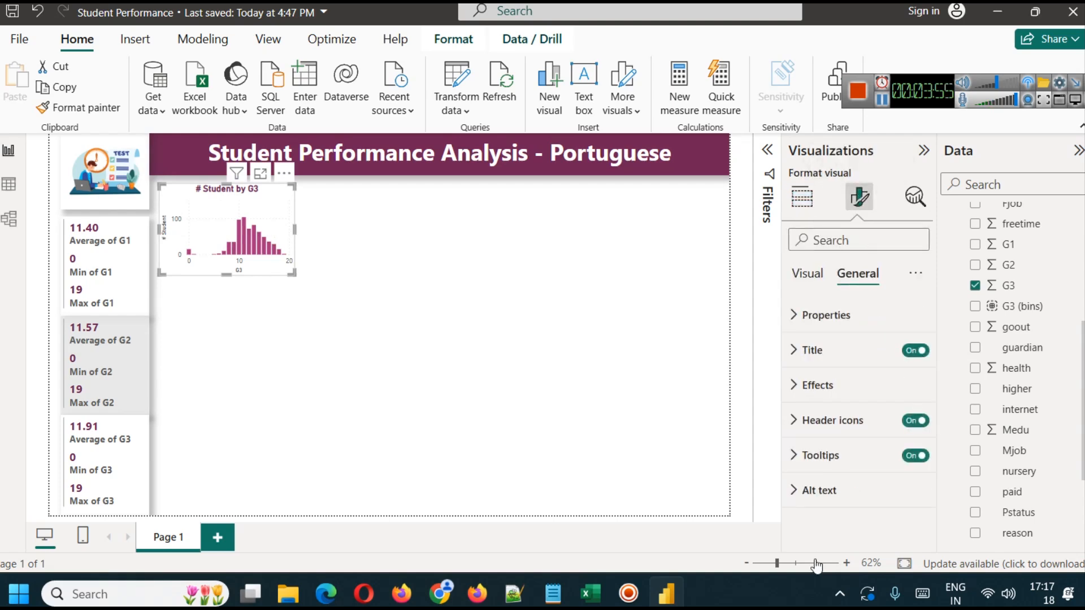
pyautogui.click(853, 393)
pyautogui.scroll(-3, 850, 501)
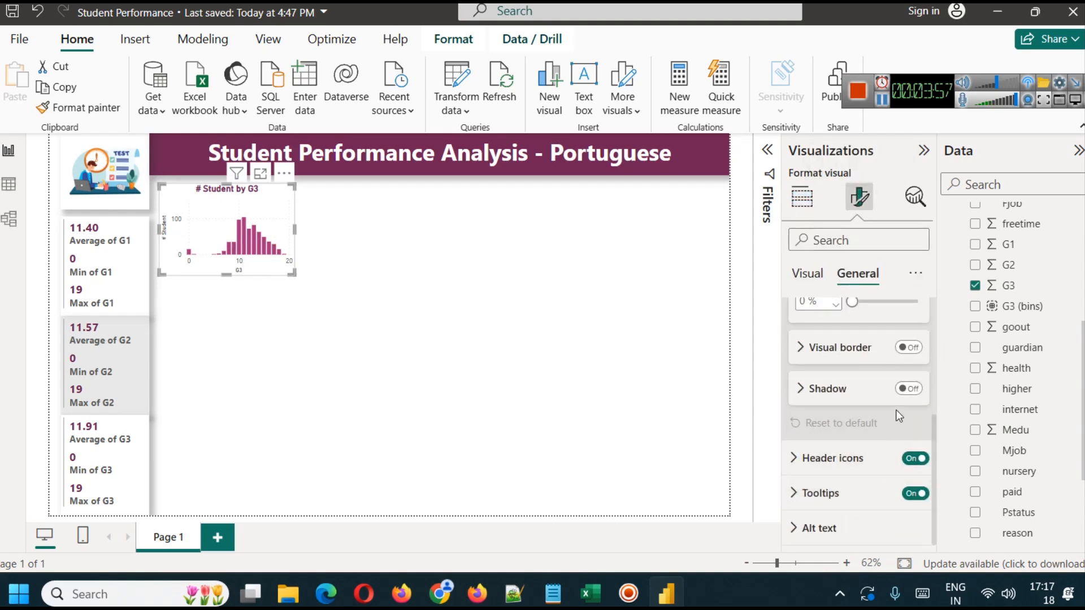
pyautogui.click(908, 389)
pyautogui.click(908, 347)
pyautogui.click(454, 341)
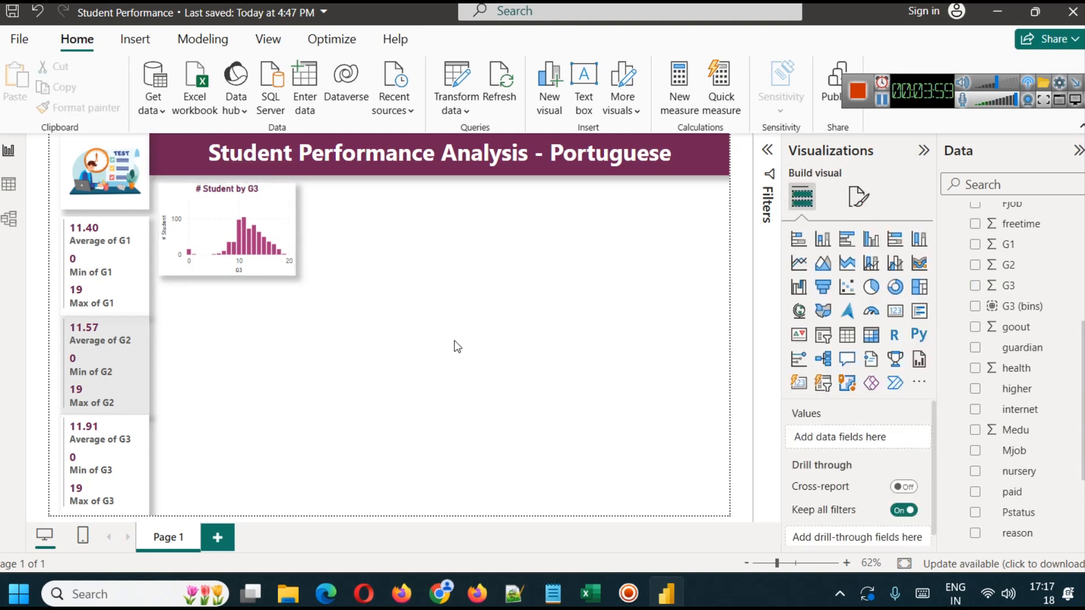
# - Turn on a visual border for the G3 column chart in dark pink with 12 px rounded corners
pyautogui.click(250, 210)
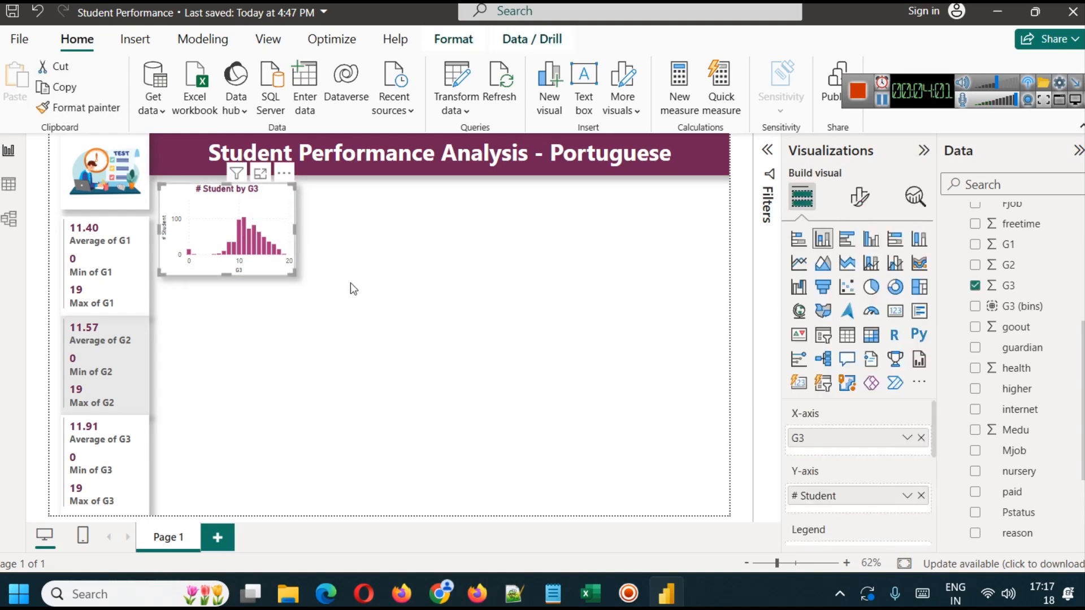
pyautogui.click(860, 199)
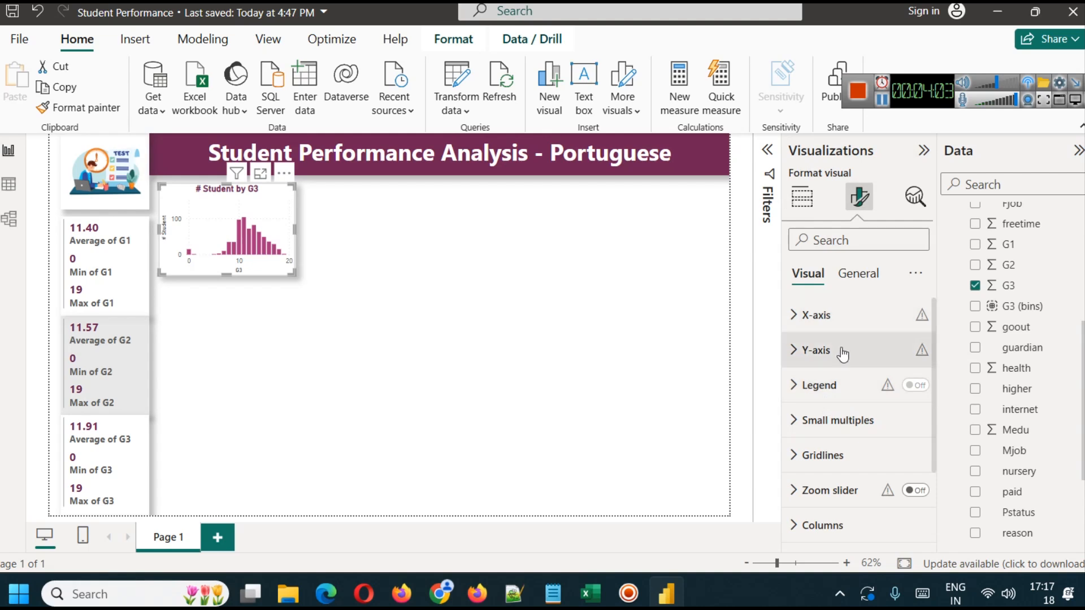
pyautogui.click(871, 283)
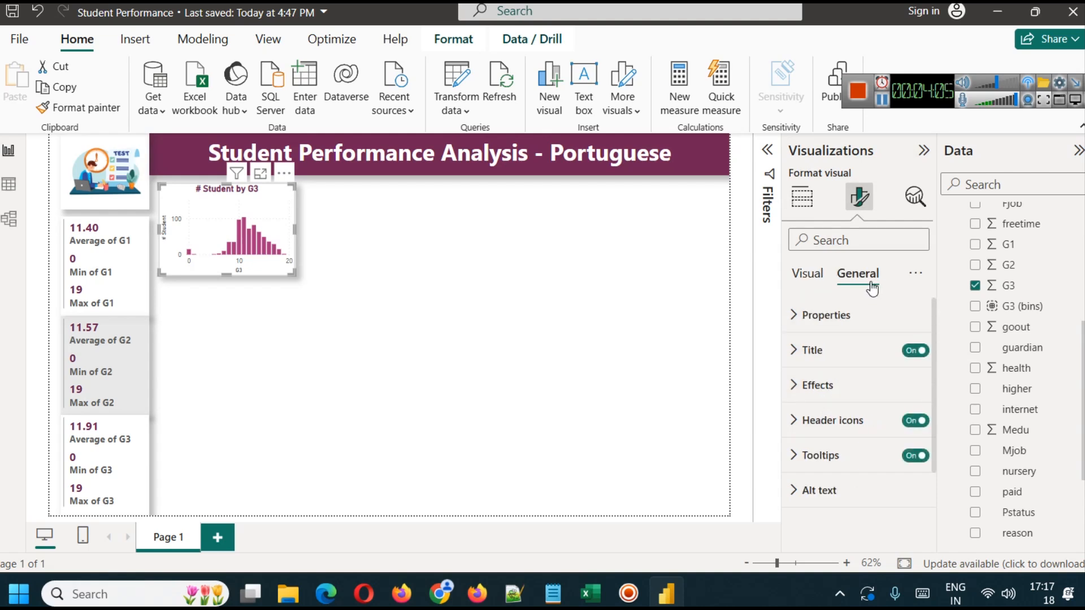
pyautogui.click(826, 389)
pyautogui.click(828, 396)
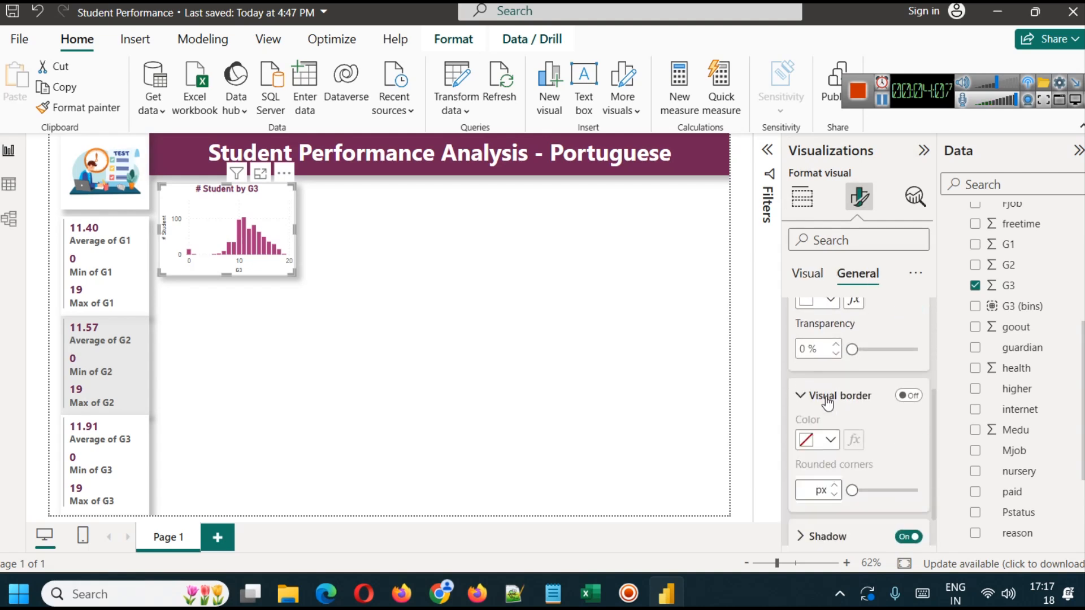
pyautogui.click(908, 396)
pyautogui.click(836, 440)
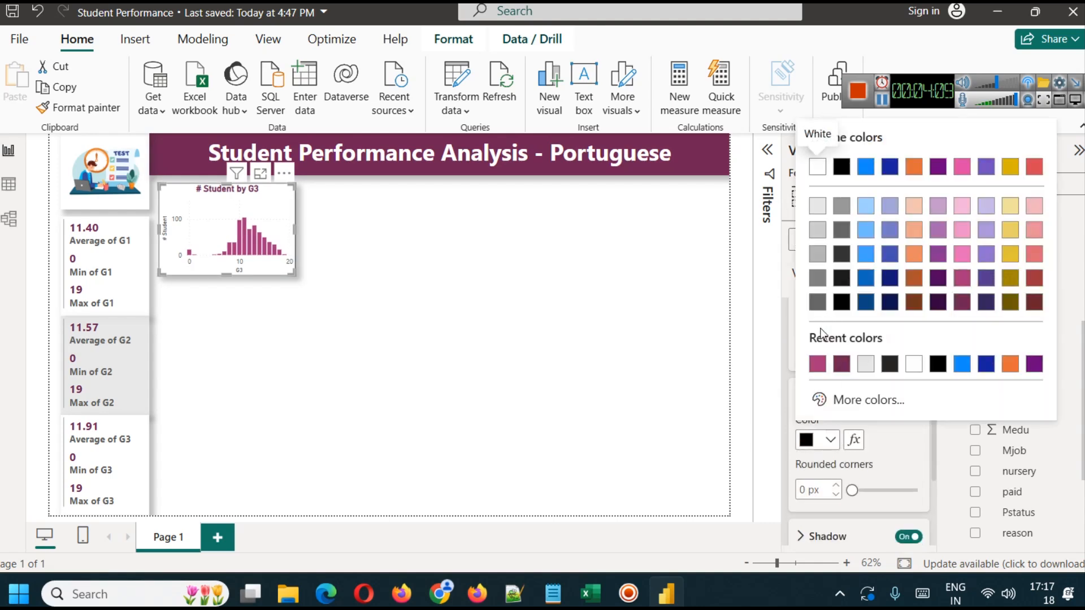
pyautogui.click(822, 365)
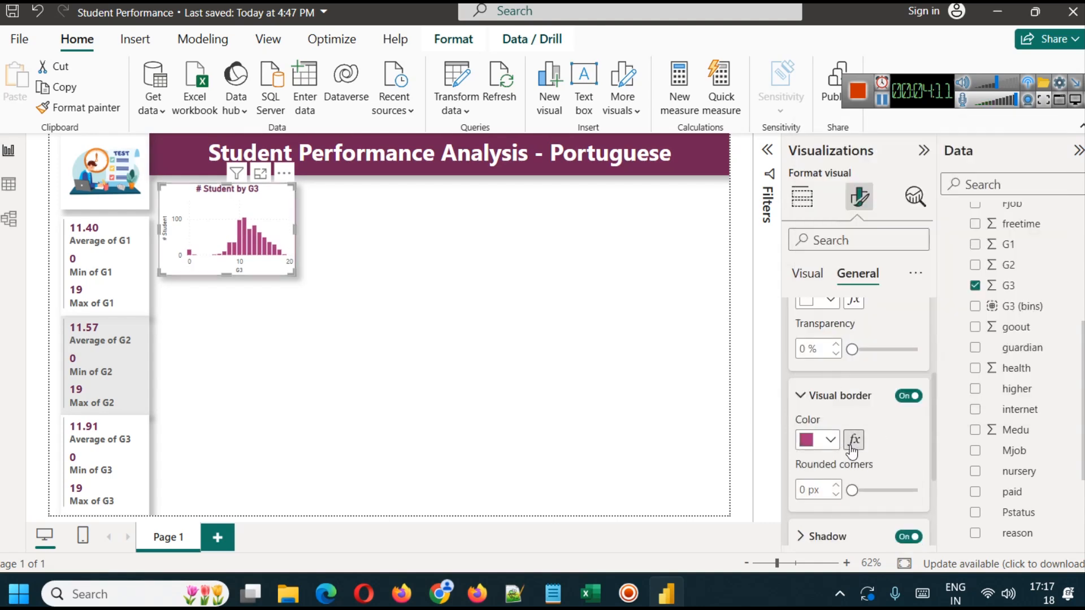
pyautogui.click(809, 490)
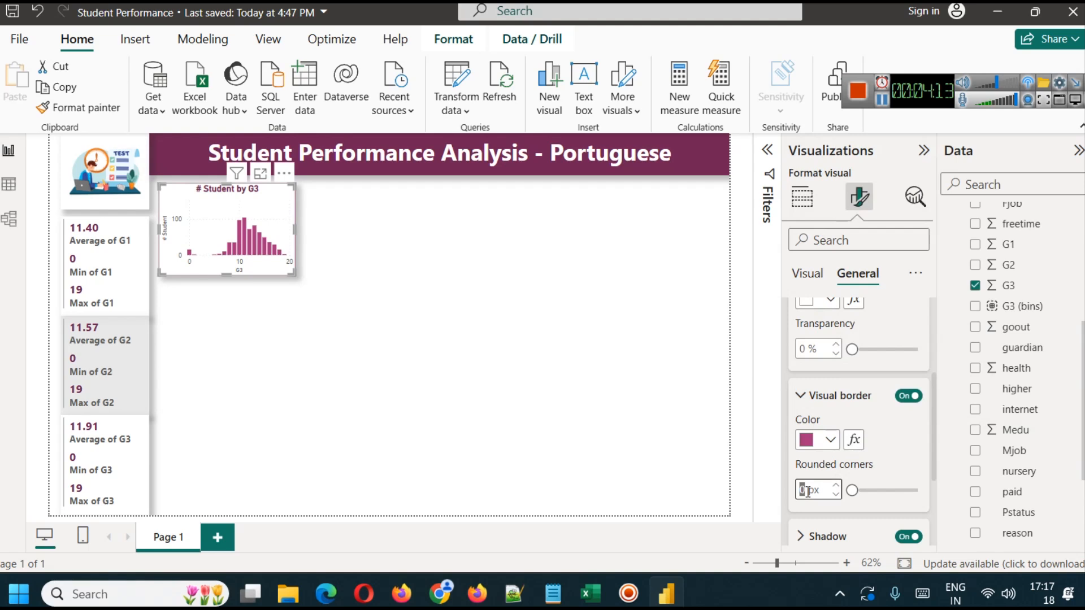
pyautogui.write('12')
pyautogui.click(528, 395)
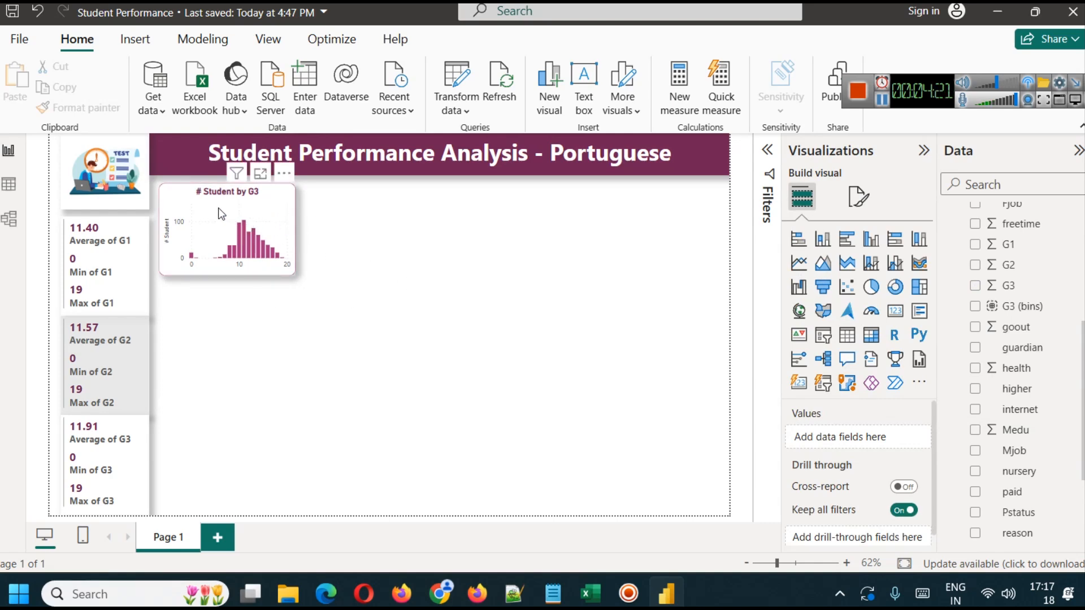
# - Check which values the internet column of the student-por table contains and return to the report page
pyautogui.scroll(5, 1056, 378)
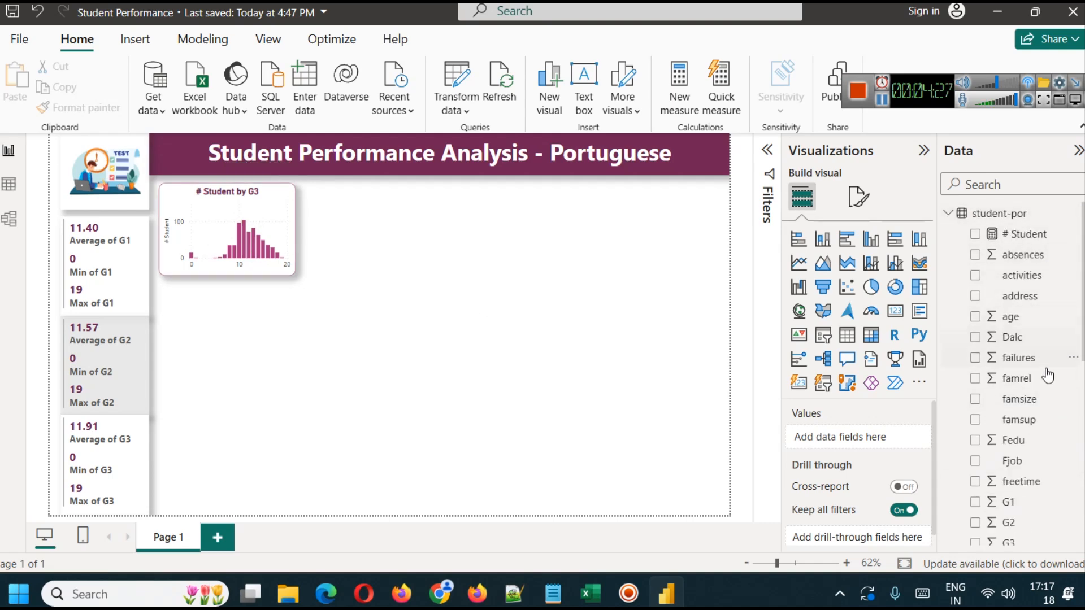
pyautogui.click(22, 194)
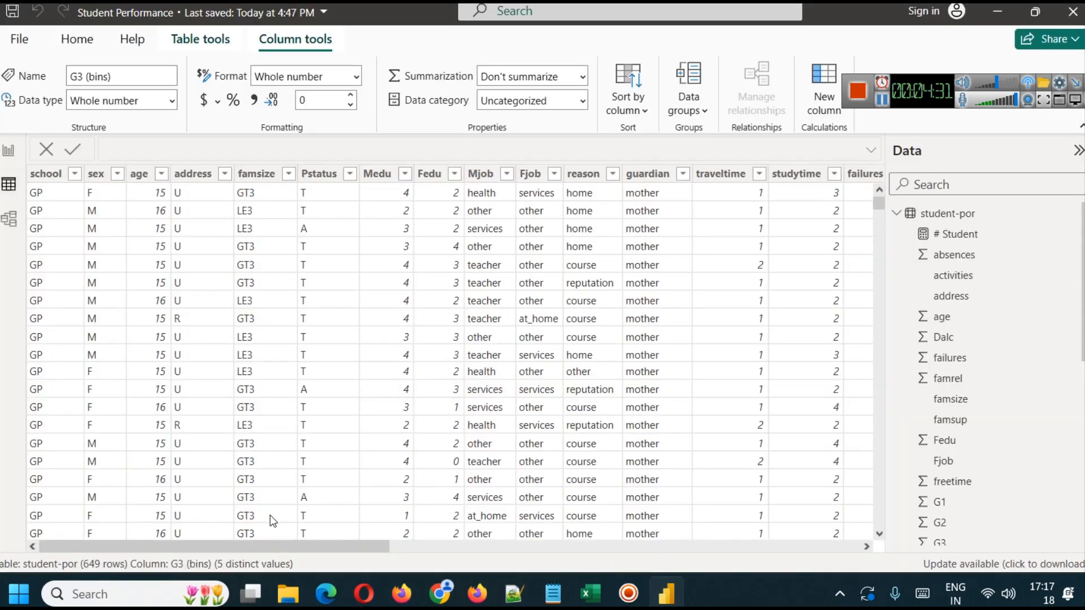
pyautogui.moveTo(300, 547); pyautogui.dragTo(865, 595)
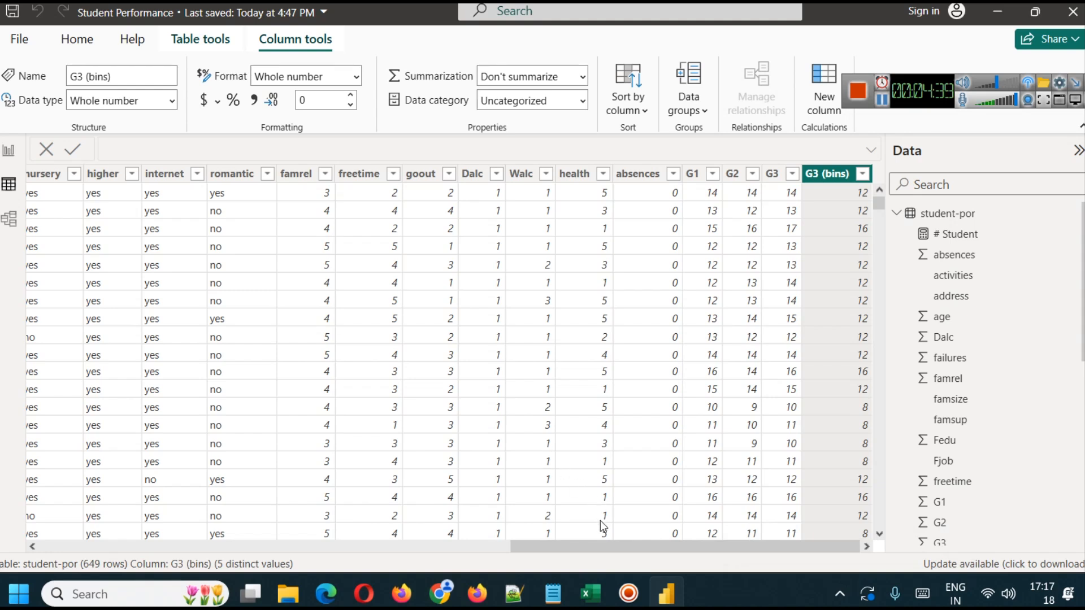
pyautogui.click(197, 174)
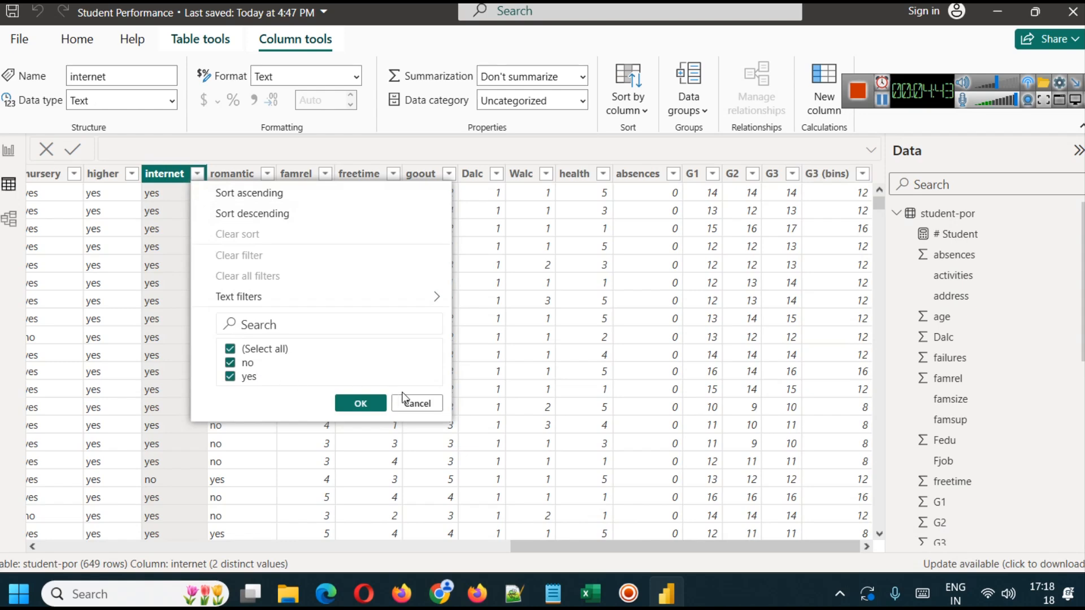
pyautogui.click(419, 403)
pyautogui.click(9, 152)
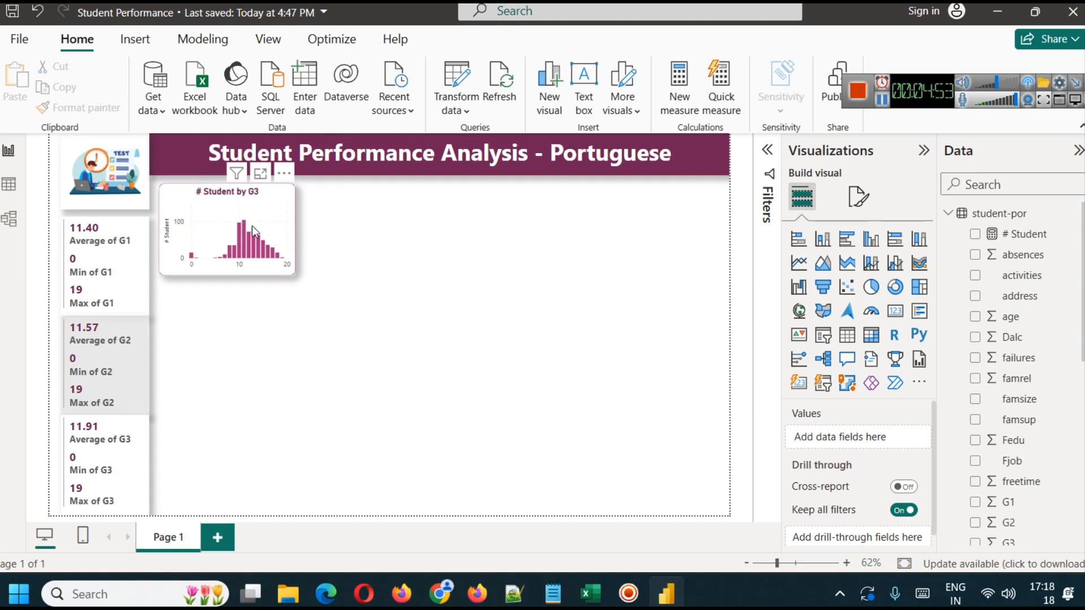
# - Find the internet field and add it as the legend of the G3 column chart
pyautogui.scroll(-5, 1045, 386)
pyautogui.scroll(-3, 1044, 386)
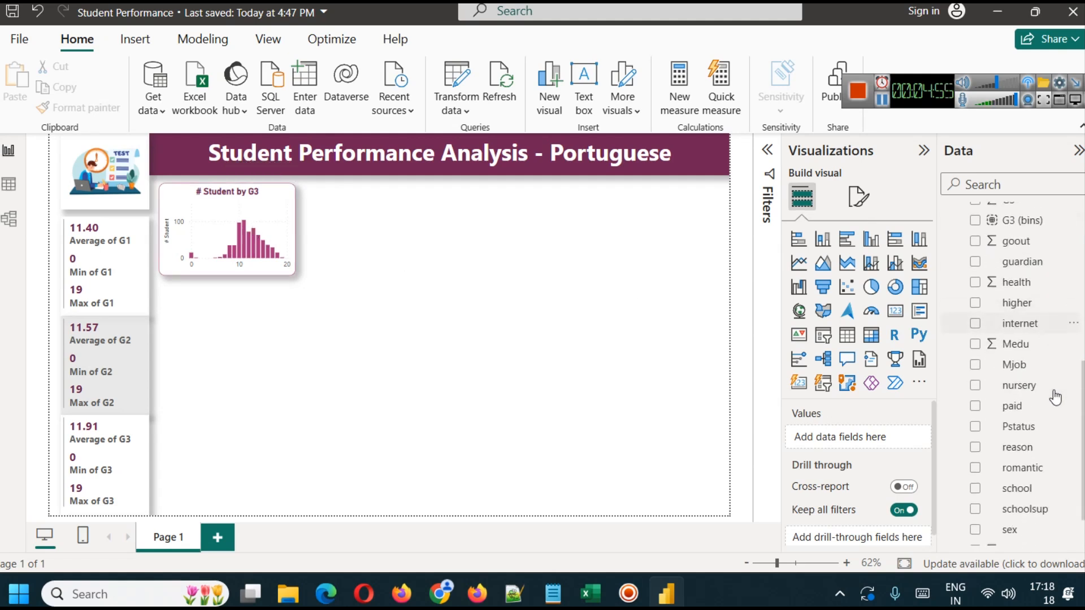
pyautogui.scroll(8, 1046, 425)
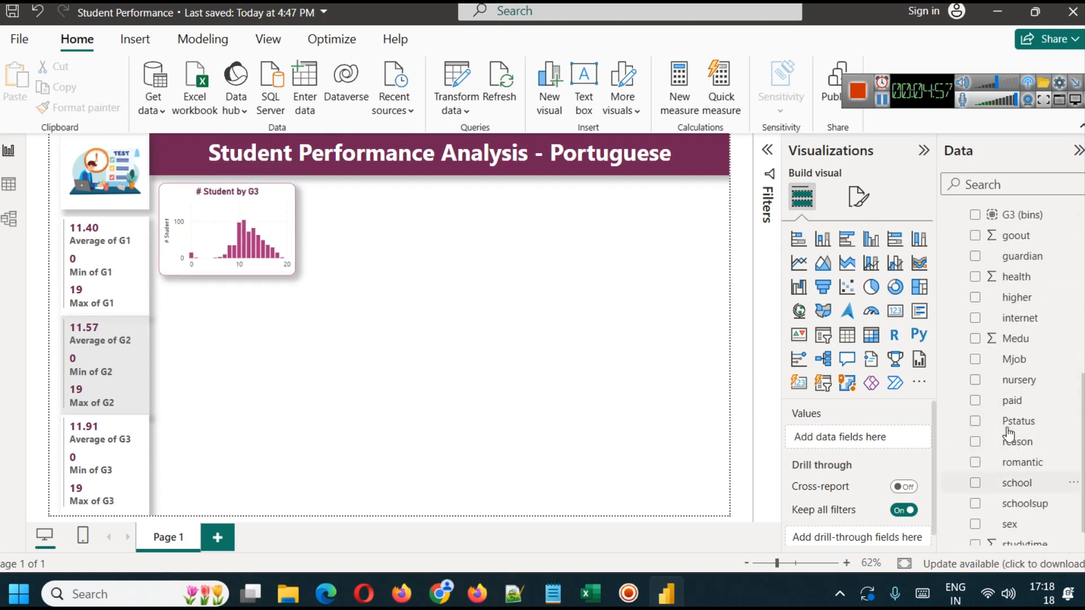
pyautogui.click(972, 179)
pyautogui.write('int')
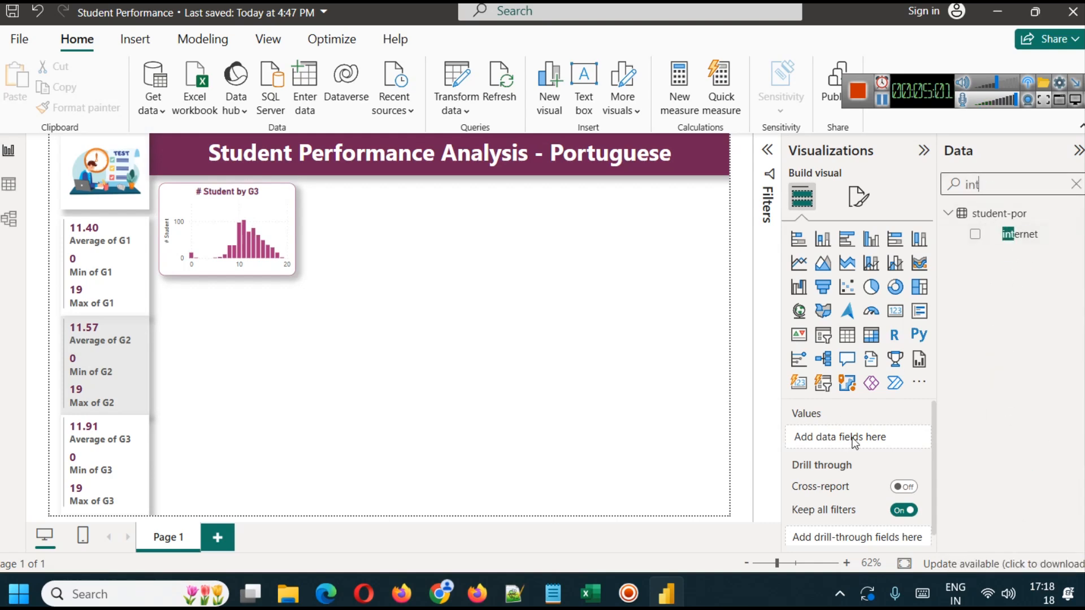
pyautogui.click(283, 229)
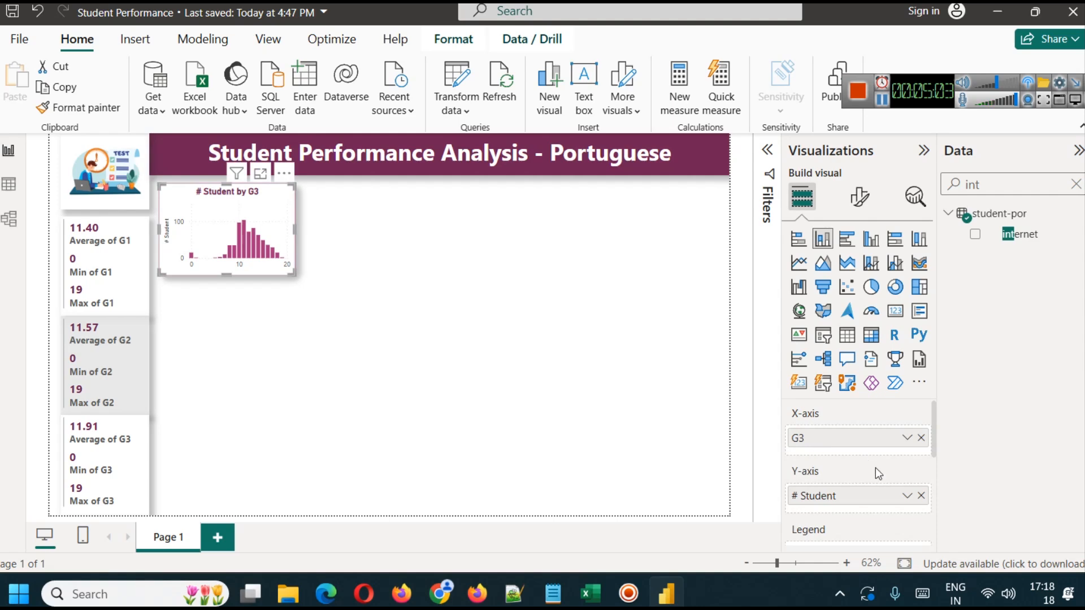
pyautogui.scroll(-2, 881, 491)
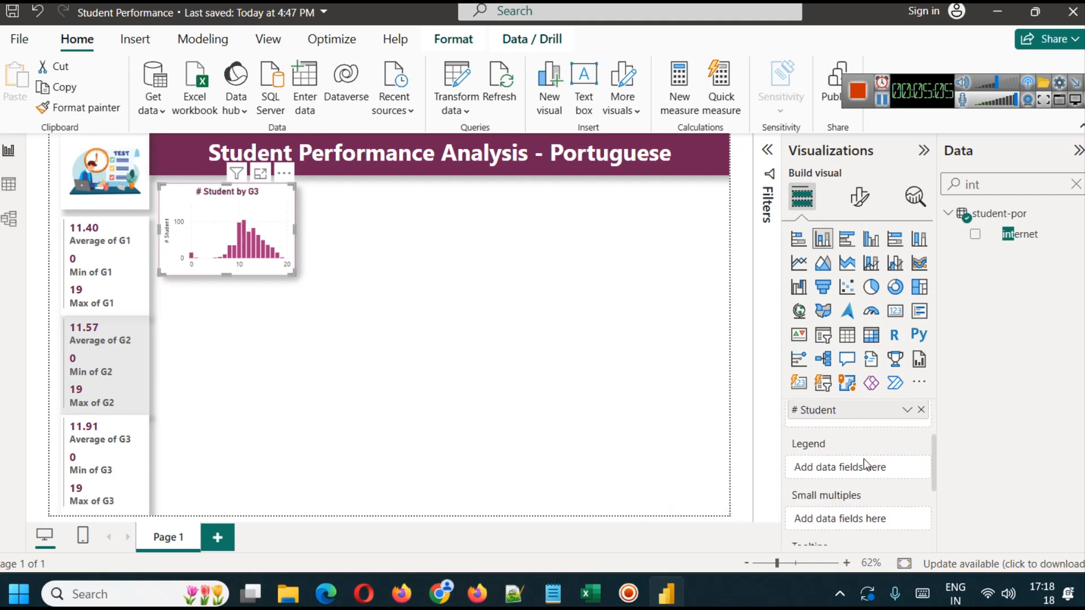
pyautogui.moveTo(1043, 240); pyautogui.dragTo(879, 472)
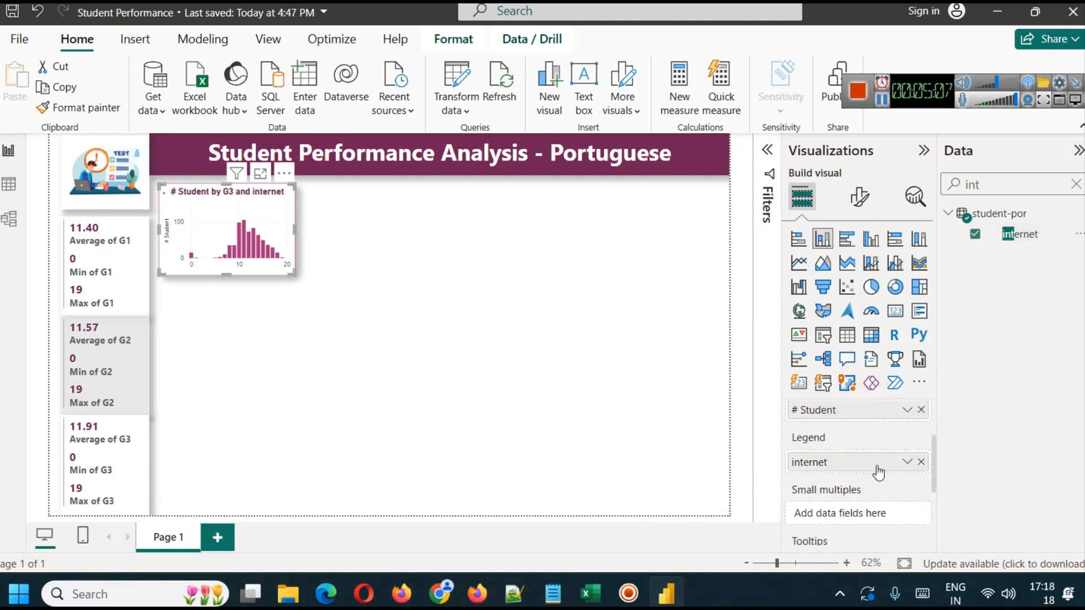
# - Examine the student counts by G3 and internet access in the enlarged stacked chart and return to the report page
pyautogui.click(261, 175)
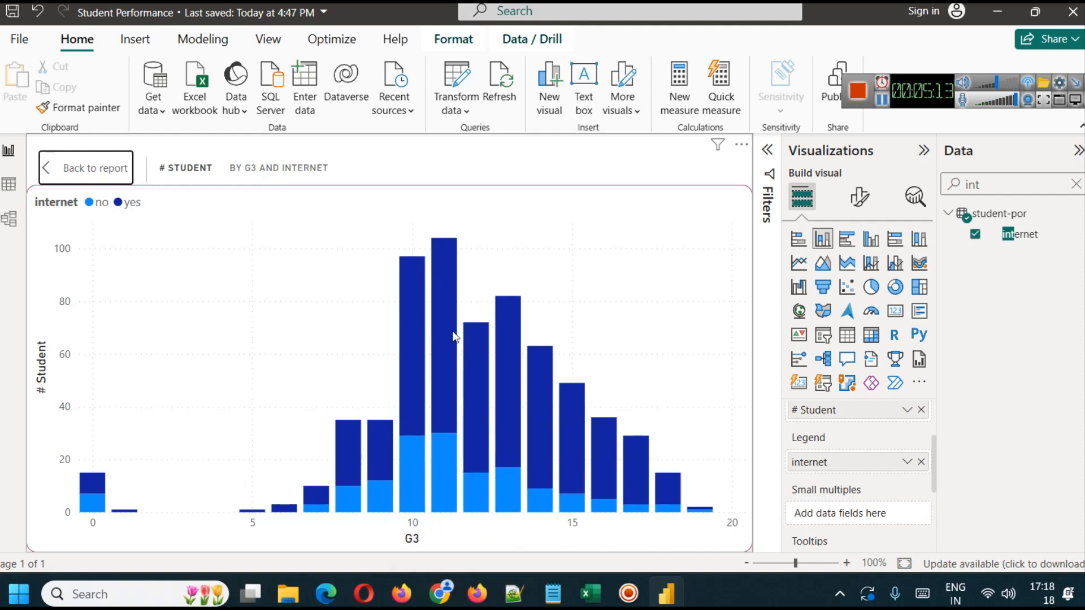
pyautogui.moveTo(437, 278)
pyautogui.moveTo(603, 456)
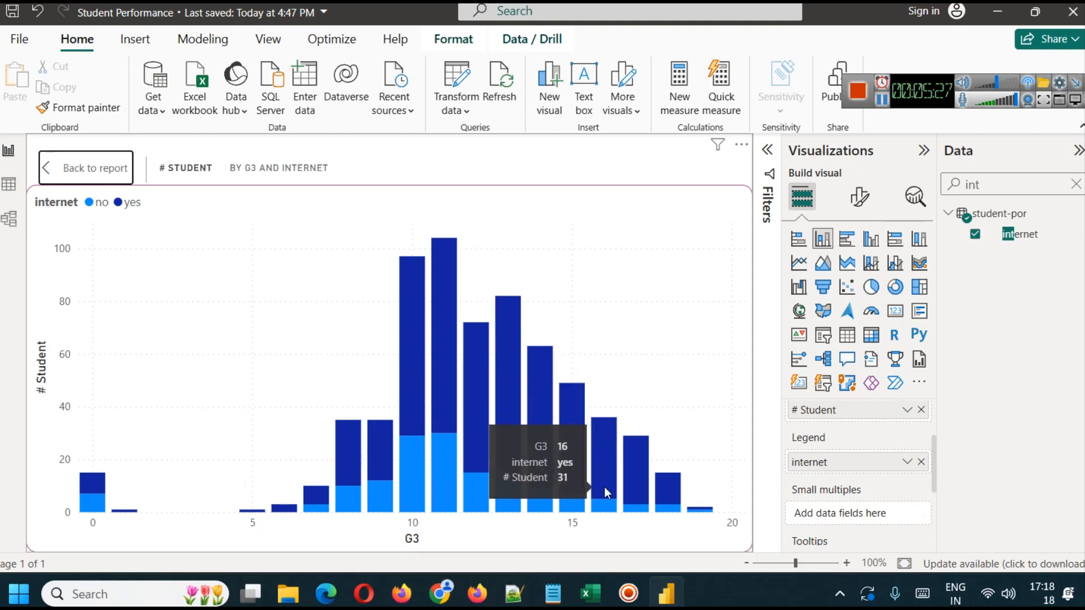
pyautogui.moveTo(640, 463)
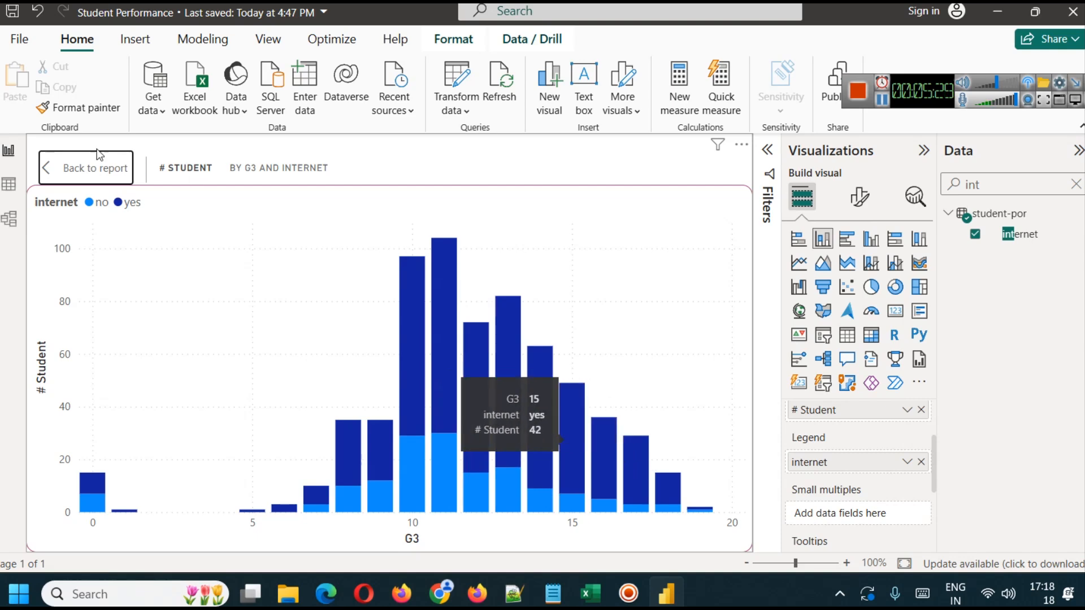
pyautogui.click(82, 168)
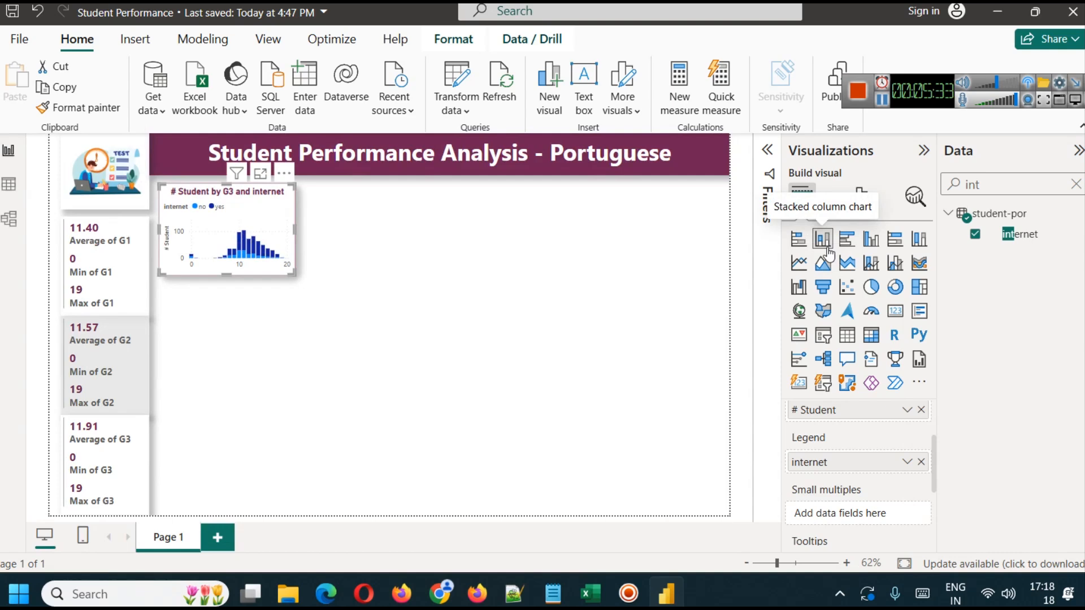
# - Change the G3 chart to a clustered column chart and compare its internet yes and no columns in the enlarged view
pyautogui.click(870, 240)
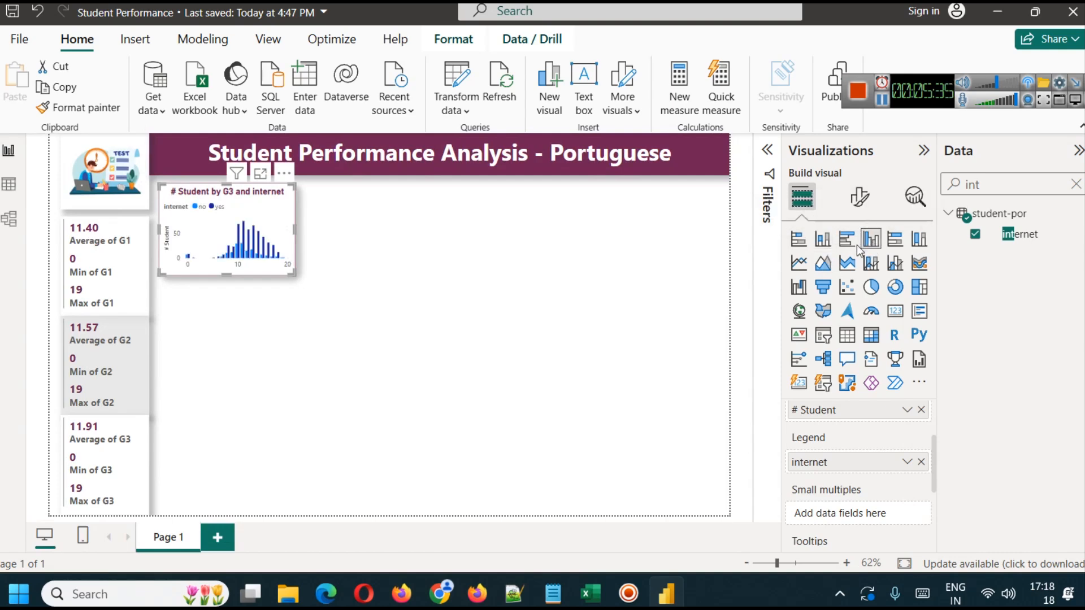
pyautogui.click(260, 171)
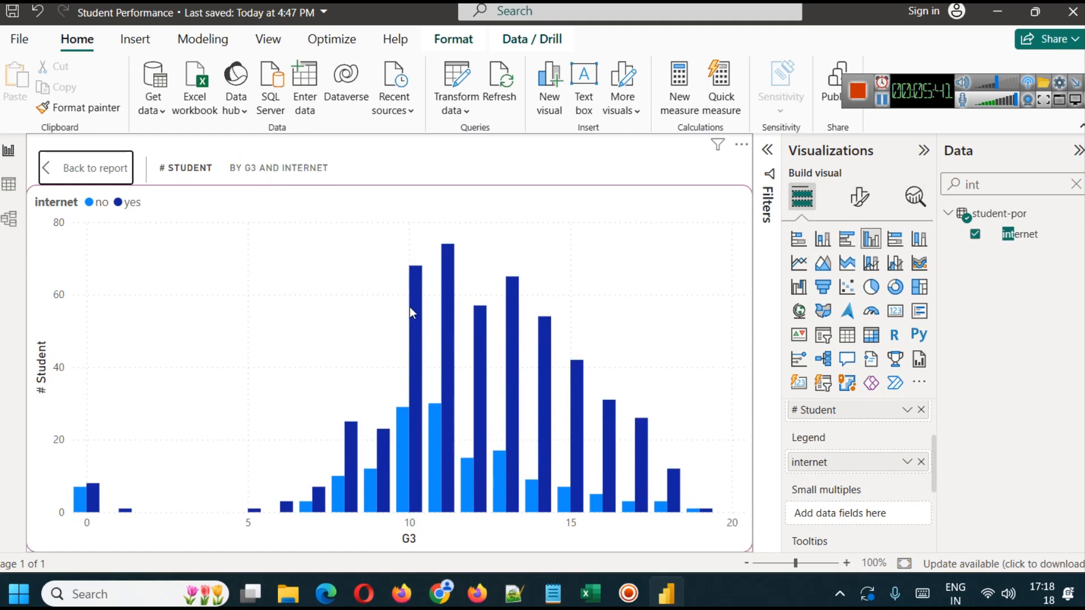
pyautogui.moveTo(423, 309)
pyautogui.moveTo(642, 449)
pyautogui.click(79, 163)
pyautogui.click(333, 247)
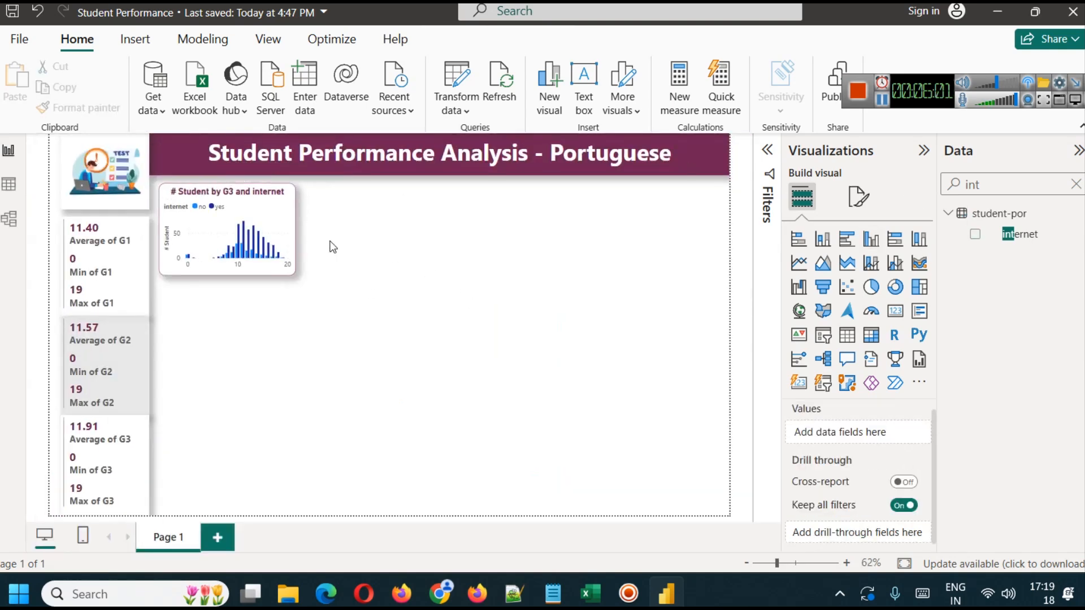
# - Set the column color of the G3 chart's "no" series to red
pyautogui.click(289, 222)
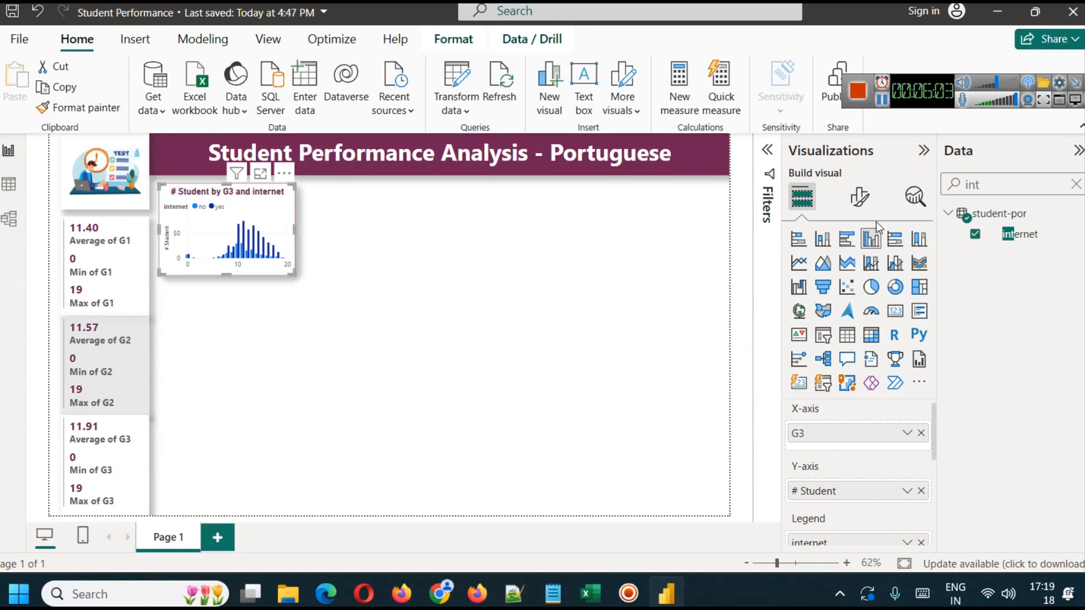
pyautogui.click(860, 196)
pyautogui.scroll(-1, 865, 350)
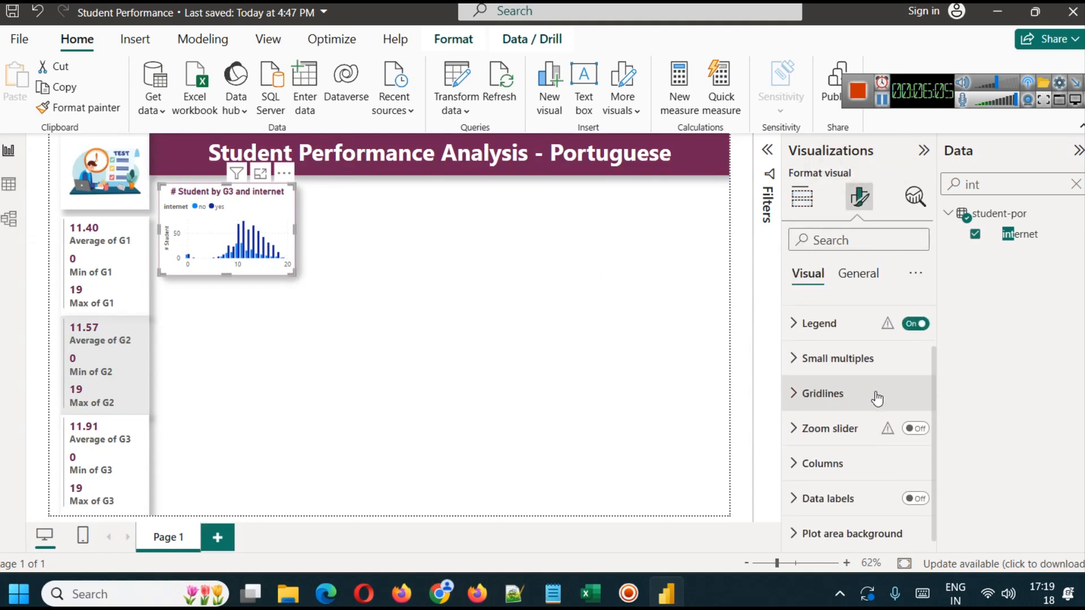
pyautogui.click(860, 453)
pyautogui.scroll(-5, 863, 439)
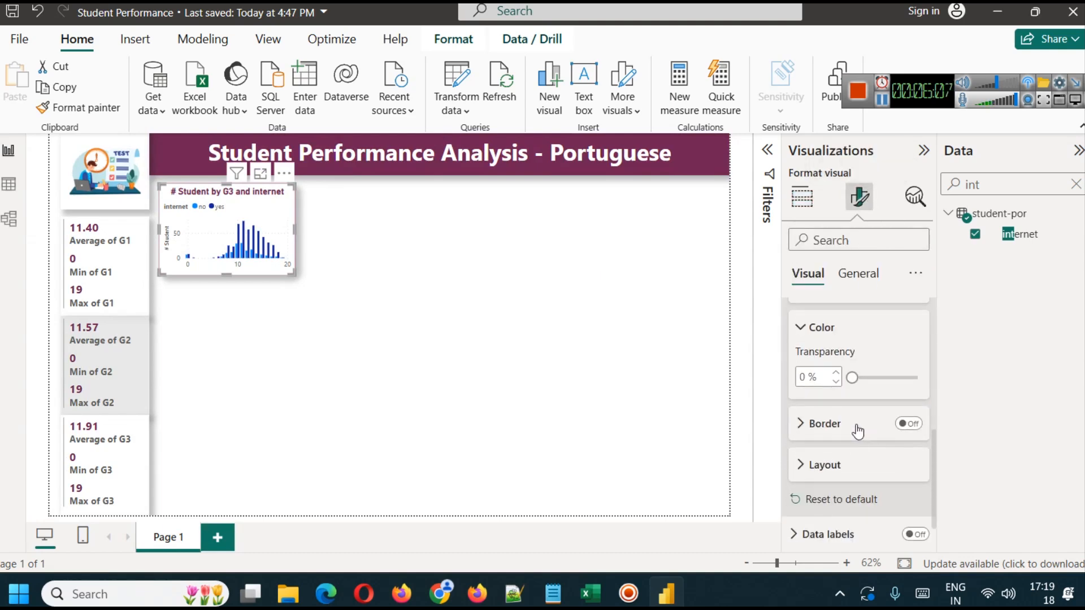
pyautogui.scroll(5, 871, 396)
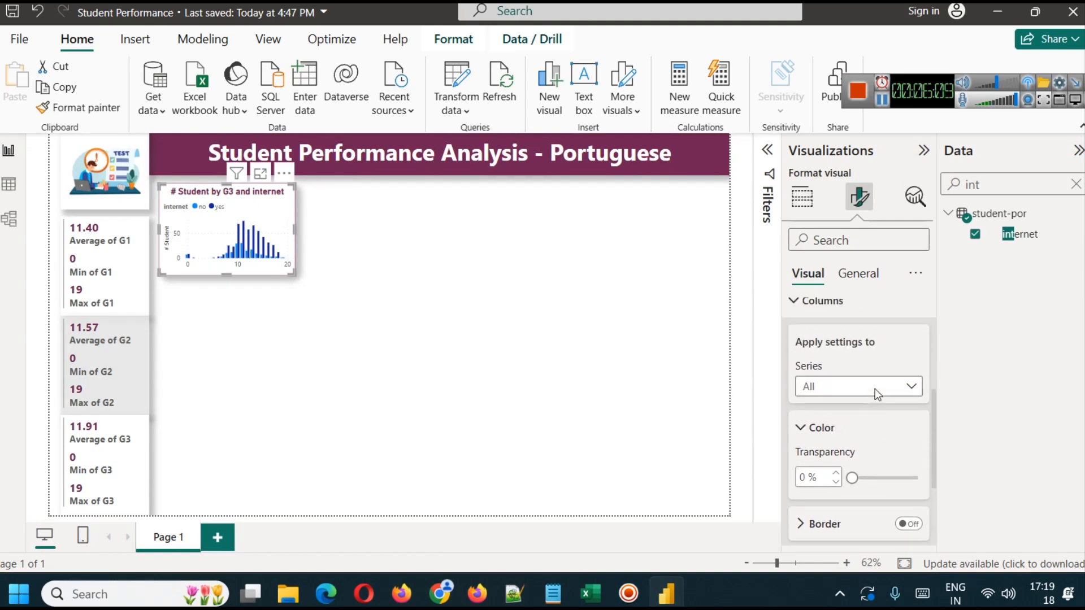
pyautogui.click(857, 418)
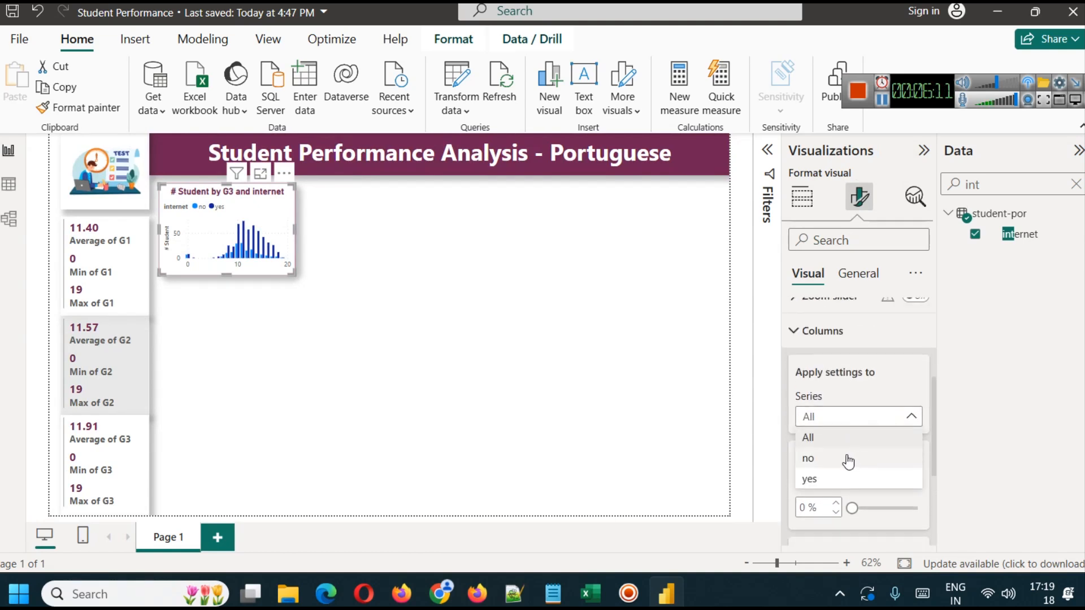
pyautogui.click(847, 459)
pyautogui.scroll(-2, 842, 455)
pyautogui.click(828, 417)
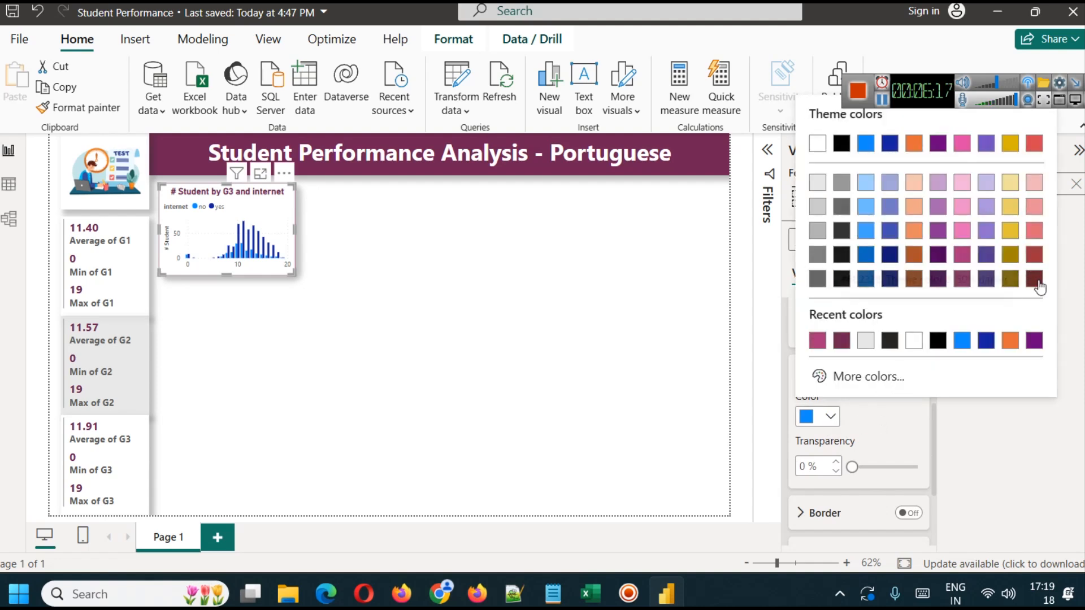
pyautogui.click(1040, 146)
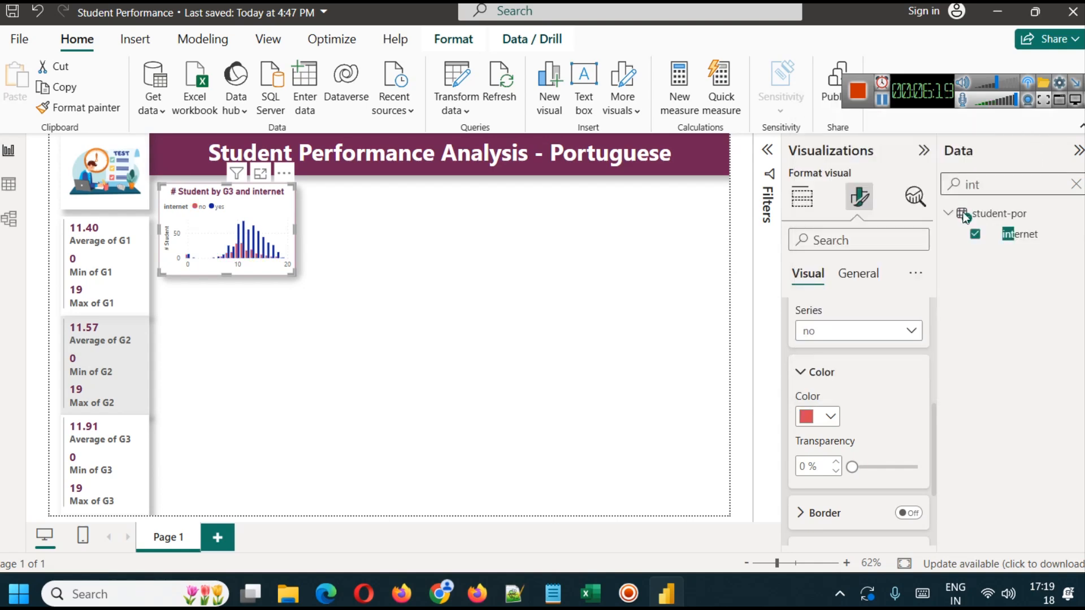
# - Set the column color of the G3 chart's "yes" series to the dark plum used in the title banner
pyautogui.scroll(-1, 813, 458)
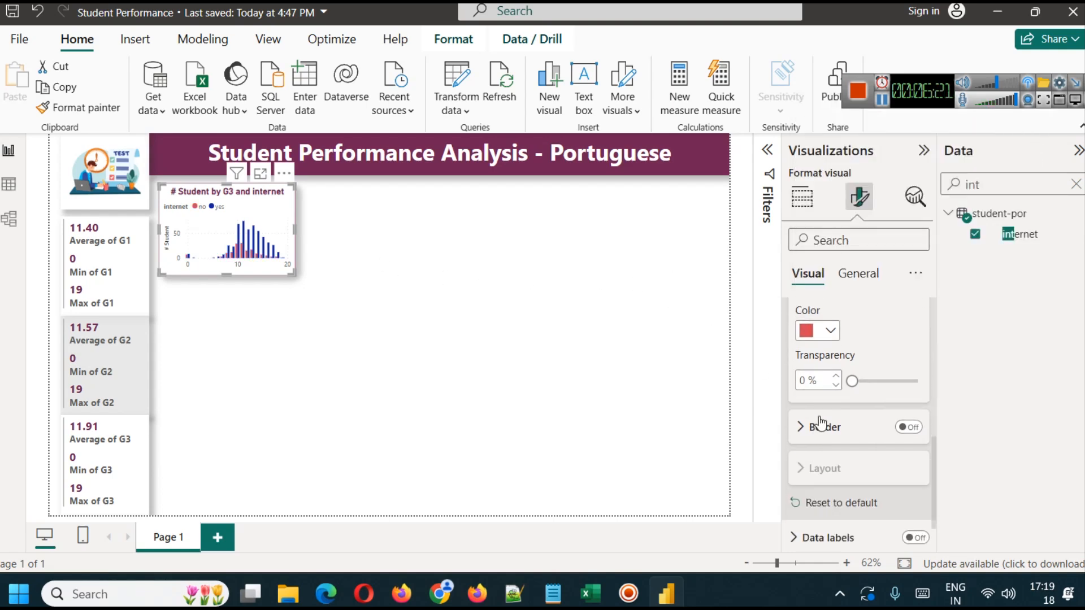
pyautogui.scroll(2, 819, 431)
pyautogui.click(848, 331)
pyautogui.click(835, 394)
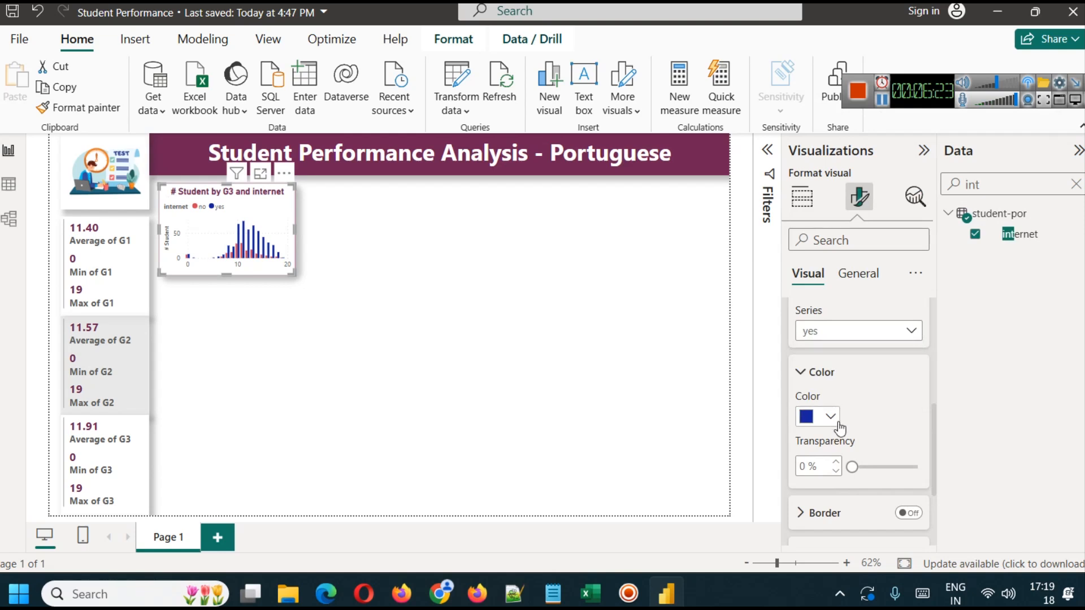
pyautogui.click(831, 418)
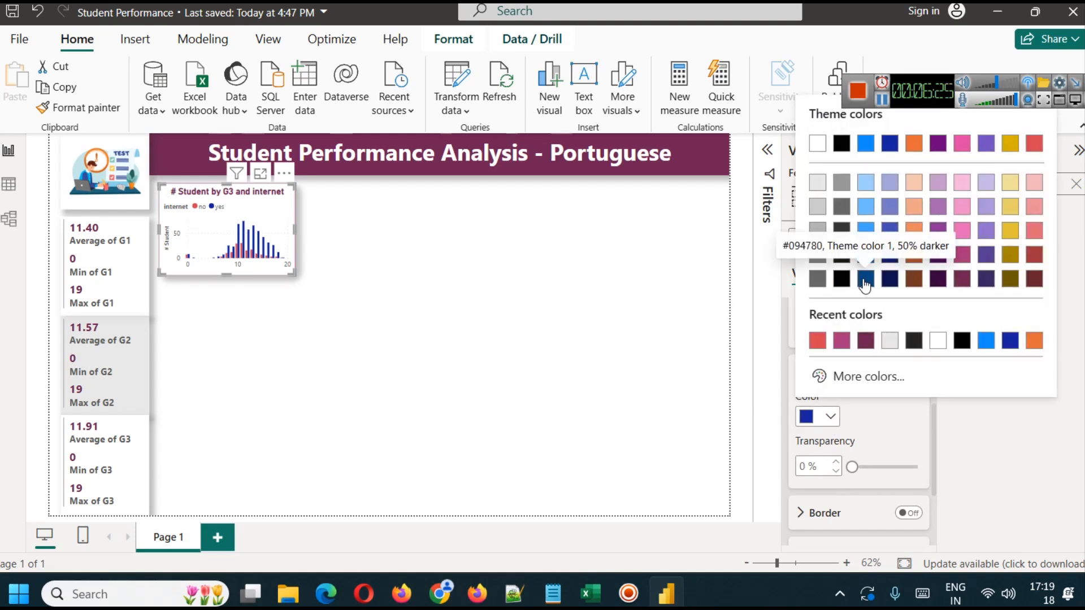
pyautogui.click(859, 281)
pyautogui.click(823, 419)
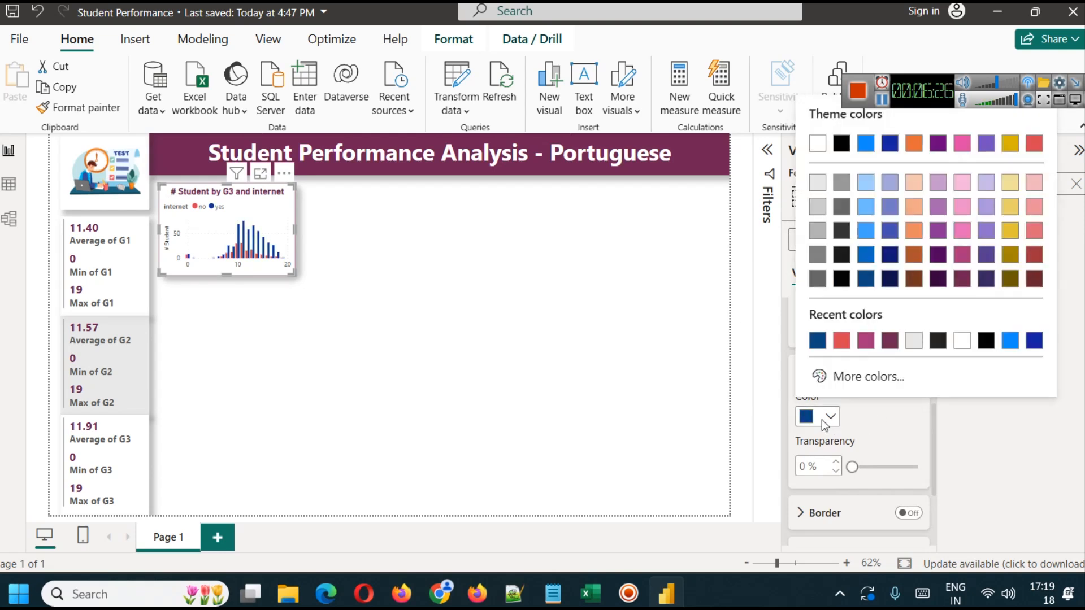
pyautogui.click(889, 342)
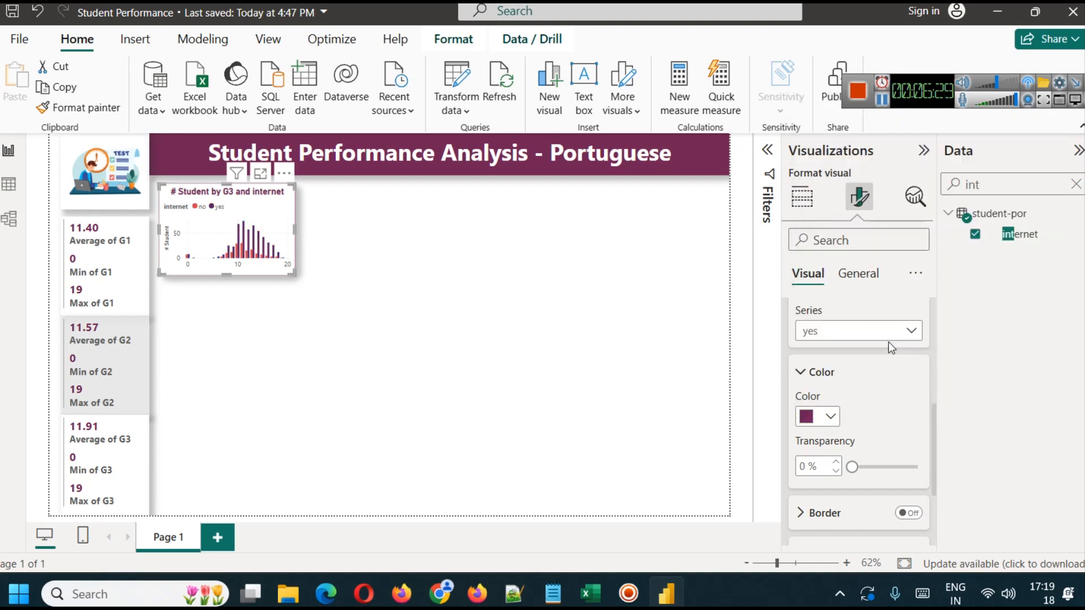
pyautogui.click(326, 333)
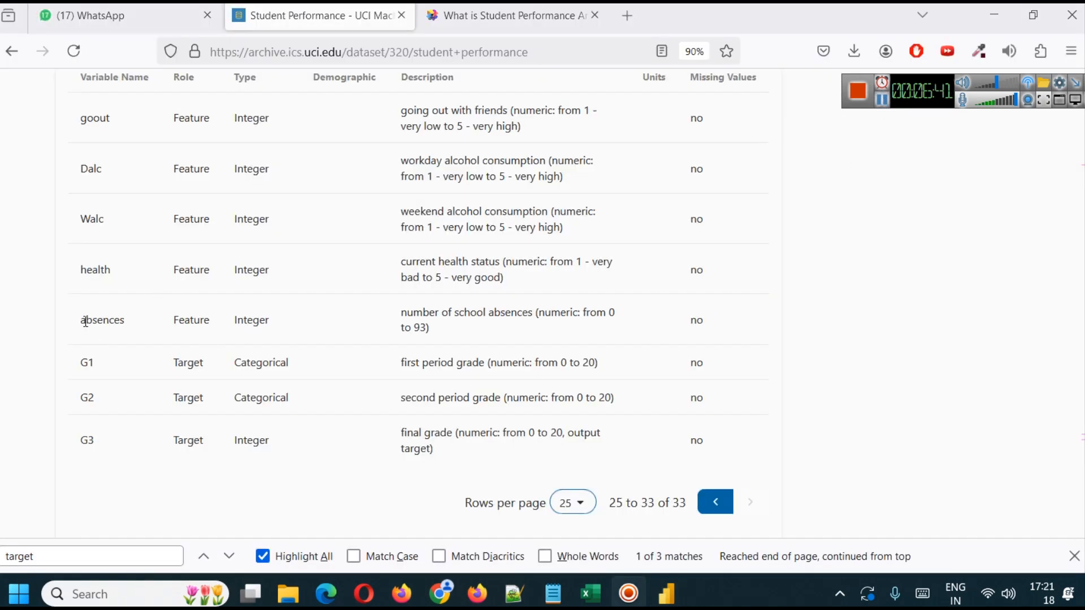
# - Review the absences and grade variables in the UCI dataset page and the absences column in the data table, ending on the report page
pyautogui.moveTo(85, 321); pyautogui.dragTo(473, 326)
pyautogui.click(491, 327)
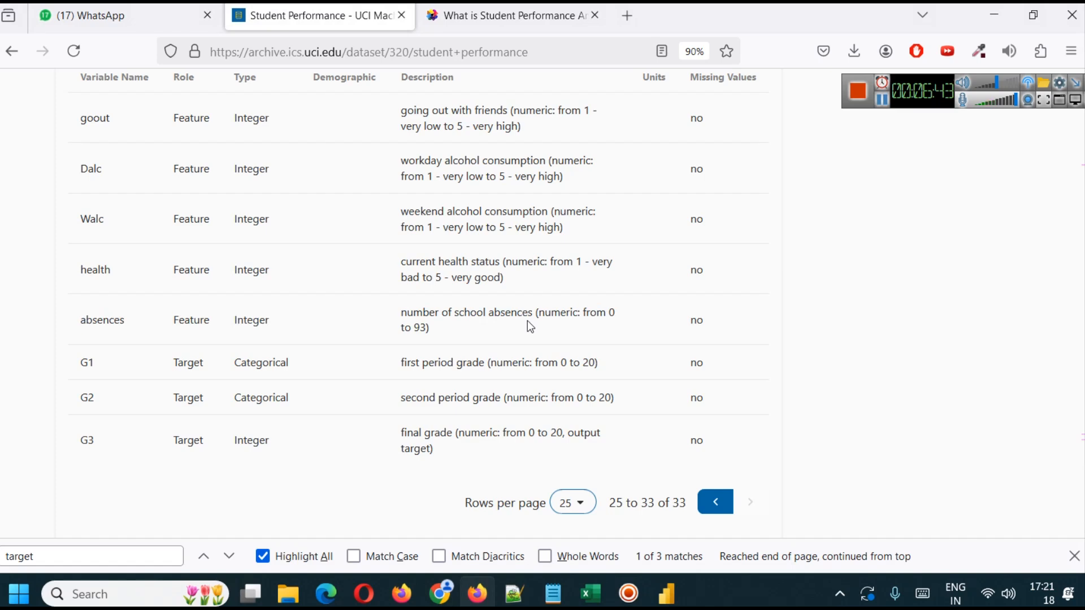
pyautogui.click(669, 580)
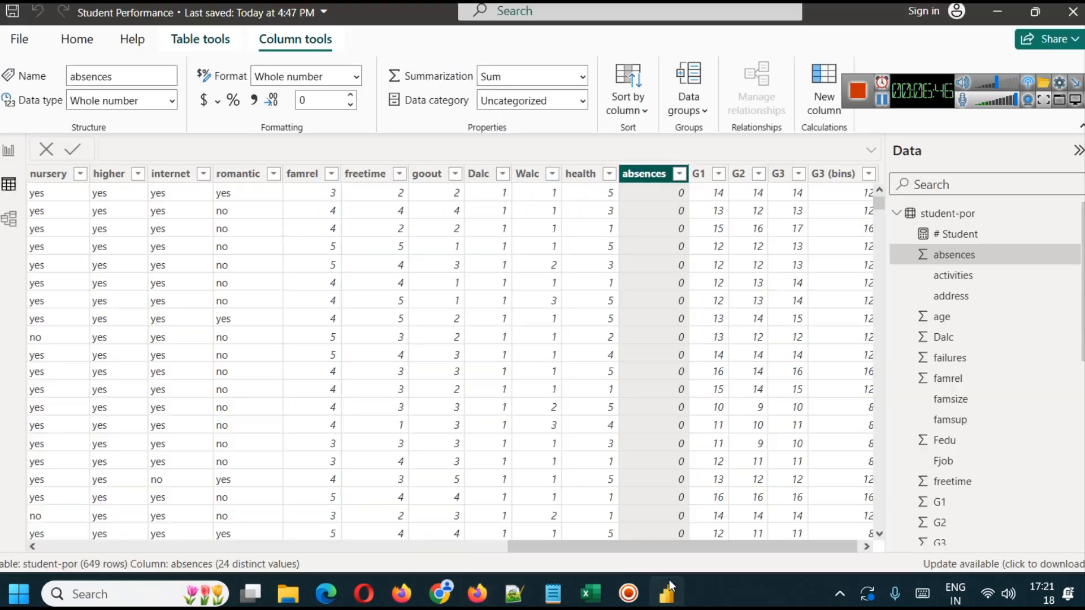
pyautogui.click(7, 153)
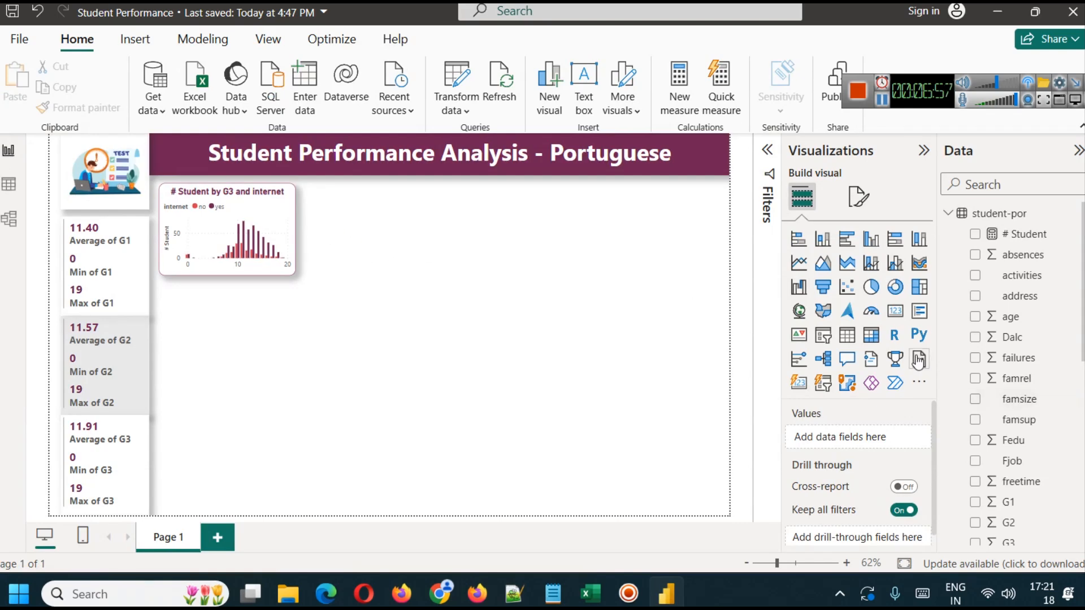
# - Add a scatter chart, narrow it to about the width of the G3 column chart, and place it directly beside that chart
pyautogui.click(848, 288)
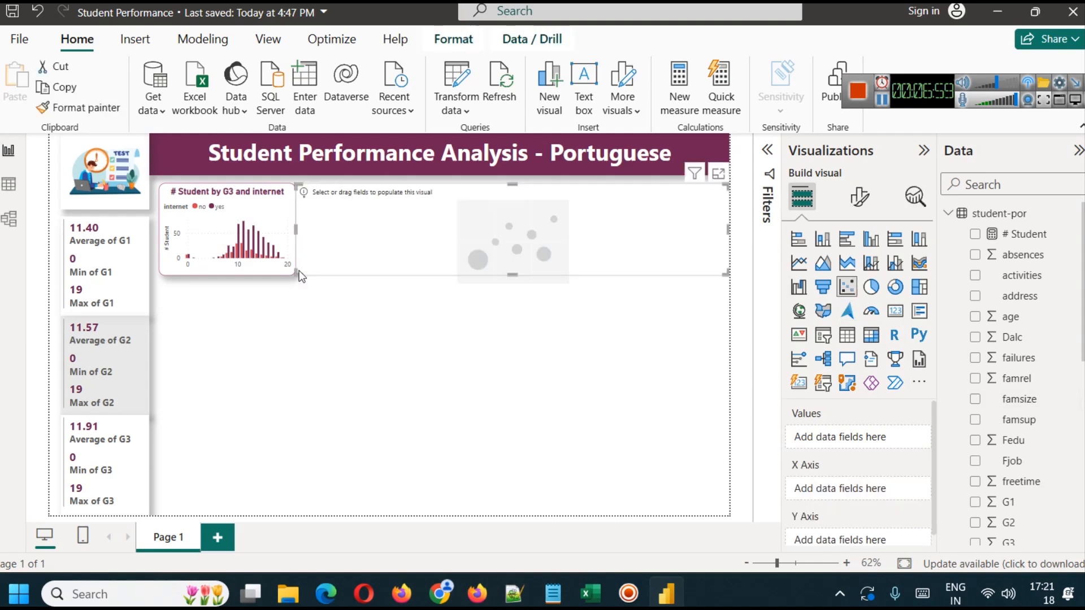
pyautogui.moveTo(294, 227); pyautogui.dragTo(590, 231)
pyautogui.moveTo(665, 224); pyautogui.dragTo(385, 225)
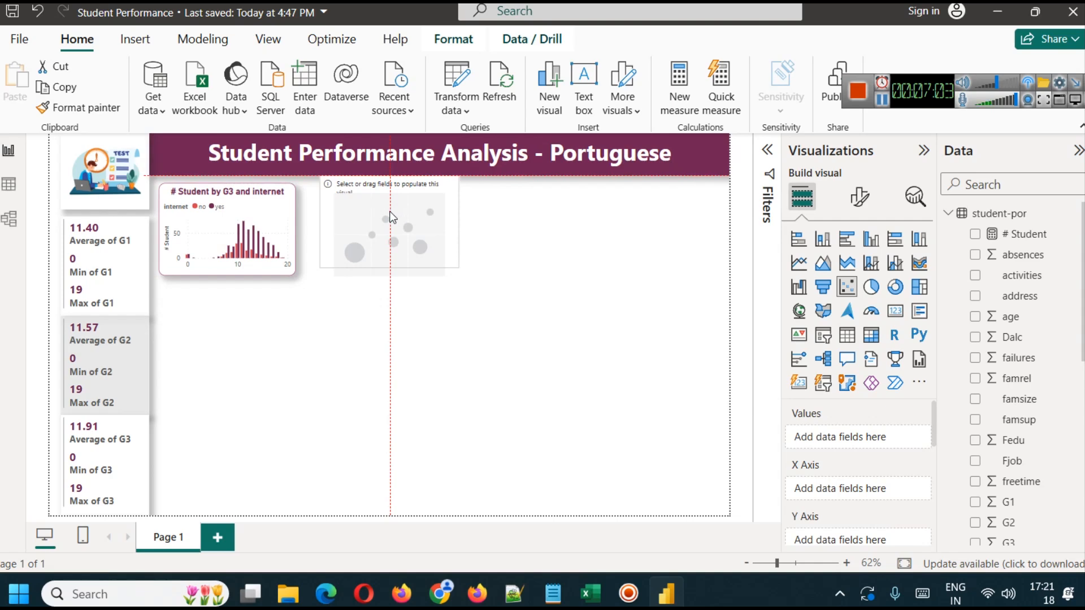
pyautogui.click(506, 251)
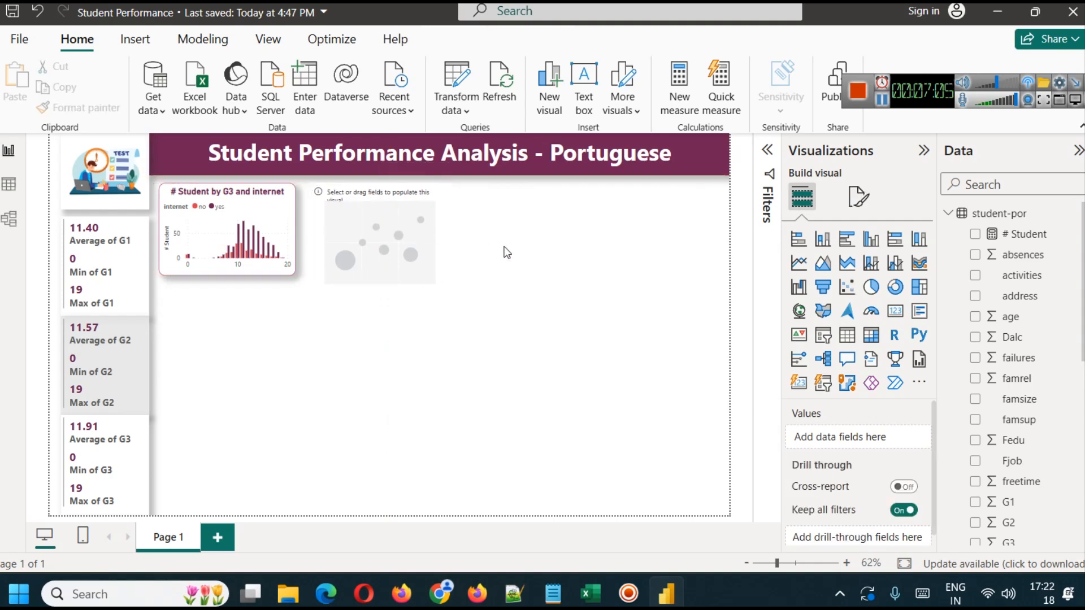
pyautogui.click(394, 235)
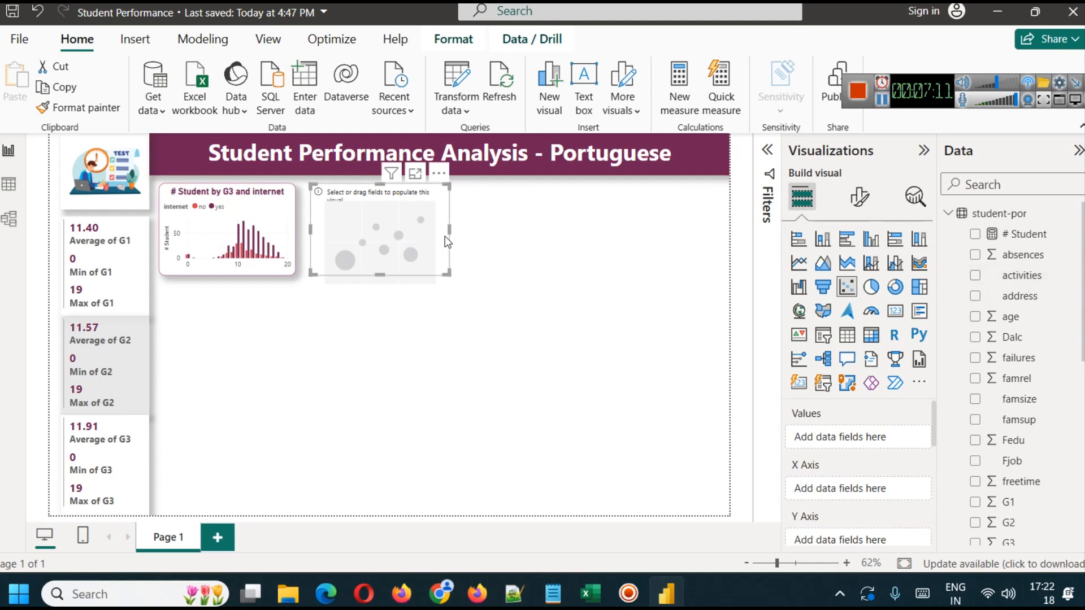
pyautogui.moveTo(449, 235); pyautogui.dragTo(445, 235)
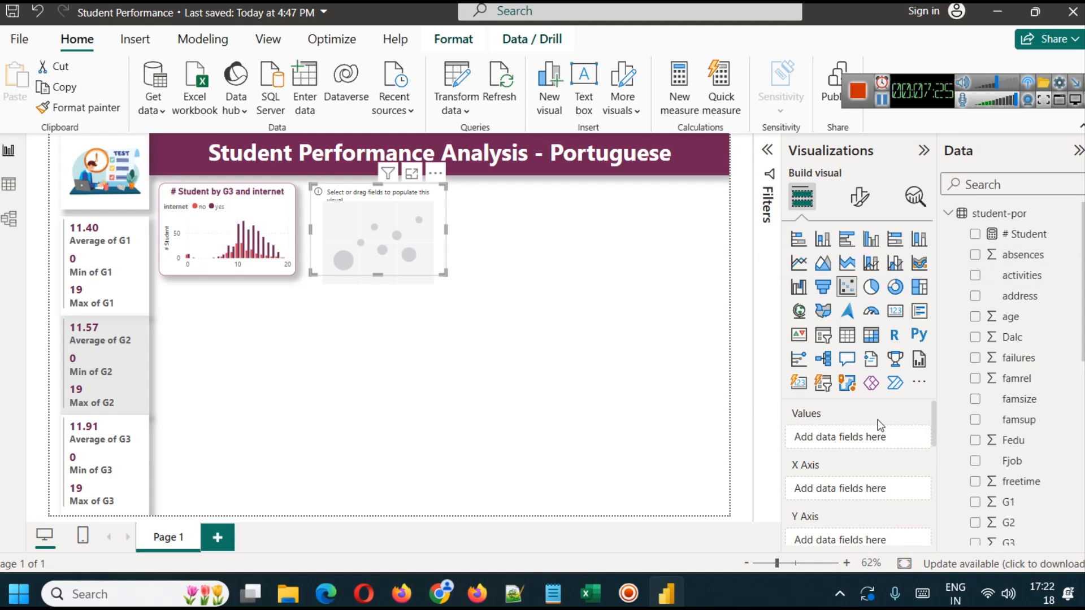
# - Assign absences to the scatter chart's X axis and G3 to its Y axis
pyautogui.moveTo(869, 479); pyautogui.dragTo(874, 487)
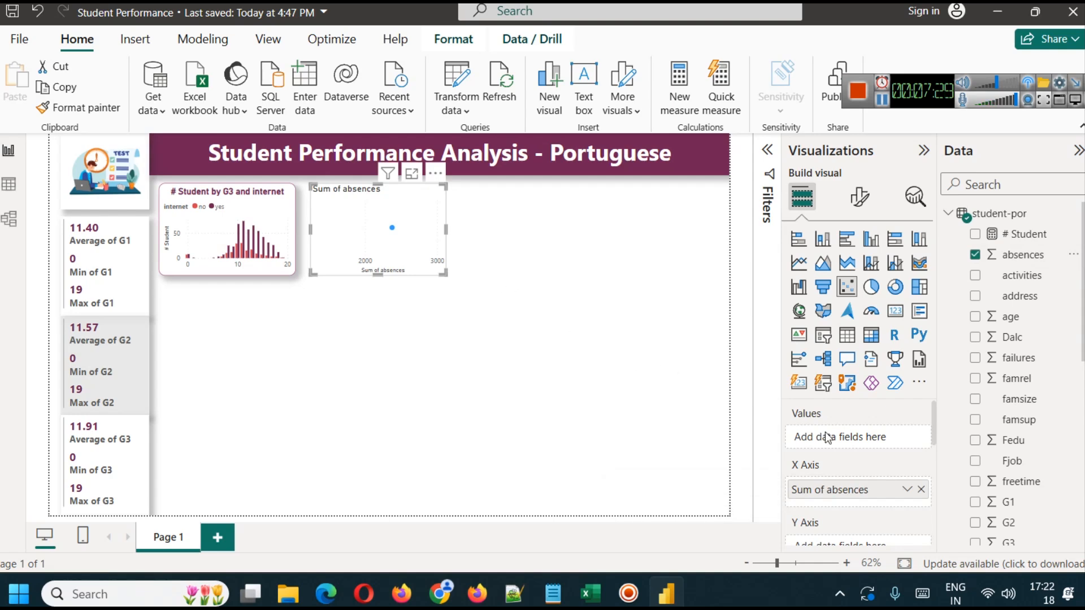
pyautogui.scroll(-2, 831, 438)
pyautogui.scroll(-3, 1026, 455)
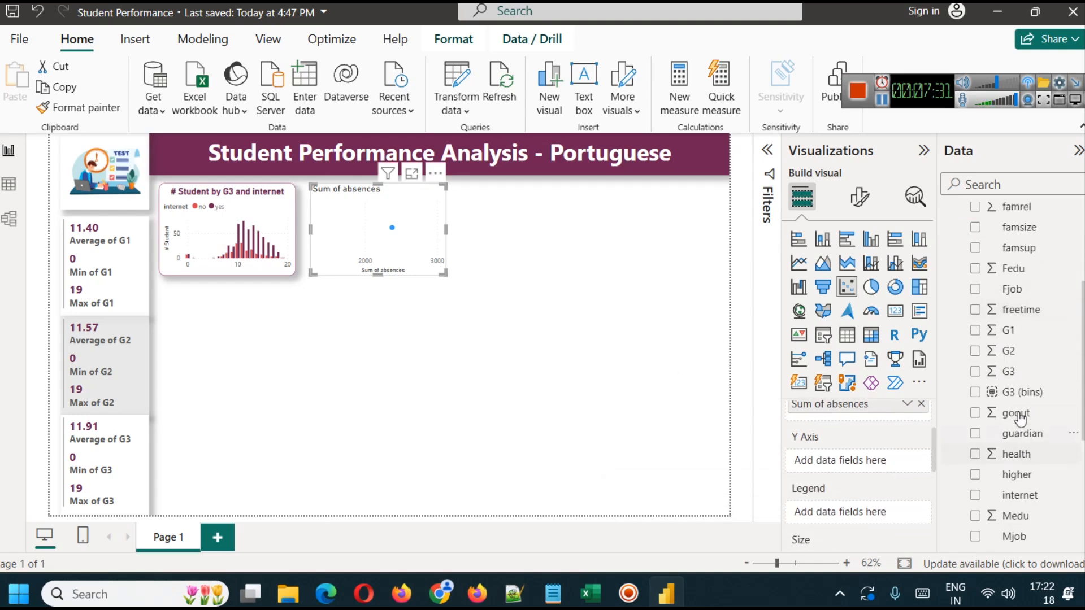
pyautogui.moveTo(1027, 380); pyautogui.dragTo(872, 460)
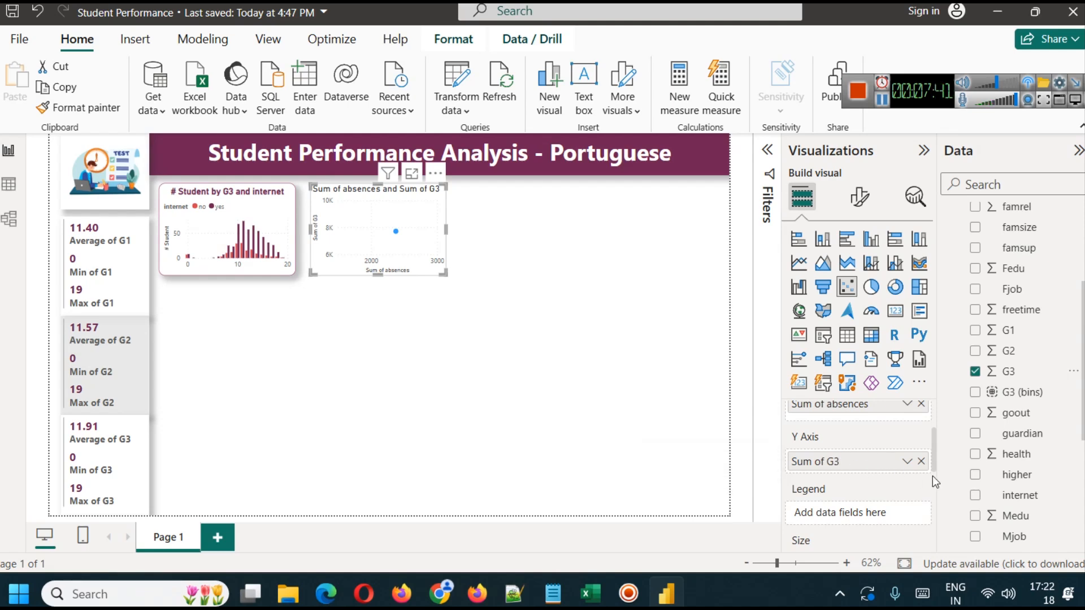
pyautogui.moveTo(933, 441); pyautogui.dragTo(934, 434)
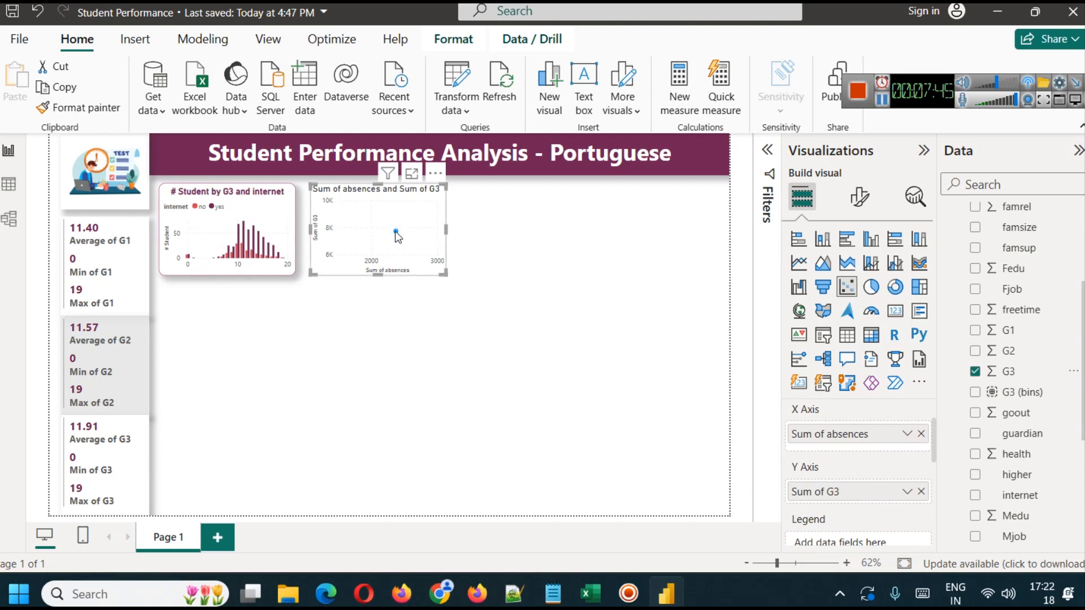
# - Set both absences and G3 in the scatter chart to Don't summarize
pyautogui.moveTo(396, 233)
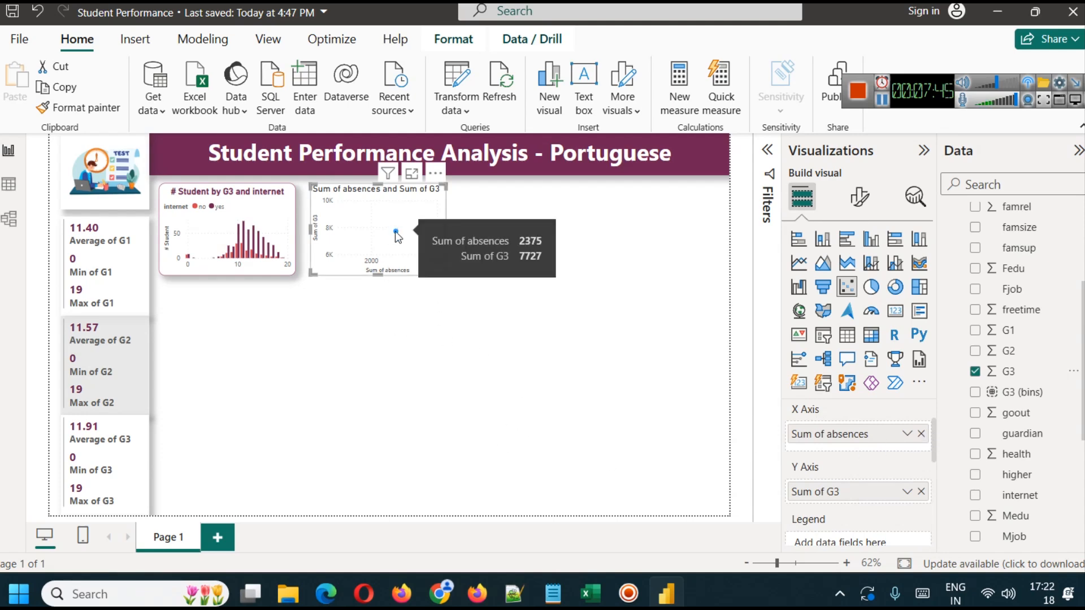
pyautogui.click(907, 434)
pyautogui.click(960, 202)
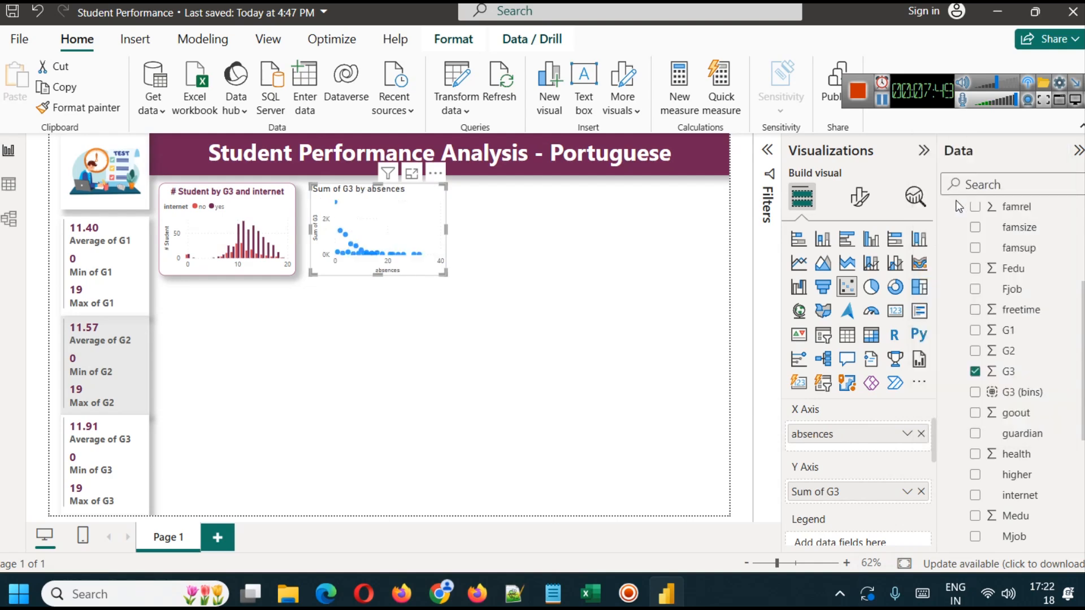
pyautogui.click(907, 491)
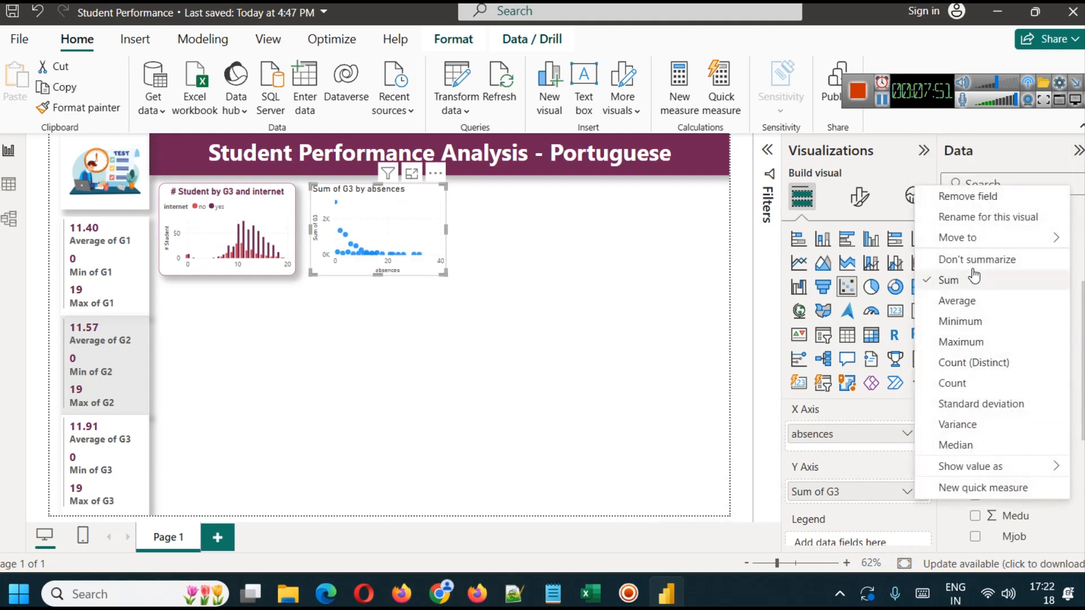
pyautogui.click(960, 257)
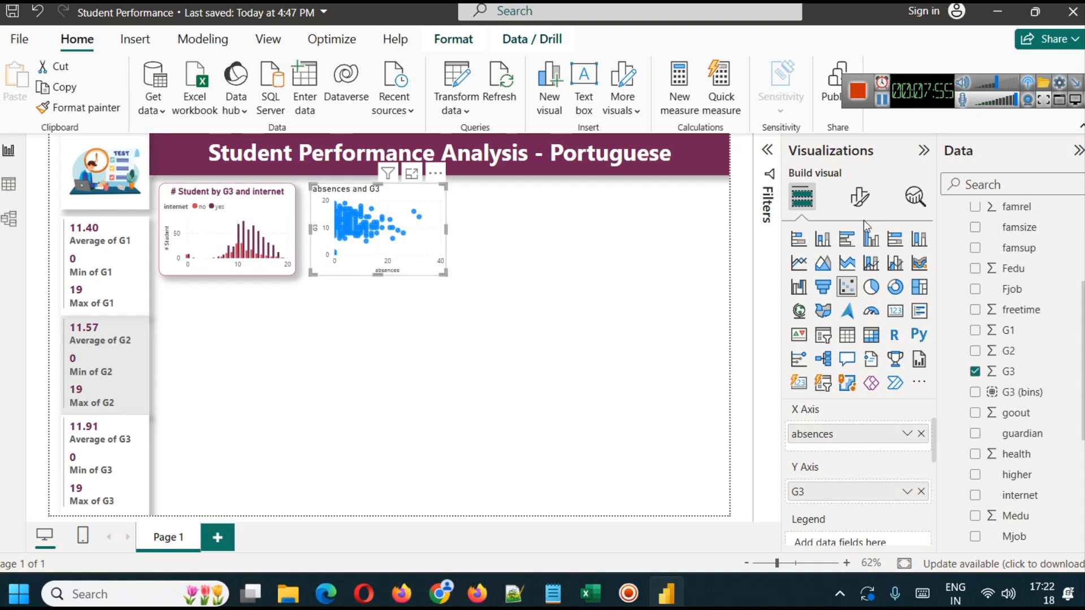
# - Turn on the trend line for the absences and G3 scatter chart and inspect it in the enlarged view
pyautogui.click(916, 196)
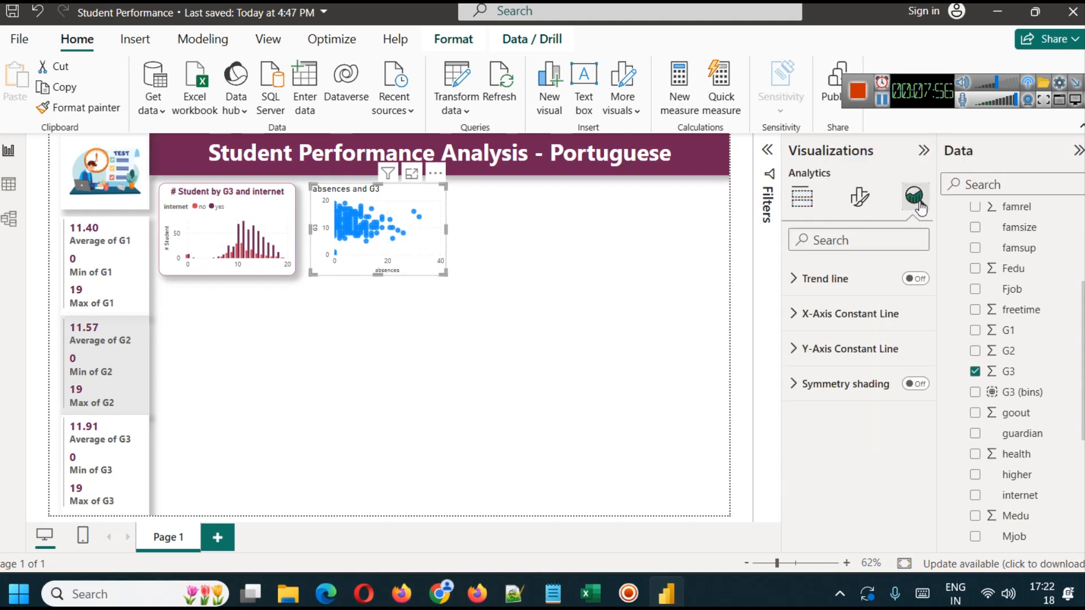
pyautogui.click(916, 279)
pyautogui.click(410, 174)
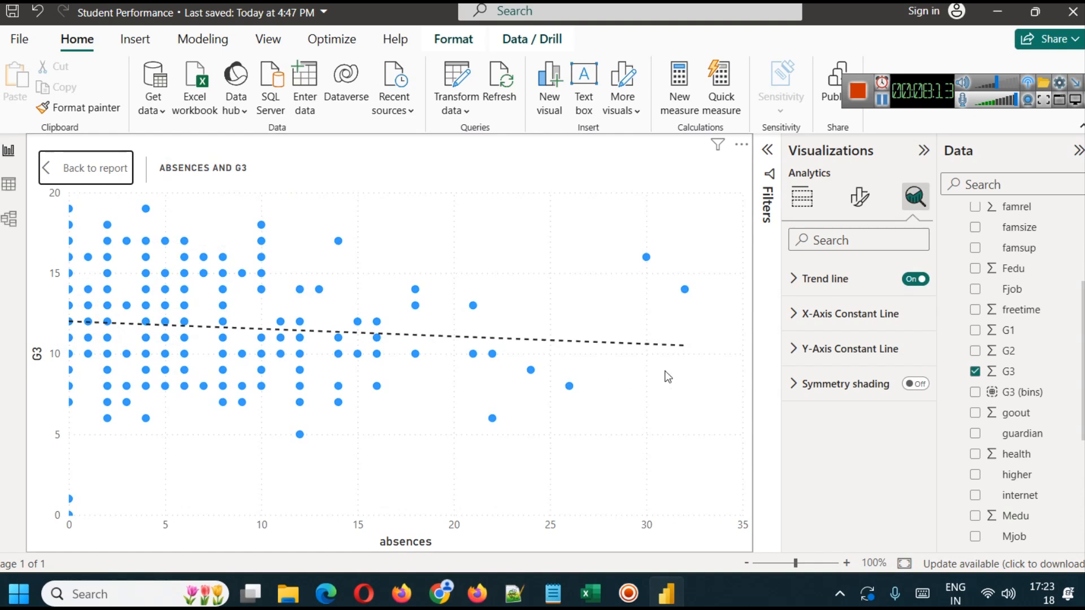
pyautogui.click(95, 168)
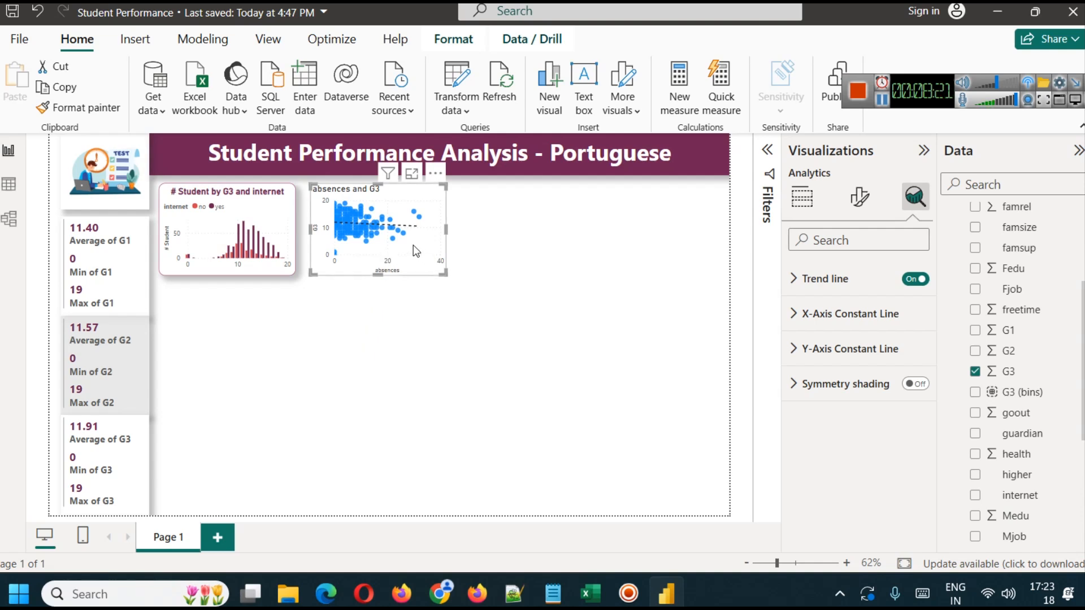
pyautogui.click(412, 174)
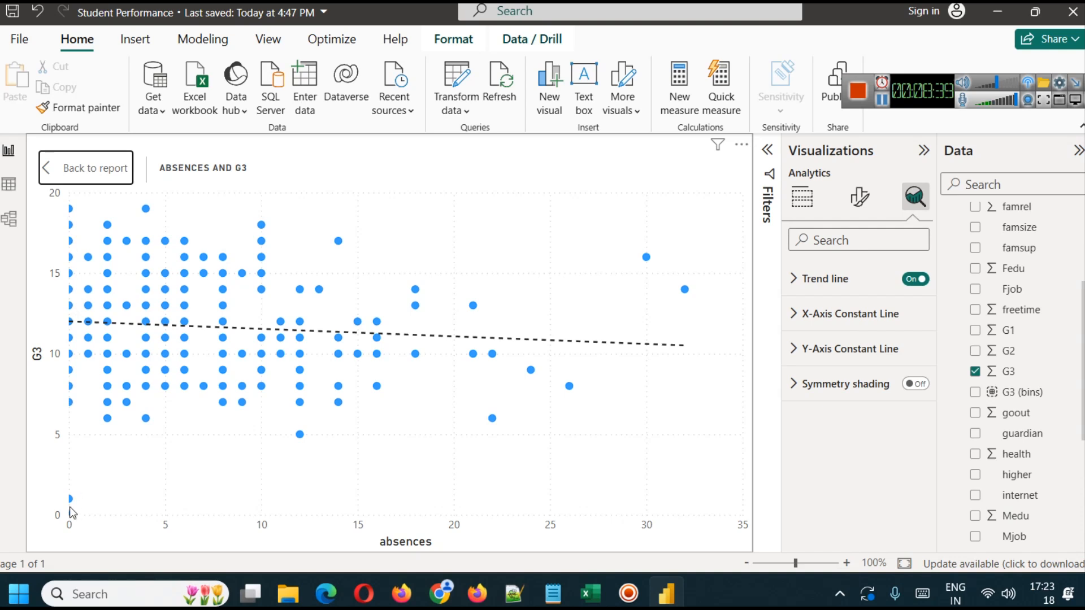
# - Return the scatter chart to the report page and change its marker shape to diamonds
pyautogui.moveTo(71, 517)
pyautogui.click(65, 168)
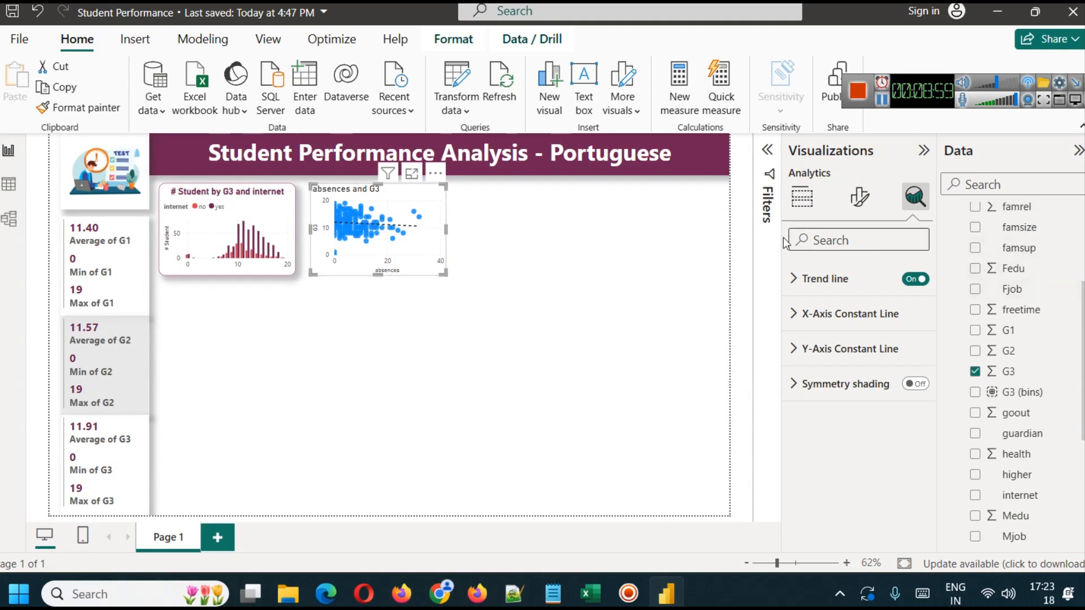
pyautogui.click(860, 196)
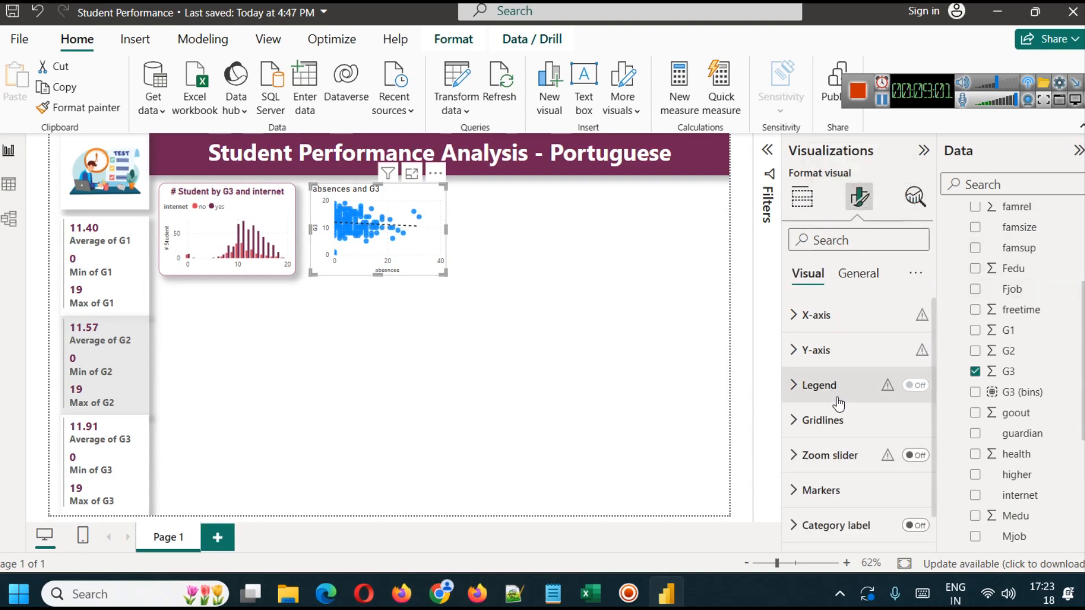
pyautogui.scroll(-1, 837, 402)
pyautogui.click(821, 458)
pyautogui.scroll(-6, 828, 425)
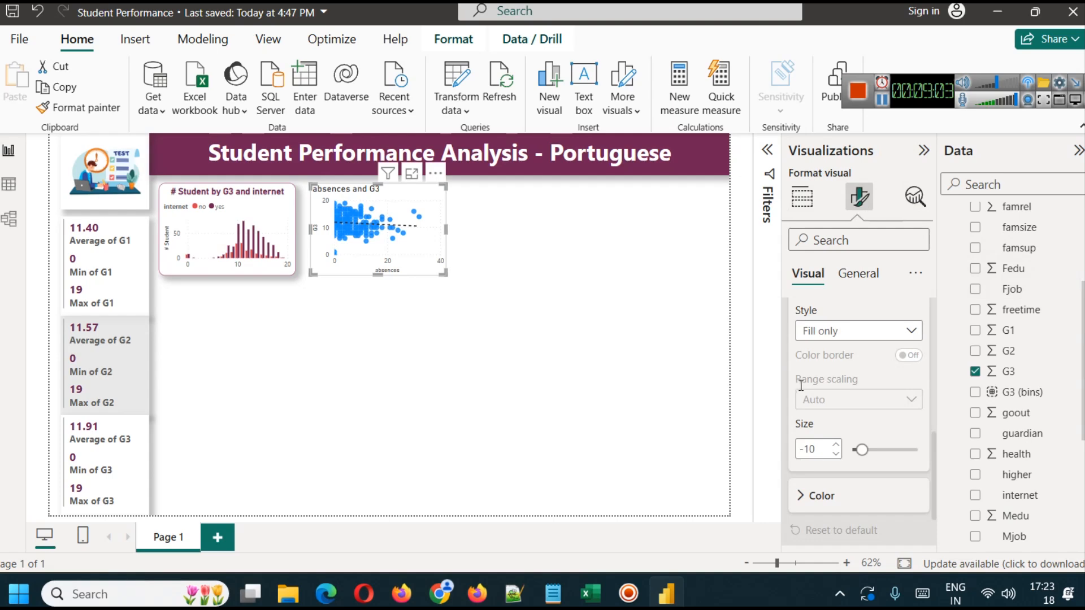
pyautogui.scroll(2, 830, 377)
pyautogui.click(829, 377)
pyautogui.click(825, 433)
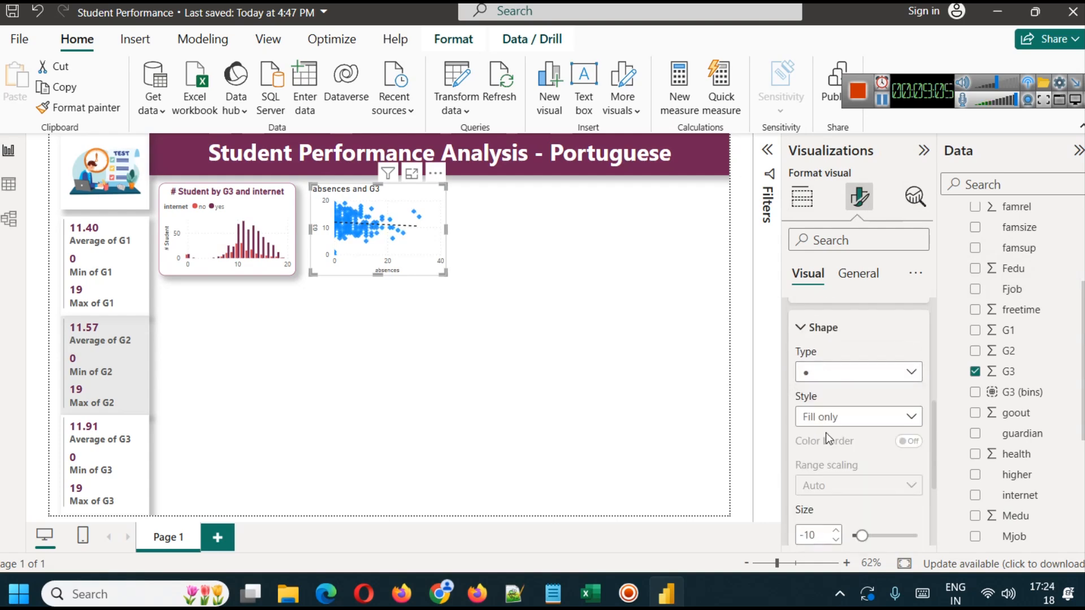
# - Fine-tune the scatter chart's marker size by raising it to -6 and lowering it three units
pyautogui.scroll(-3, 824, 422)
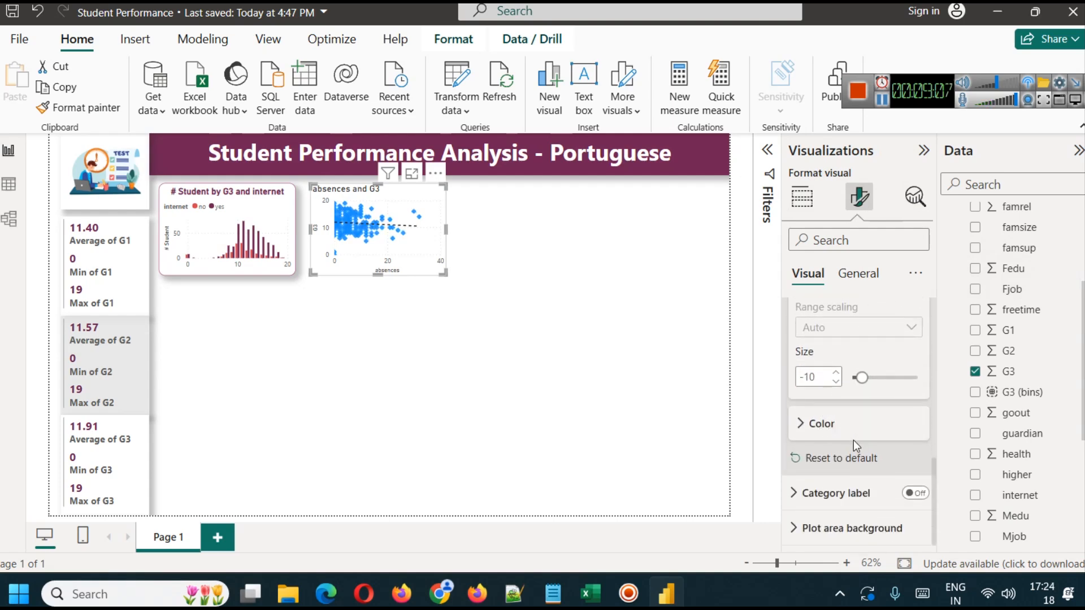
pyautogui.moveTo(858, 378)
pyautogui.mouseDown()
pyautogui.moveTo(926, 377)
pyautogui.moveTo(829, 371)
pyautogui.moveTo(864, 378)
pyautogui.mouseUp()
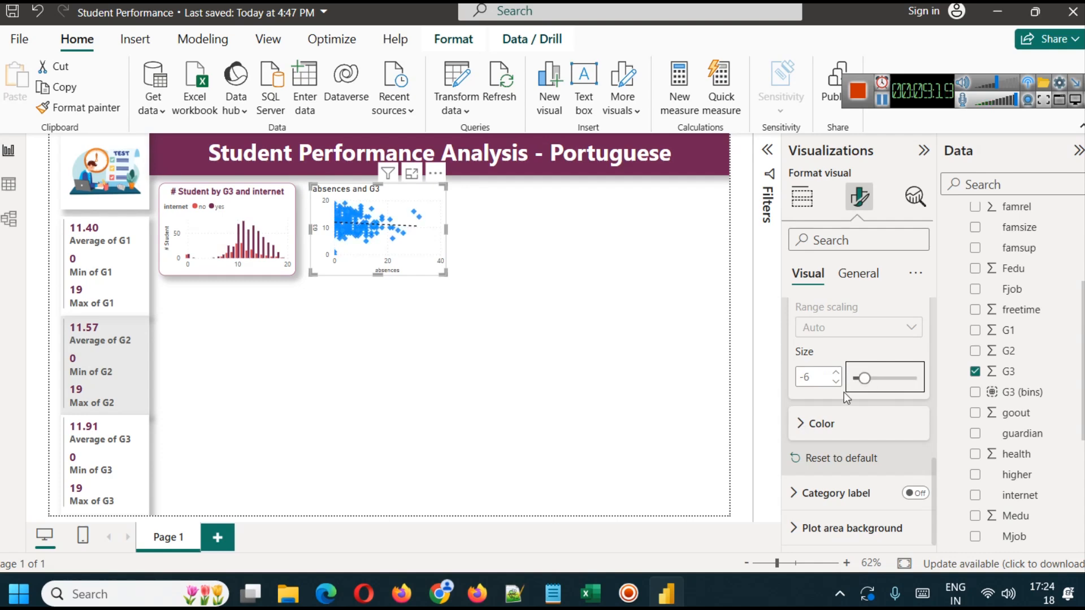
pyautogui.click(837, 382)
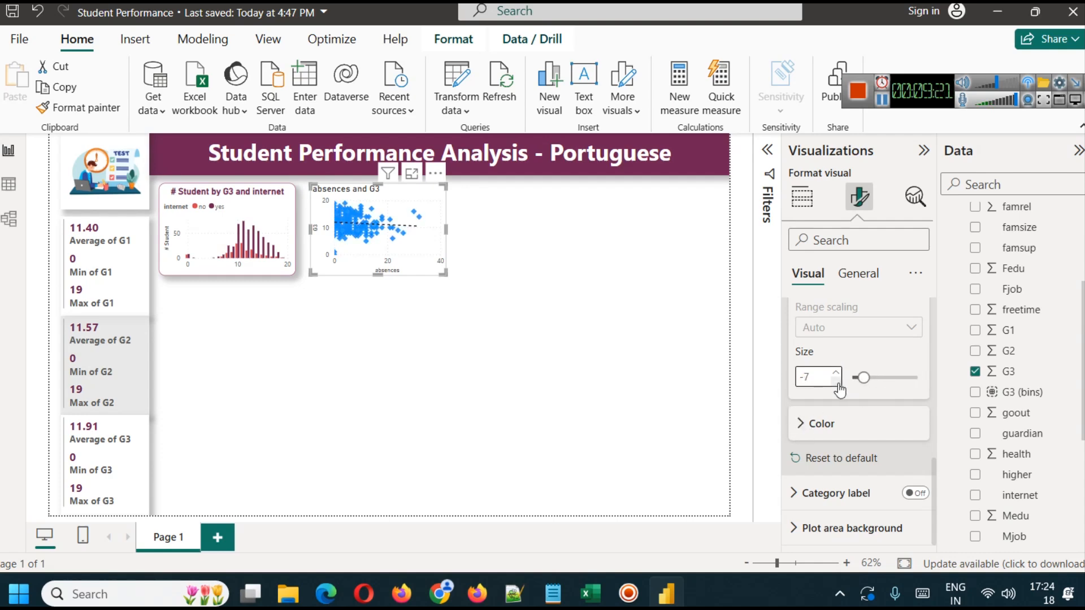
pyautogui.click(838, 383)
pyautogui.click(838, 384)
pyautogui.click(837, 383)
# - Recolor the scatter chart's markers with the dark plum shade of the title banner
pyautogui.click(815, 429)
pyautogui.scroll(-2, 825, 430)
pyautogui.click(833, 409)
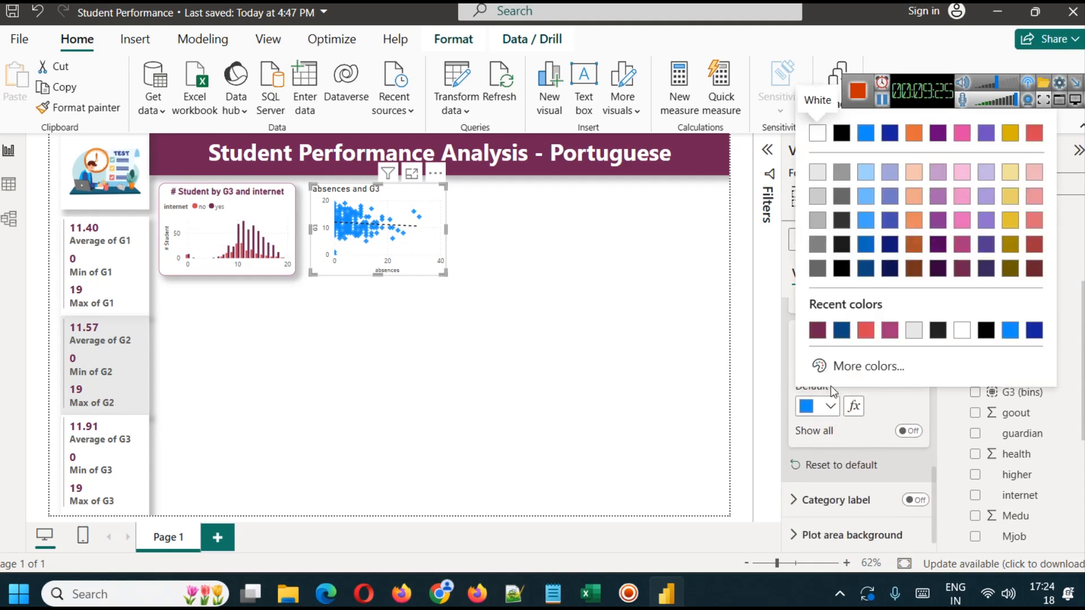
pyautogui.click(821, 333)
pyautogui.click(381, 300)
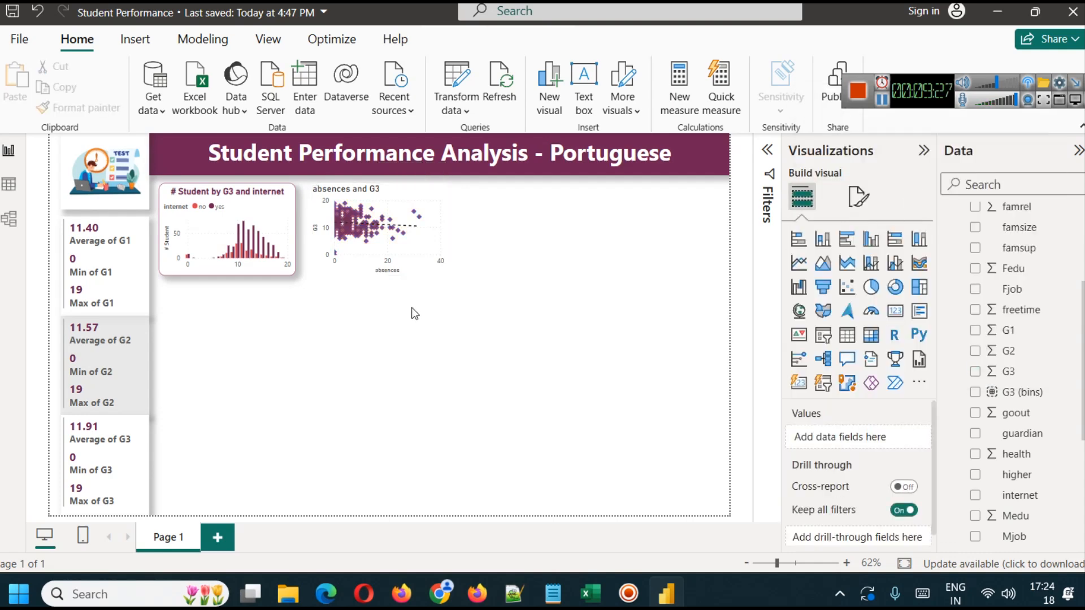
# - Copy the formatting of the students by G3 and internet column chart onto the absences and G3 scatter chart
pyautogui.click(425, 235)
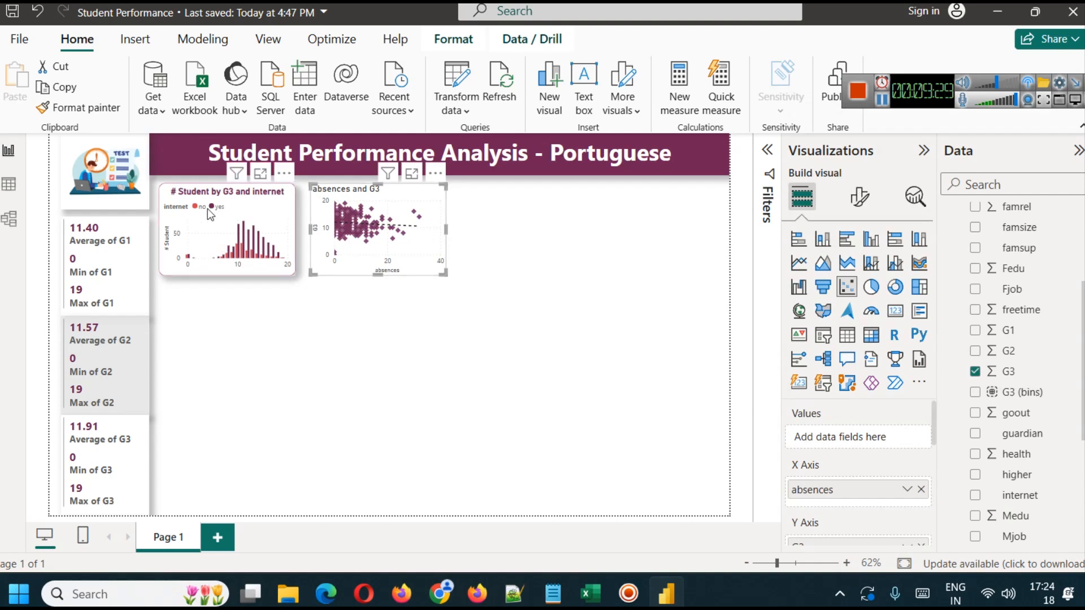
pyautogui.click(227, 200)
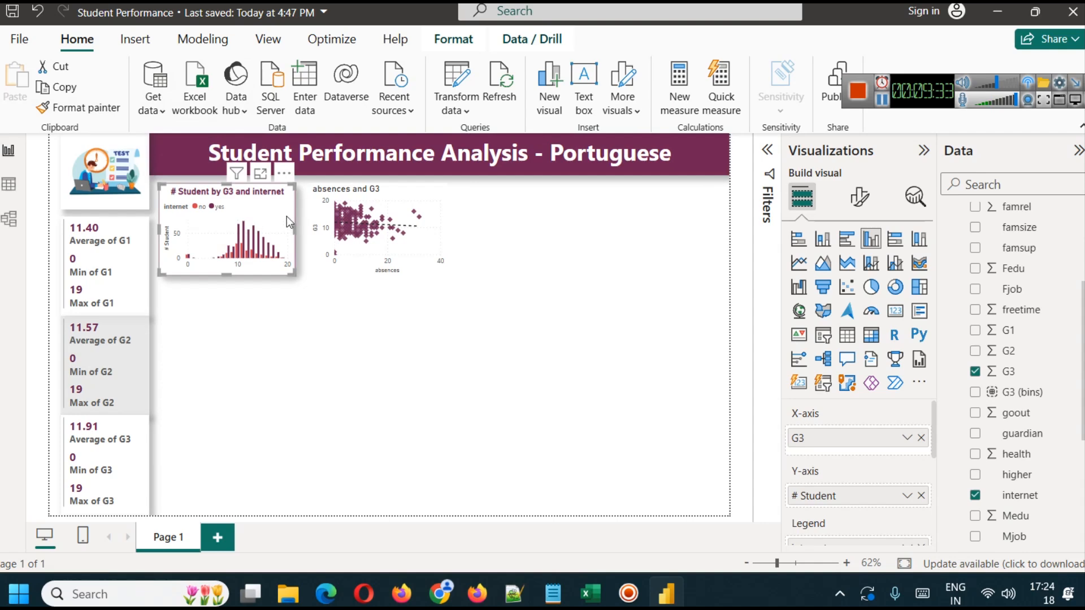
pyautogui.click(82, 108)
pyautogui.click(333, 214)
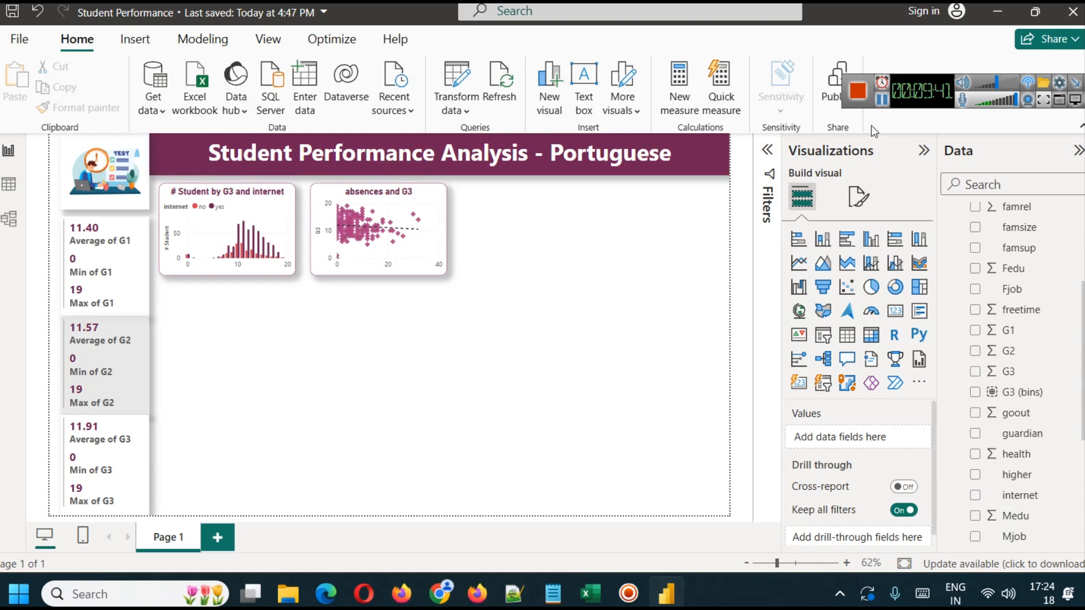
# - Replace G3 with G2 on the scatter chart's Y axis and set G2 to Don't summarize
pyautogui.click(437, 195)
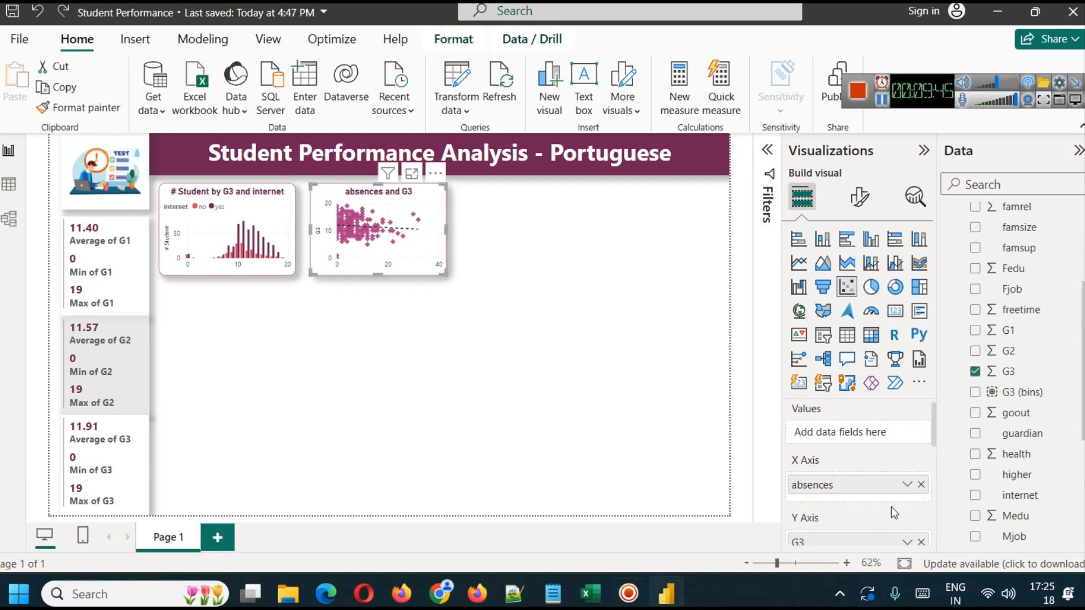
pyautogui.scroll(-2, 902, 477)
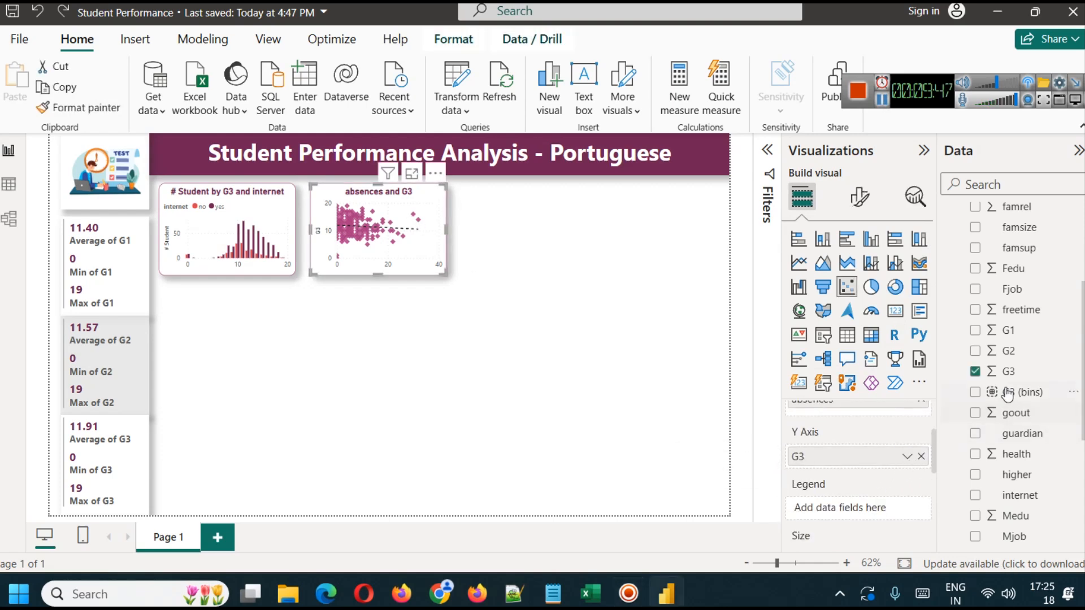
pyautogui.click(922, 457)
pyautogui.moveTo(1008, 351); pyautogui.dragTo(885, 460)
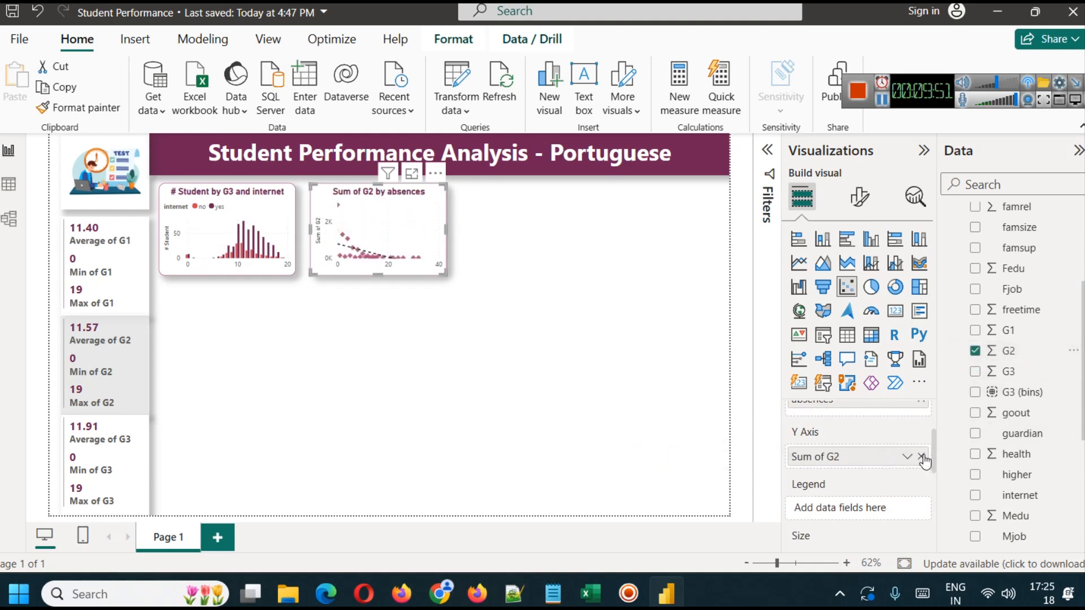
pyautogui.click(907, 457)
pyautogui.click(977, 224)
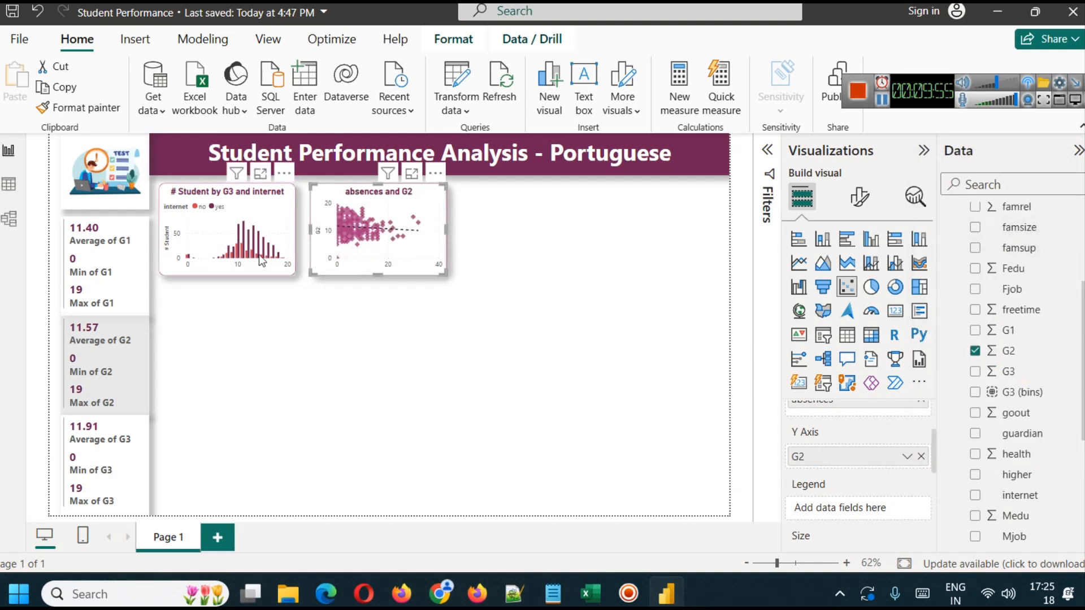
# - Replace G2 with G1 on the scatter chart's Y axis and set G1 to Don't summarize
pyautogui.click(921, 457)
pyautogui.moveTo(1009, 339); pyautogui.dragTo(873, 456)
pyautogui.click(906, 458)
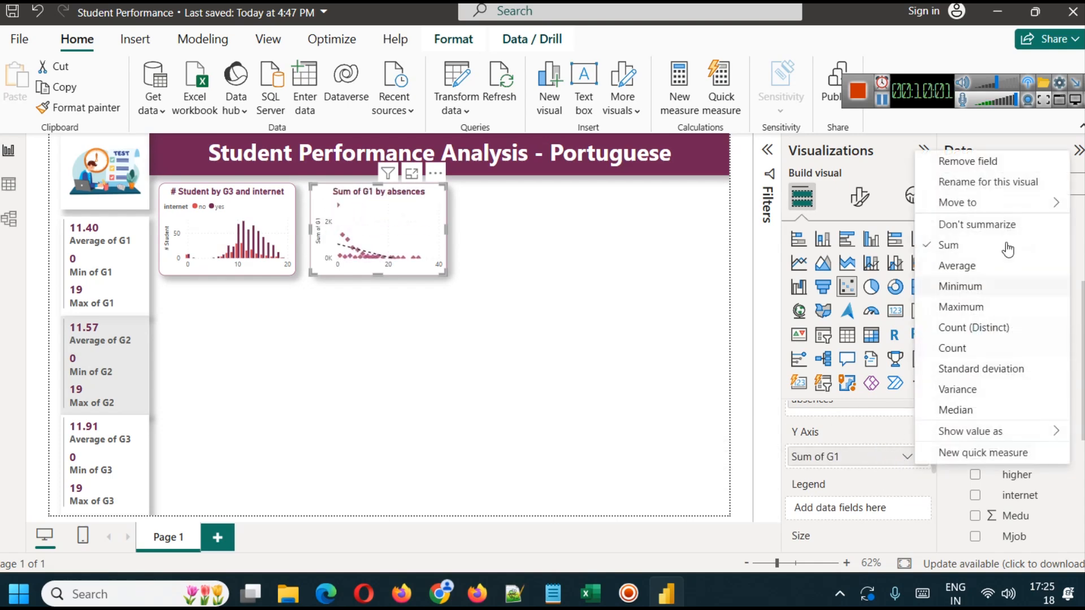
pyautogui.click(967, 225)
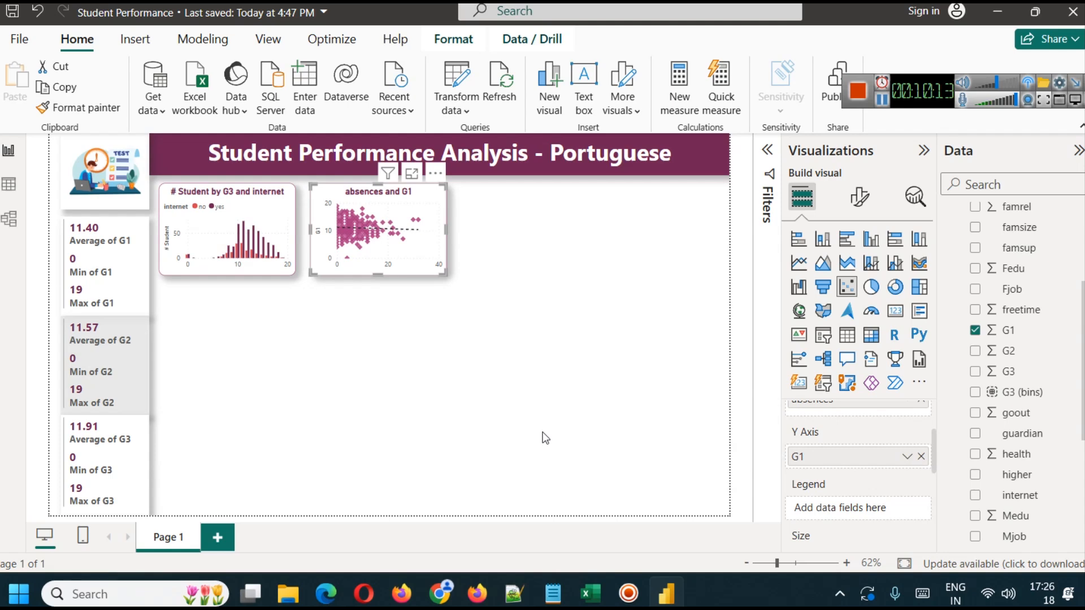
# - Put G3 back on the scatter chart's Y axis in place of G1, set it to Don't summarize, and save the report
pyautogui.click(920, 457)
pyautogui.moveTo(1008, 371); pyautogui.dragTo(845, 450)
pyautogui.click(907, 457)
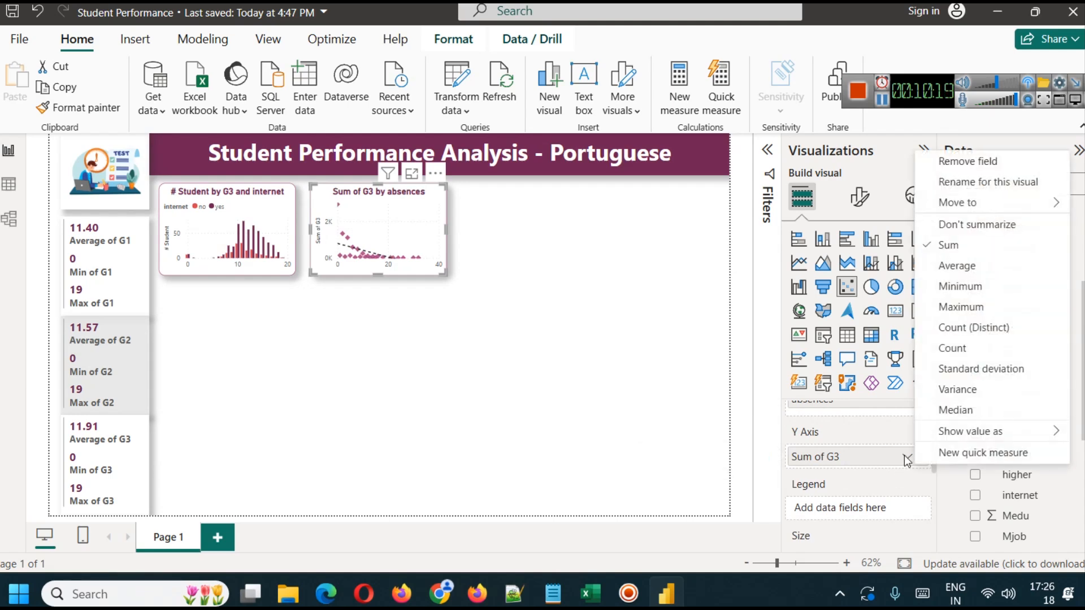
pyautogui.click(960, 221)
pyautogui.click(547, 355)
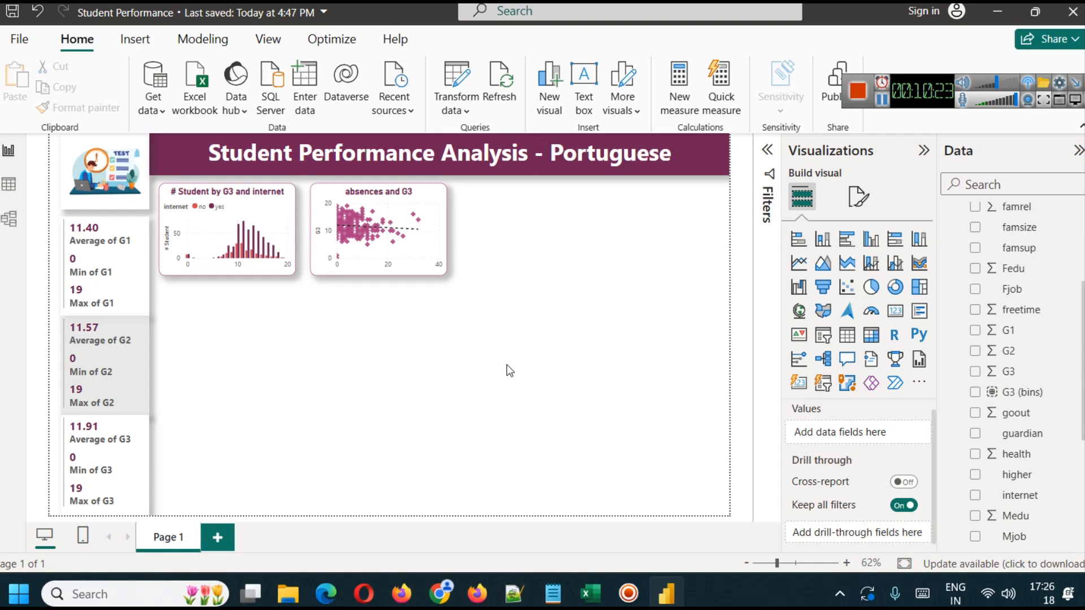
pyautogui.hotkey('ctrl', 's')
pyautogui.click(881, 101)
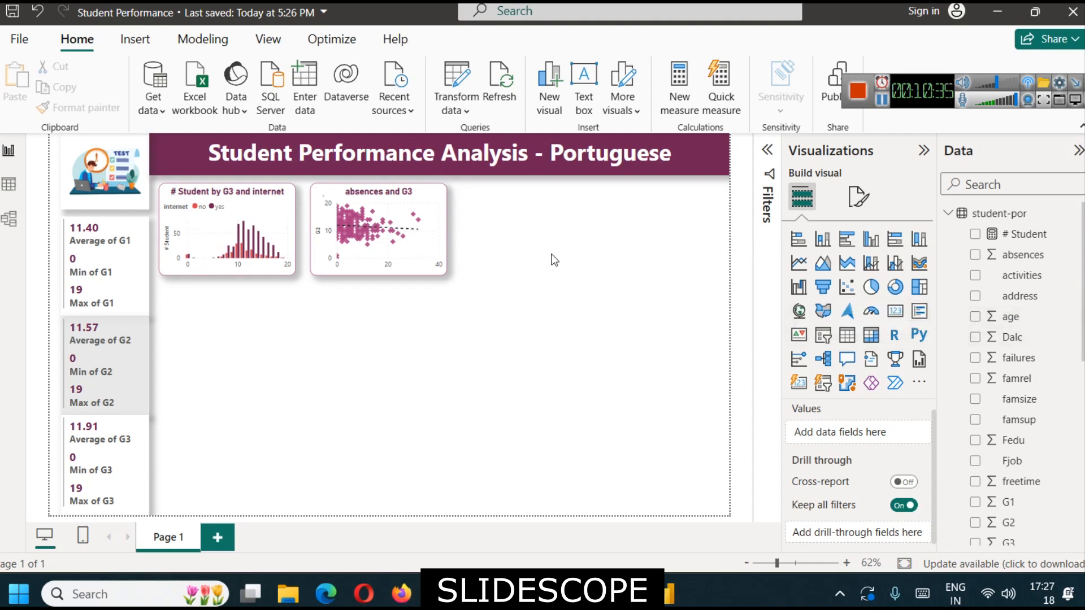
# - Duplicate the absences and G3 scatter chart and place the copy beside the original, level with it
pyautogui.click(410, 246)
pyautogui.hotkey('ctrl', 'c')
pyautogui.hotkey('ctrl', 'v')
pyautogui.moveTo(568, 240); pyautogui.dragTo(529, 242)
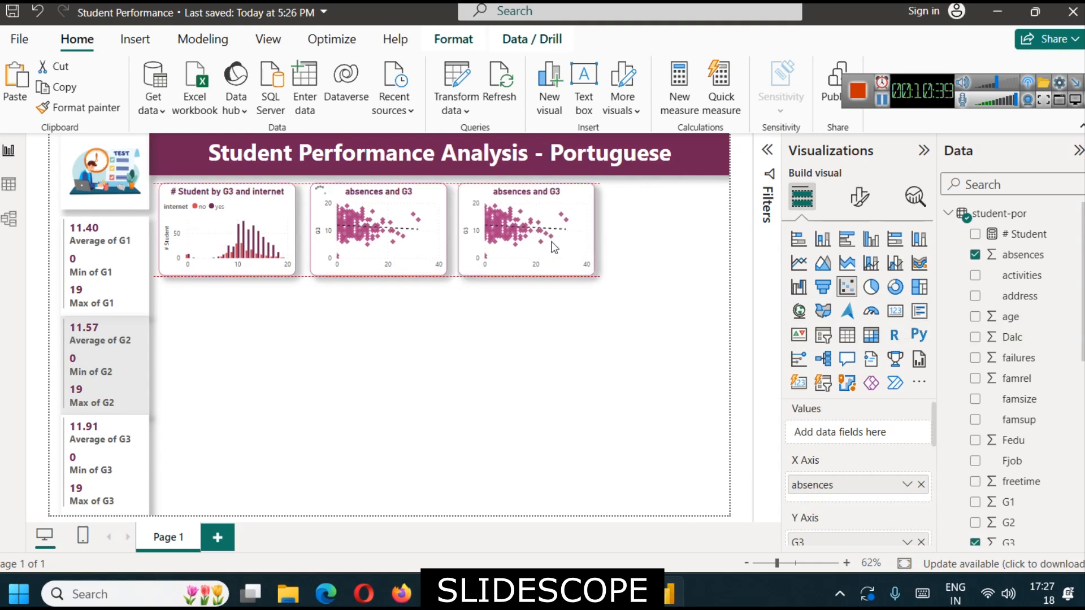
# - Replace absences with age on the copied scatter chart's X axis and set age to Don't summarize
pyautogui.click(921, 484)
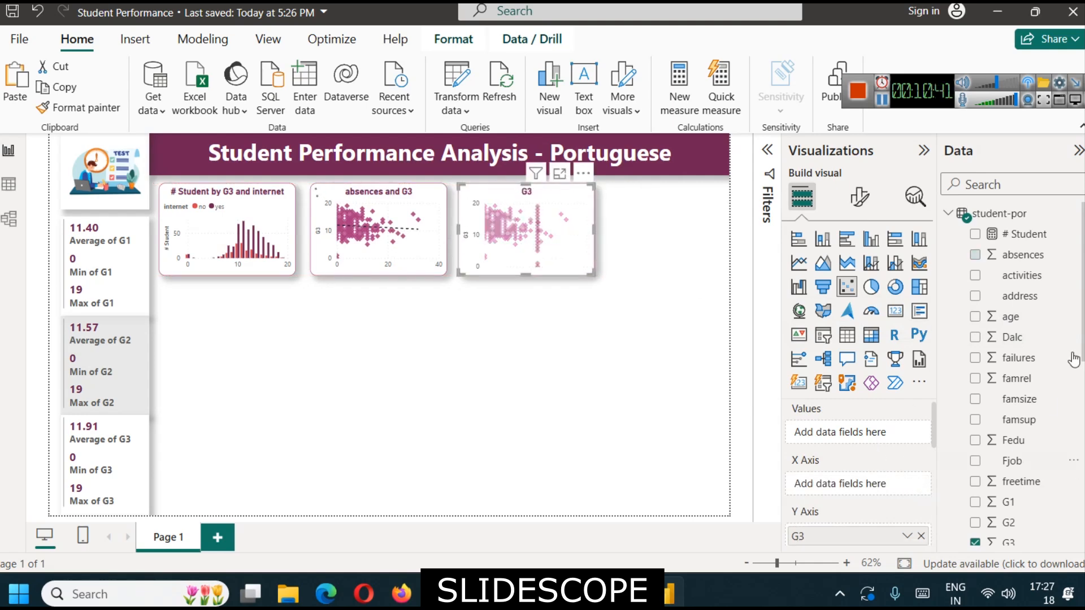
pyautogui.moveTo(1036, 320); pyautogui.dragTo(871, 487)
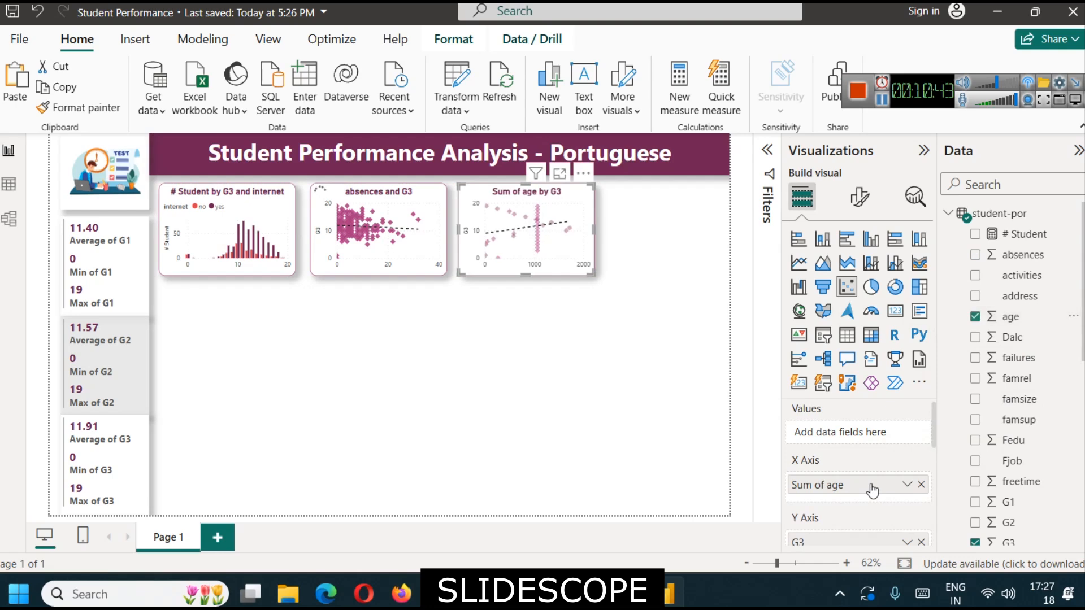
pyautogui.click(907, 484)
pyautogui.click(963, 254)
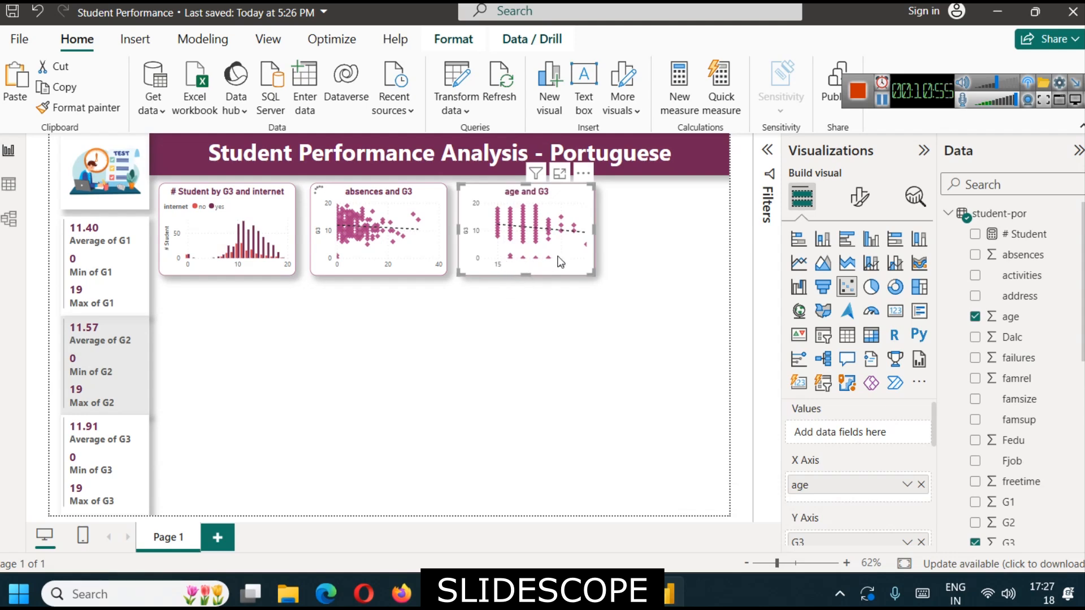
# - Examine the age and G3 scatter chart in the enlarged view, return to the report, and delete the chart
pyautogui.click(559, 174)
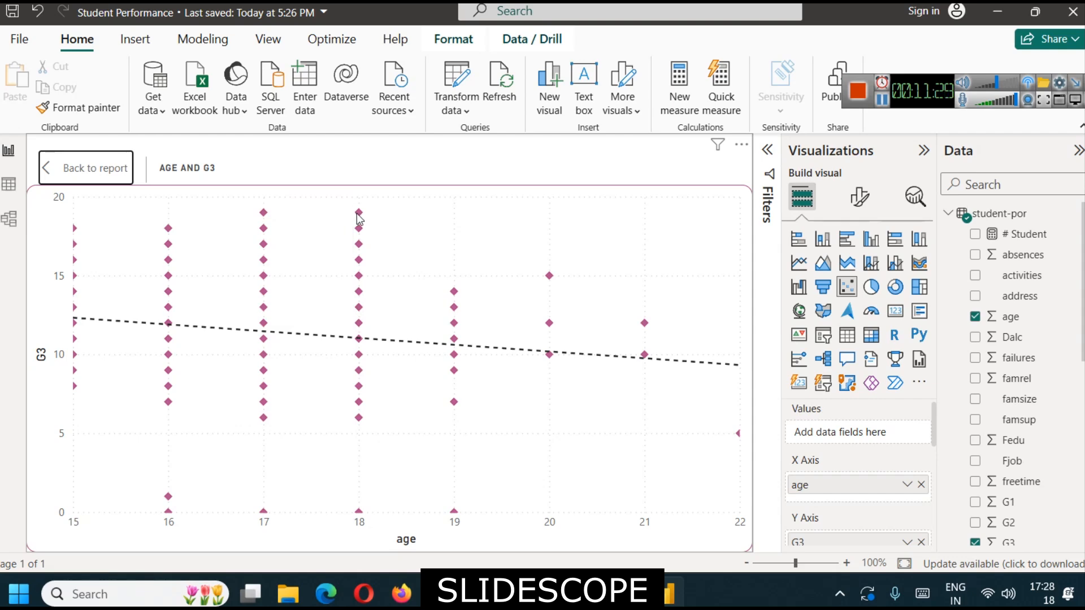
pyautogui.moveTo(361, 218)
pyautogui.click(92, 171)
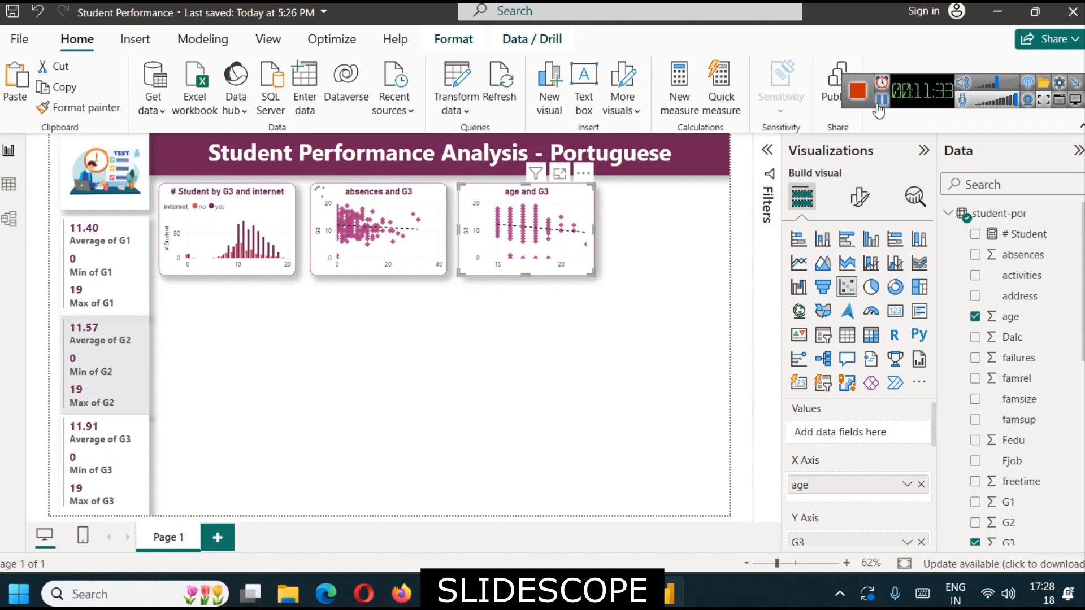
pyautogui.press('Delete')
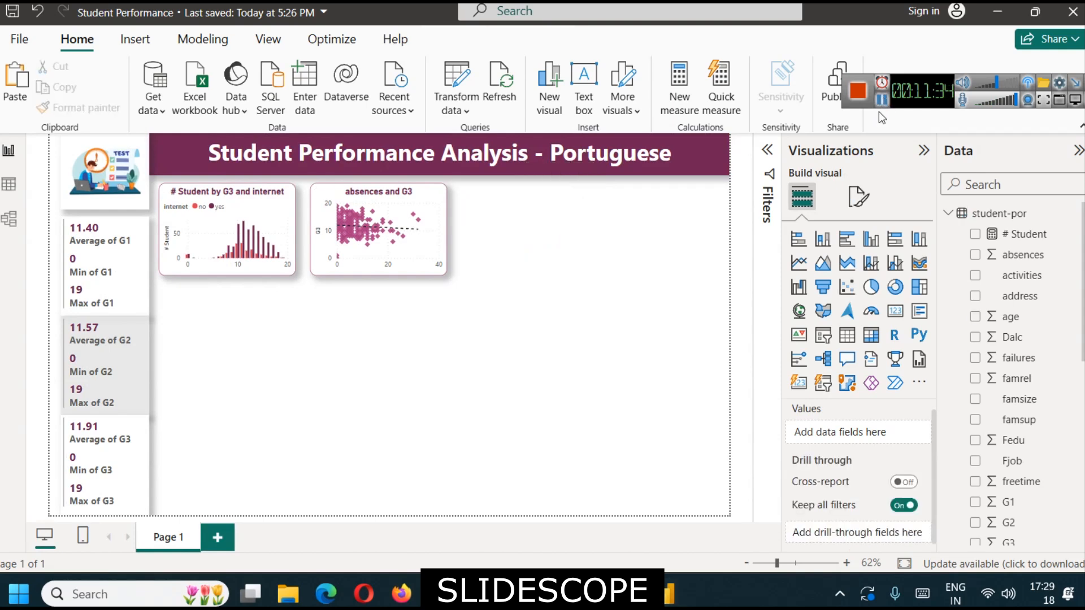
# - Add a stacked column chart beside the scatter chart and narrow it to about the scatter chart's width
pyautogui.click(823, 240)
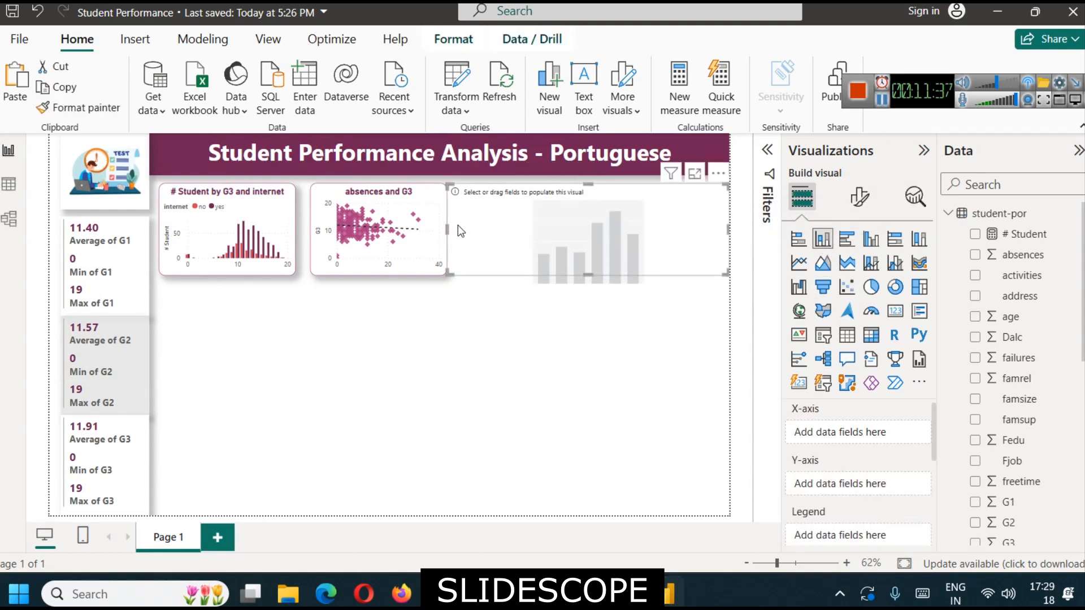
pyautogui.moveTo(446, 225); pyautogui.dragTo(456, 225)
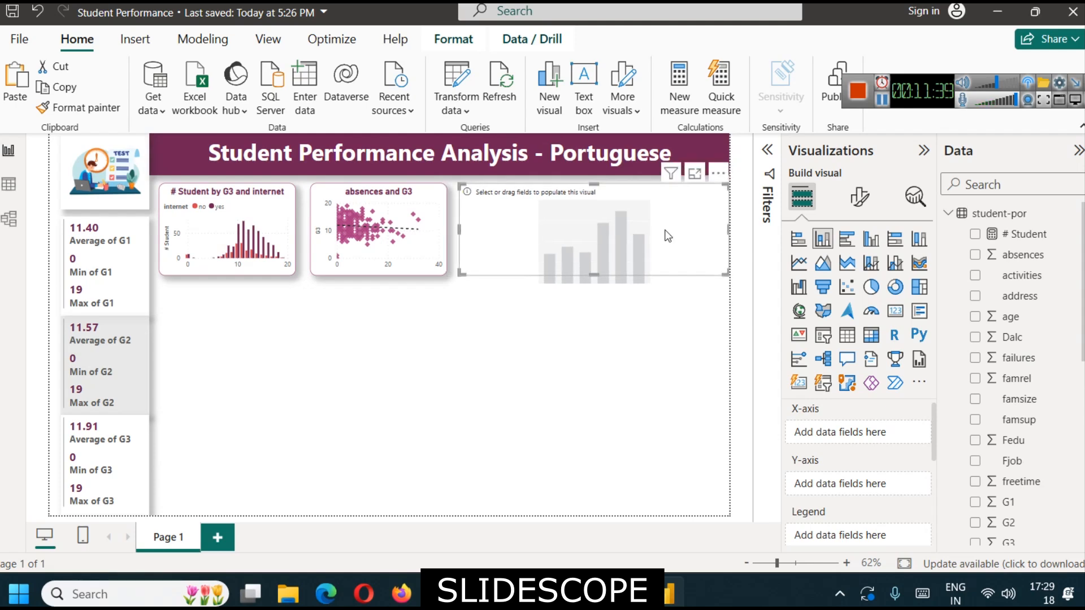
pyautogui.moveTo(727, 232); pyautogui.dragTo(587, 231)
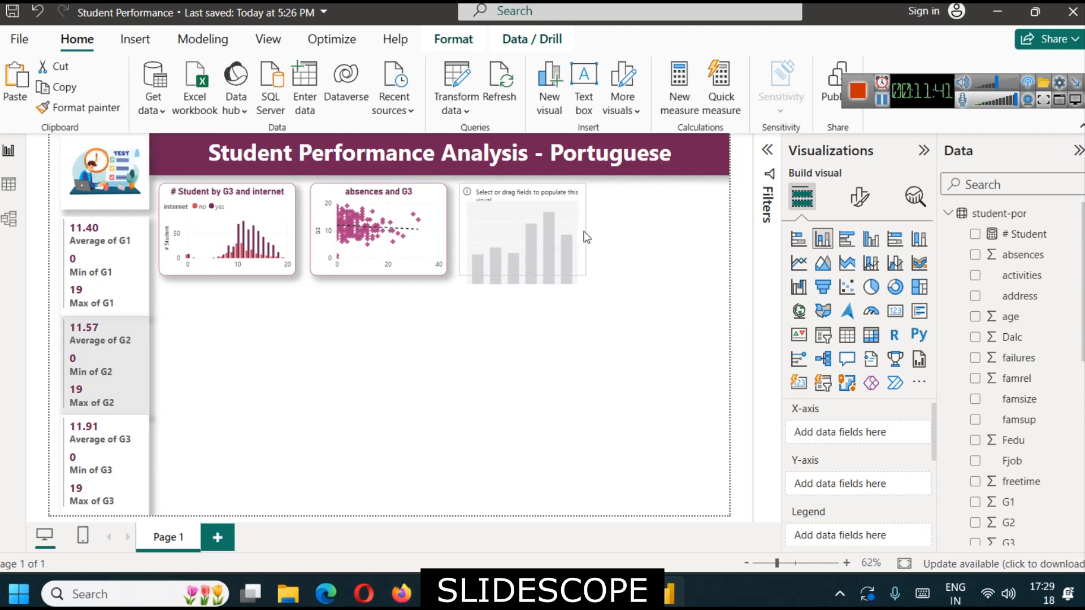
pyautogui.click(672, 328)
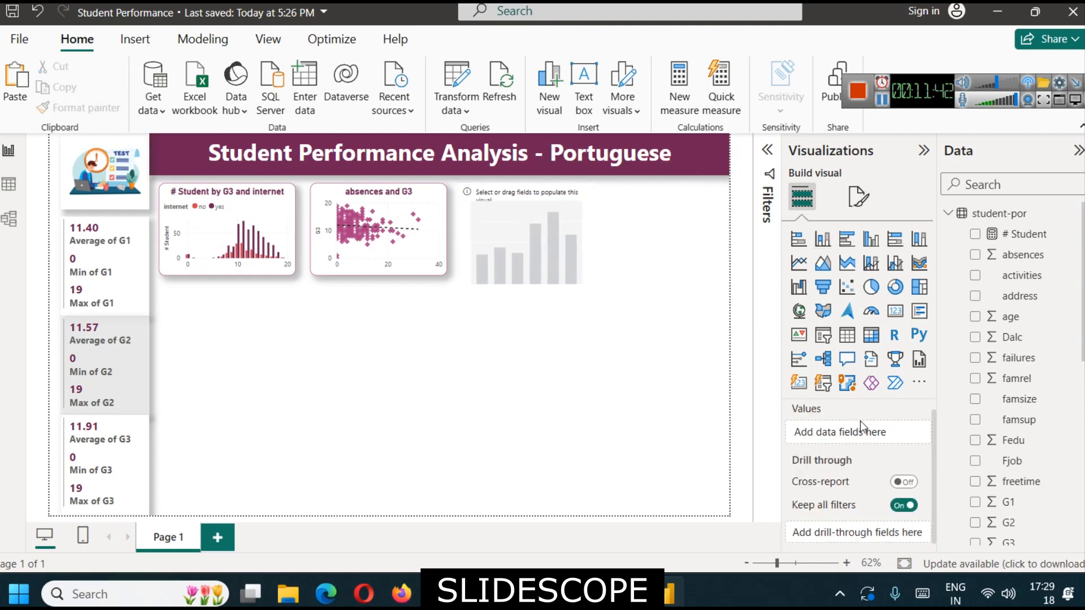
# - Assign age to the new column chart's X-axis and G3 to its Y-axis
pyautogui.click(493, 243)
pyautogui.scroll(-3, 1050, 493)
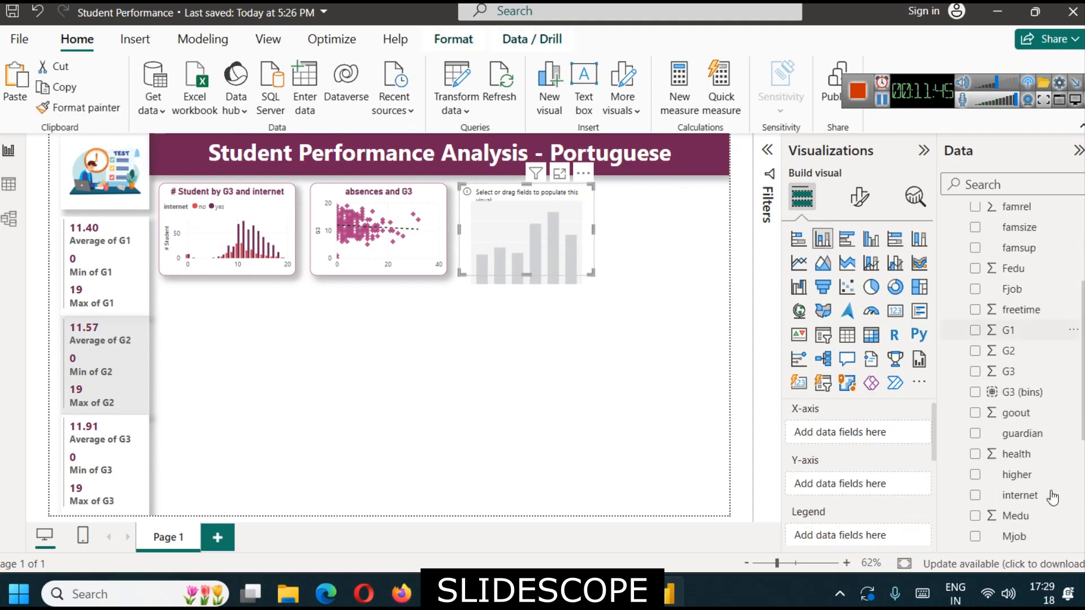
pyautogui.scroll(3, 1024, 389)
pyautogui.moveTo(1012, 317); pyautogui.dragTo(875, 439)
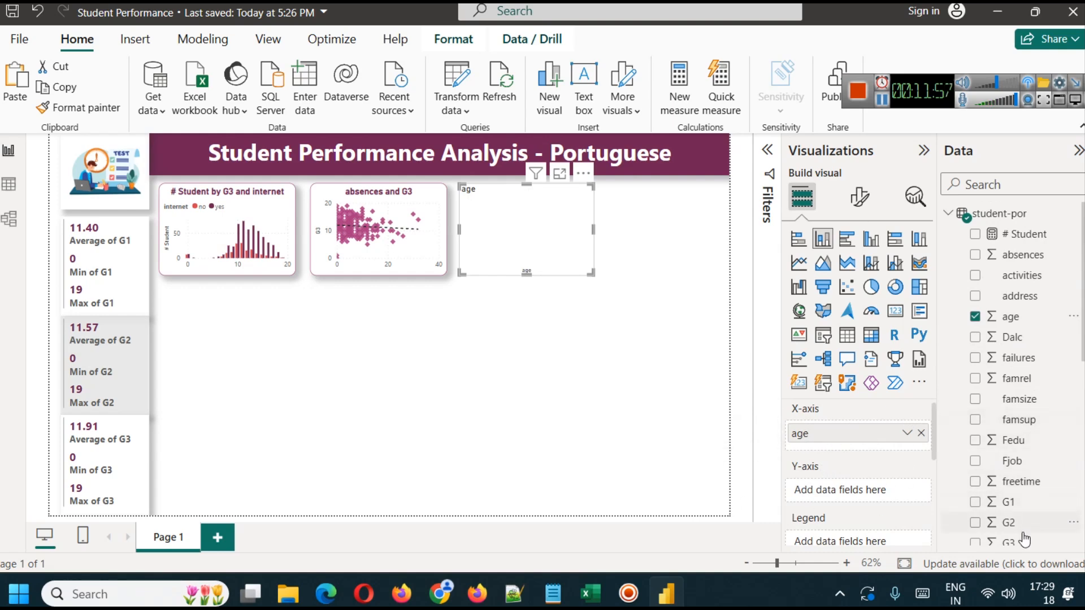
pyautogui.moveTo(1017, 542); pyautogui.dragTo(859, 497)
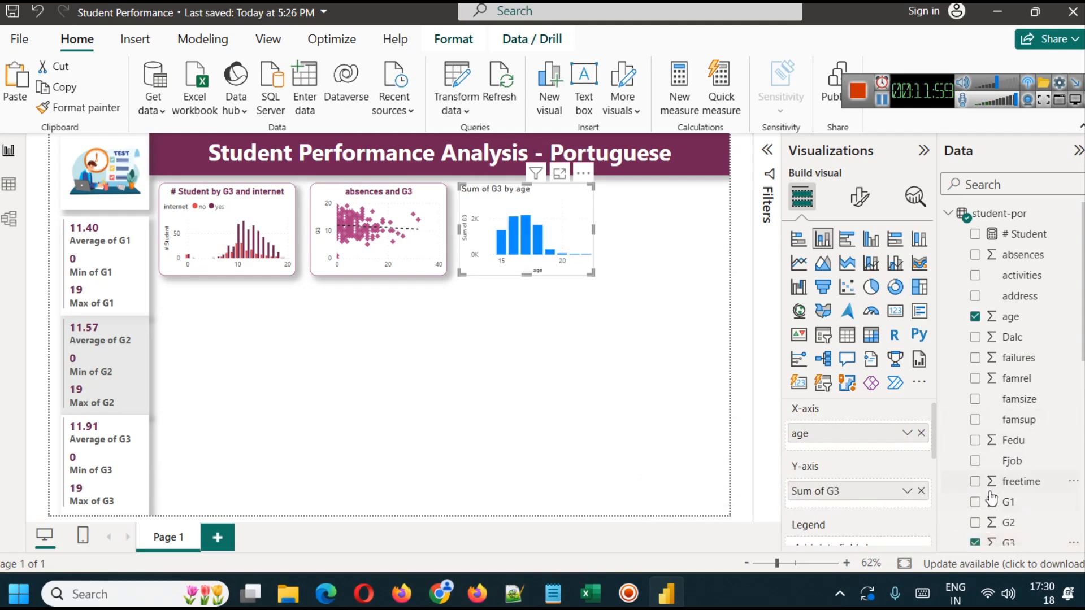
# - Add G2 and G1 to the age column chart's Y-axis alongside G3, keeping only age on the X-axis
pyautogui.scroll(-3, 1017, 492)
pyautogui.moveTo(995, 436); pyautogui.dragTo(870, 447)
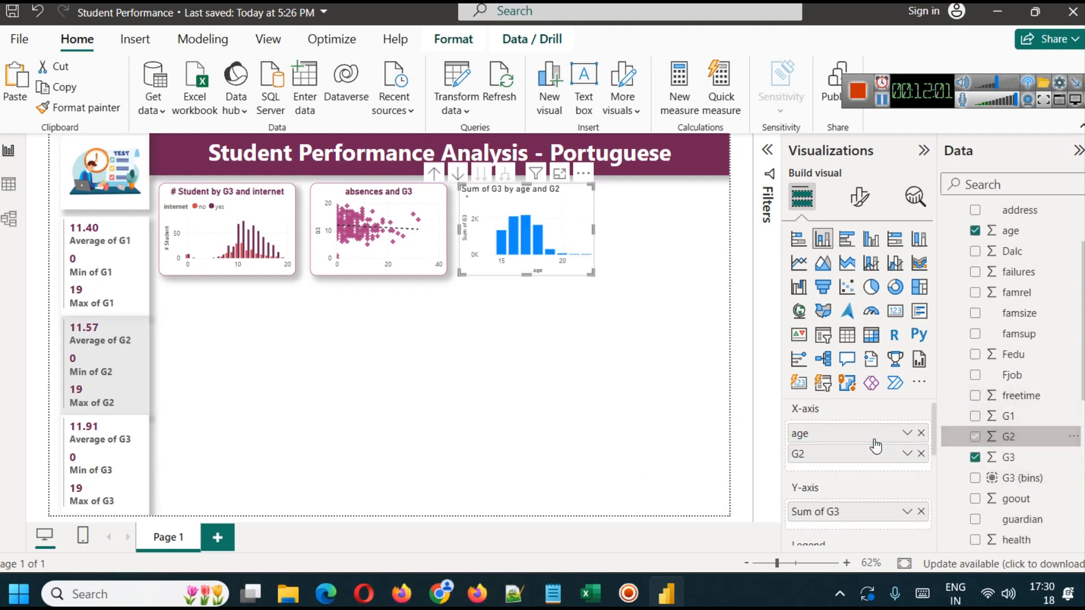
pyautogui.click(921, 454)
pyautogui.moveTo(1017, 439); pyautogui.dragTo(861, 497)
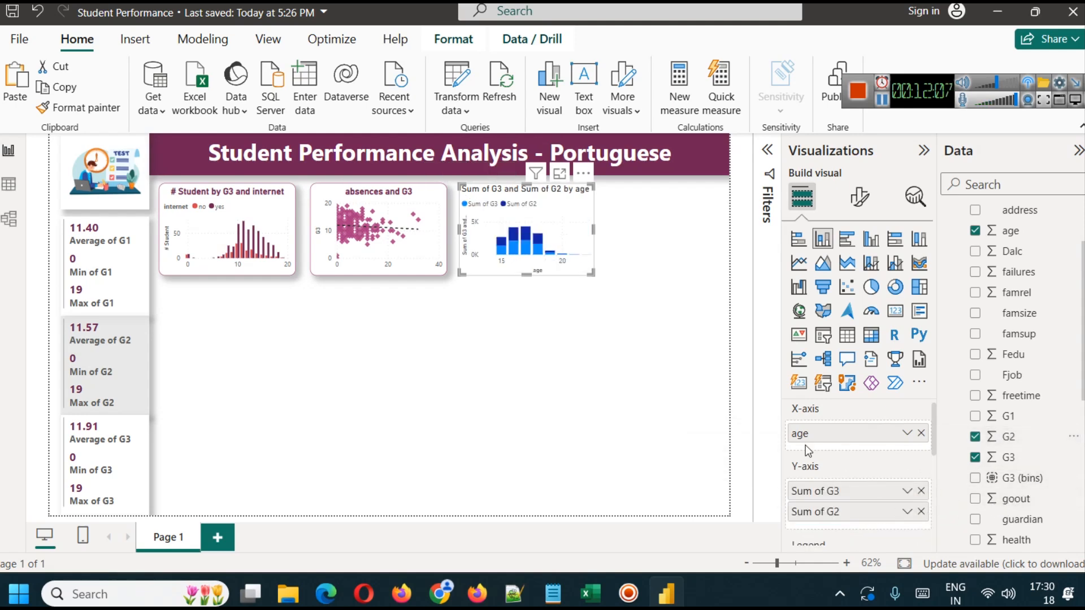
pyautogui.moveTo(1017, 417); pyautogui.dragTo(862, 512)
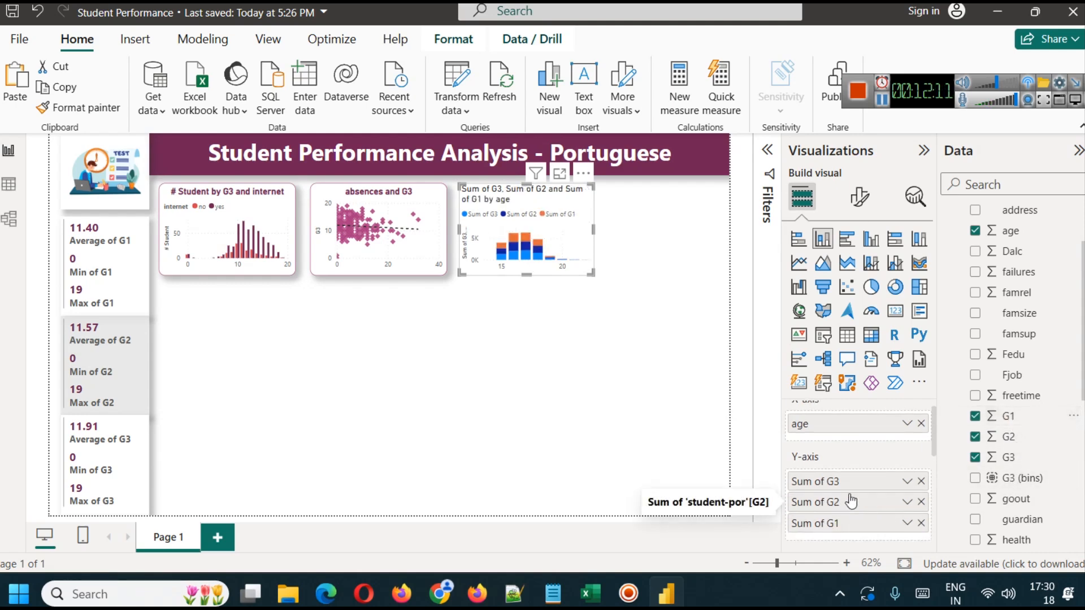
# - Change the age chart to a clustered column chart and check it in the enlarged view before returning to the report
pyautogui.click(870, 241)
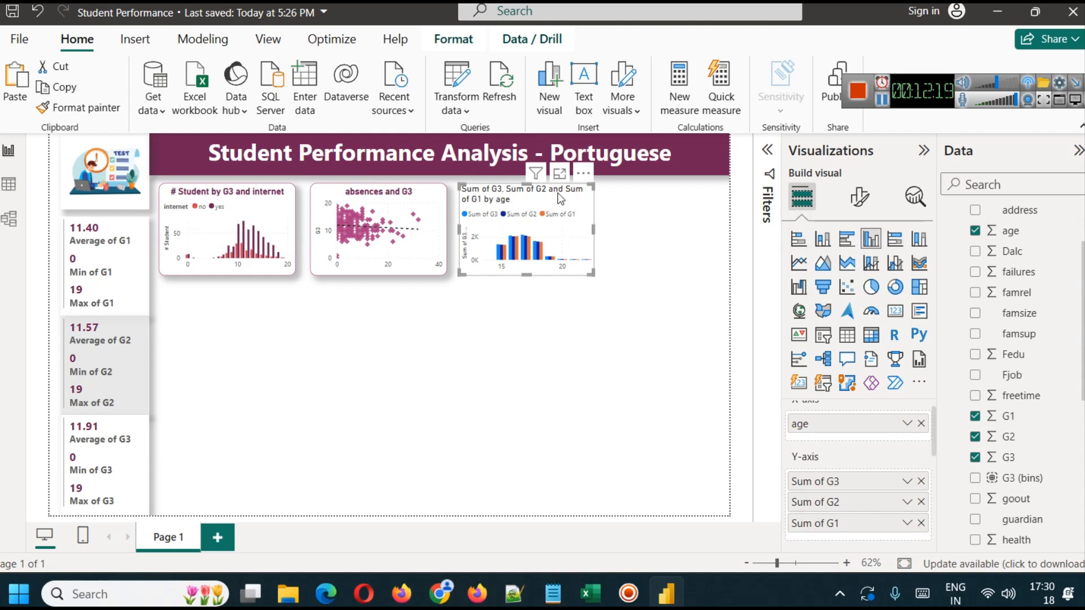
pyautogui.click(560, 174)
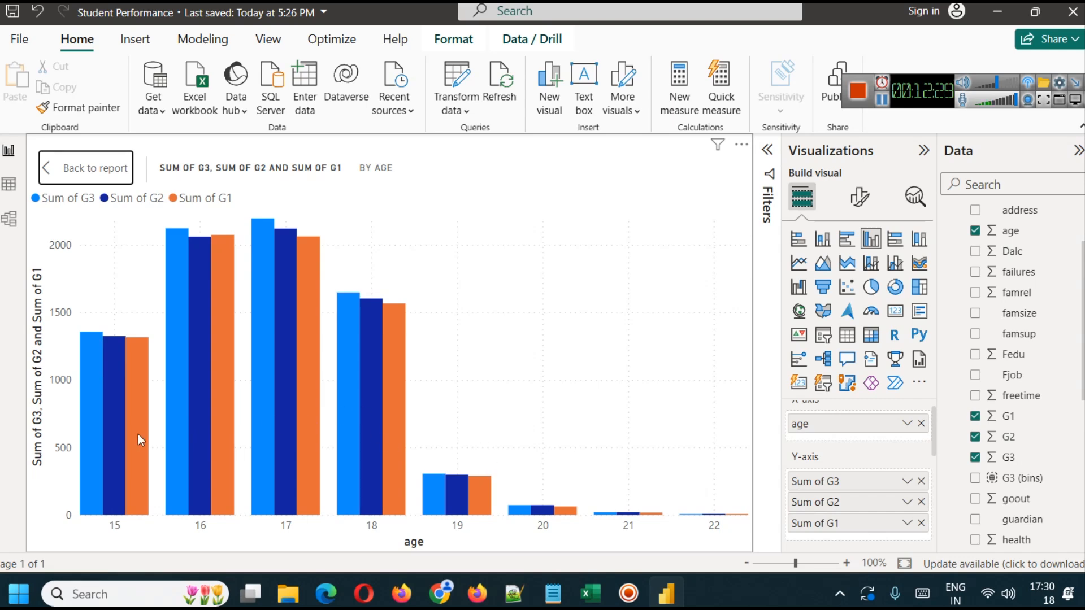
pyautogui.click(55, 163)
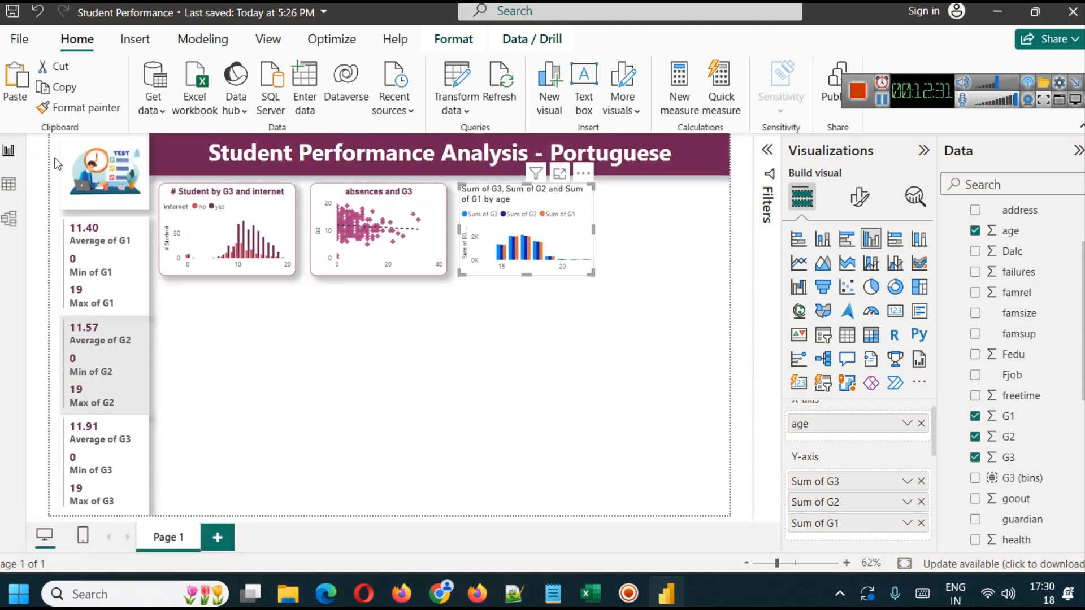
# - Set the aggregation of G3, G2 and G1 on the age chart's Y-axis to Average
pyautogui.click(907, 481)
pyautogui.click(952, 290)
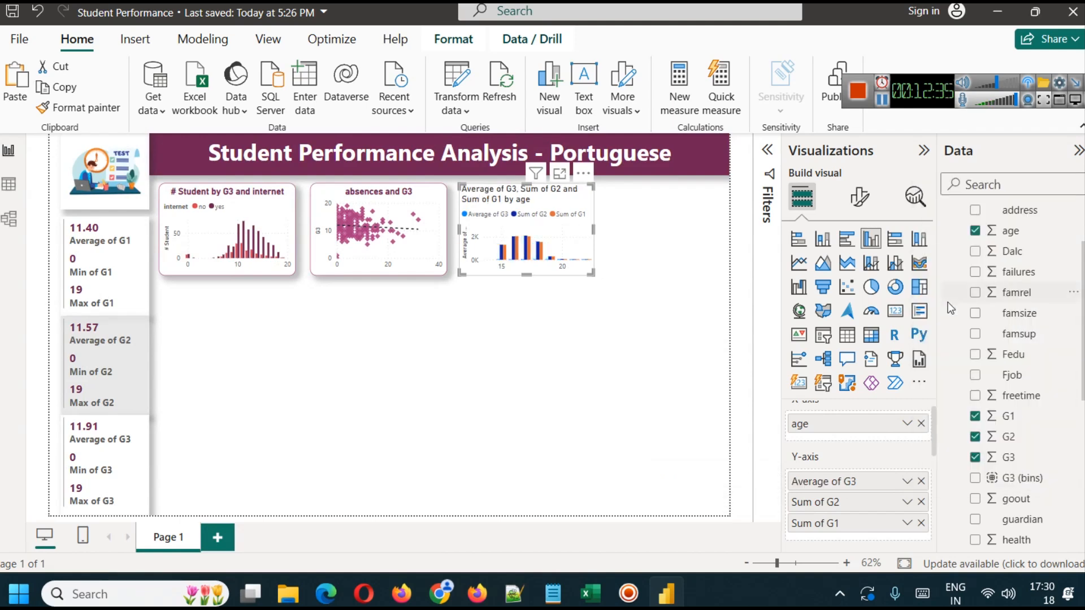
pyautogui.click(907, 502)
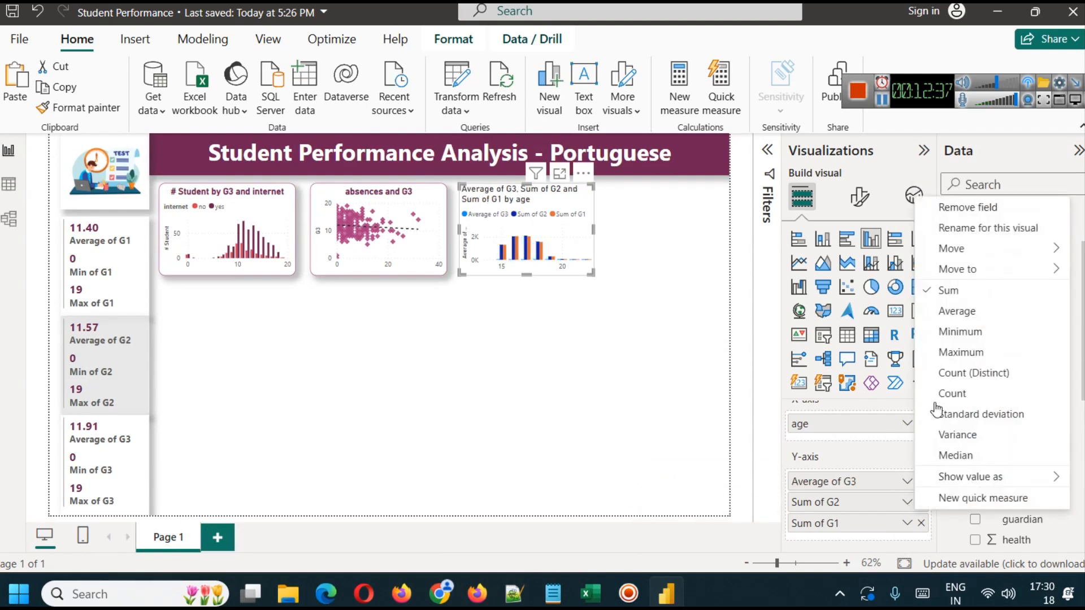
pyautogui.click(956, 311)
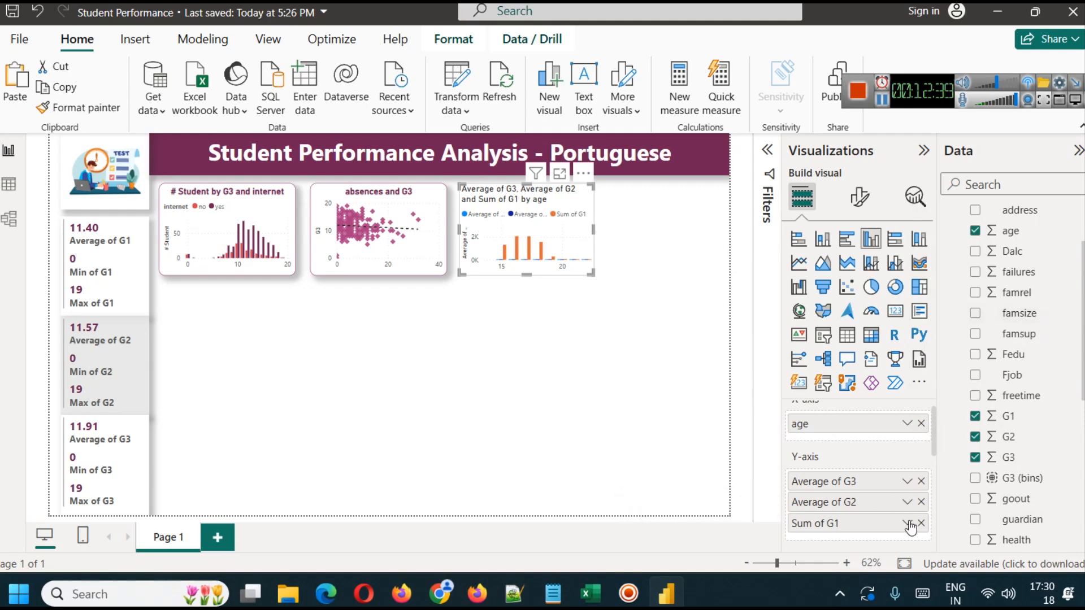
pyautogui.click(907, 523)
pyautogui.click(952, 333)
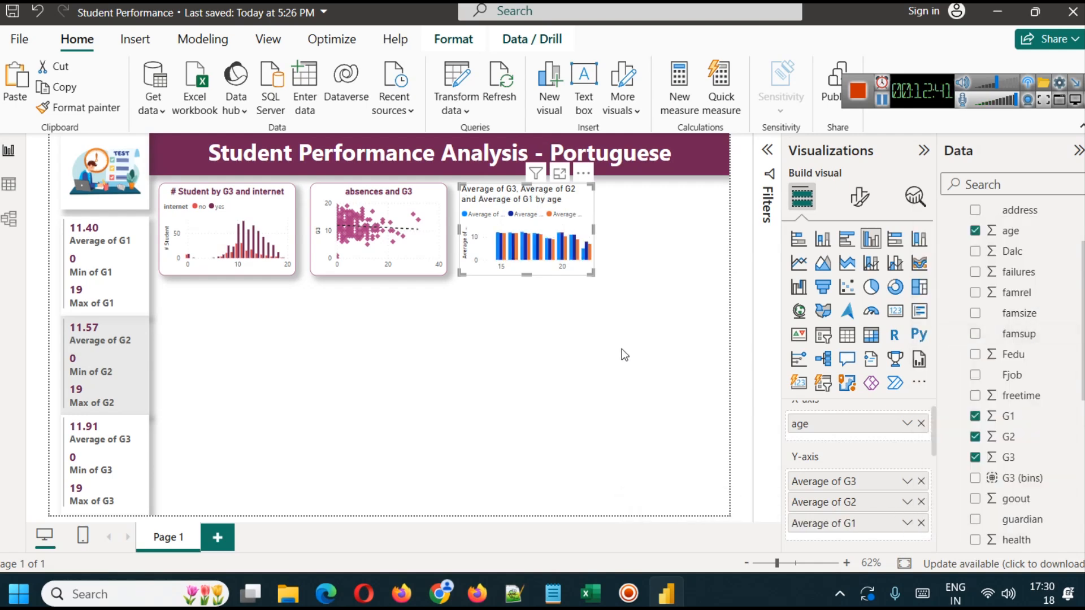
# - Examine the average G3, G2 and G1 columns for each age in the chart's enlarged view
pyautogui.click(560, 173)
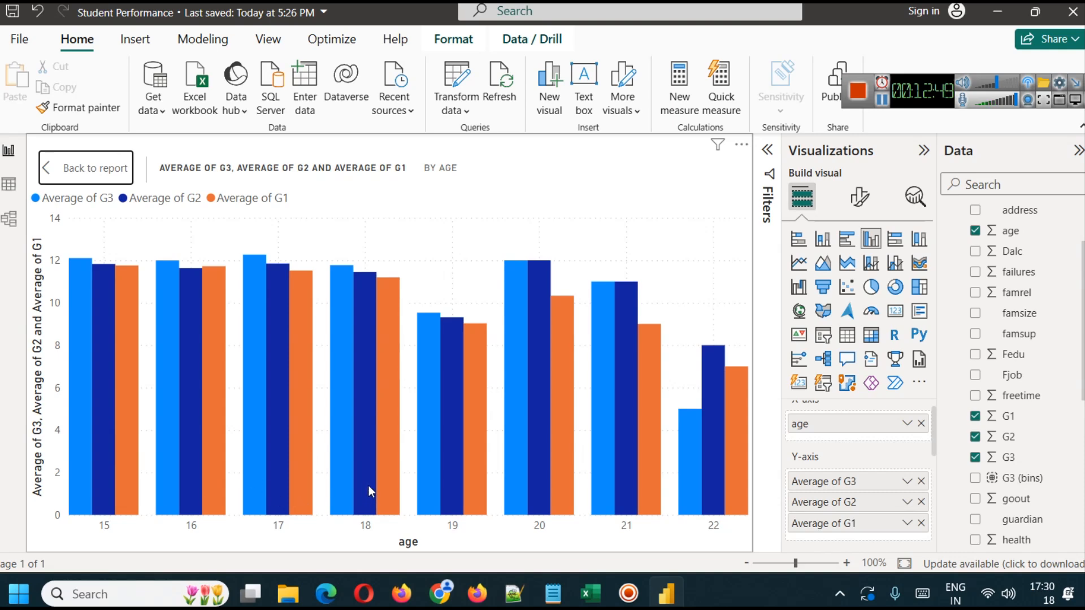
pyautogui.moveTo(368, 486)
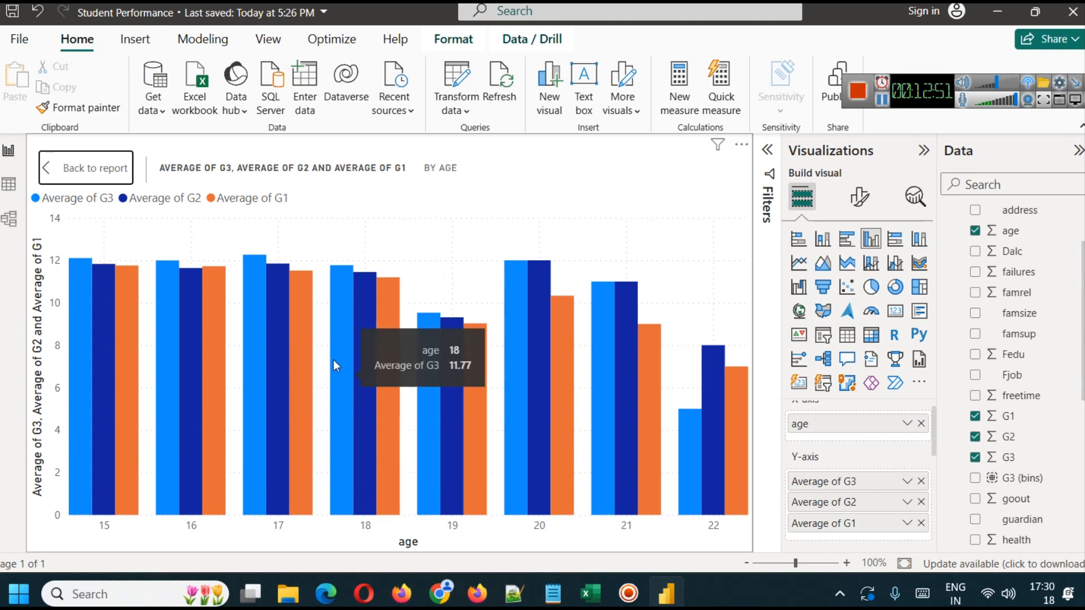
pyautogui.moveTo(480, 459)
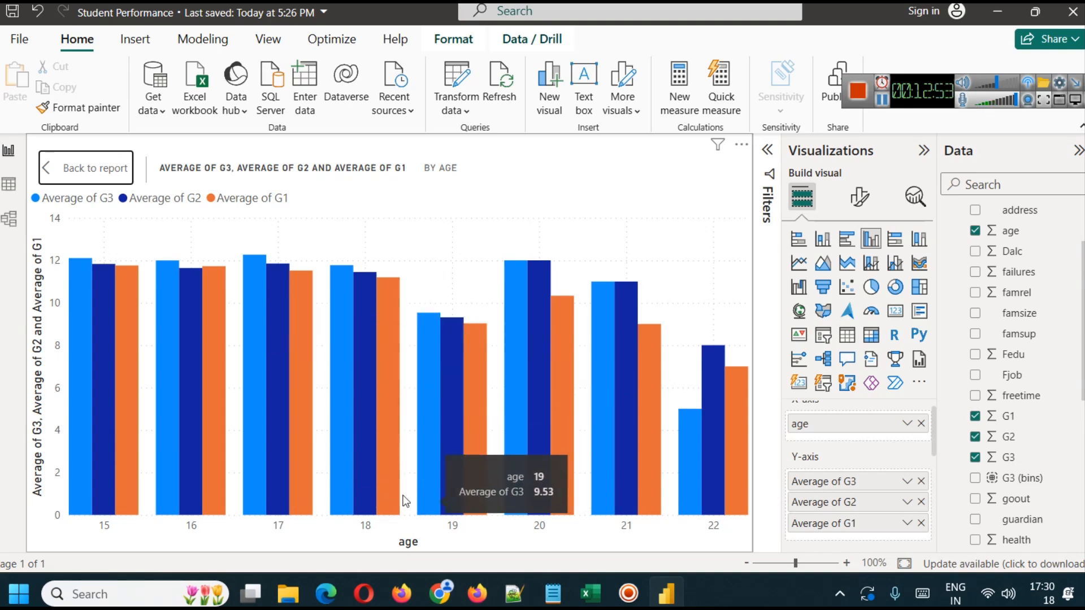
pyautogui.moveTo(409, 481)
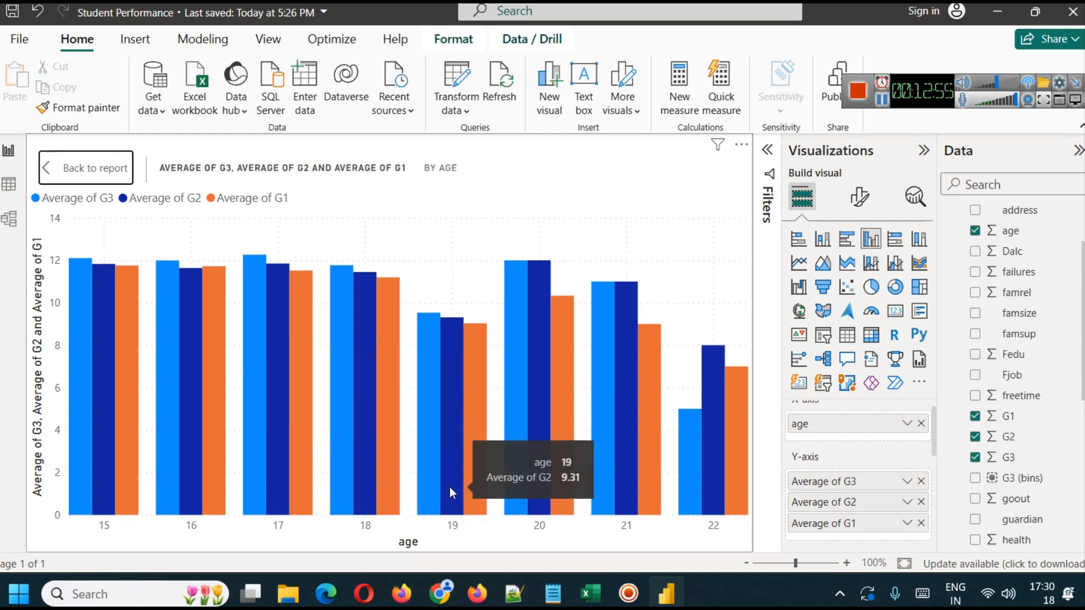
pyautogui.moveTo(435, 422)
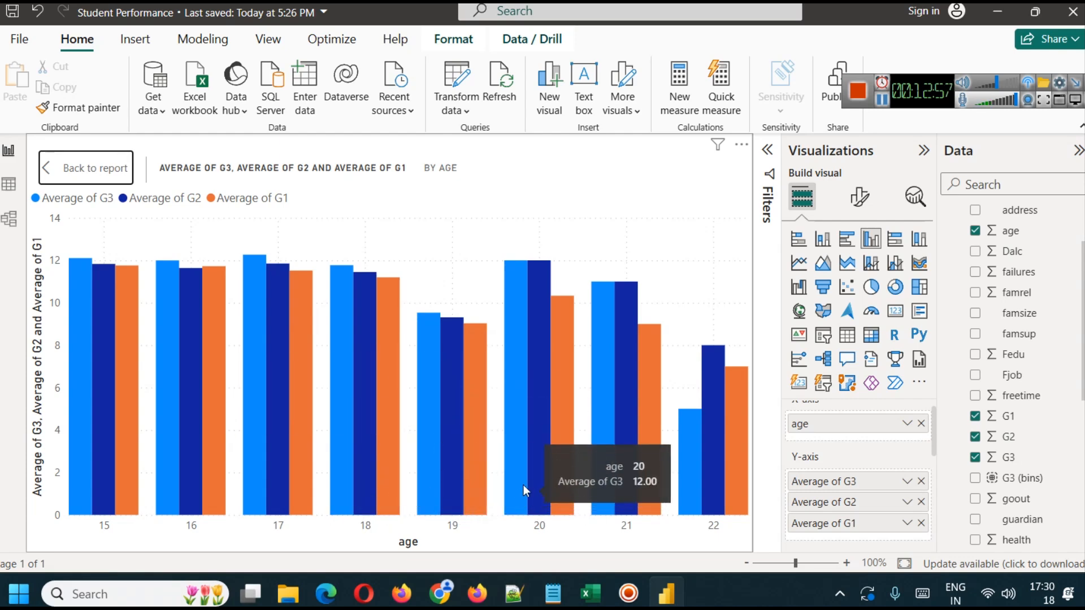
pyautogui.moveTo(534, 462)
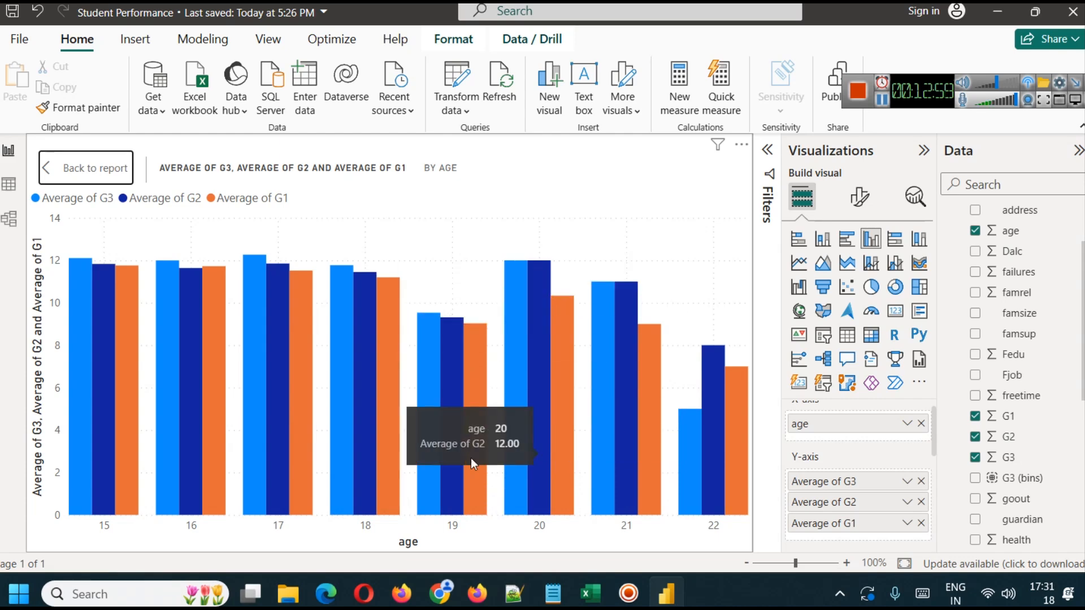
pyautogui.moveTo(426, 463)
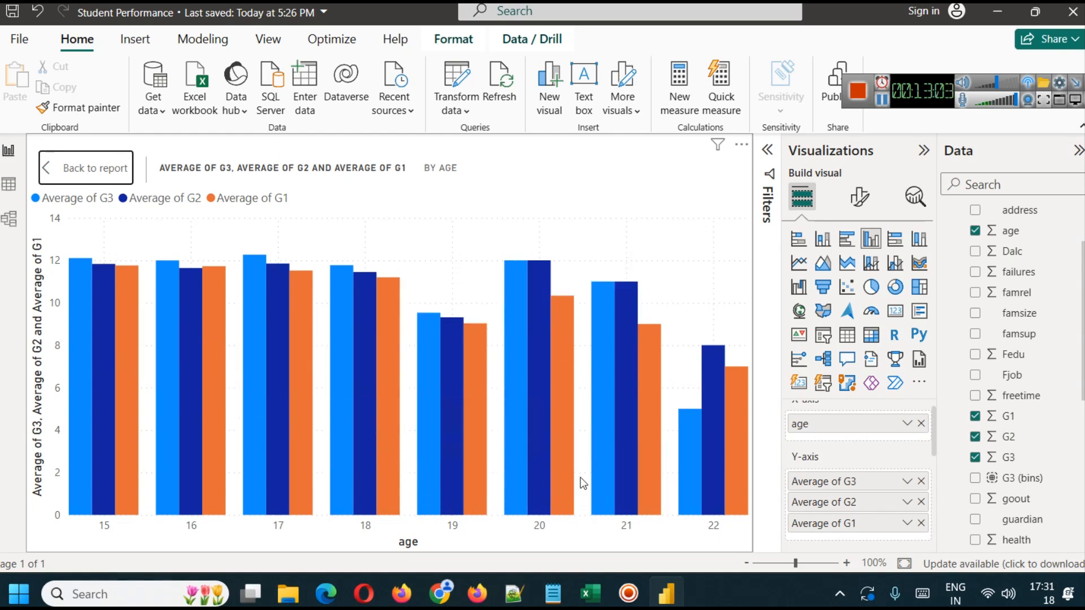
# - Return to the report and remove G1 and G2 from the age chart's Y-axis, leaving only the average of G3
pyautogui.click(94, 169)
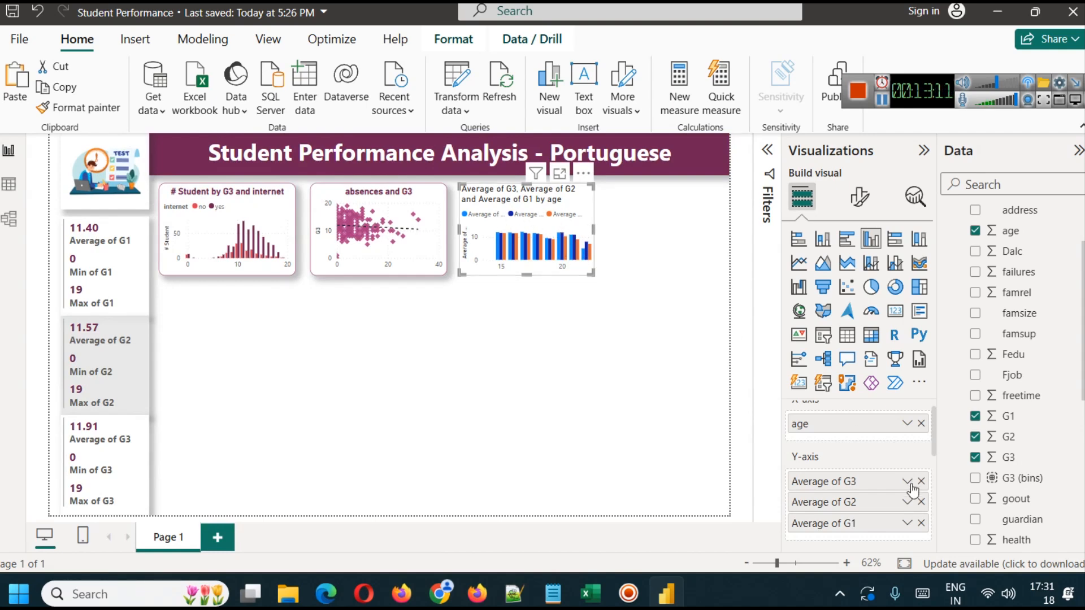
pyautogui.click(921, 523)
pyautogui.click(920, 502)
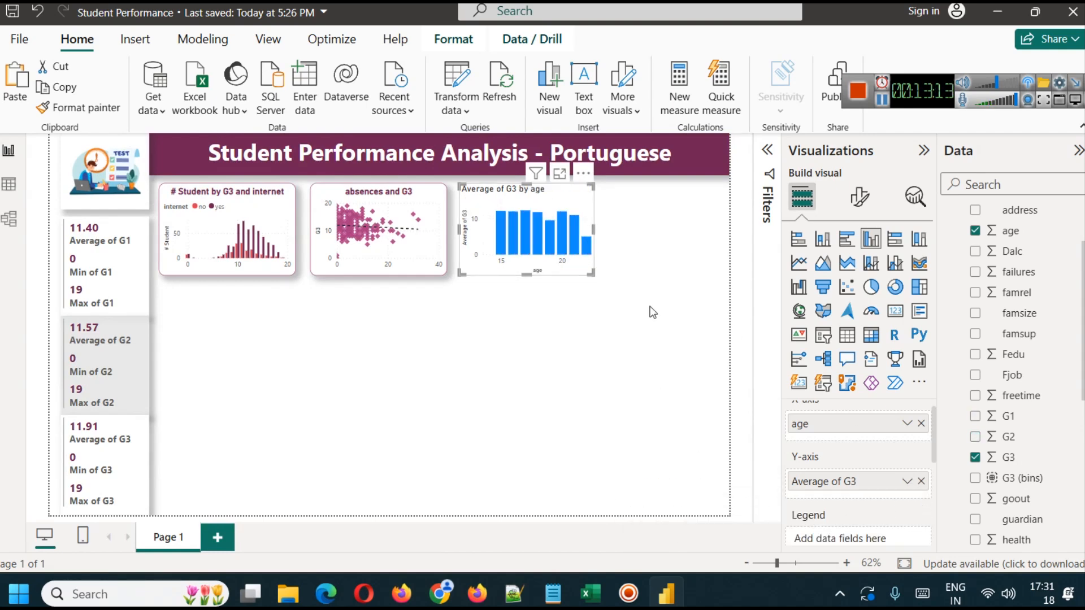
# - Copy the absences and G3 scatter chart's formatting onto the age column chart with Format painter
pyautogui.click(397, 206)
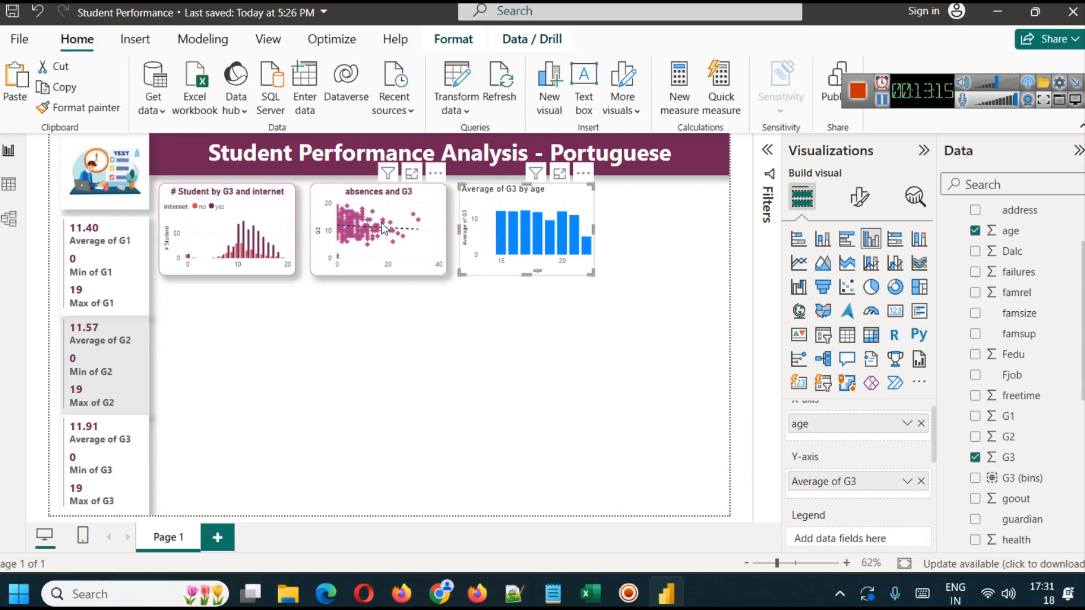
pyautogui.click(78, 108)
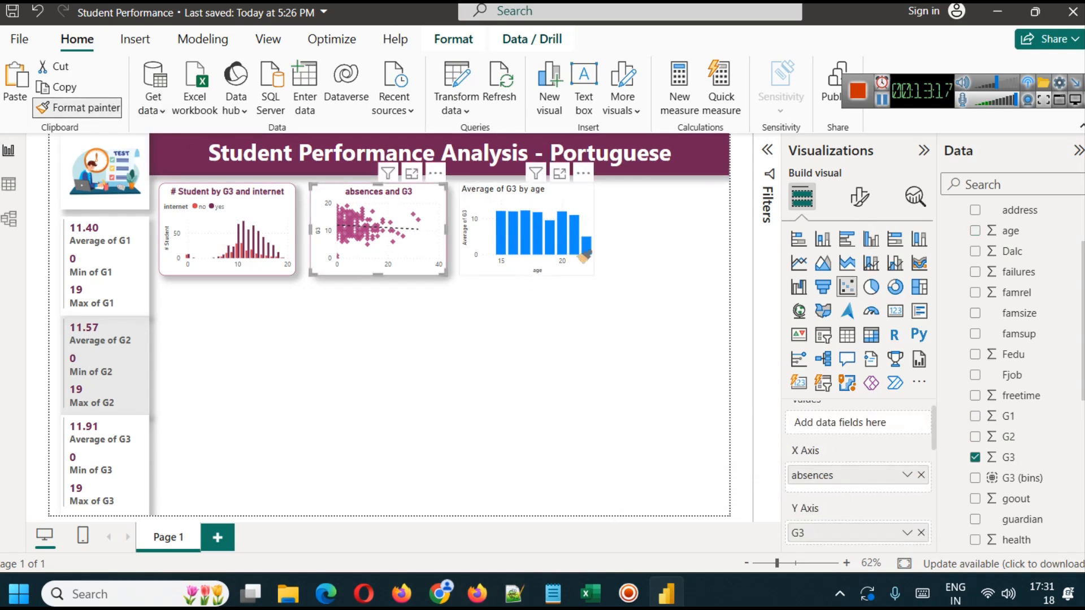
pyautogui.click(562, 221)
pyautogui.click(613, 300)
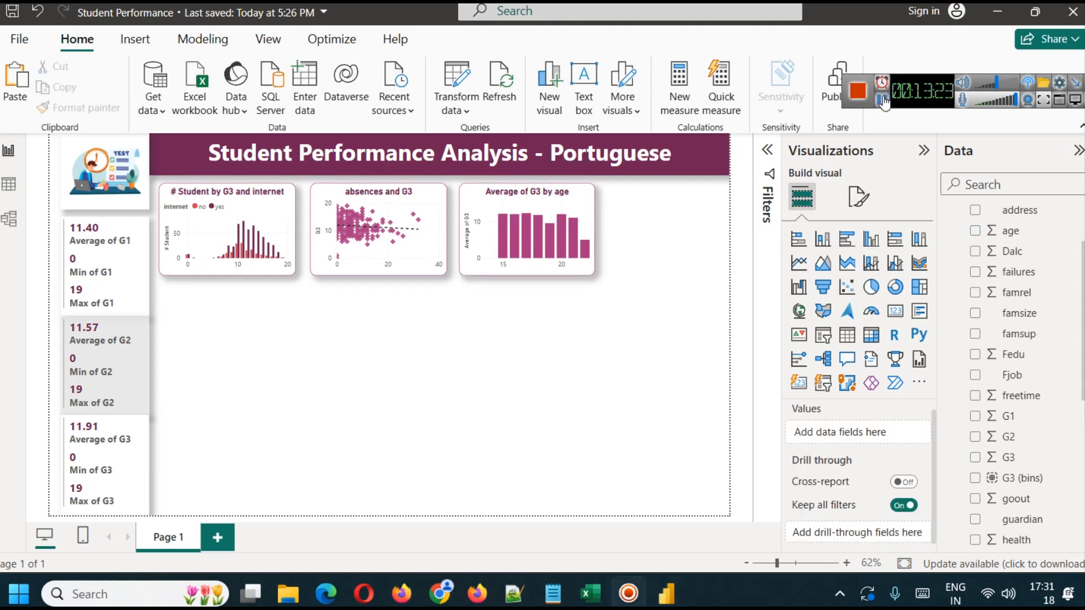
# - Turn on data labels for the age column chart
pyautogui.click(576, 199)
pyautogui.click(860, 197)
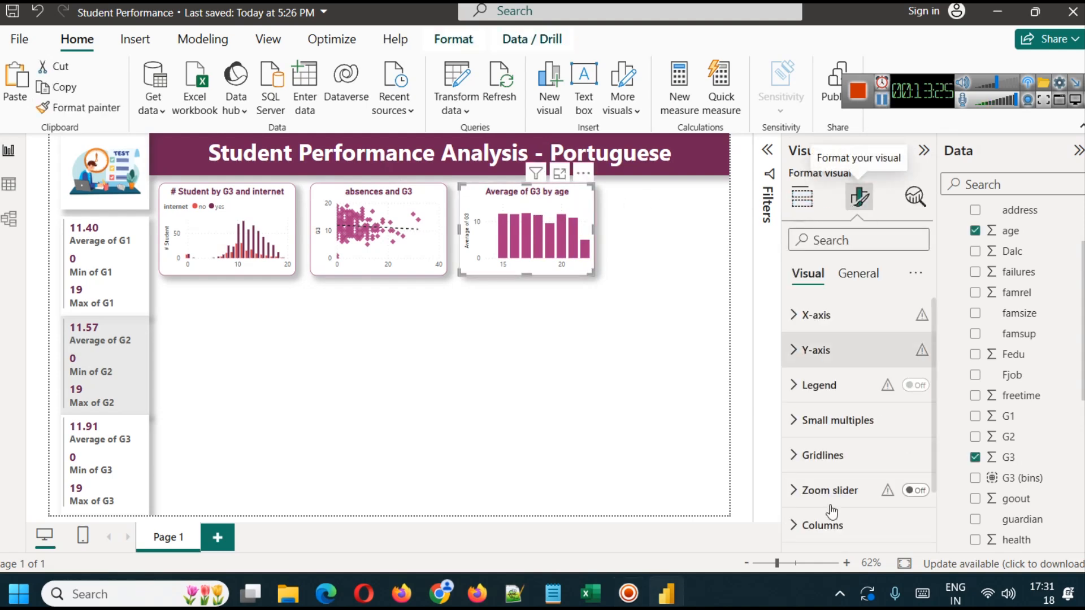
pyautogui.scroll(-2, 836, 475)
pyautogui.click(915, 493)
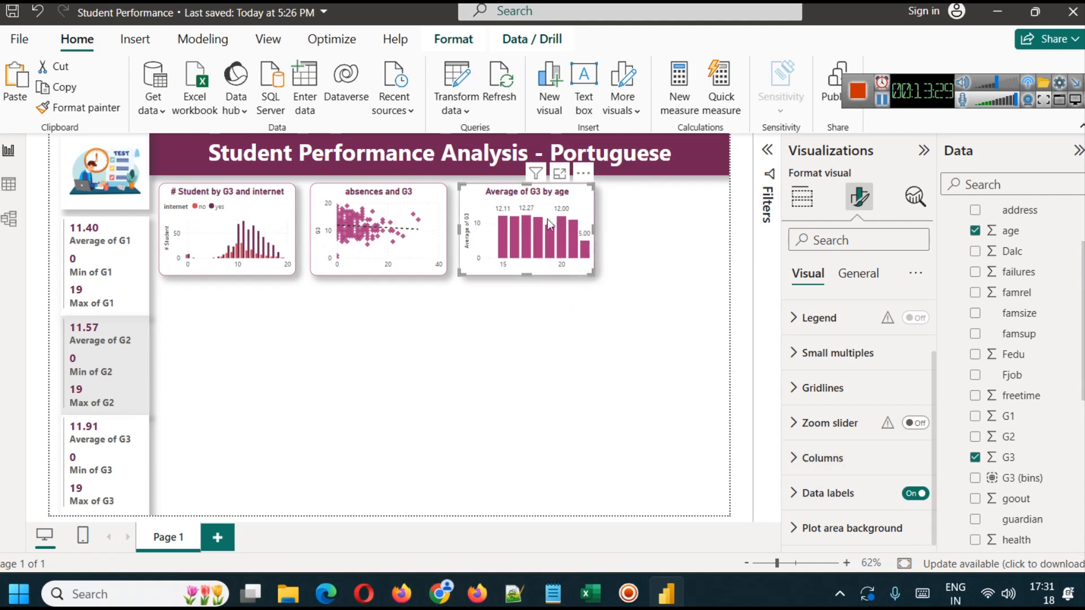
pyautogui.click(544, 331)
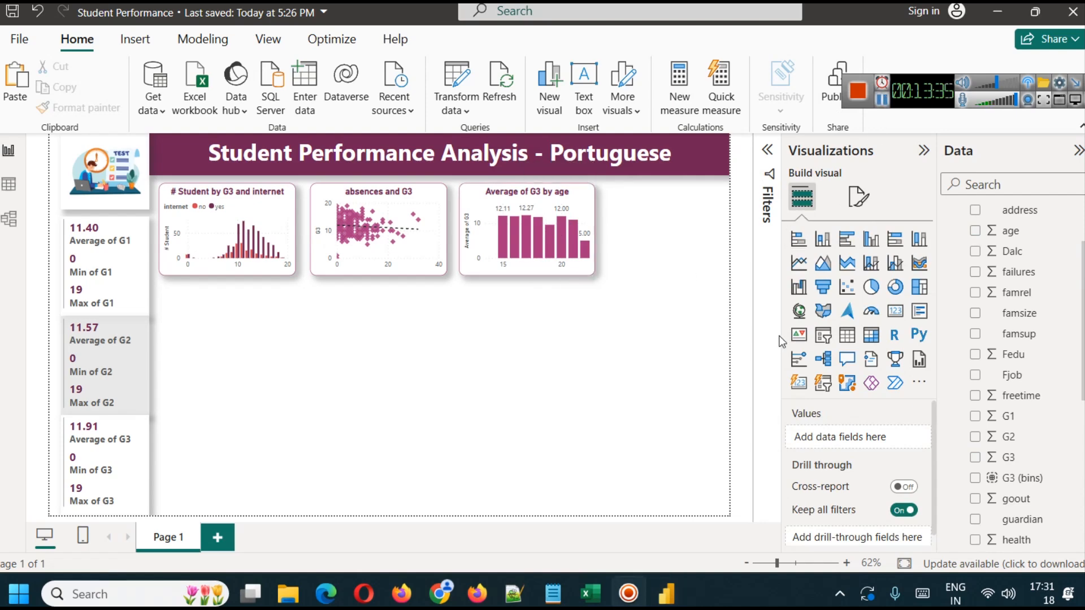
# - Turn off the Y-axis title and Y-axis values on the age column chart
pyautogui.scroll(3, 1014, 356)
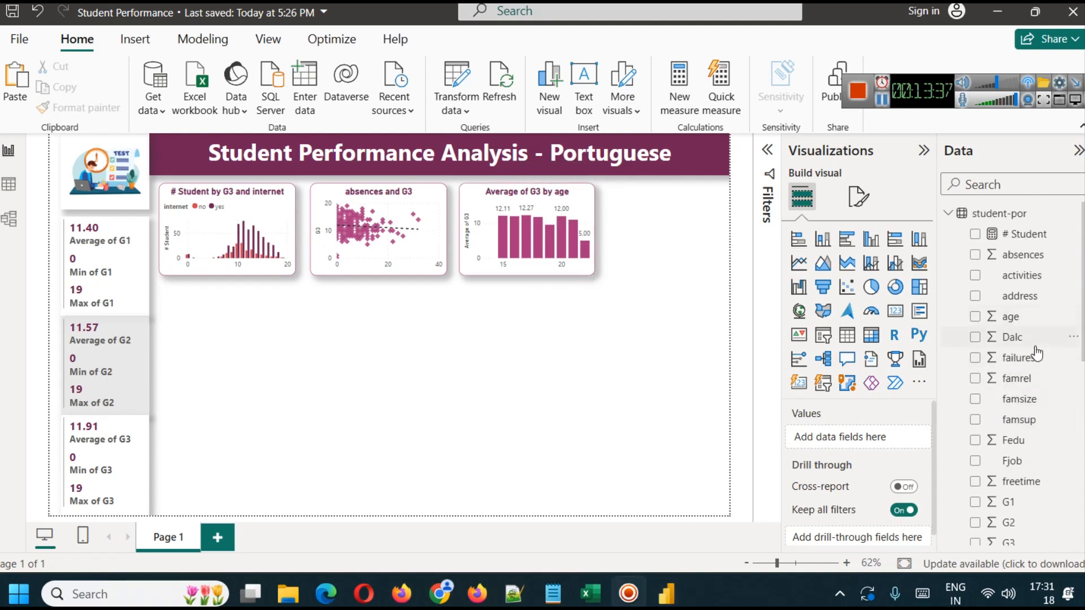
pyautogui.scroll(-1, 1006, 459)
pyautogui.scroll(-1, 1003, 458)
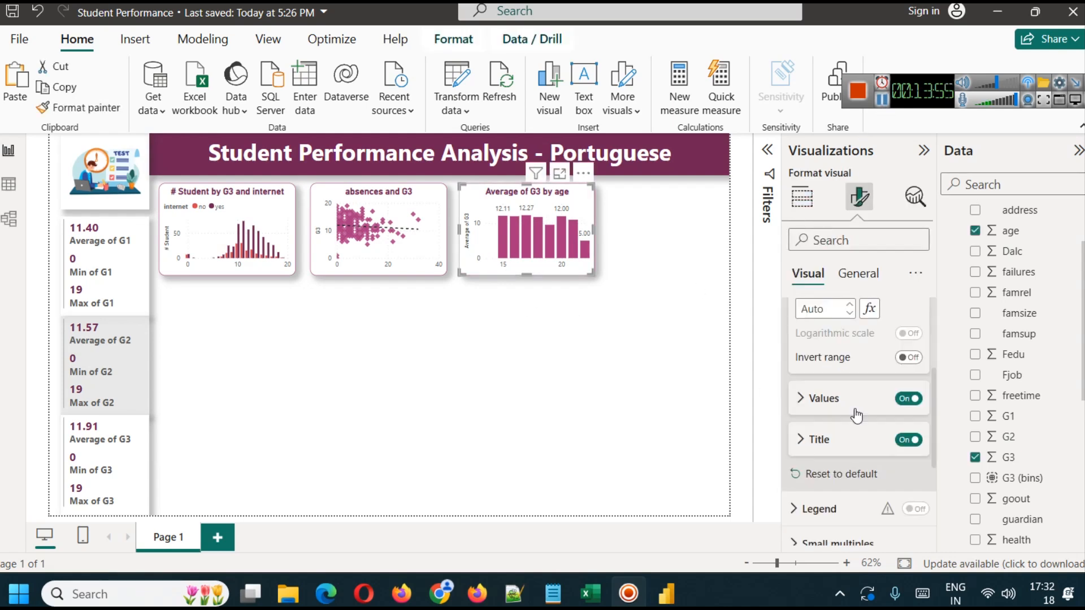
pyautogui.scroll(3, 864, 418)
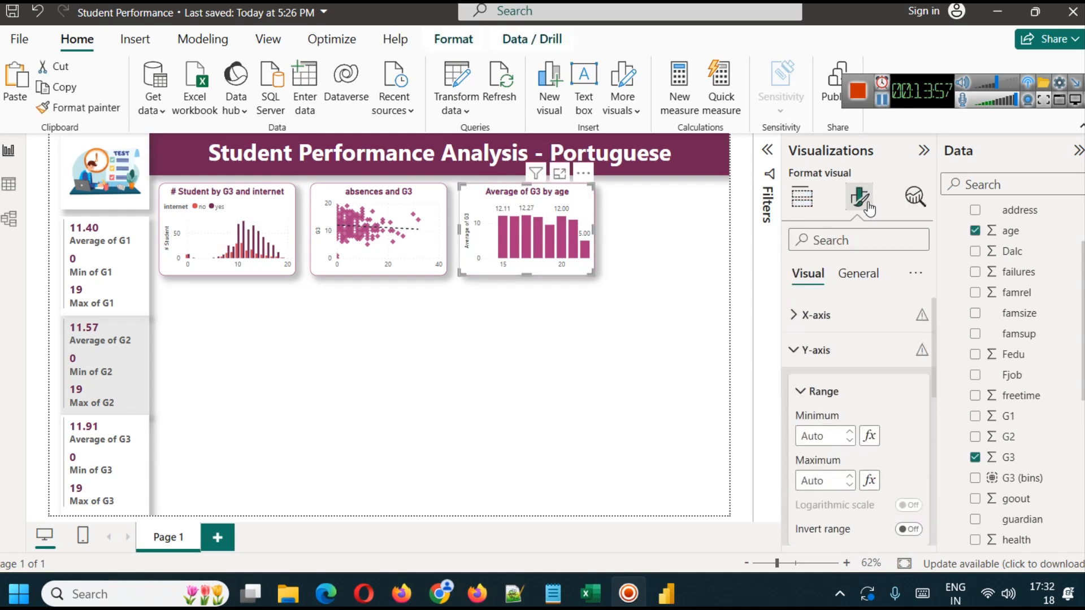
pyautogui.scroll(-3, 864, 418)
pyautogui.click(908, 353)
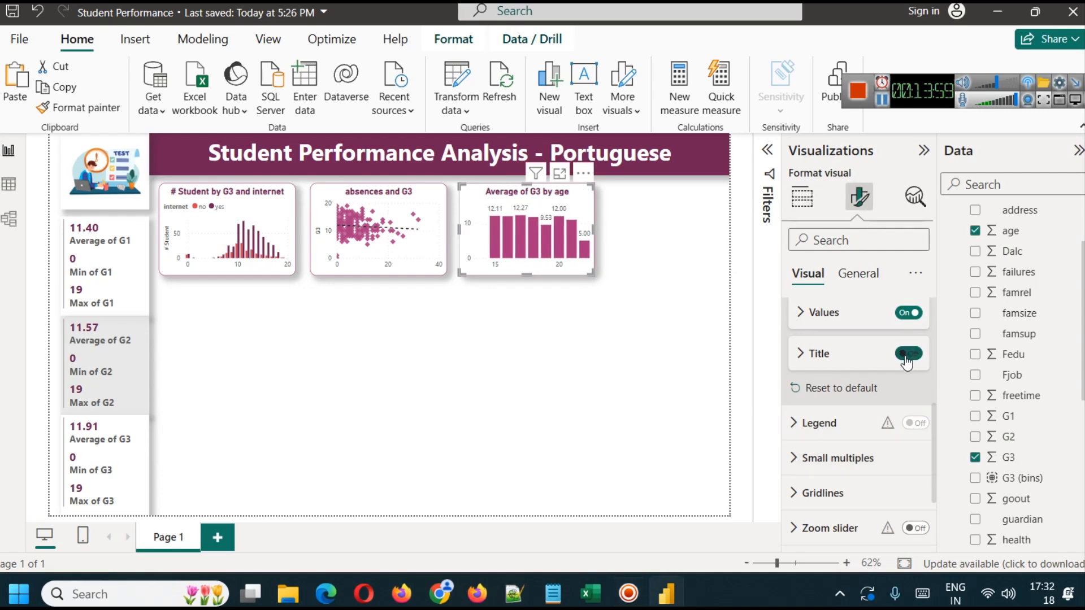
pyautogui.click(908, 314)
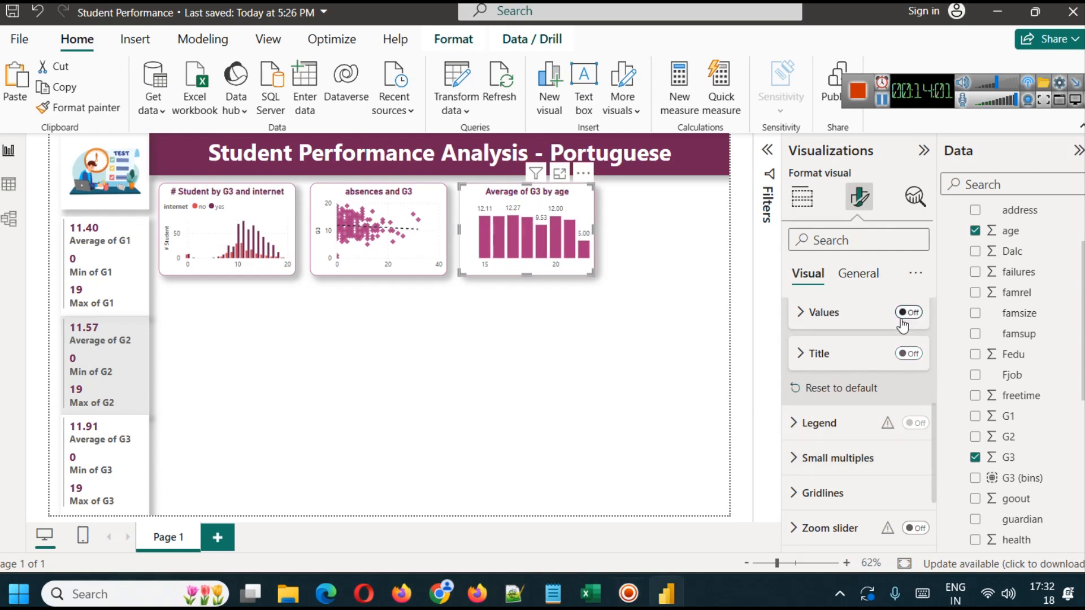
pyautogui.click(614, 343)
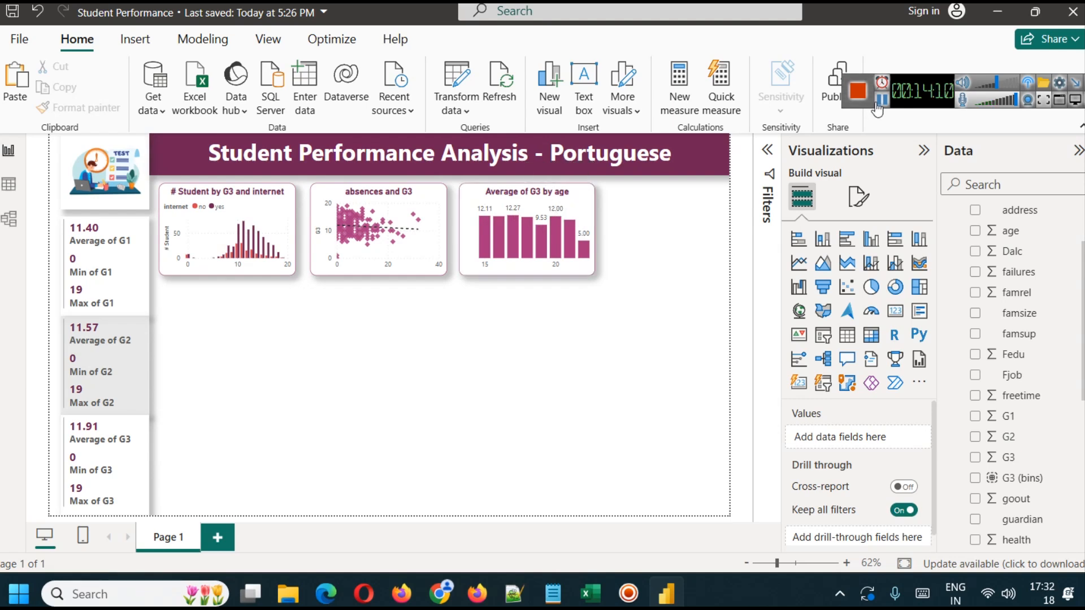
# - Check the distinct values of the Dalc column in the table view and return to the report
pyautogui.click(882, 100)
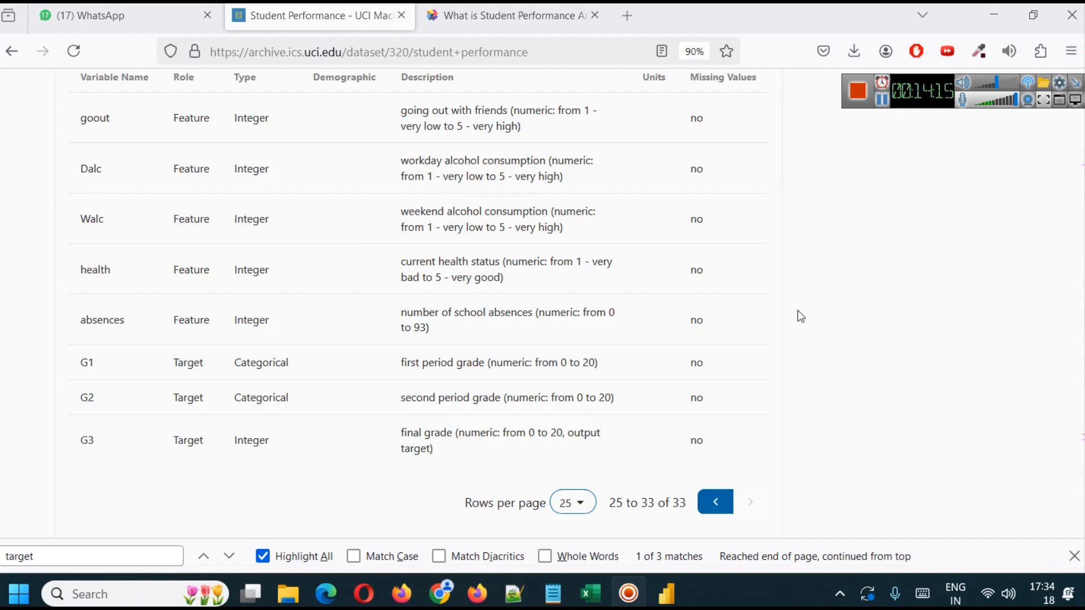
pyautogui.click(667, 593)
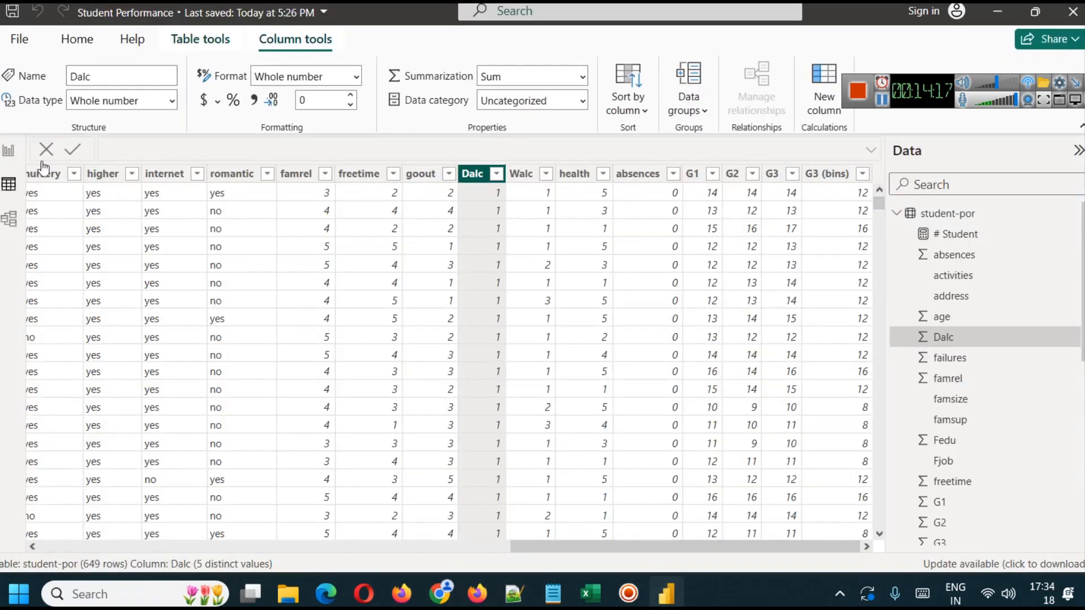
pyautogui.click(8, 150)
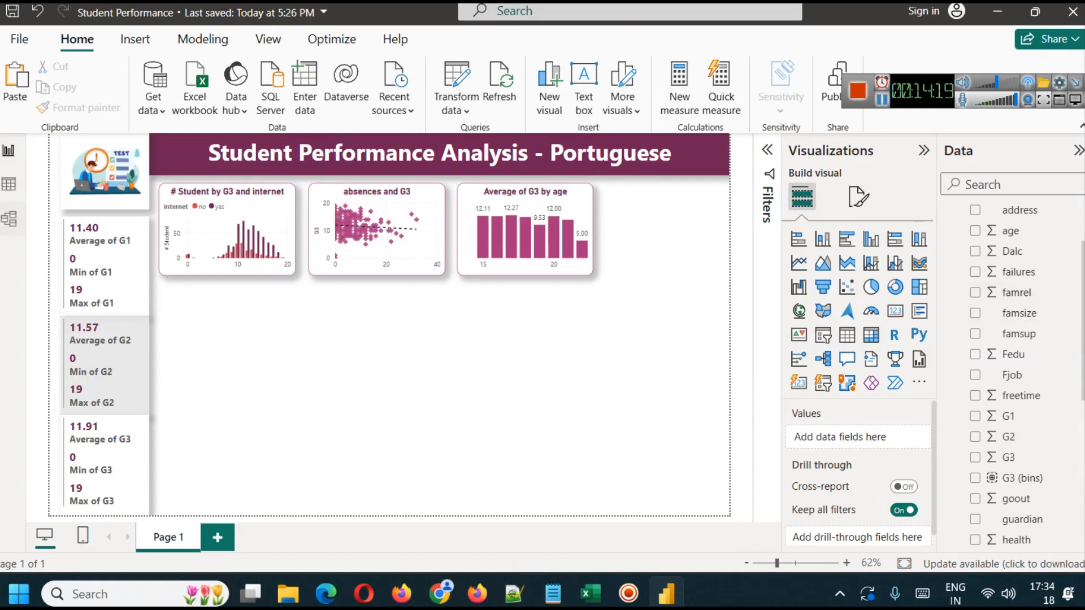
pyautogui.click(9, 183)
pyautogui.click(497, 174)
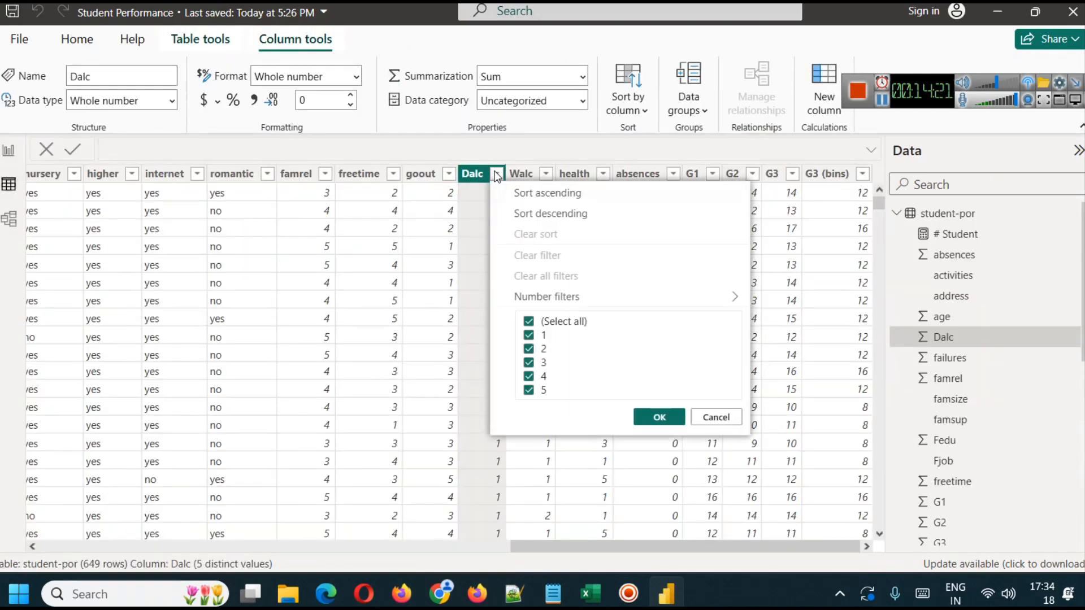
pyautogui.click(714, 417)
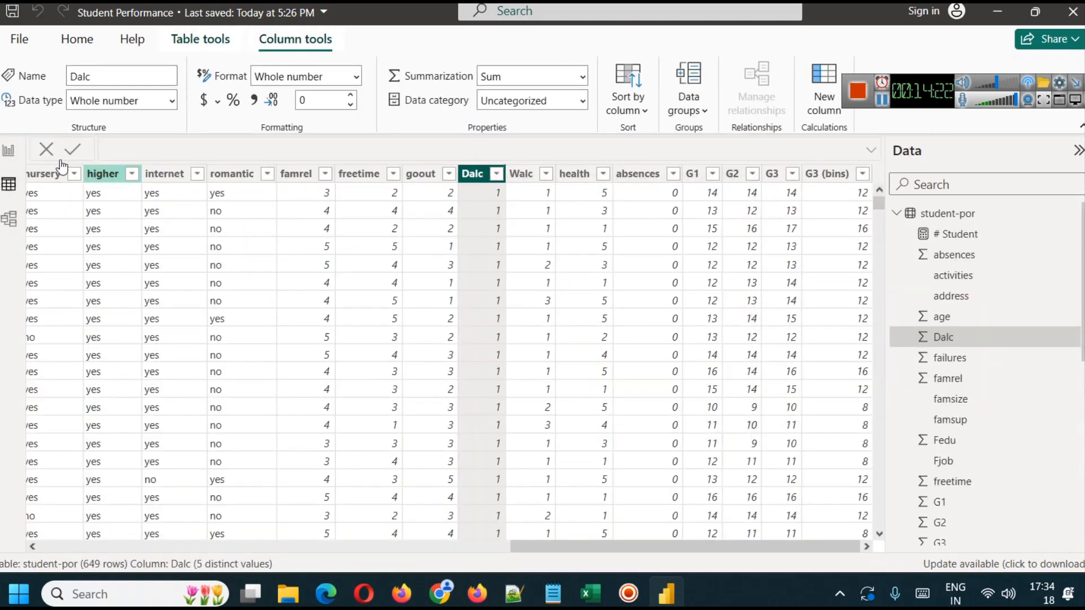
pyautogui.click(12, 153)
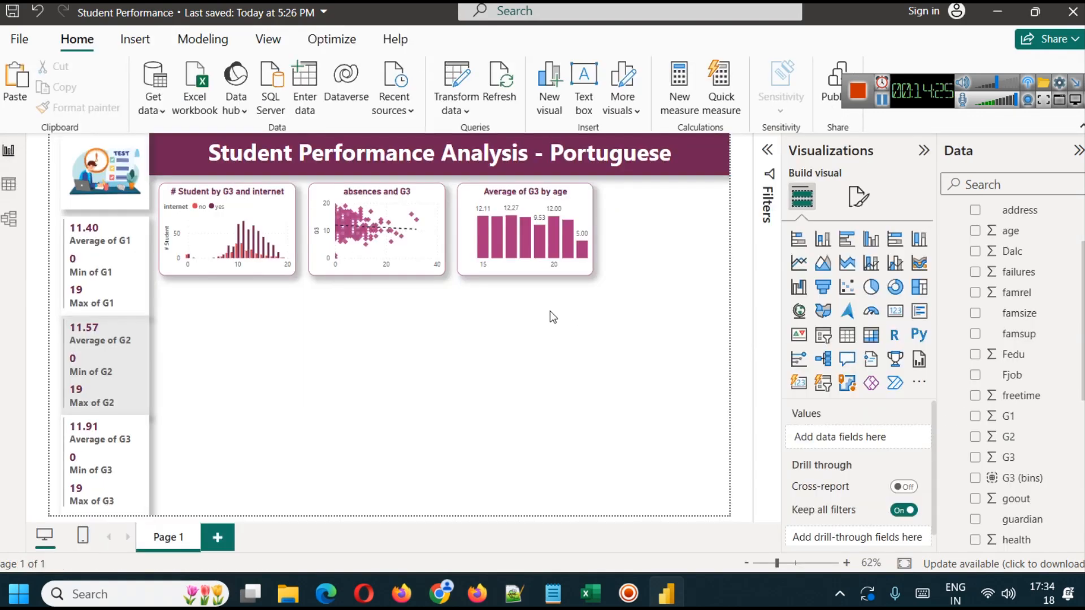
# - Duplicate the average G3 by age chart and place the copy beside the original at the end of the chart row
pyautogui.click(562, 199)
pyautogui.hotkey('ctrl', 'v')
pyautogui.moveTo(561, 198); pyautogui.dragTo(695, 198)
pyautogui.click(543, 199)
pyautogui.moveTo(542, 203); pyautogui.dragTo(540, 202)
pyautogui.click(673, 349)
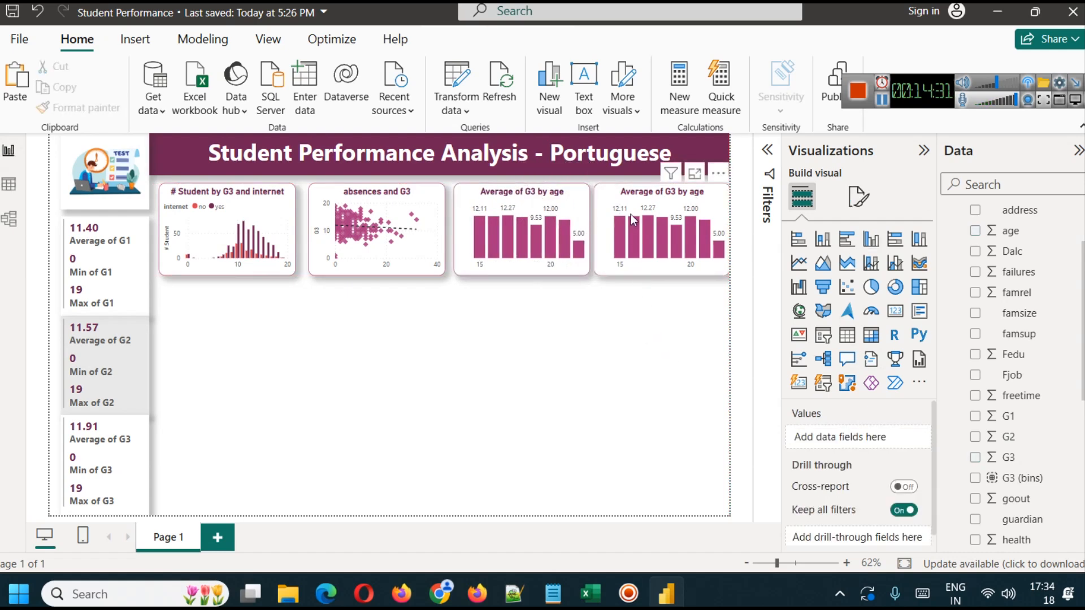
pyautogui.click(629, 194)
pyautogui.moveTo(629, 194); pyautogui.dragTo(627, 195)
pyautogui.click(629, 323)
# - Replace age with Dalc on the X-axis of the duplicated column chart
pyautogui.click(674, 210)
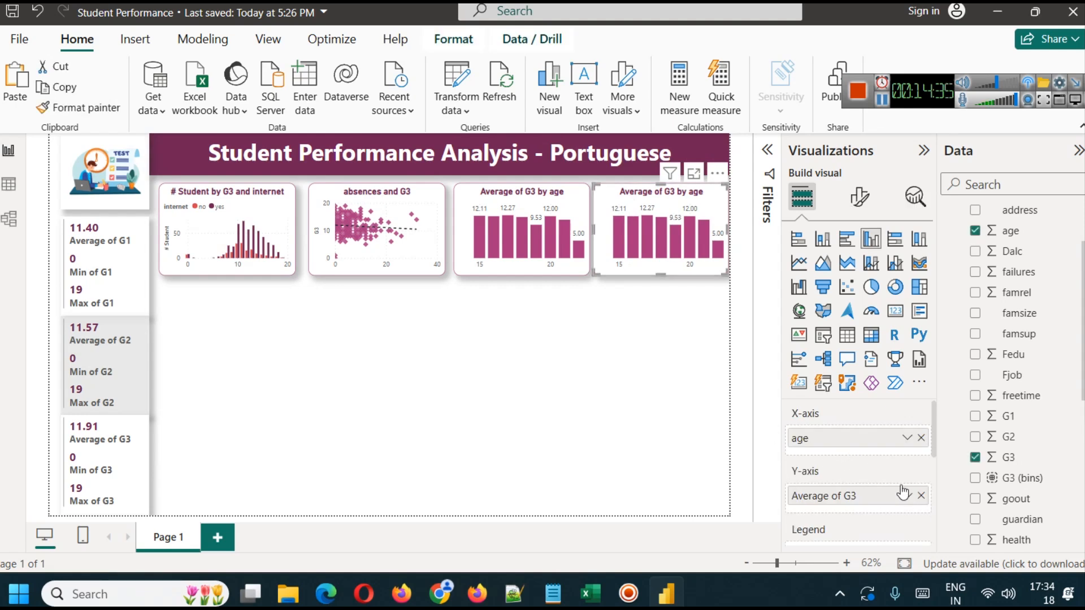
pyautogui.click(921, 438)
pyautogui.moveTo(1012, 250); pyautogui.dragTo(869, 439)
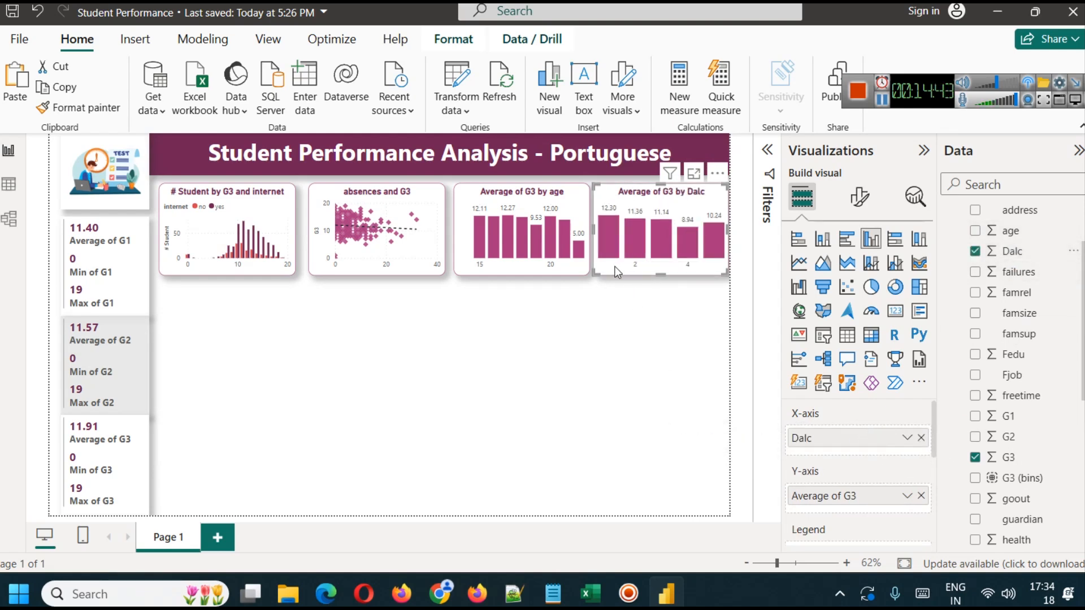
# - Inspect the average G3 for each Dalc level and check the meaning of Dalc on the UCI dataset page
pyautogui.moveTo(605, 243)
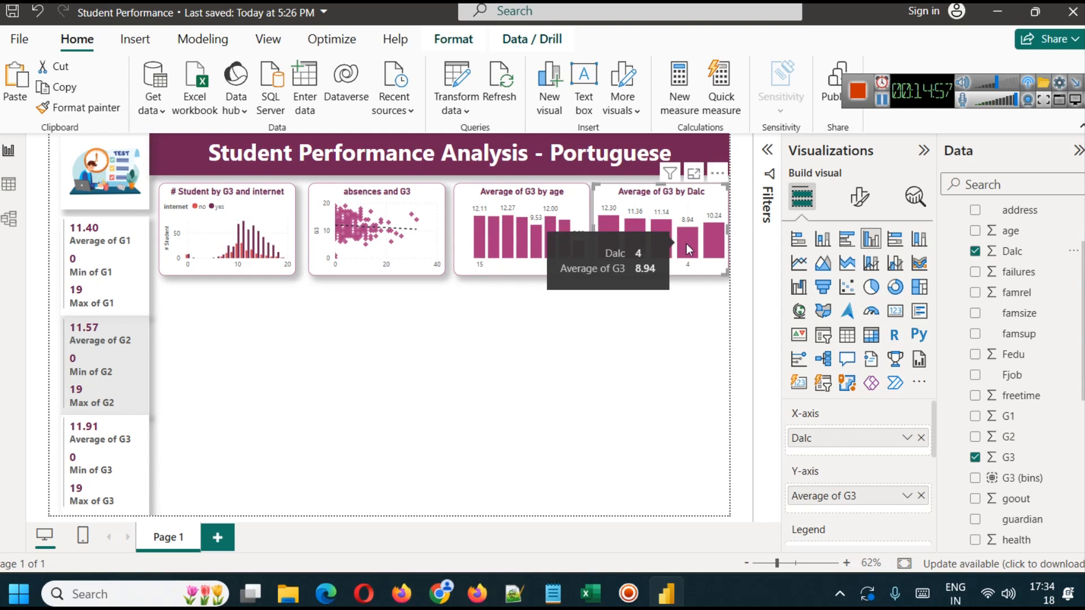
pyautogui.click(485, 594)
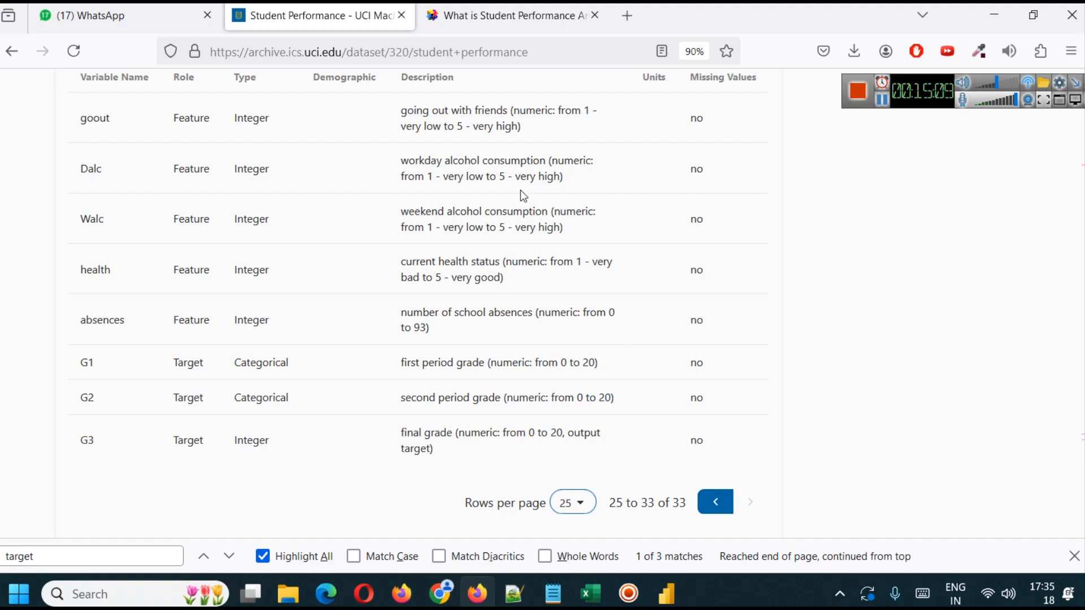
pyautogui.click(677, 600)
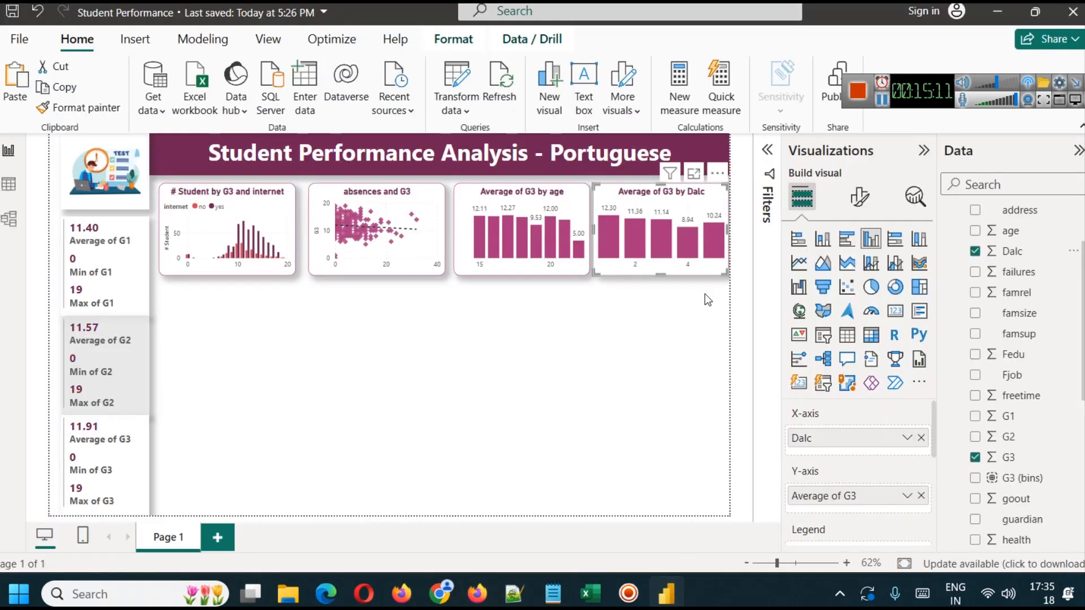
pyautogui.moveTo(686, 235)
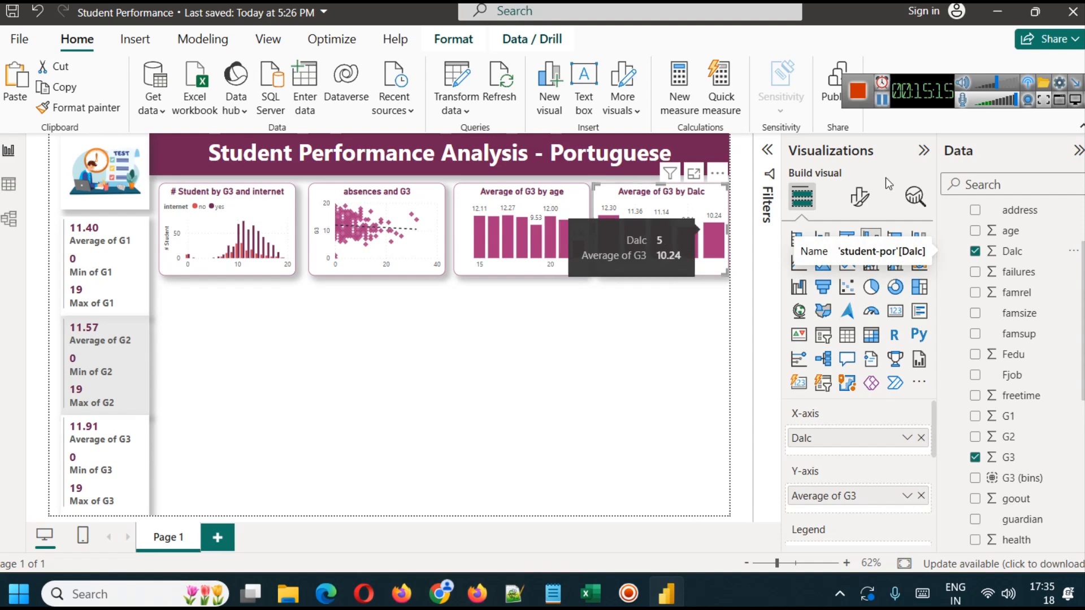
# - Look up the description of the higher variable on the UCI dataset page and return to the Power BI report
pyautogui.hotkey('alt', 'Tab')
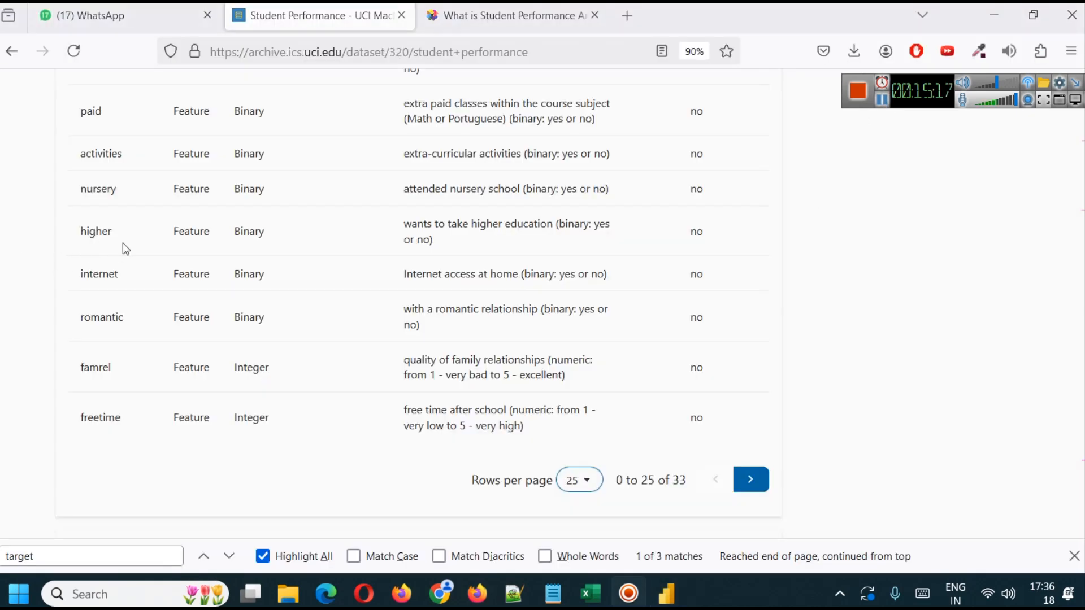
pyautogui.moveTo(73, 236); pyautogui.dragTo(119, 249)
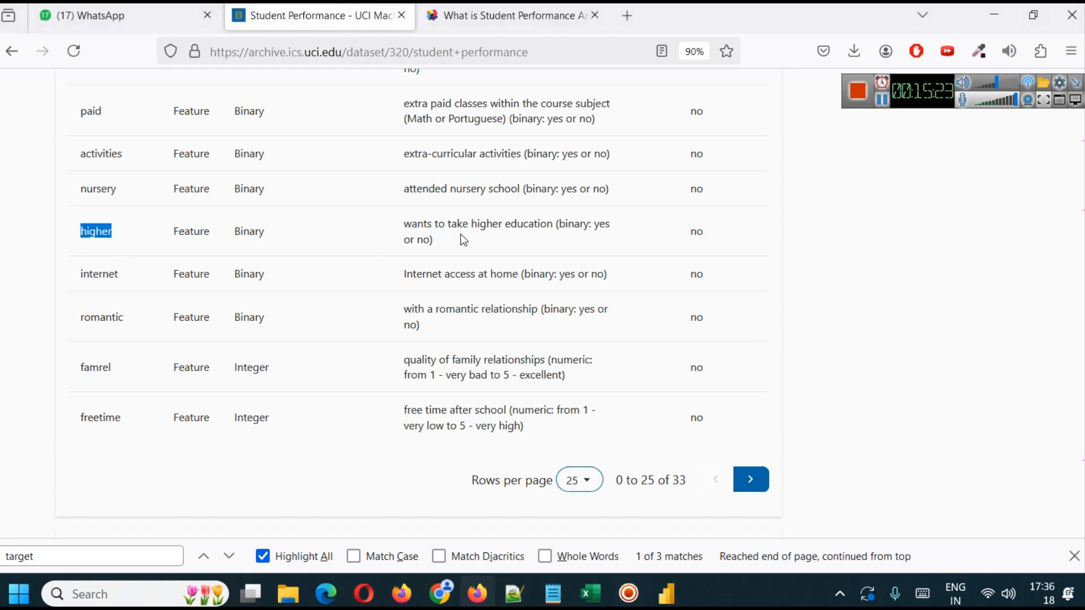
pyautogui.click(667, 594)
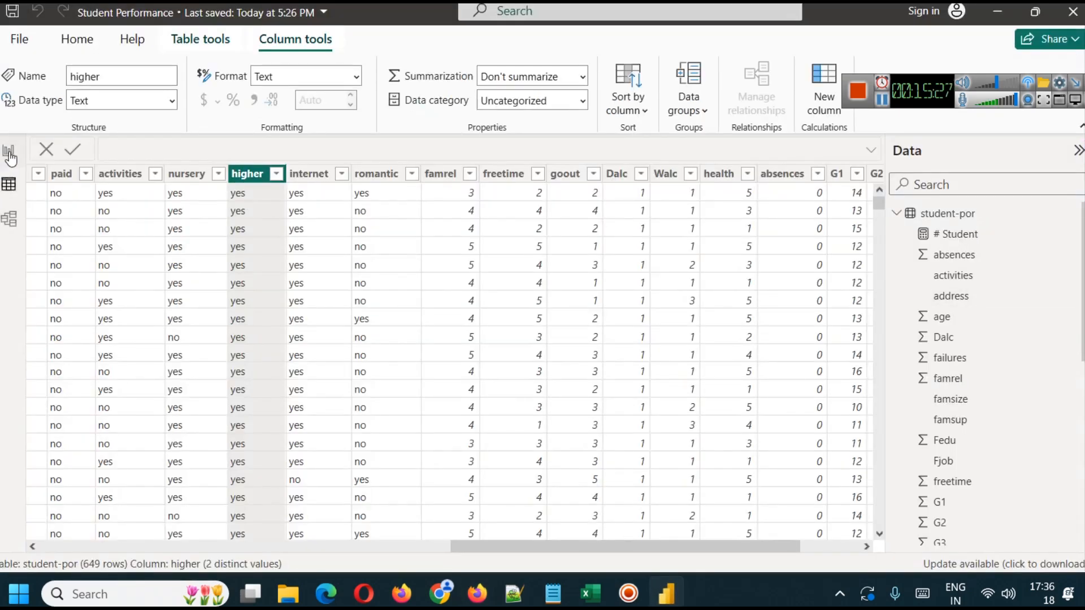
pyautogui.click(9, 151)
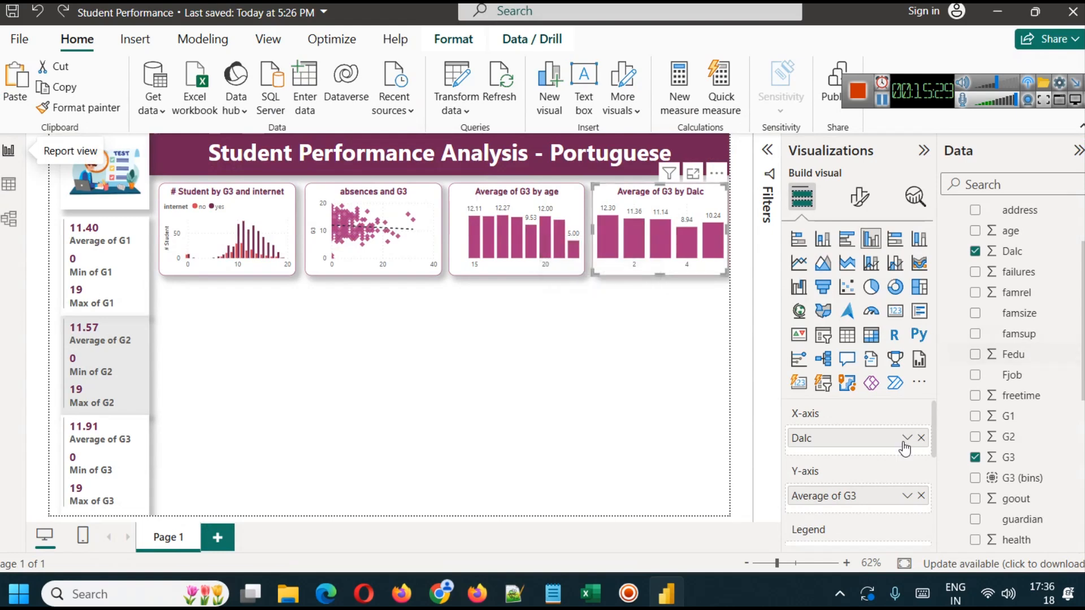
# - Add the higher field as the legend of the average G3 by Dalc chart
pyautogui.scroll(-2, 927, 438)
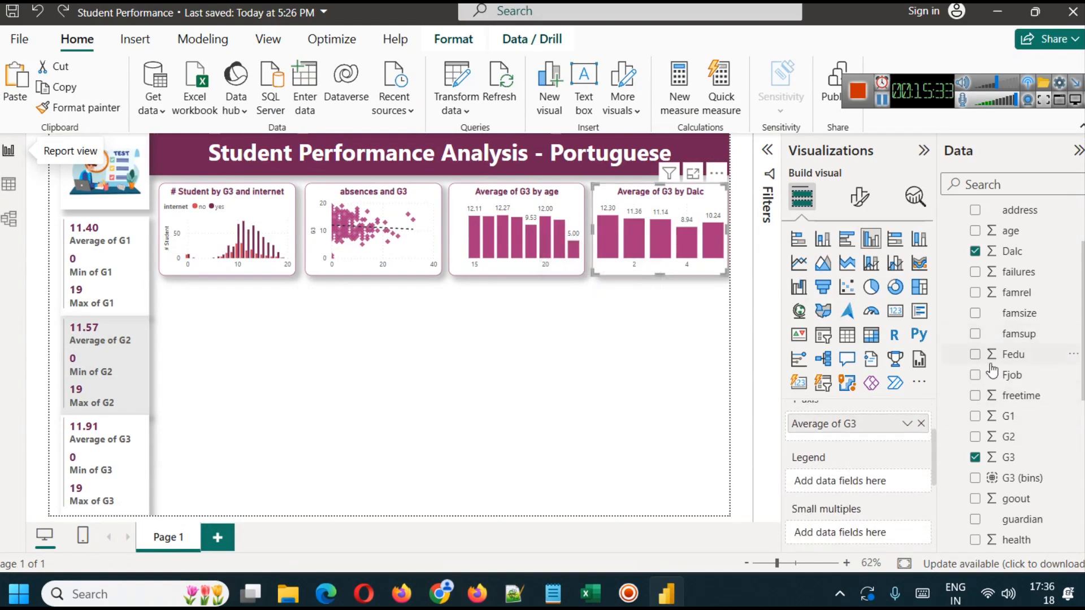
pyautogui.scroll(2, 1028, 384)
pyautogui.scroll(-4, 1027, 384)
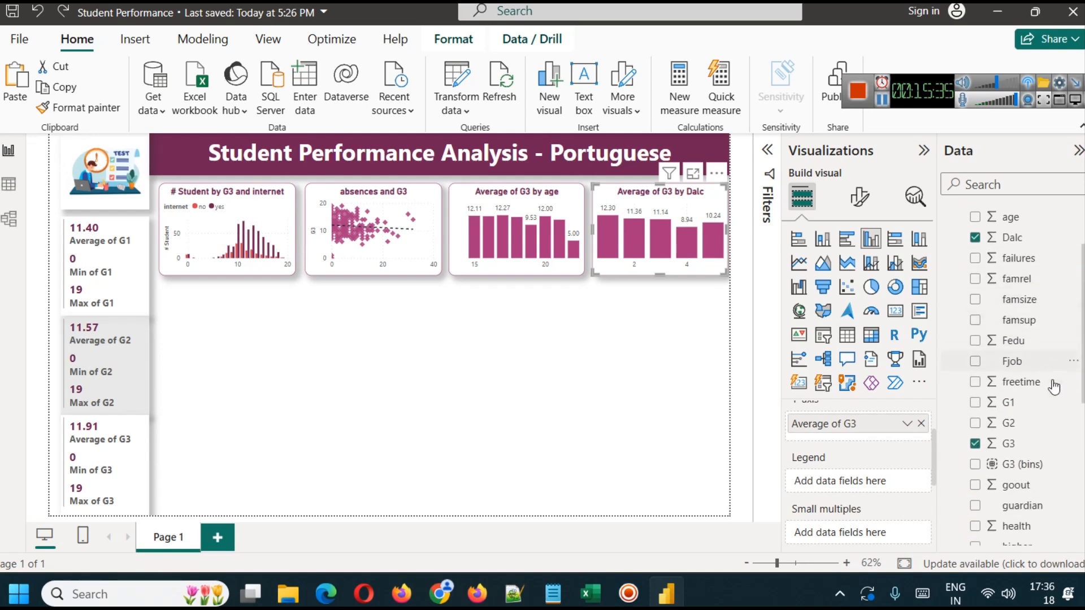
pyautogui.scroll(-1, 1054, 387)
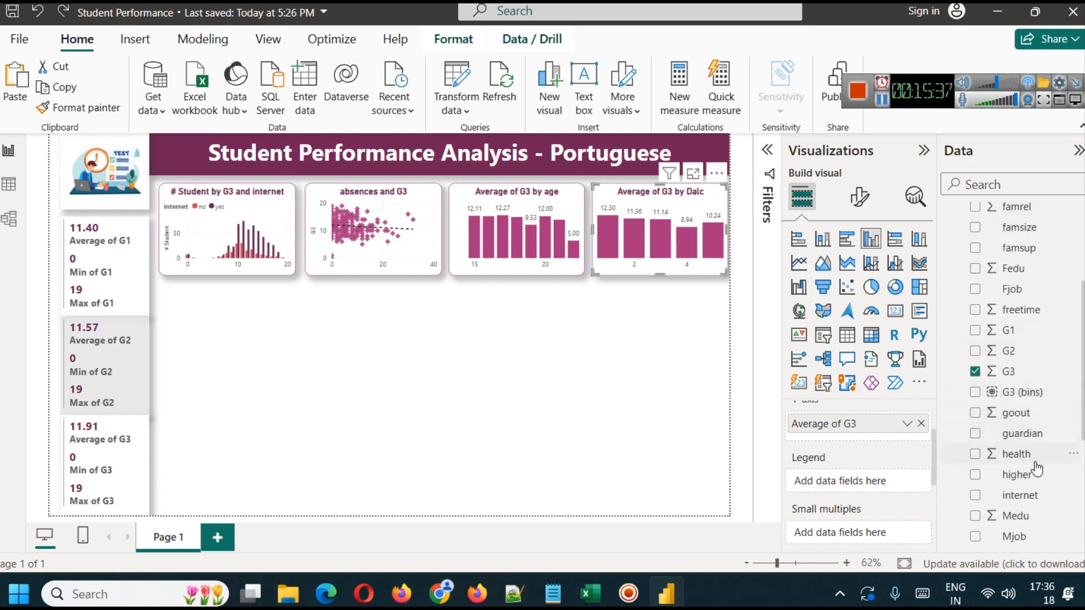
pyautogui.moveTo(1029, 478); pyautogui.dragTo(836, 481)
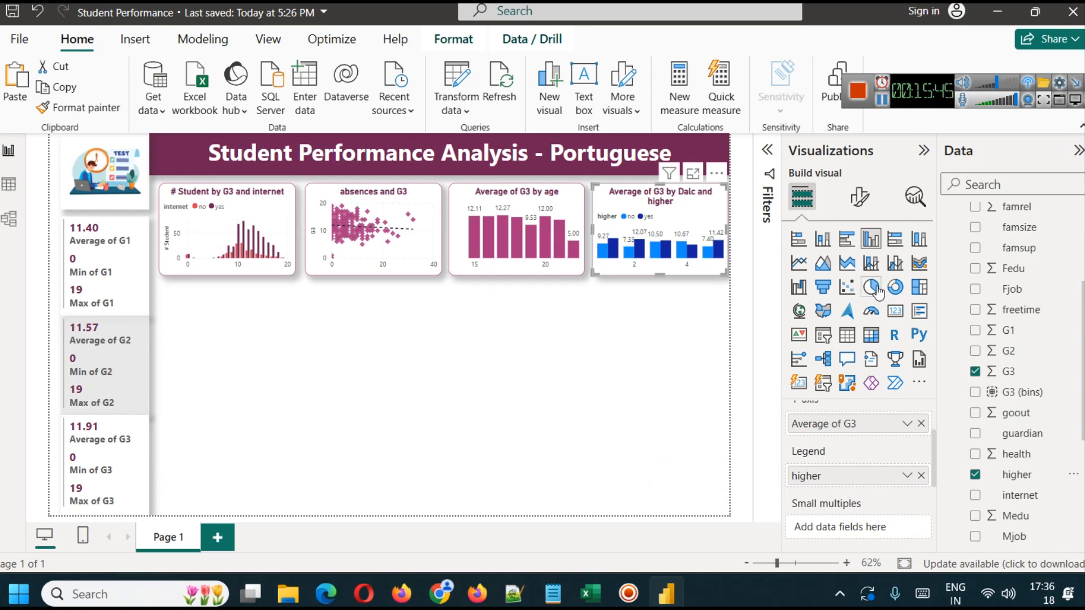
# - Examine the average G3 by Dalc and higher chart in focus mode and return to the report
pyautogui.click(693, 173)
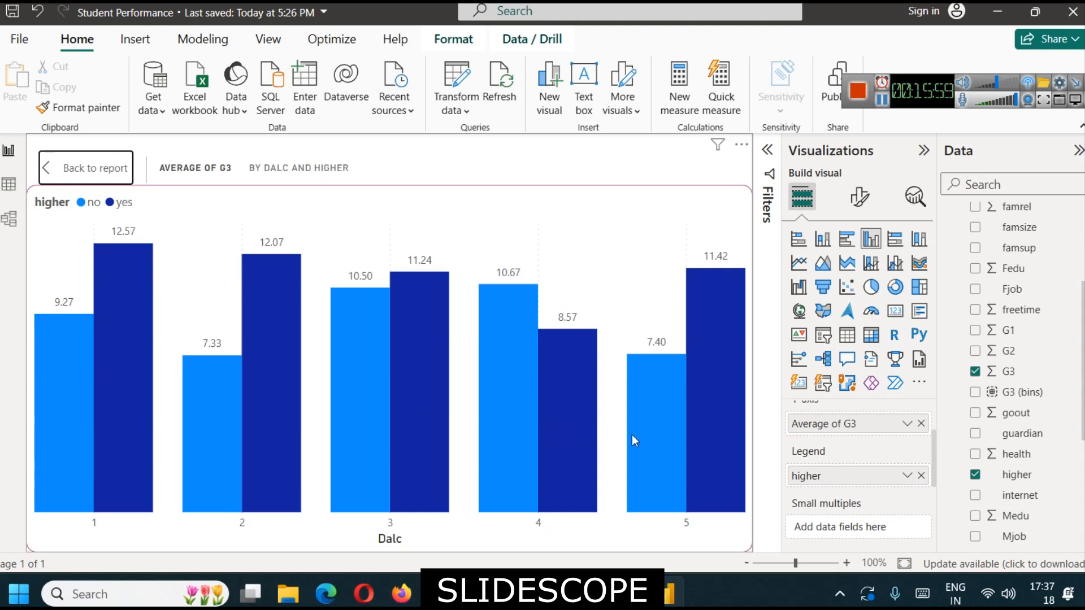
pyautogui.moveTo(283, 327)
pyautogui.click(77, 172)
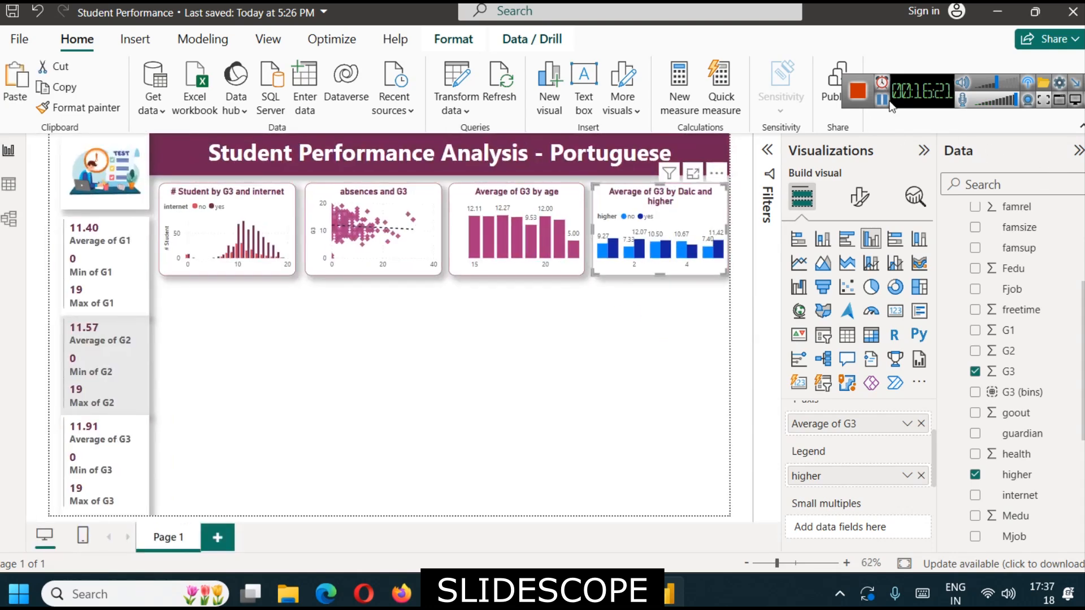
# - Retitle the Dalc chart "Avg of G3 by Dalc and higher" and colour its yes series dark plum
pyautogui.click(859, 197)
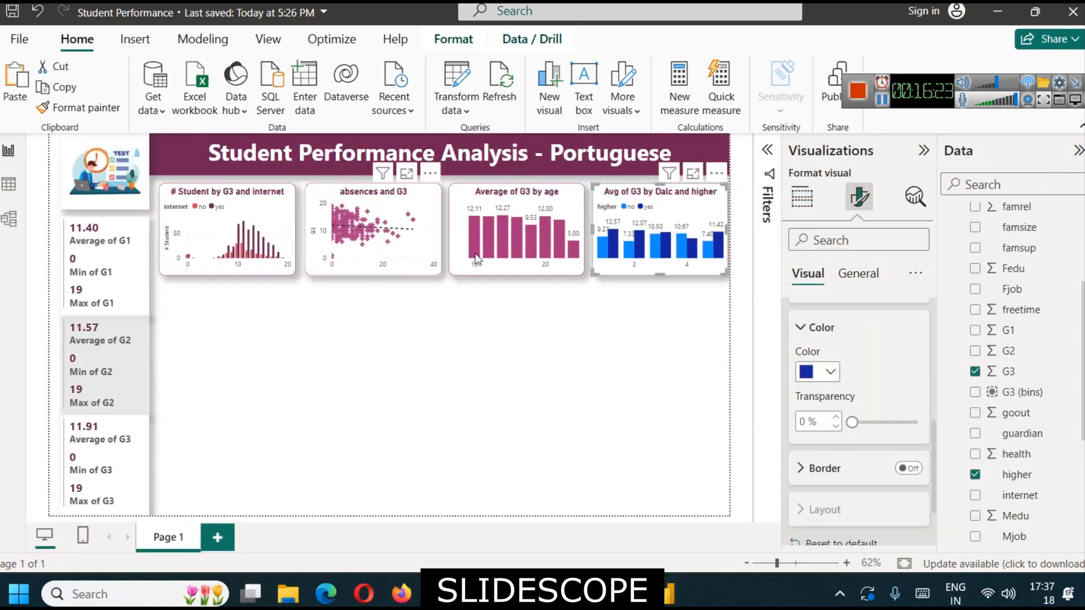
pyautogui.click(829, 375)
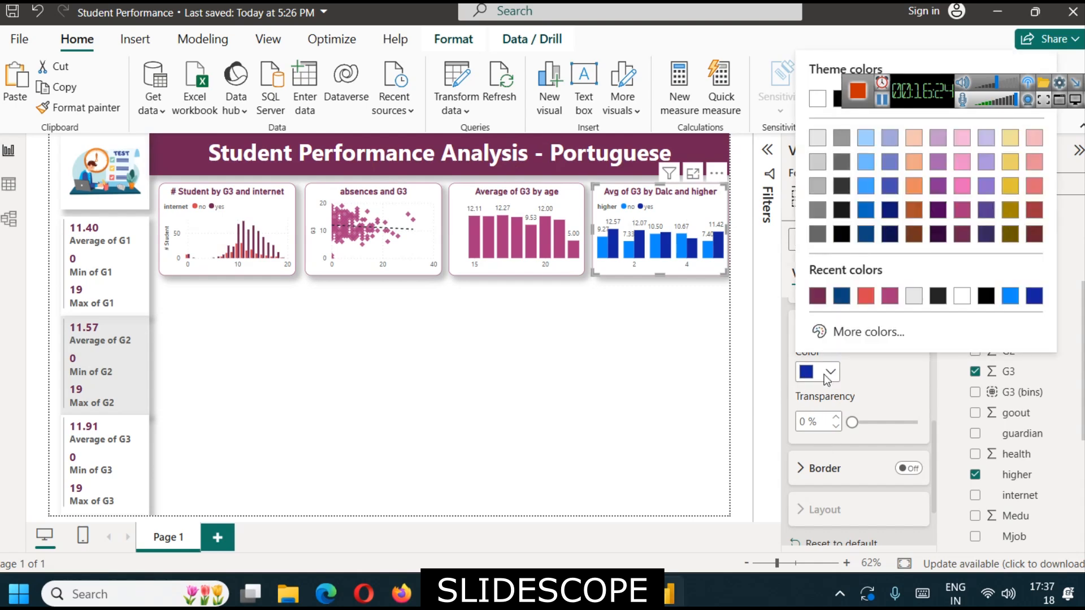
pyautogui.click(819, 296)
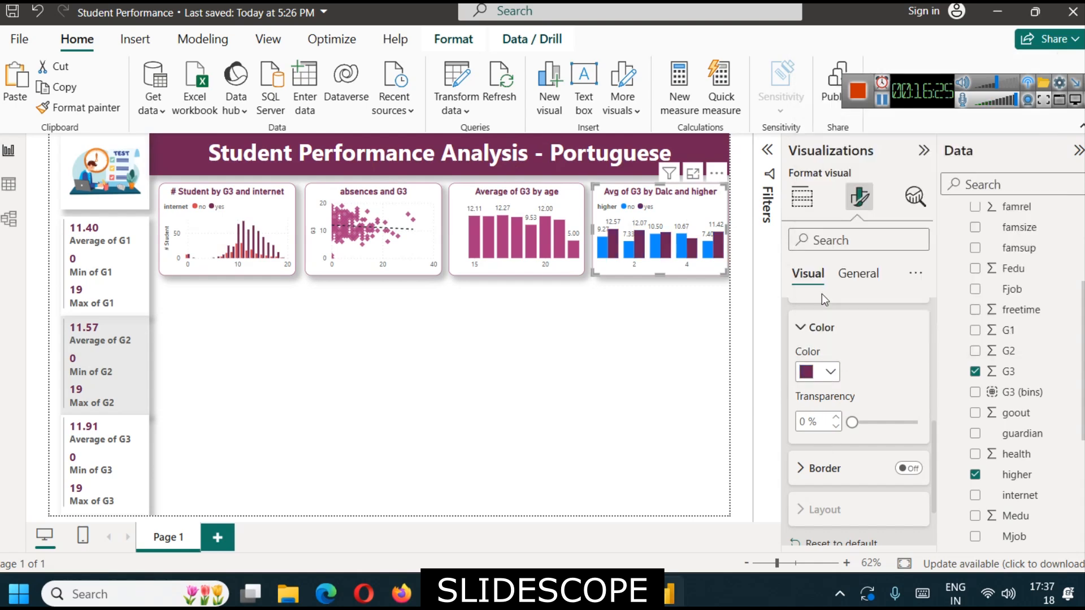
# - Set the colour of the Dalc chart's no series to coral red
pyautogui.scroll(-3, 845, 402)
pyautogui.scroll(4, 845, 401)
pyautogui.scroll(-1, 836, 400)
pyautogui.scroll(1, 834, 396)
pyautogui.click(823, 373)
pyautogui.click(824, 414)
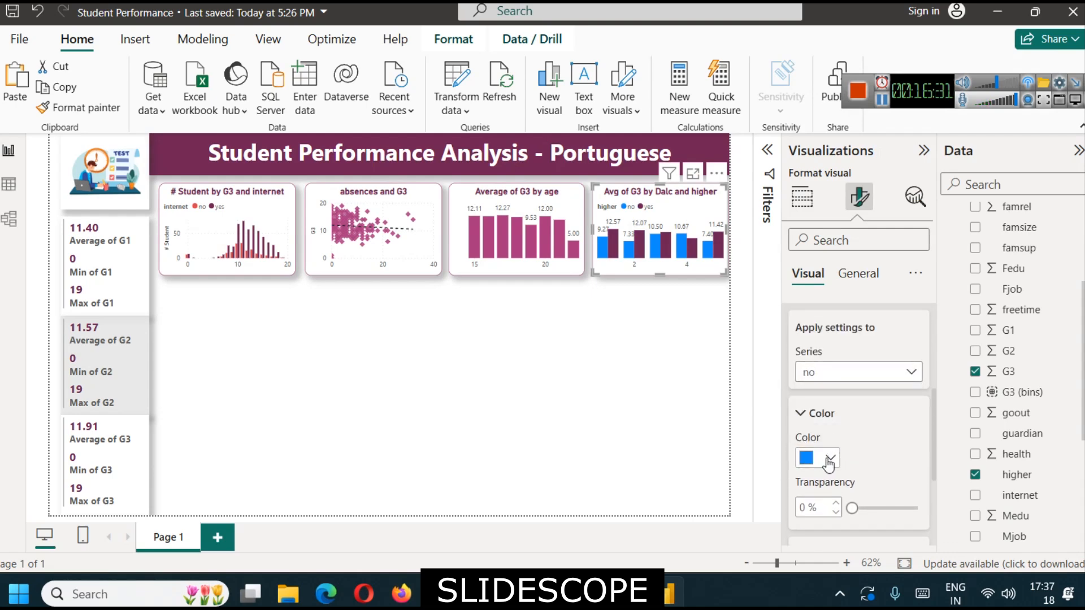
pyautogui.click(829, 459)
pyautogui.click(1035, 185)
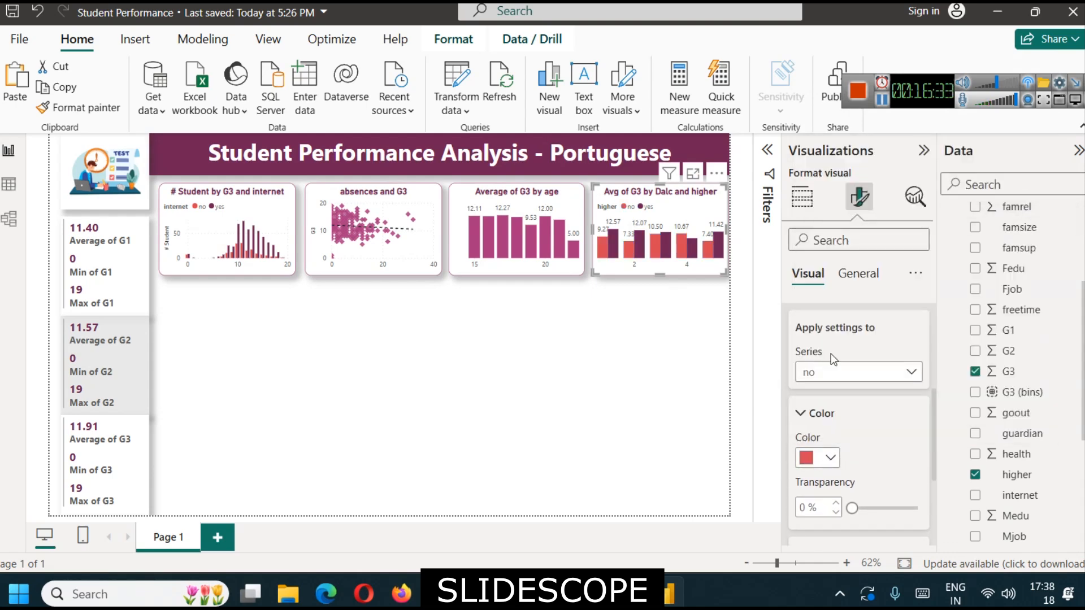
# - Convert the Dalc and higher column chart into a ribbon chart
pyautogui.doubleClick(662, 383)
pyautogui.hotkey('ctrl', 'z')
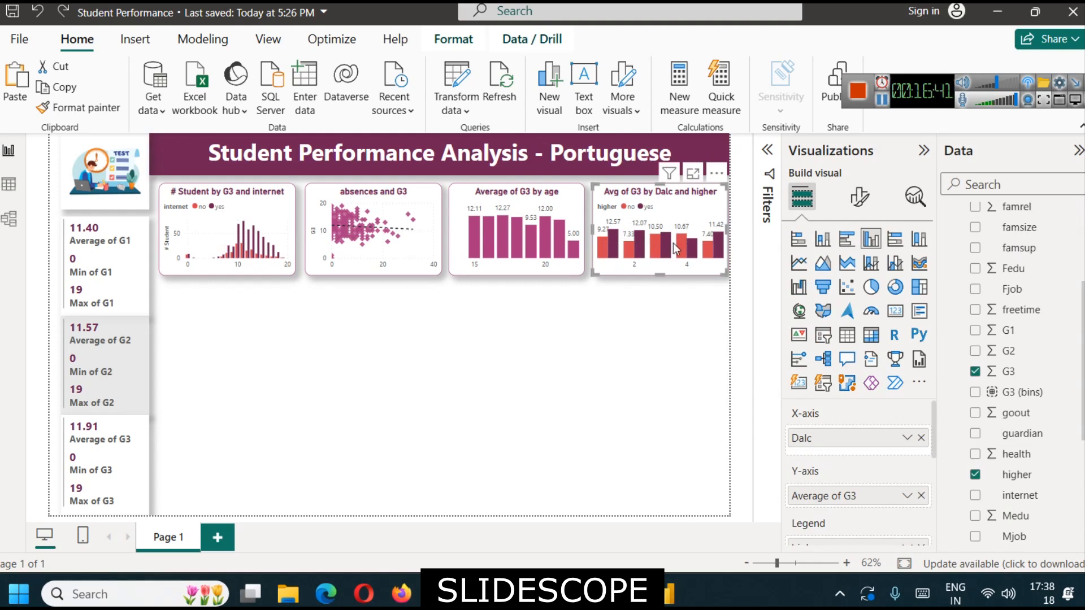
pyautogui.click(920, 263)
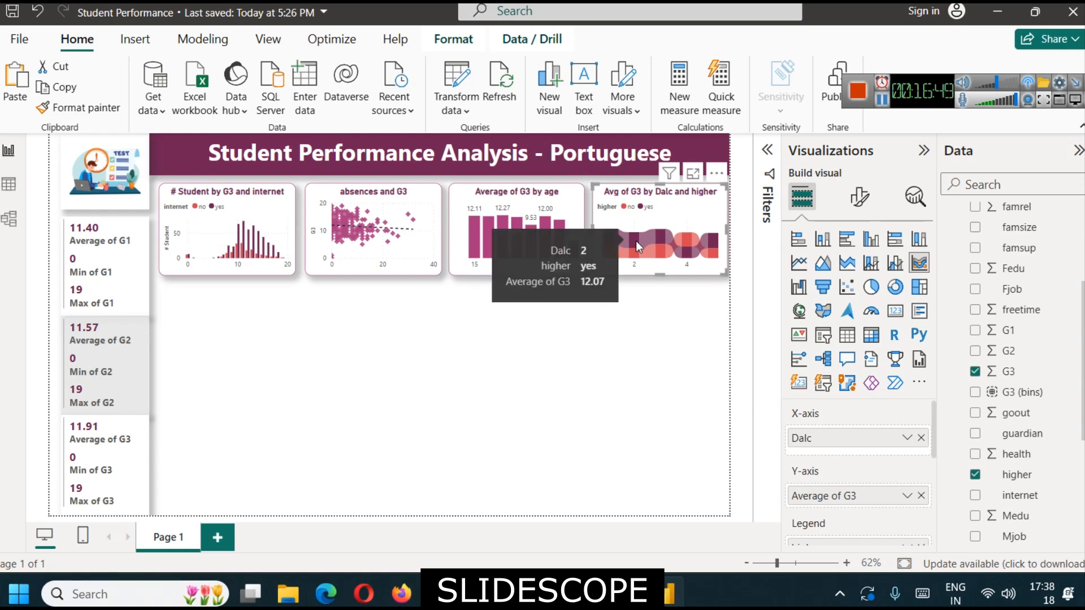
pyautogui.moveTo(688, 254)
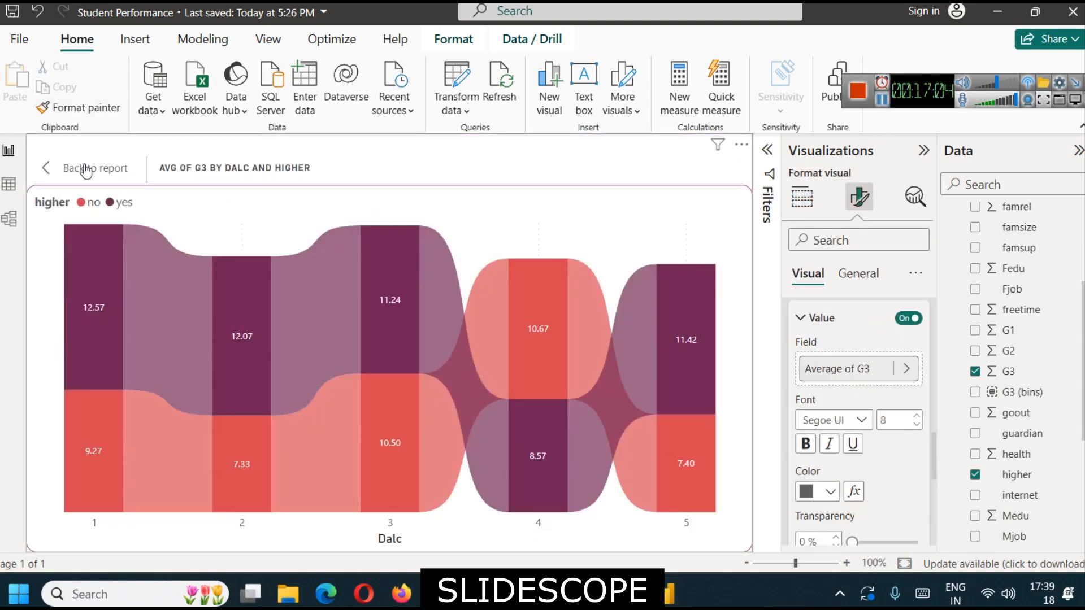
# - Examine the ribbon chart's average G3 values by Dalc and higher in focus mode and return to the report
pyautogui.click(90, 167)
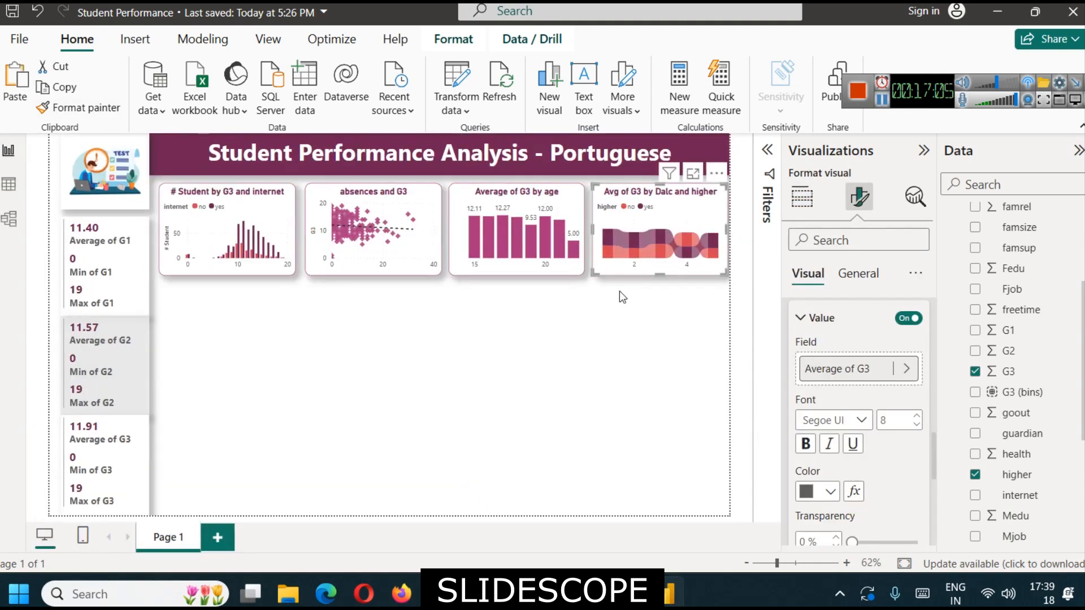
pyautogui.click(693, 175)
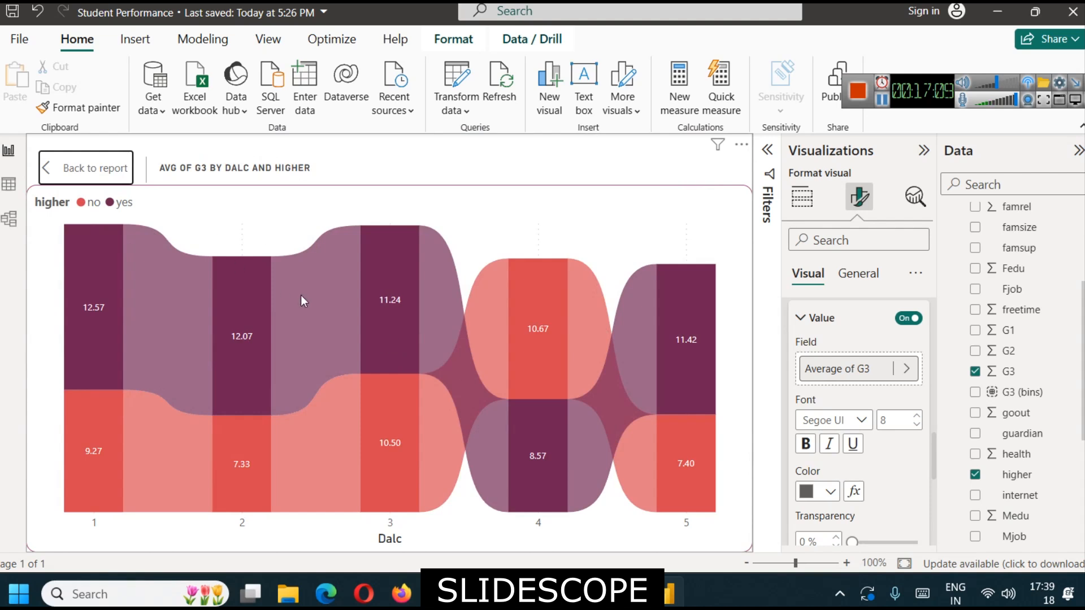
pyautogui.moveTo(130, 319)
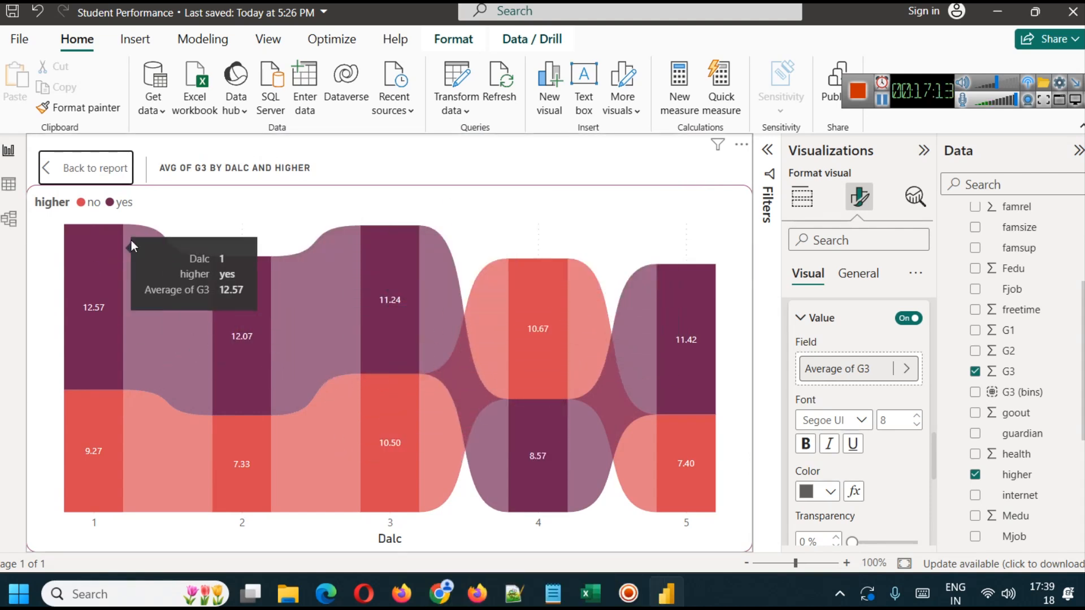
pyautogui.click(50, 166)
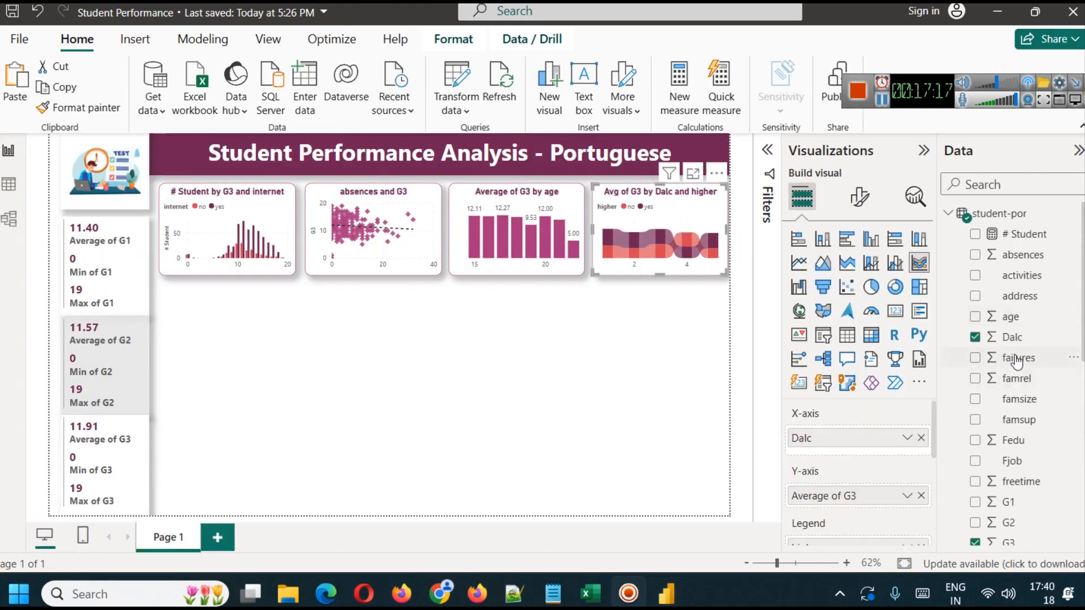
# - Look up the description of the failures variable on the UCI dataset page in Firefox and return to Power BI
pyautogui.click(477, 593)
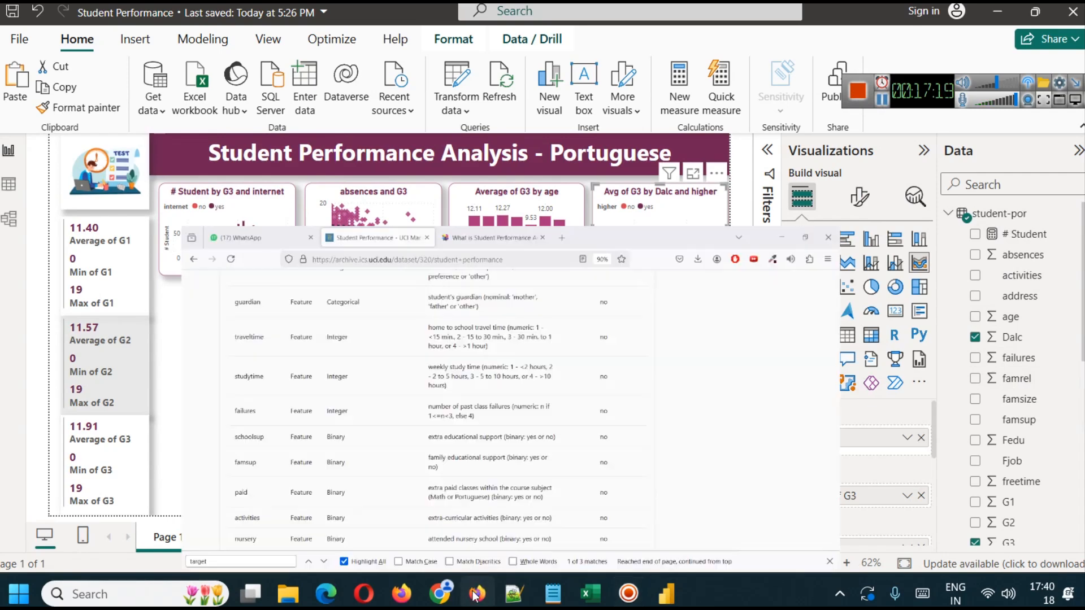
pyautogui.moveTo(403, 299); pyautogui.dragTo(543, 296)
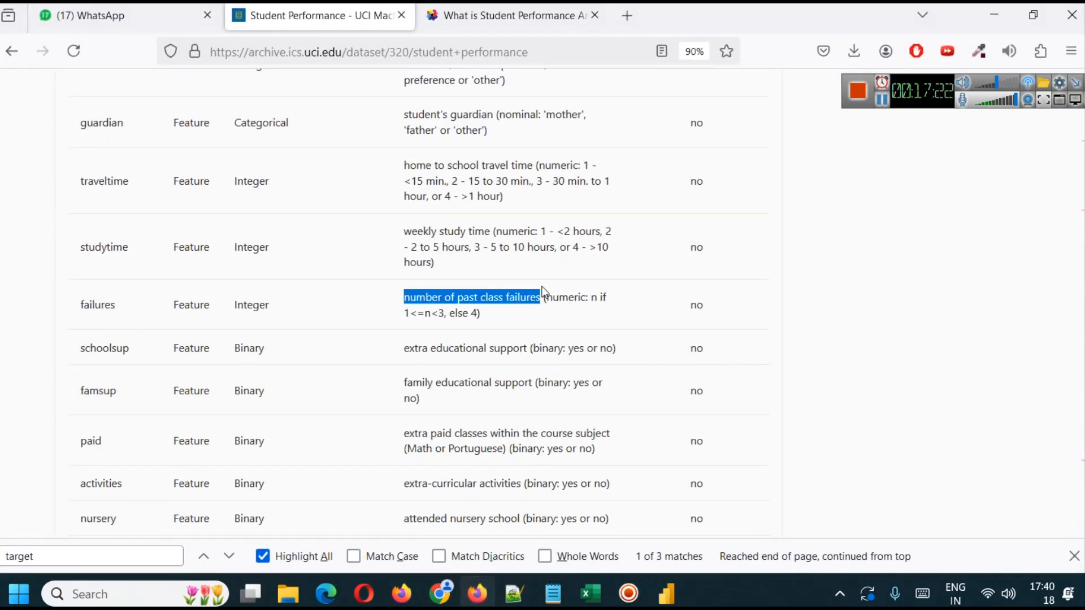
pyautogui.click(667, 594)
# - Nudge the absences and G3 chart and the age chart slightly toward the internet chart to even the row spacing
pyautogui.click(403, 202)
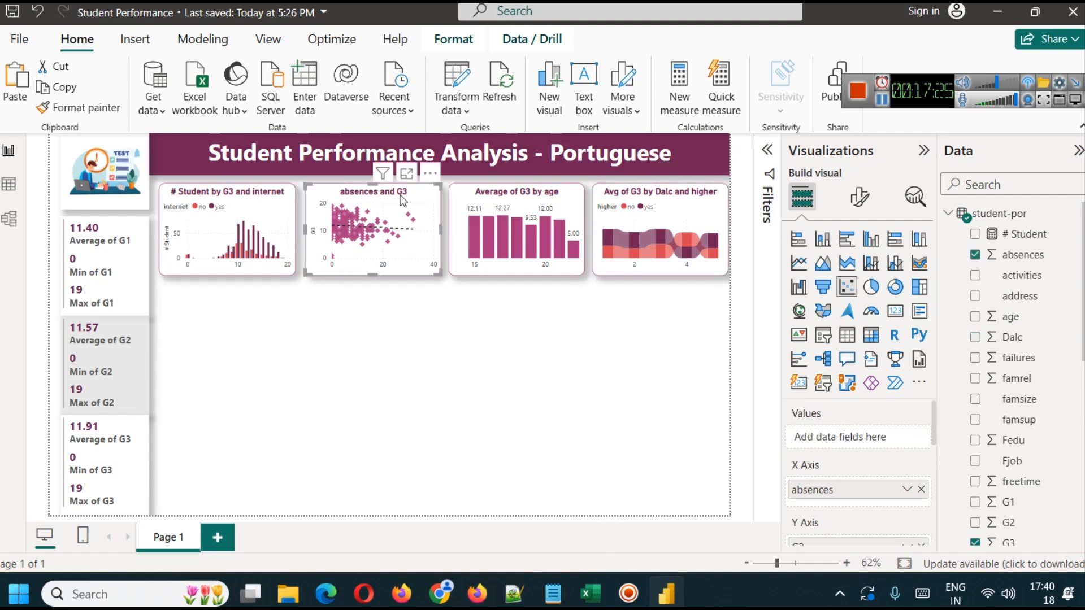
pyautogui.click(460, 202)
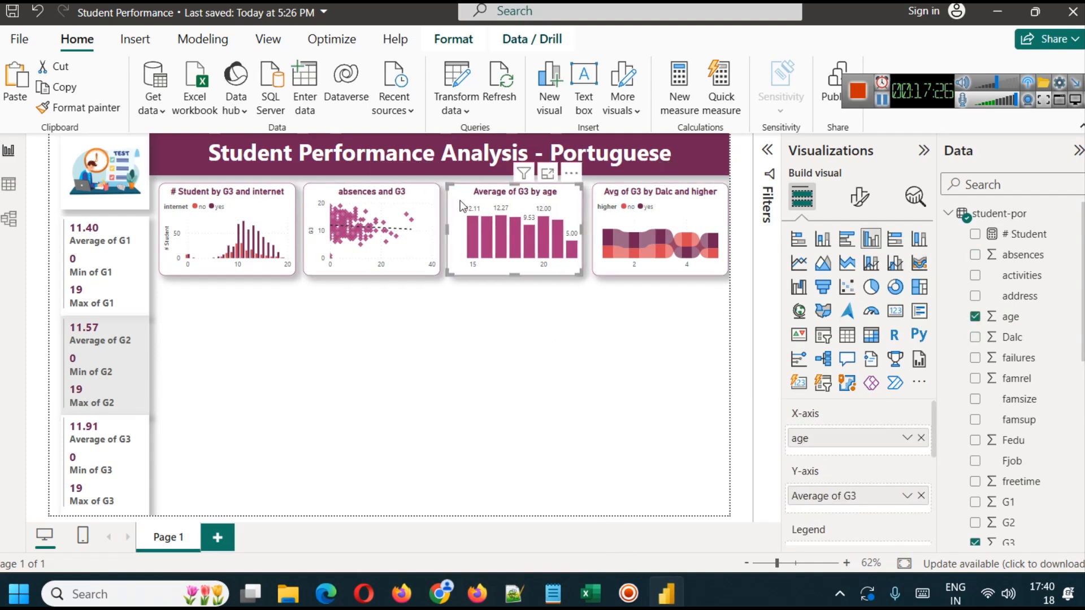
pyautogui.click(562, 391)
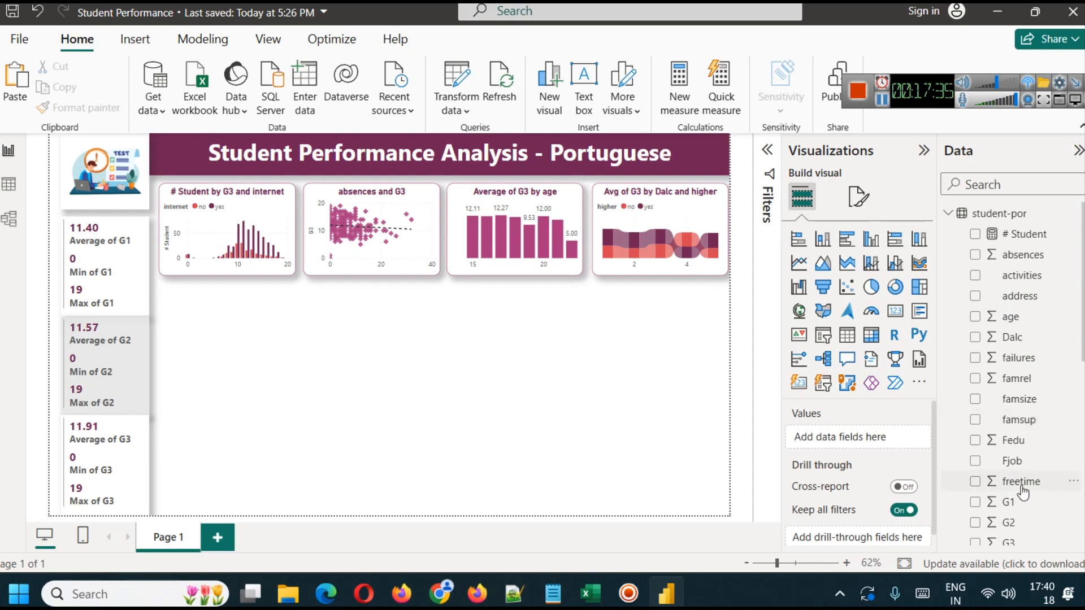
# - Duplicate the age chart, place the copy beneath the internet chart, and replace age with failures on the copy's X-axis
pyautogui.click(544, 202)
pyautogui.moveTo(543, 201); pyautogui.dragTo(252, 297)
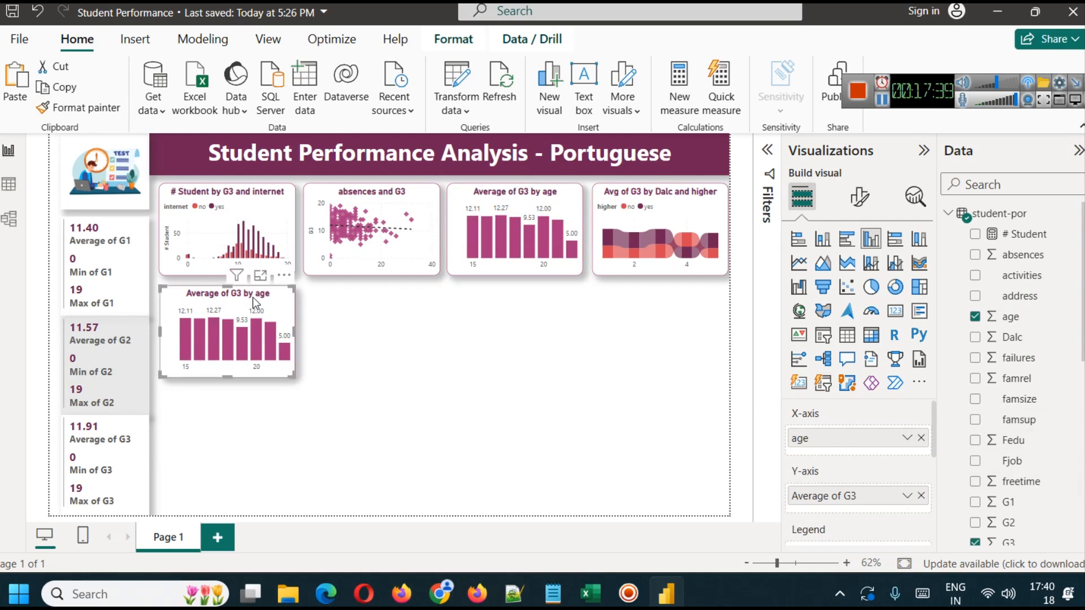
pyautogui.click(922, 438)
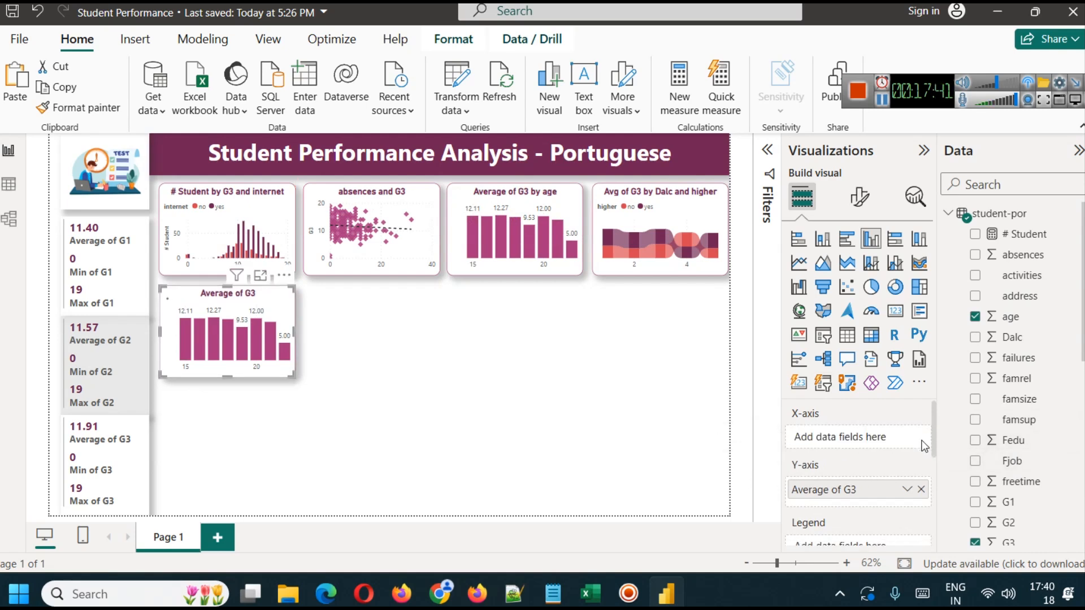
pyautogui.moveTo(1017, 357); pyautogui.dragTo(858, 436)
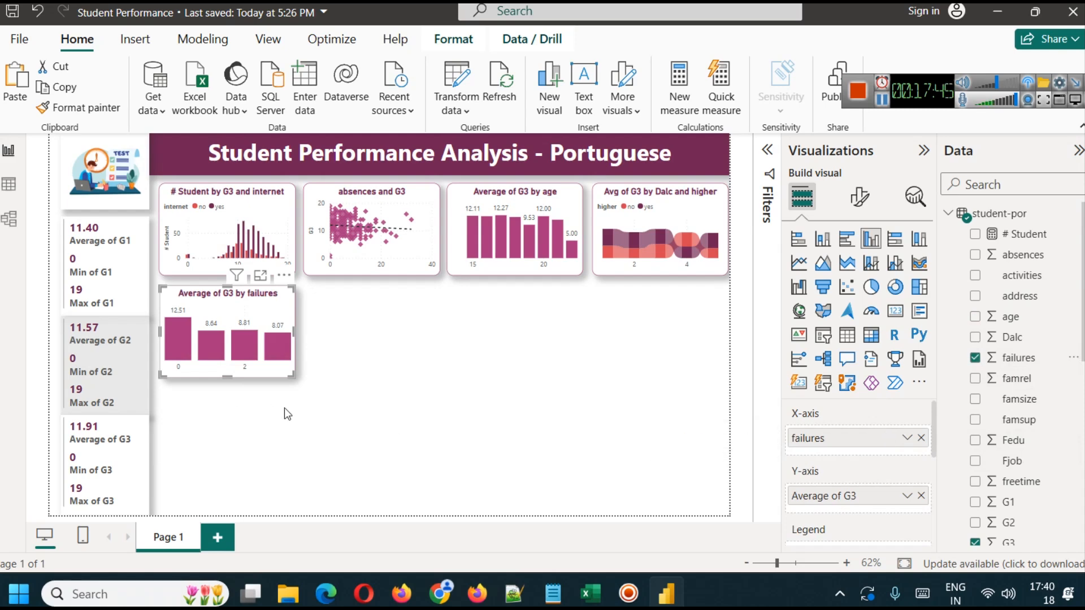
# - Examine the average G3 by number of failures in focus mode and return to the report
pyautogui.click(260, 276)
pyautogui.moveTo(115, 290)
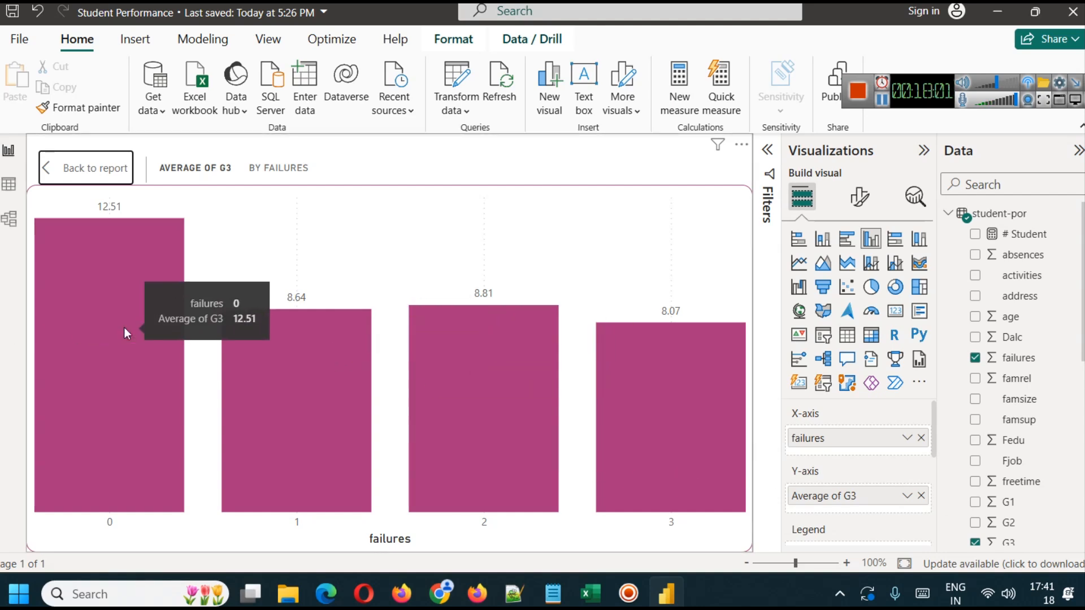
pyautogui.click(67, 171)
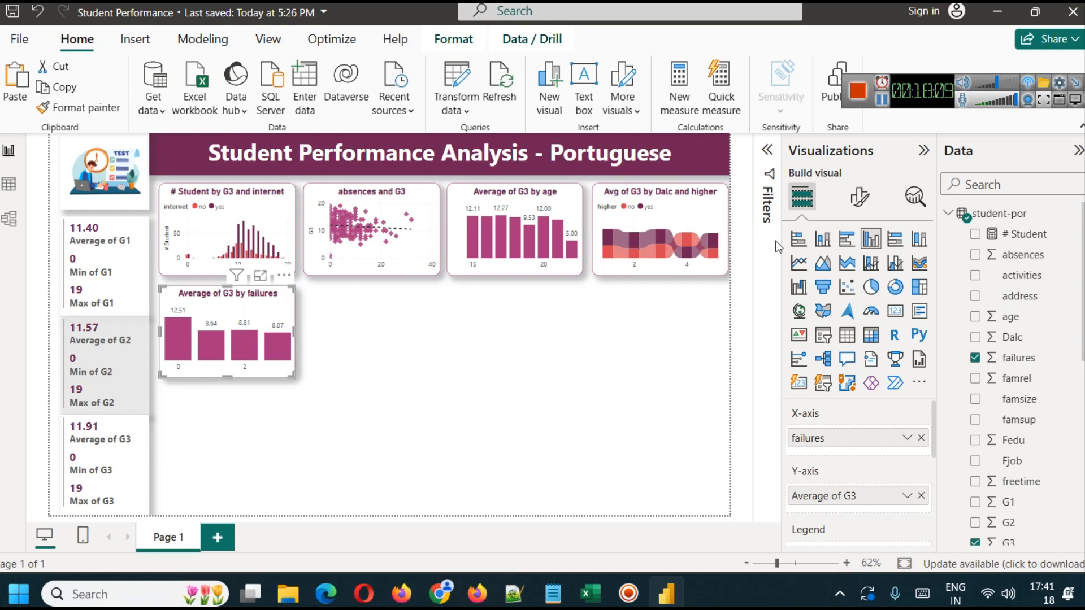
# - Check the famrel variable's description on the UCI page and its column in the Power BI data table, returning to the report
pyautogui.hotkey('alt', 'Tab')
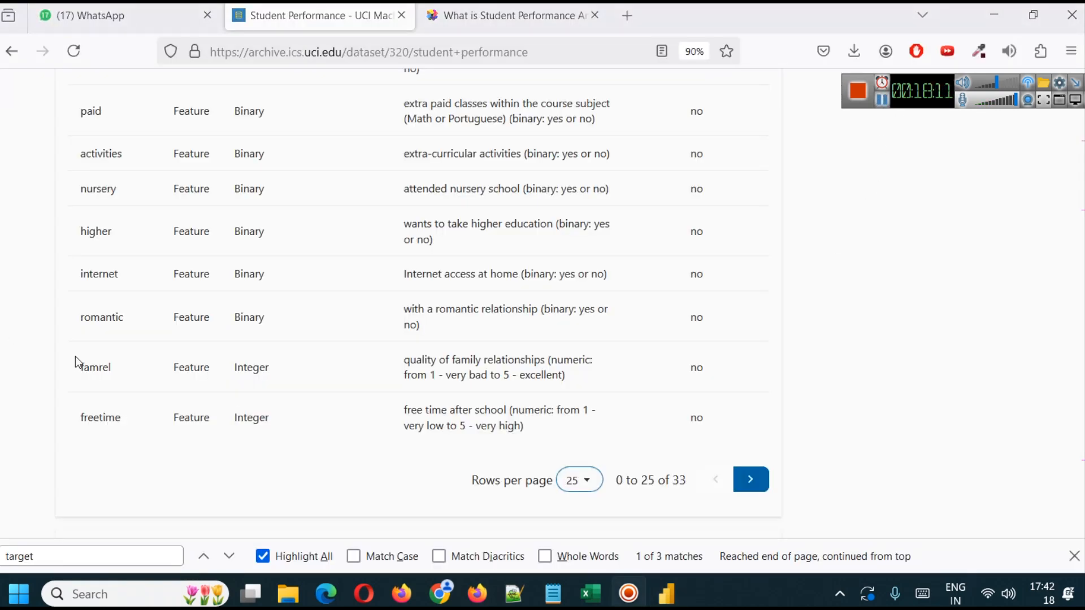
pyautogui.moveTo(80, 368); pyautogui.dragTo(112, 367)
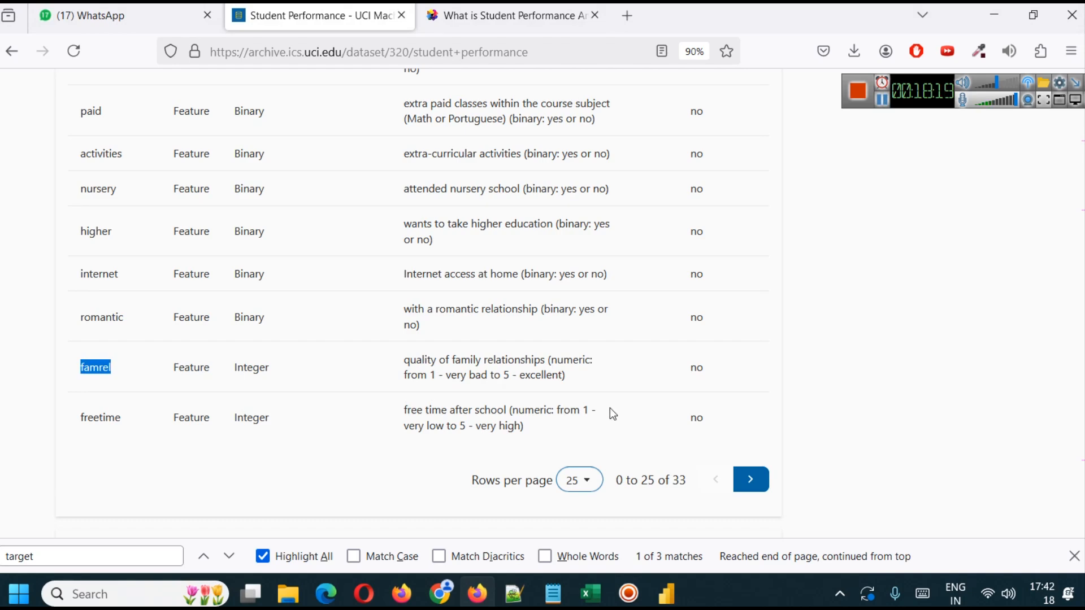
pyautogui.click(667, 593)
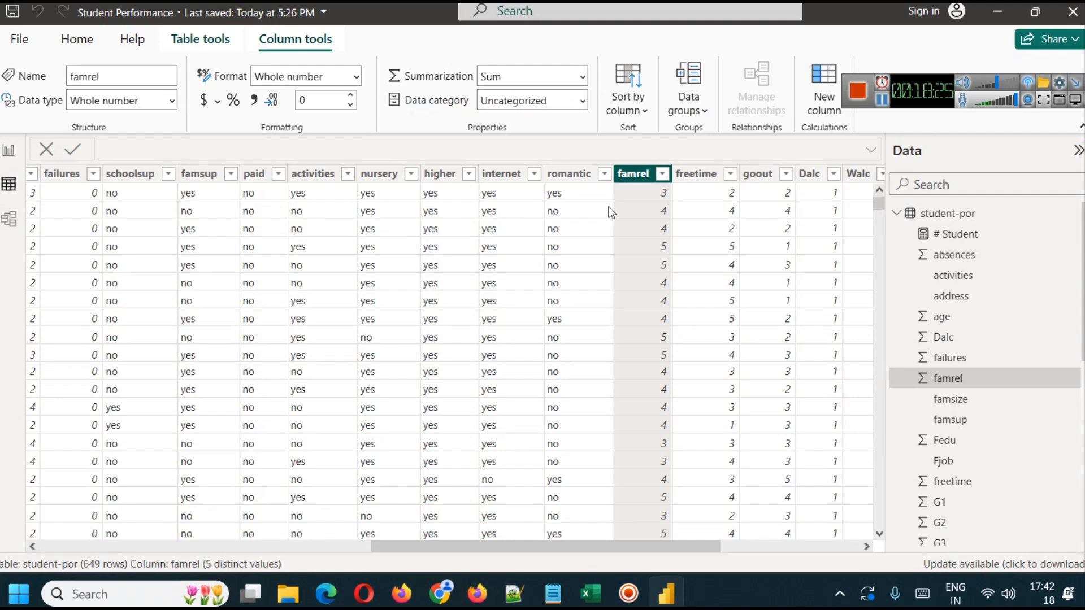
pyautogui.click(8, 151)
# - Convert the failures chart to a line and clustered column chart and place a copy of it beneath the absences chart
pyautogui.click(249, 297)
pyautogui.hotkey('ctrl', 'c')
pyautogui.hotkey('ctrl', 'v')
pyautogui.moveTo(249, 297); pyautogui.dragTo(388, 298)
pyautogui.click(482, 334)
pyautogui.click(405, 311)
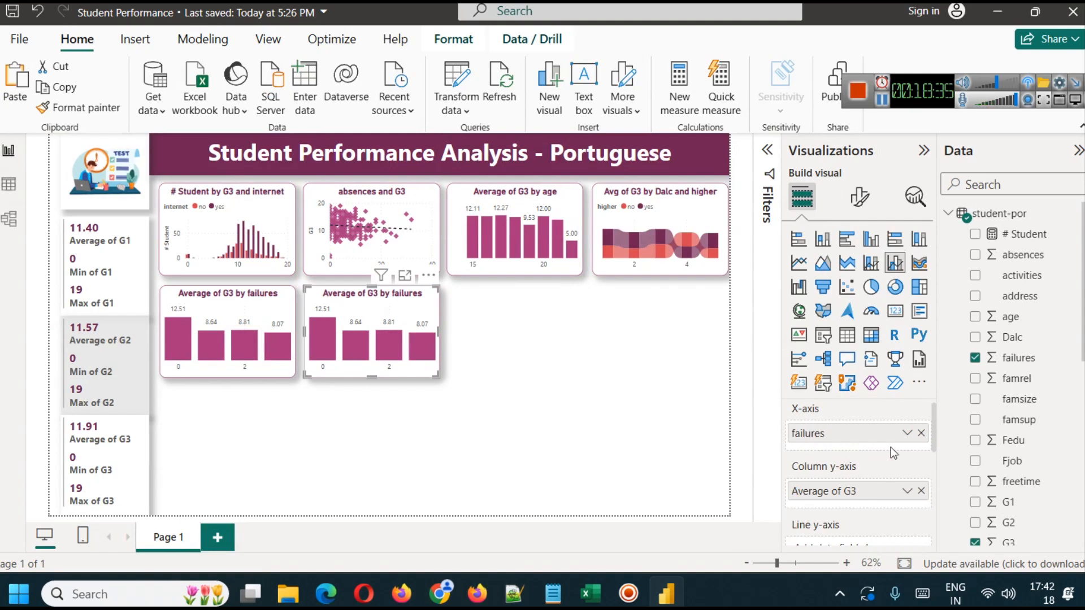
# - Try adding famrel below failures on the original failures chart's X-axis and view the chart in focus mode
pyautogui.click(249, 320)
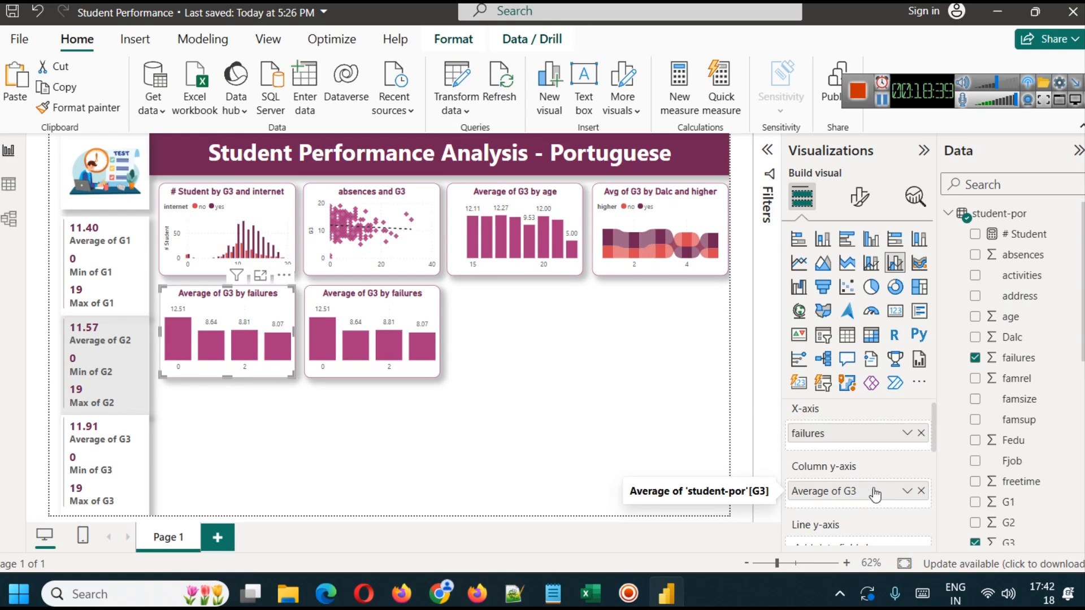
pyautogui.moveTo(1034, 378); pyautogui.dragTo(883, 449)
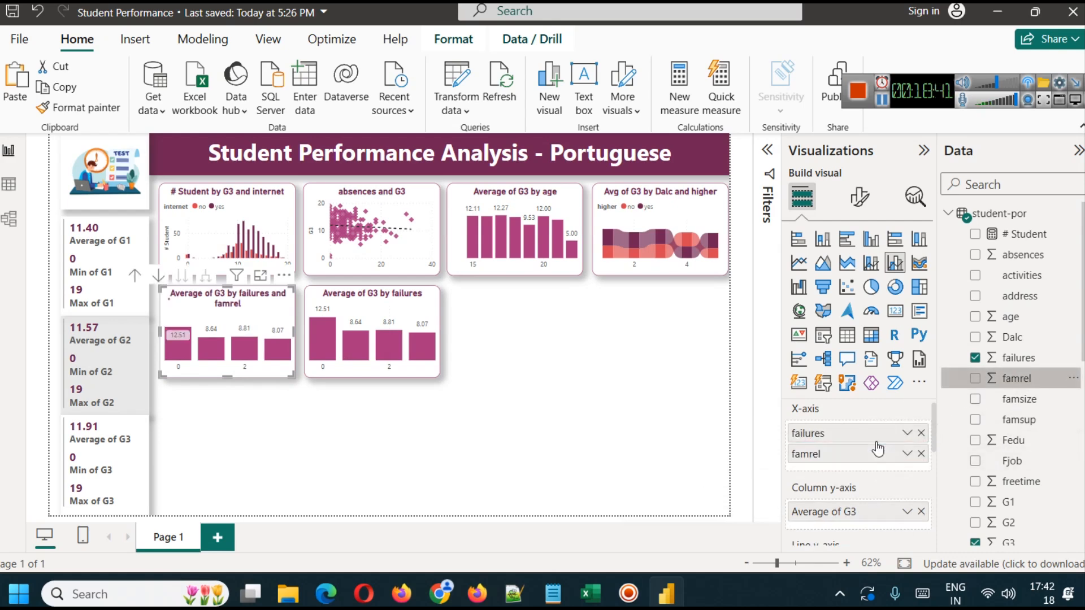
pyautogui.moveTo(236, 376); pyautogui.dragTo(286, 375)
pyautogui.hotkey('ctrl', 'z')
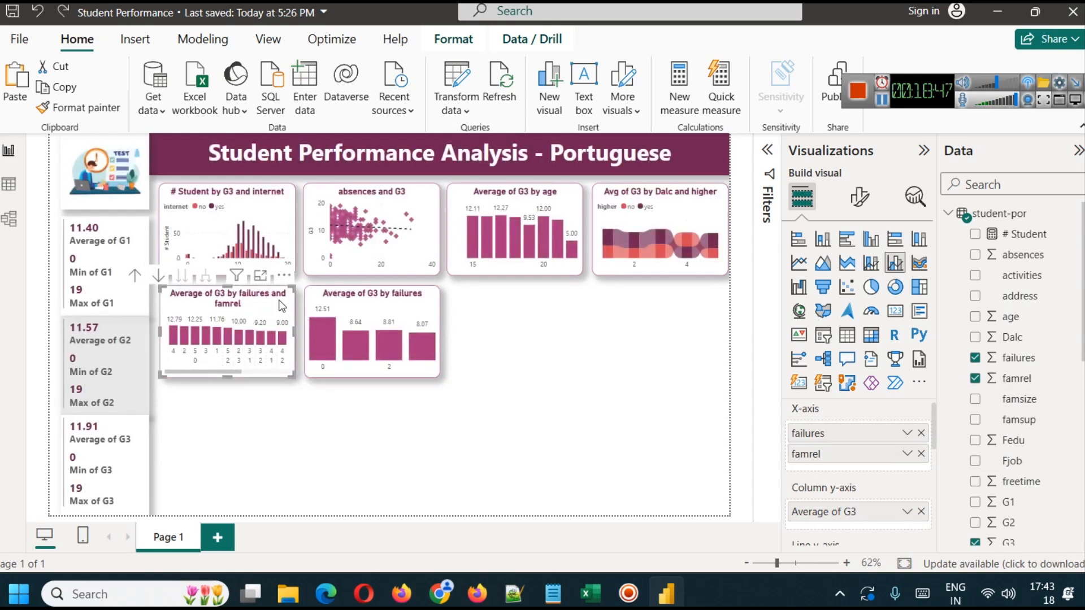
pyautogui.click(260, 276)
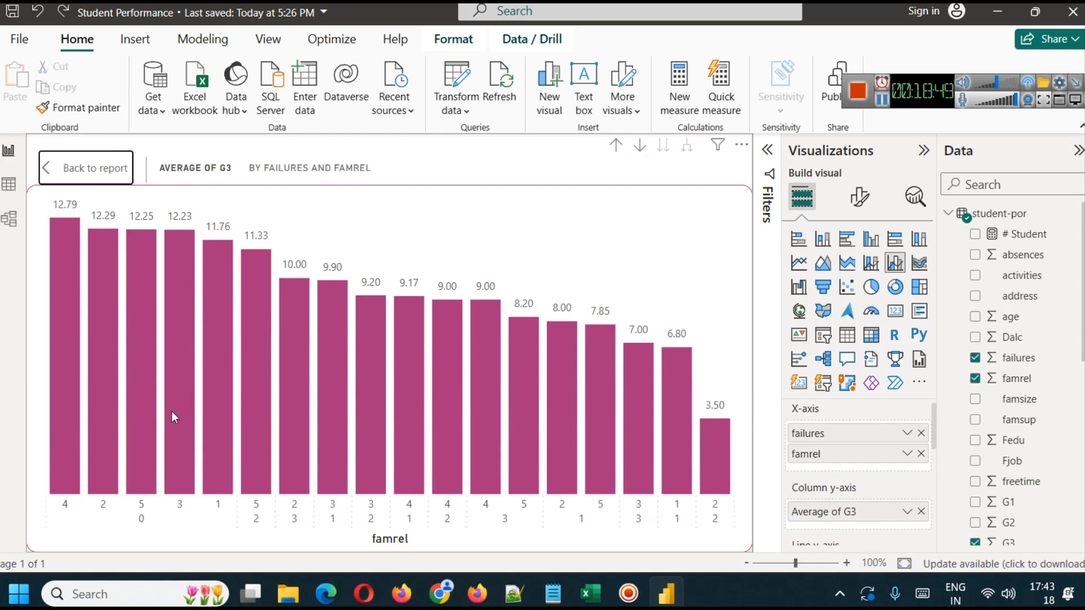
pyautogui.click(85, 170)
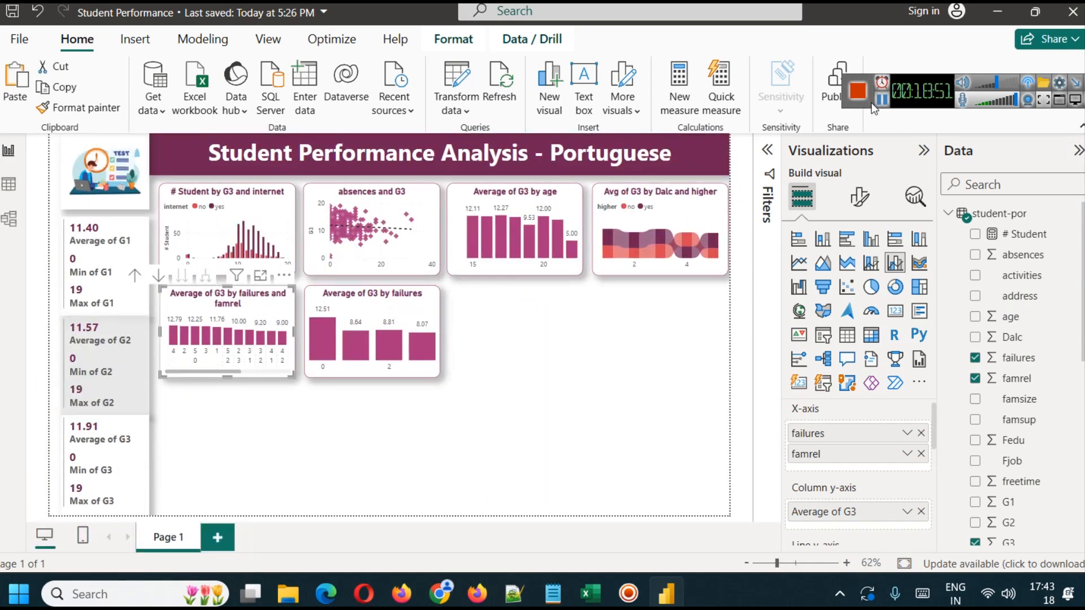
pyautogui.click(882, 102)
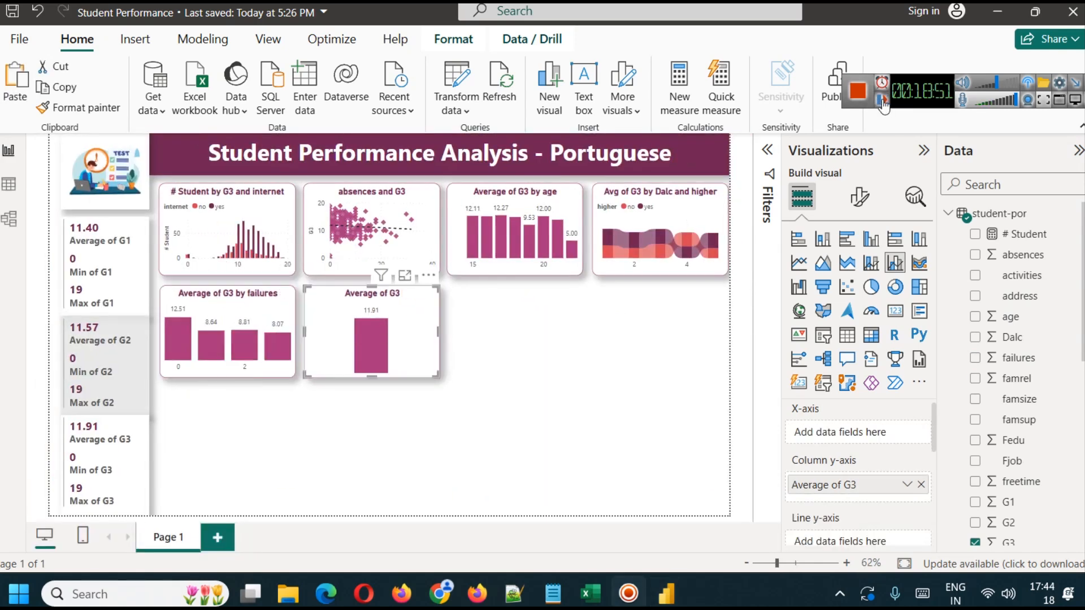
# - Replace failures with famrel on the X-axis of the copied chart and check its average G3 values
pyautogui.moveTo(1028, 402); pyautogui.dragTo(839, 438)
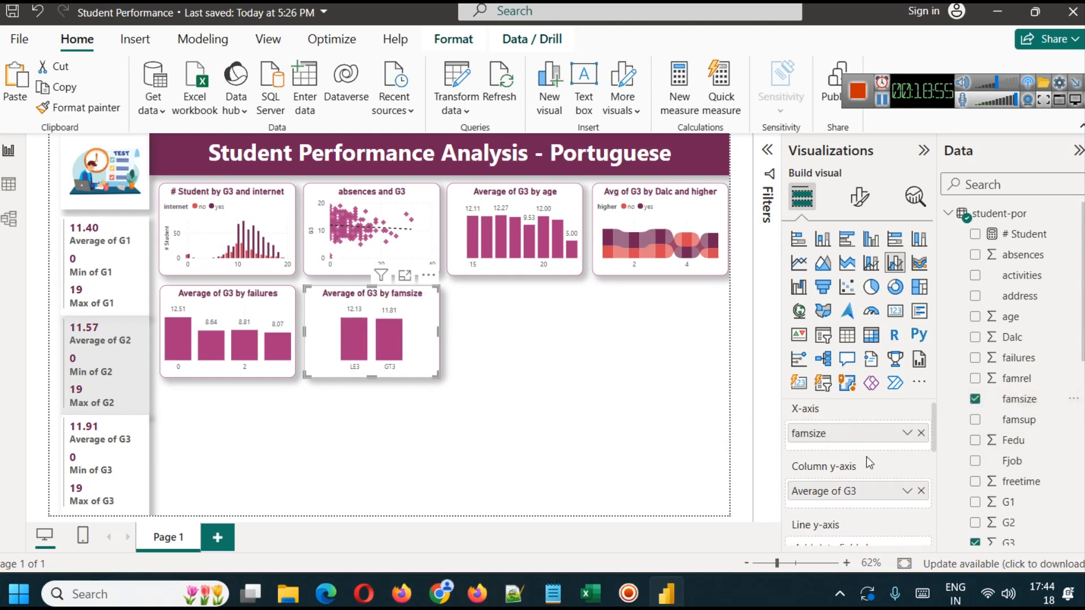
pyautogui.moveTo(920, 443); pyautogui.dragTo(884, 431)
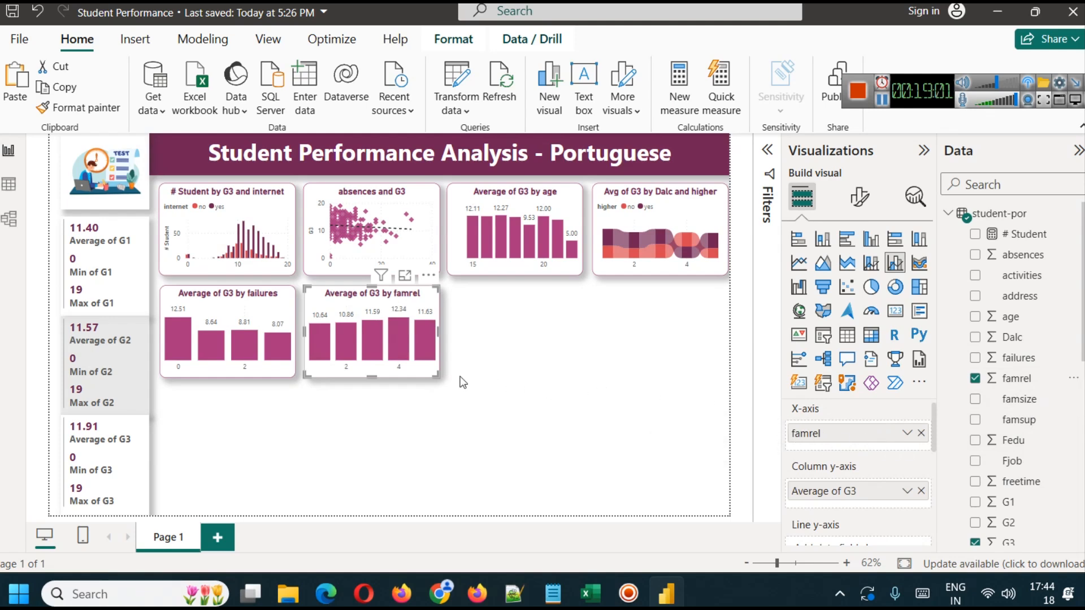
pyautogui.moveTo(397, 337)
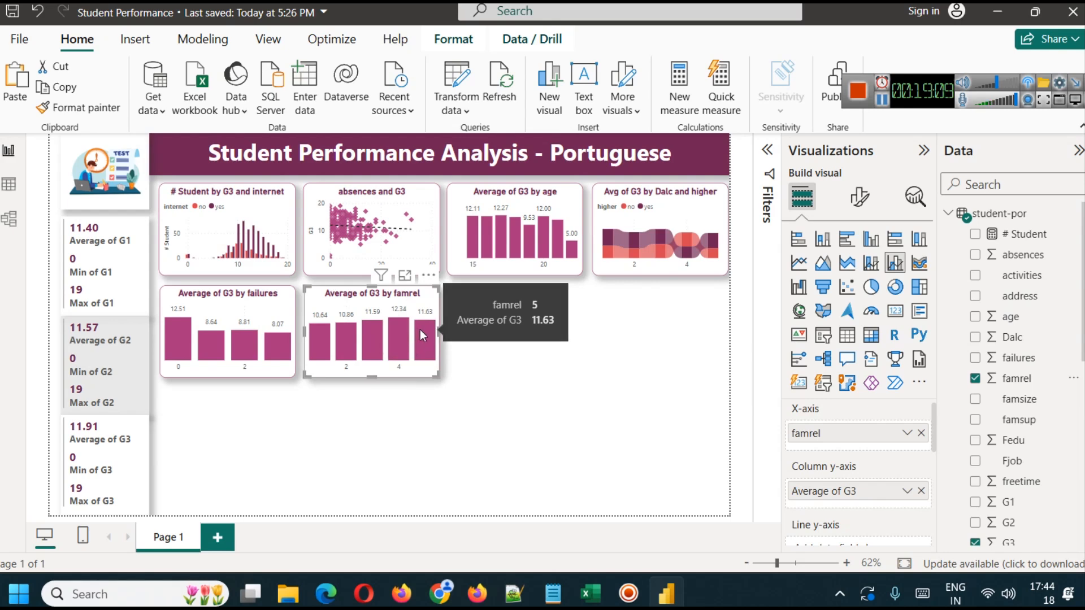
pyautogui.moveTo(319, 345)
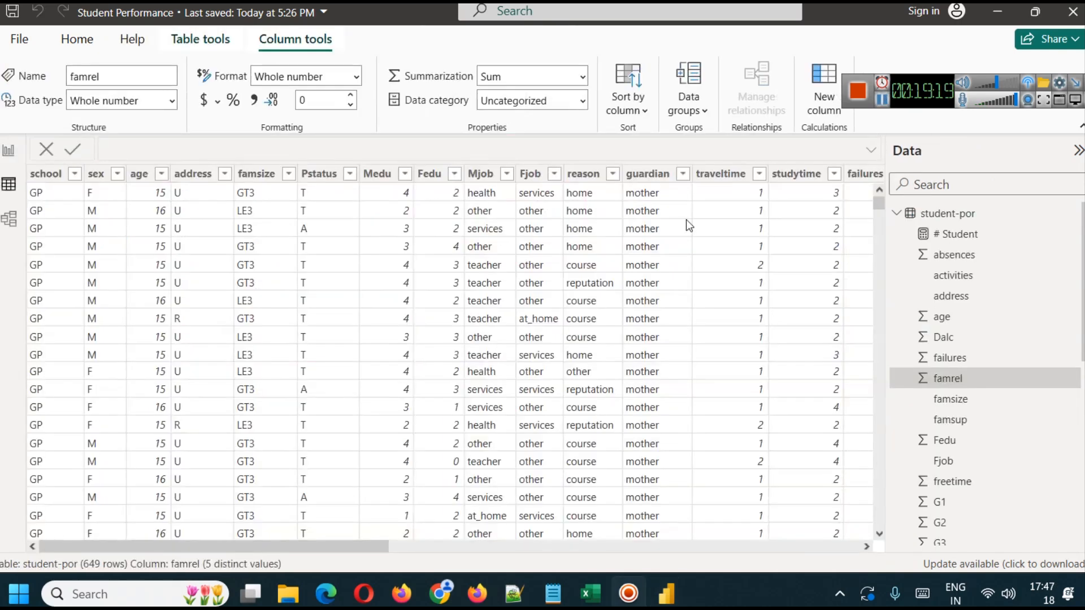
# - Inspect the distinct values of the famsize column in the data table without filtering it, and return to the report
pyautogui.click(256, 173)
pyautogui.click(289, 174)
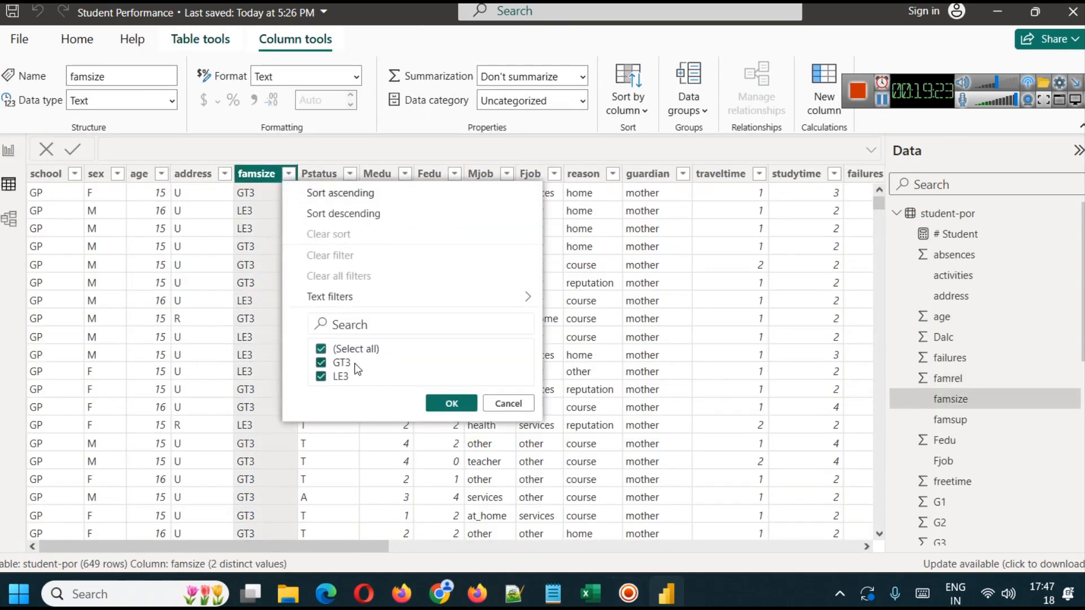
pyautogui.click(501, 403)
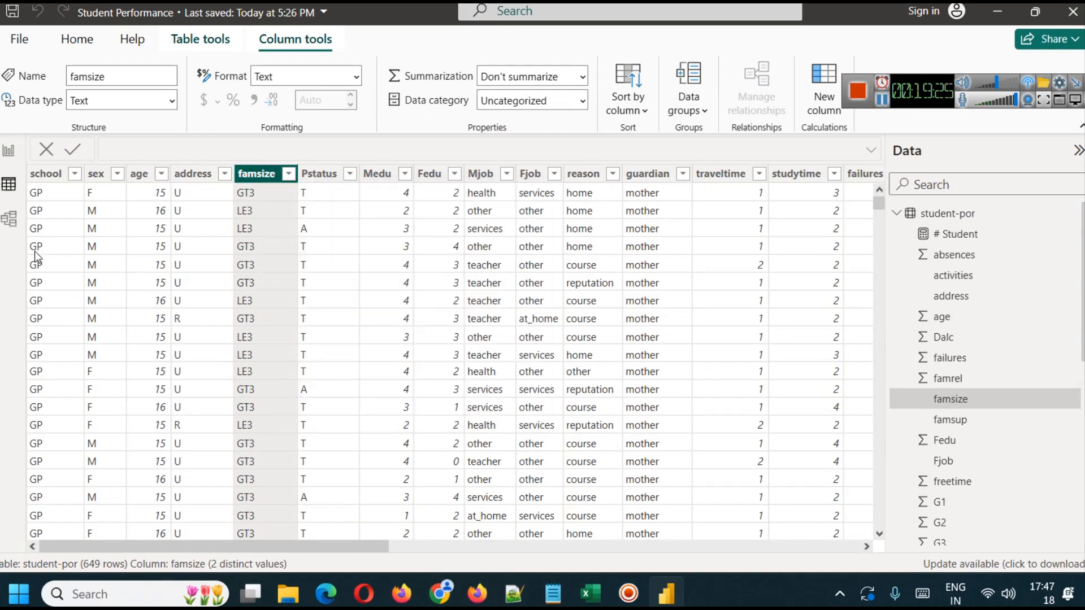
pyautogui.click(8, 150)
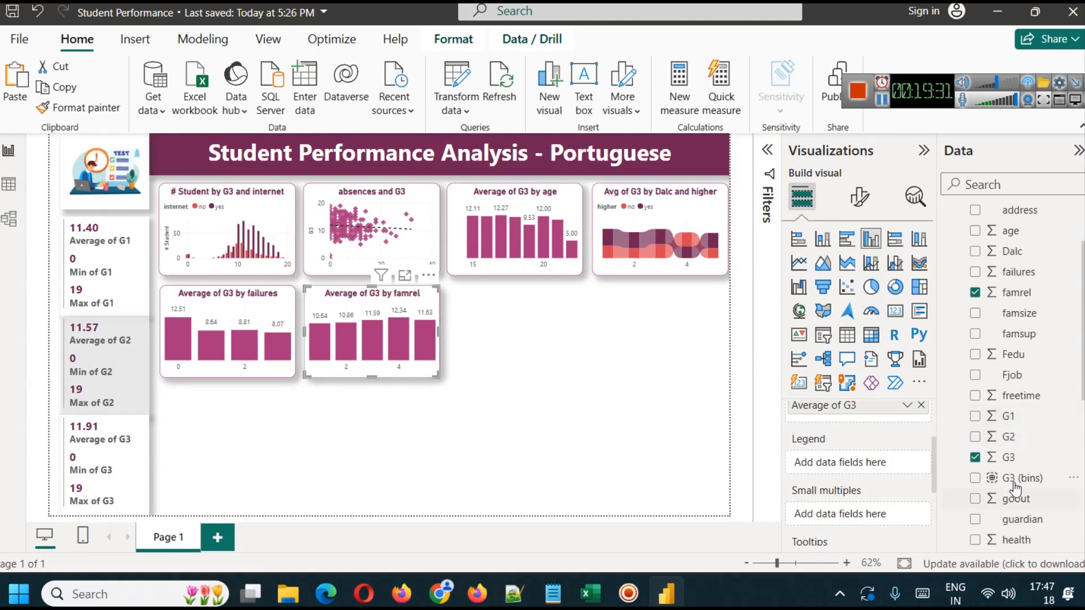
# - Add famsize as the legend of the famrel chart and compare its average G3 values in focus mode
pyautogui.moveTo(1021, 314); pyautogui.dragTo(882, 463)
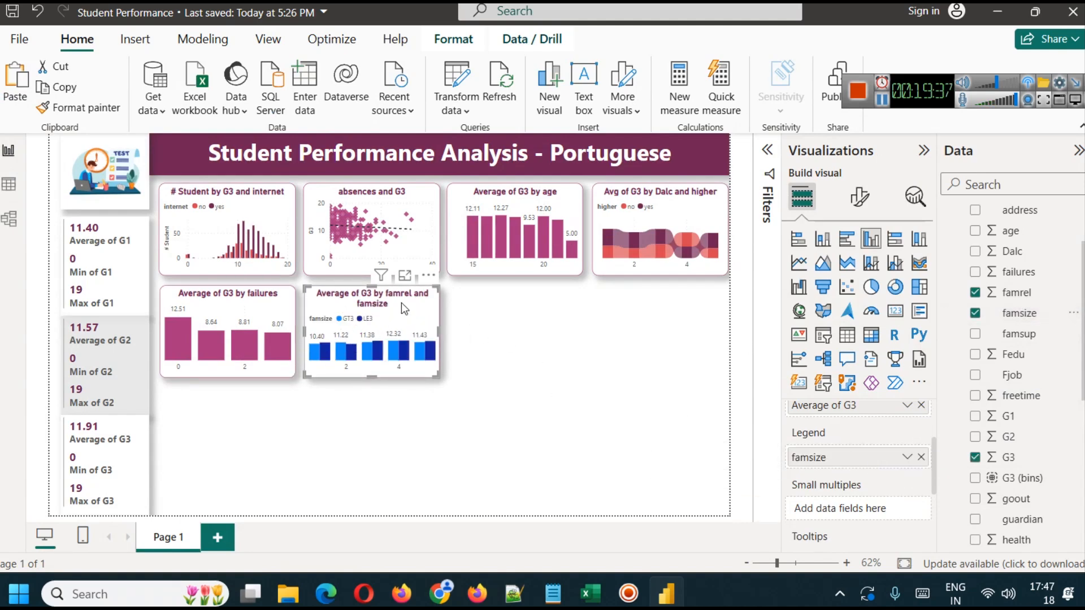
pyautogui.click(404, 275)
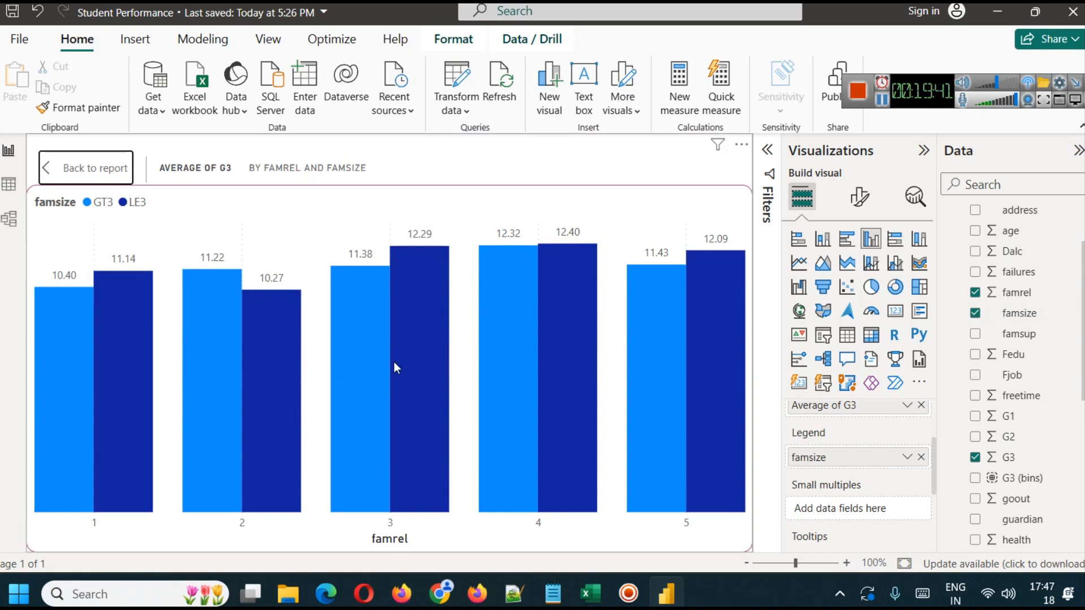
pyautogui.moveTo(394, 366)
pyautogui.moveTo(272, 322)
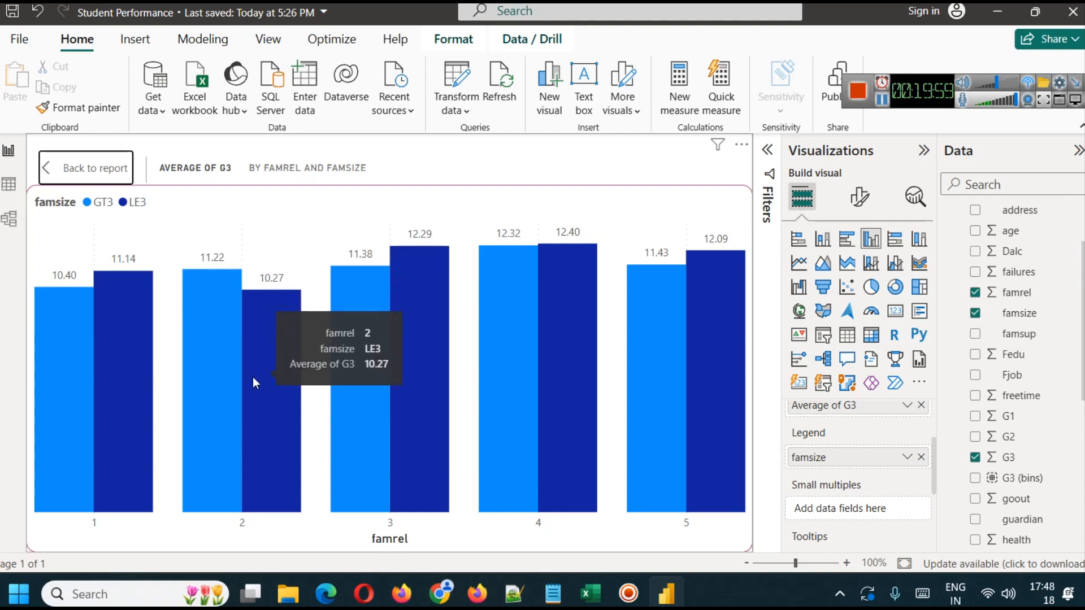
pyautogui.moveTo(234, 469)
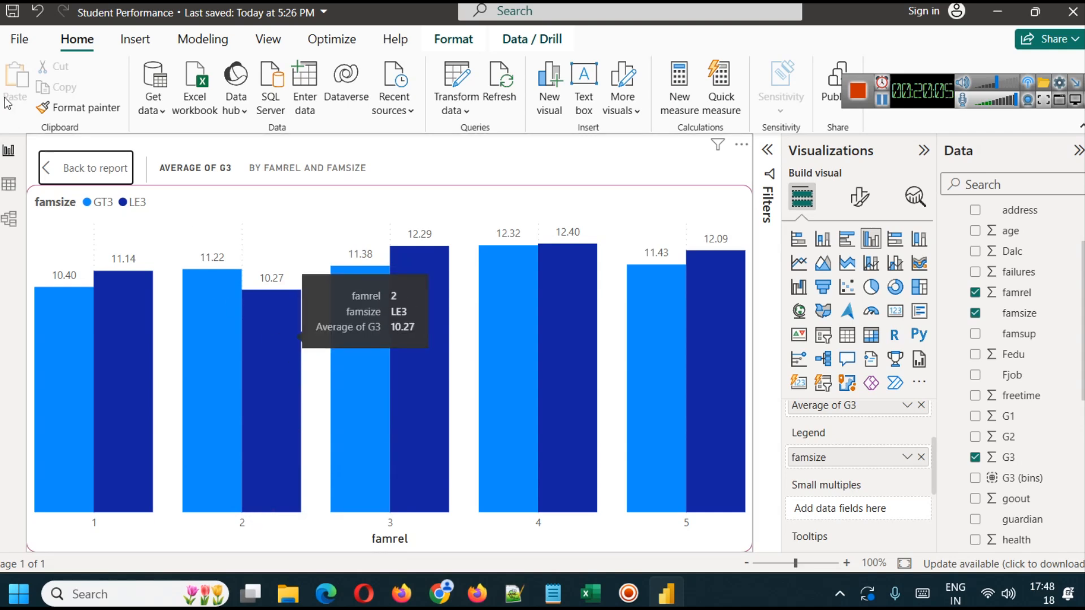
pyautogui.click(94, 167)
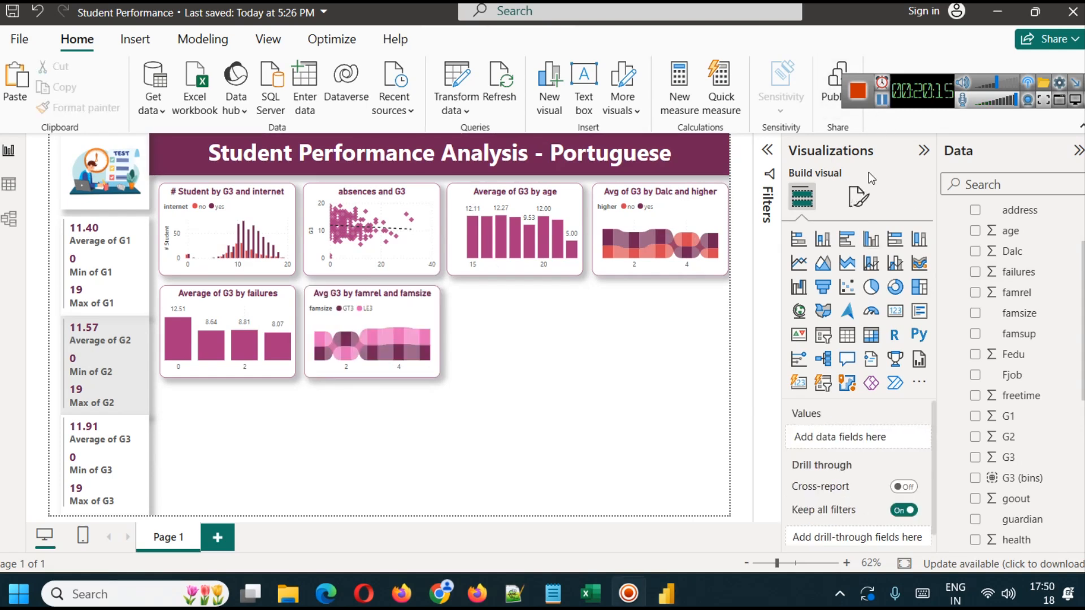
# - Inspect the Mjob column in the data table and the variable descriptions on the UCI page, returning to the Power BI report
pyautogui.click(8, 184)
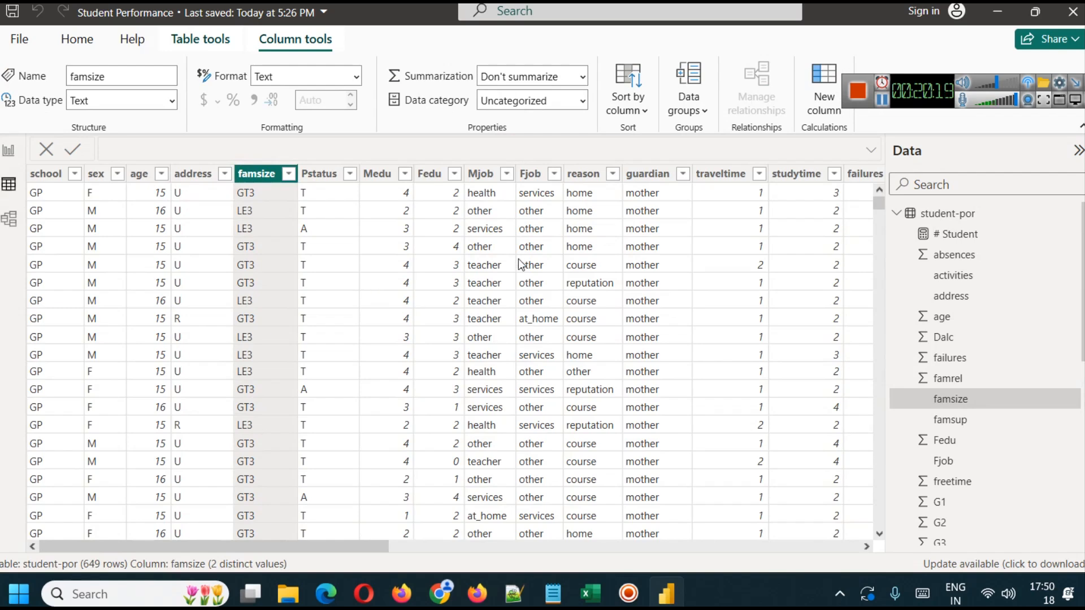
pyautogui.click(496, 174)
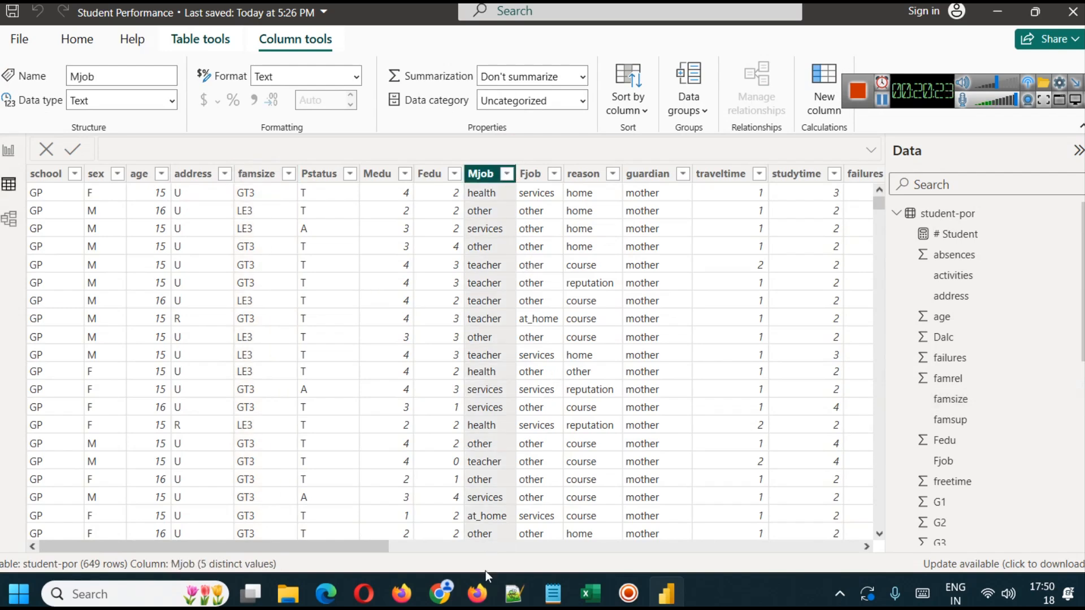
pyautogui.click(477, 593)
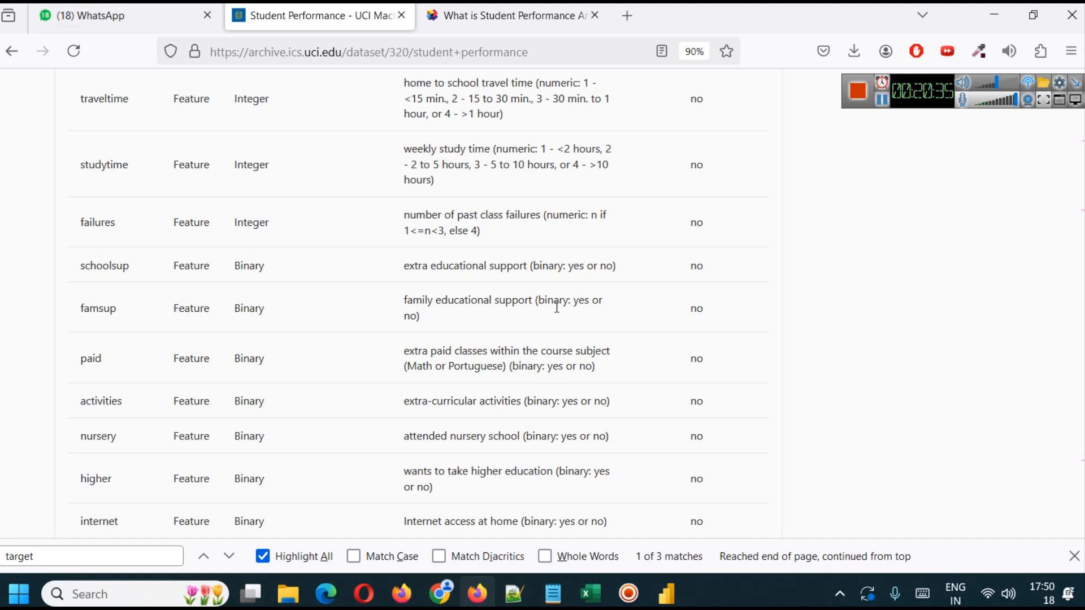
pyautogui.click(664, 596)
pyautogui.click(16, 163)
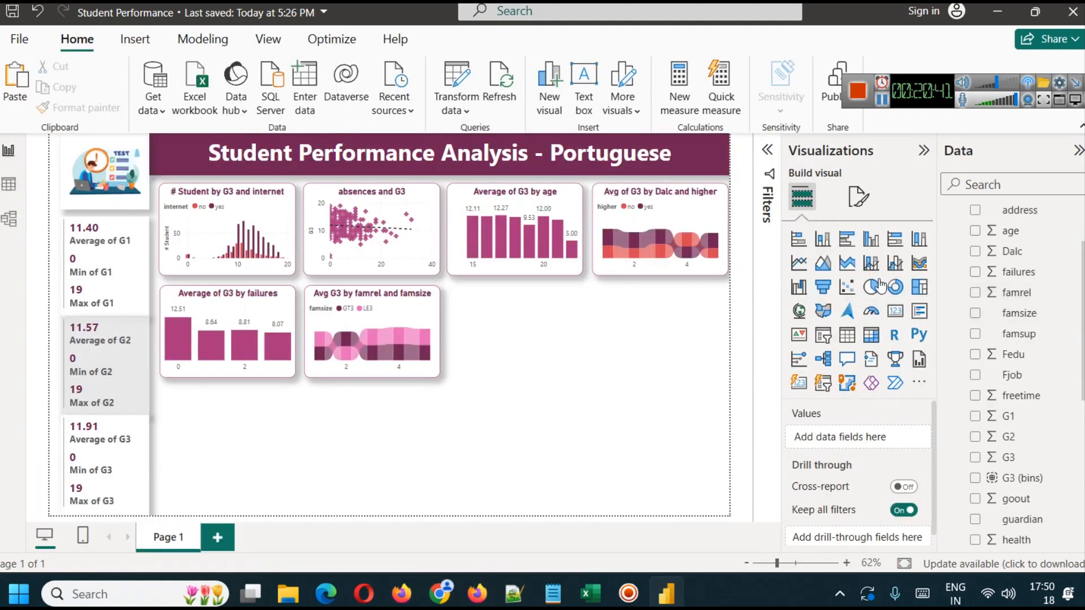
# - Add a donut chart and place it beside the famrel and famsize chart in the second row
pyautogui.click(895, 287)
pyautogui.moveTo(221, 469); pyautogui.dragTo(507, 335)
pyautogui.click(619, 364)
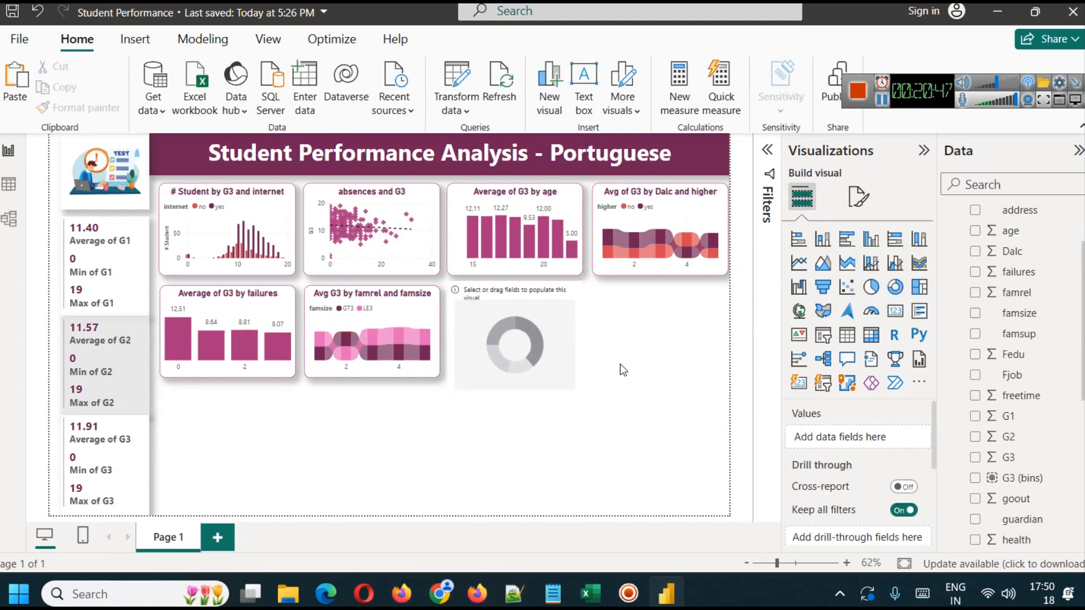
pyautogui.click(533, 334)
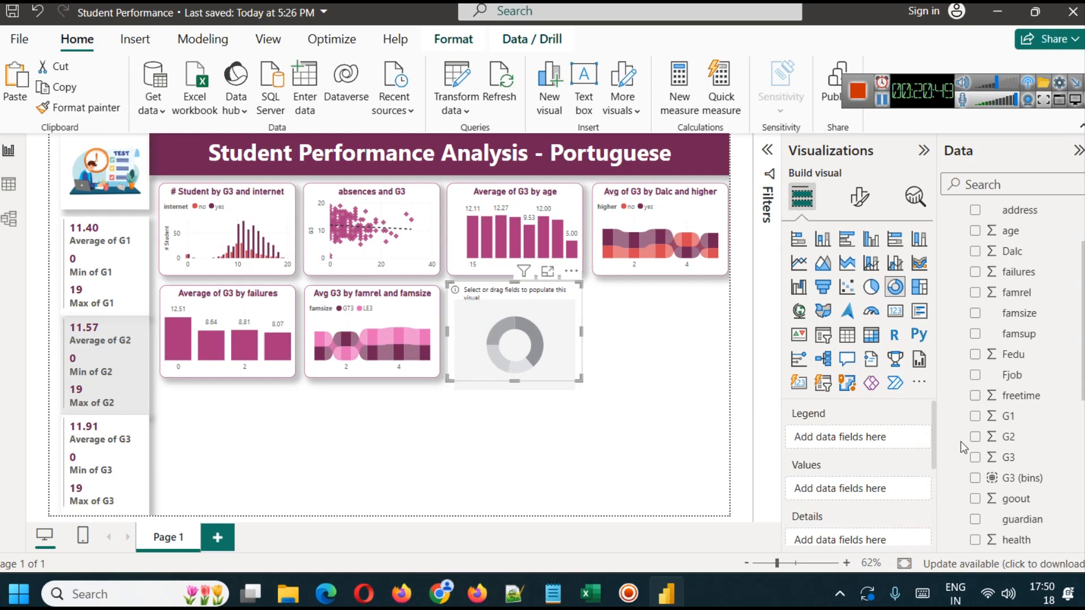
# - Set famsup as the donut chart's legend and average of G3 as its values, and compare the slices
pyautogui.moveTo(1031, 347); pyautogui.dragTo(848, 438)
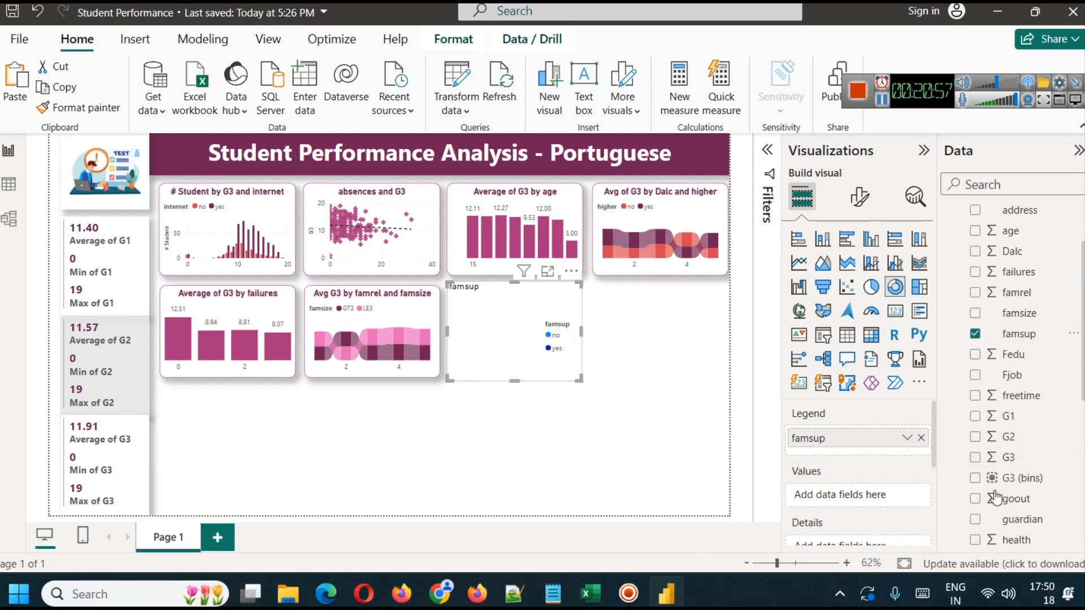
pyautogui.moveTo(1015, 460); pyautogui.dragTo(837, 495)
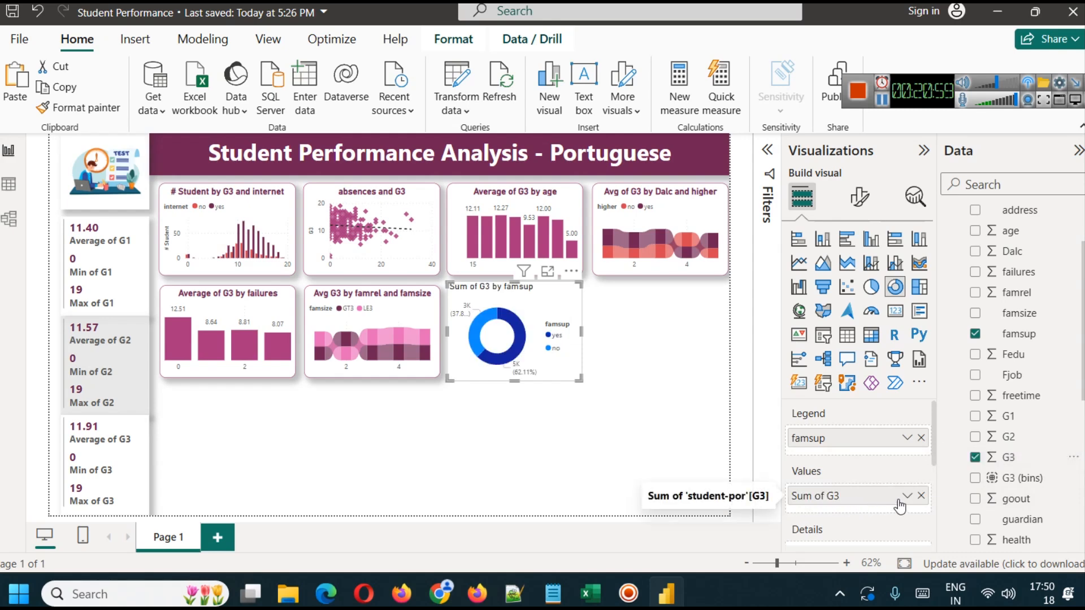
pyautogui.click(907, 497)
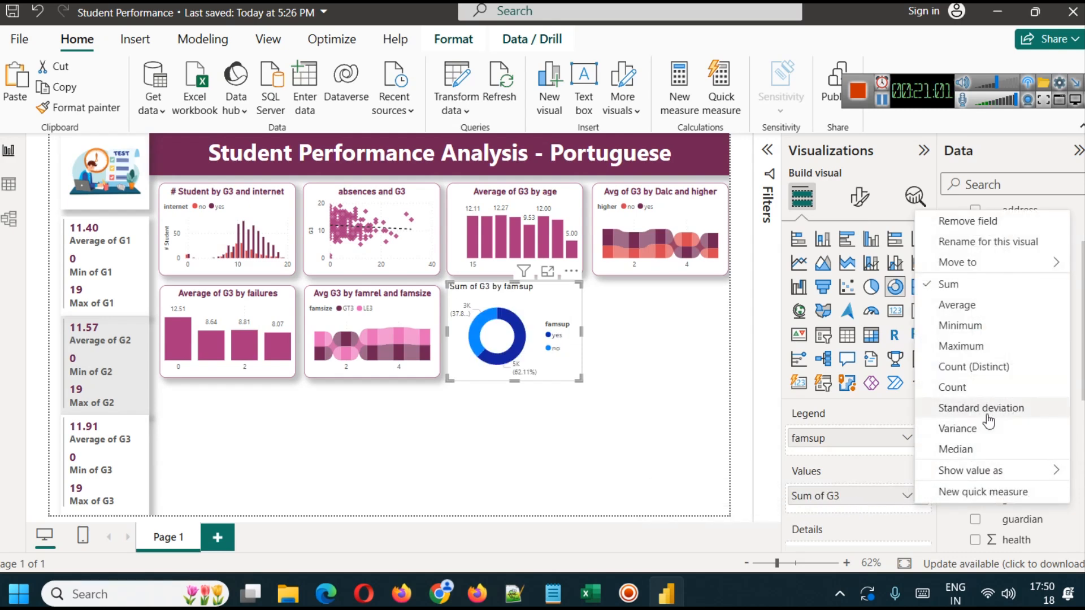
pyautogui.click(963, 308)
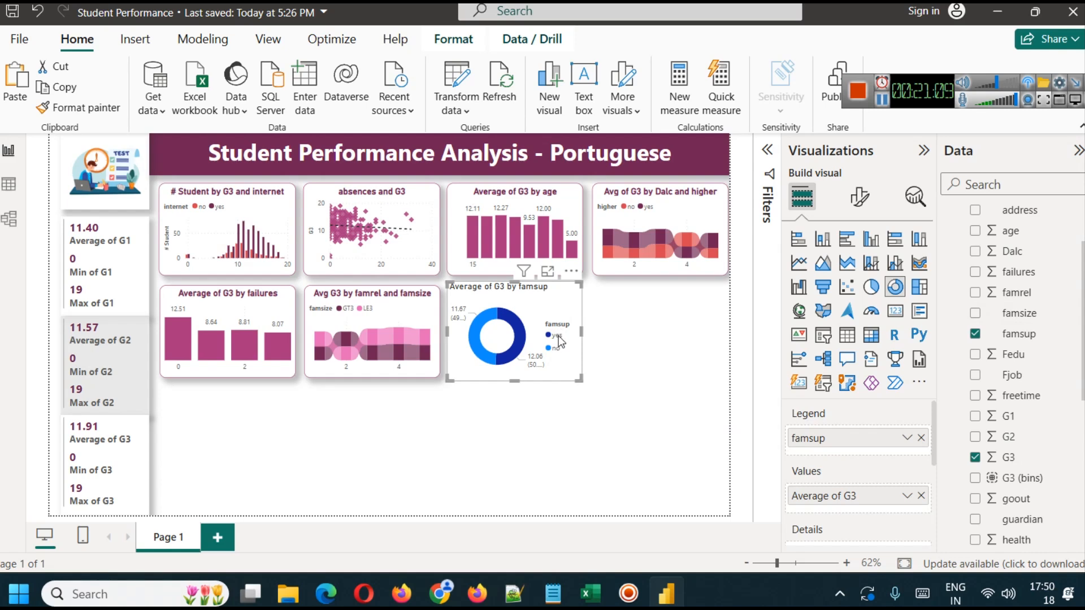
pyautogui.moveTo(516, 354)
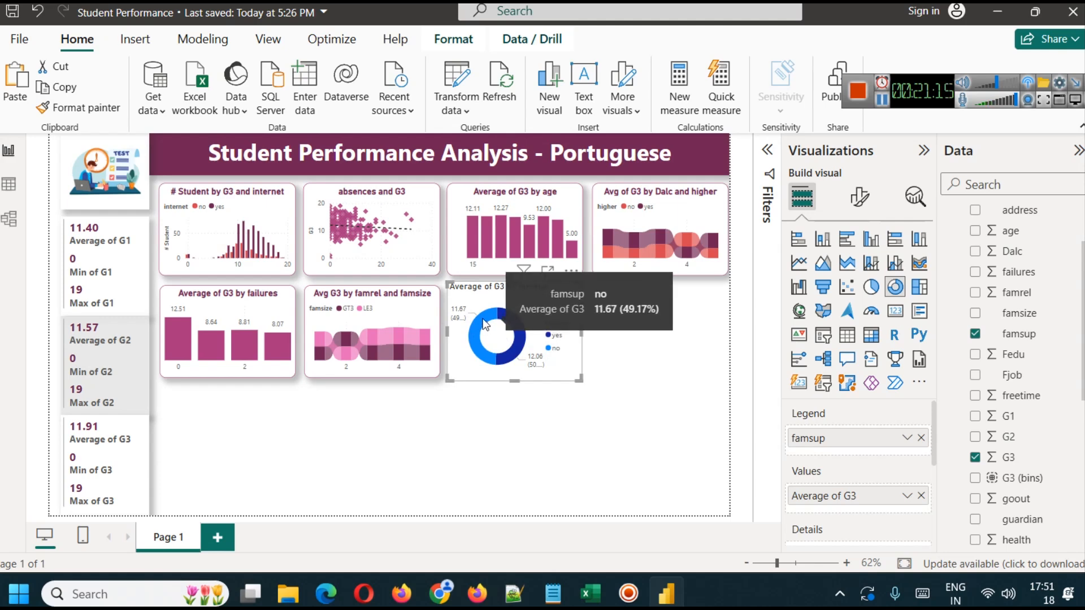
# - Copy the famrel and famsize chart's formatting onto the famsup donut, and color its yes slice dark plum and no slice red
pyautogui.click(417, 310)
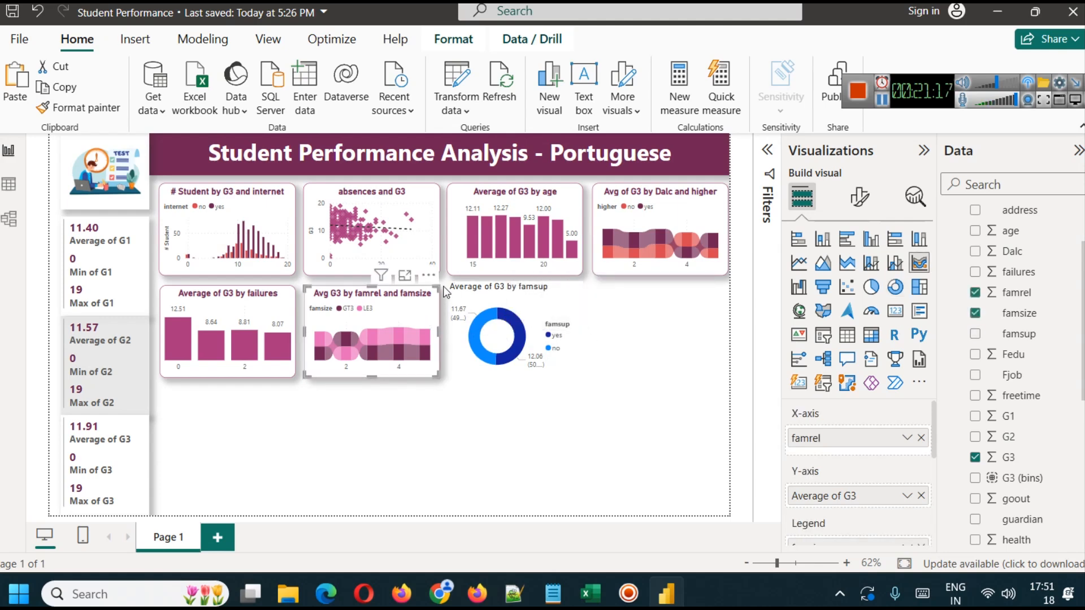
pyautogui.click(541, 303)
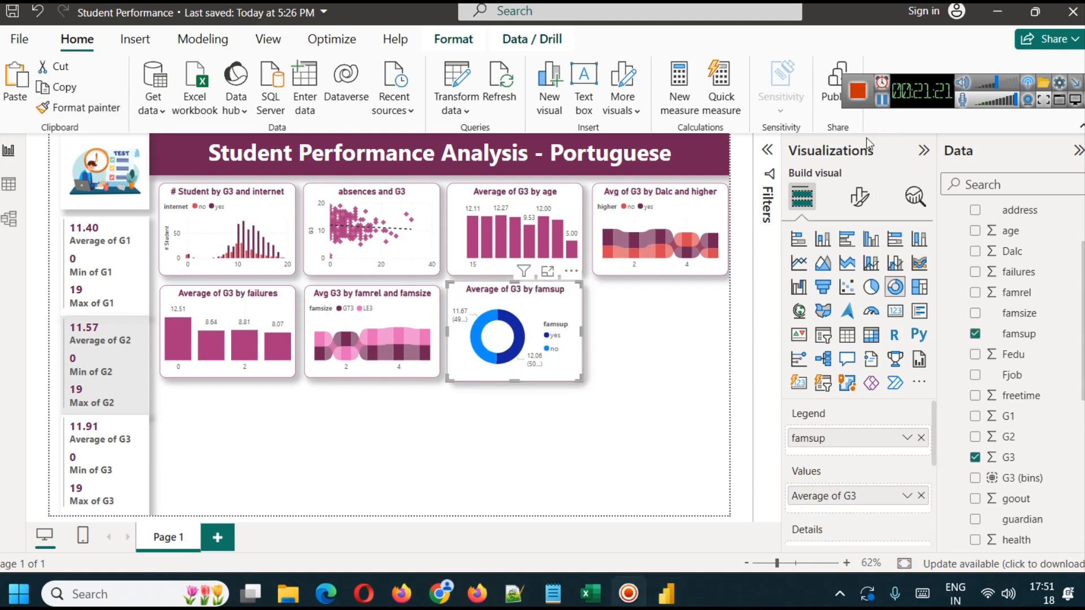
pyautogui.click(859, 197)
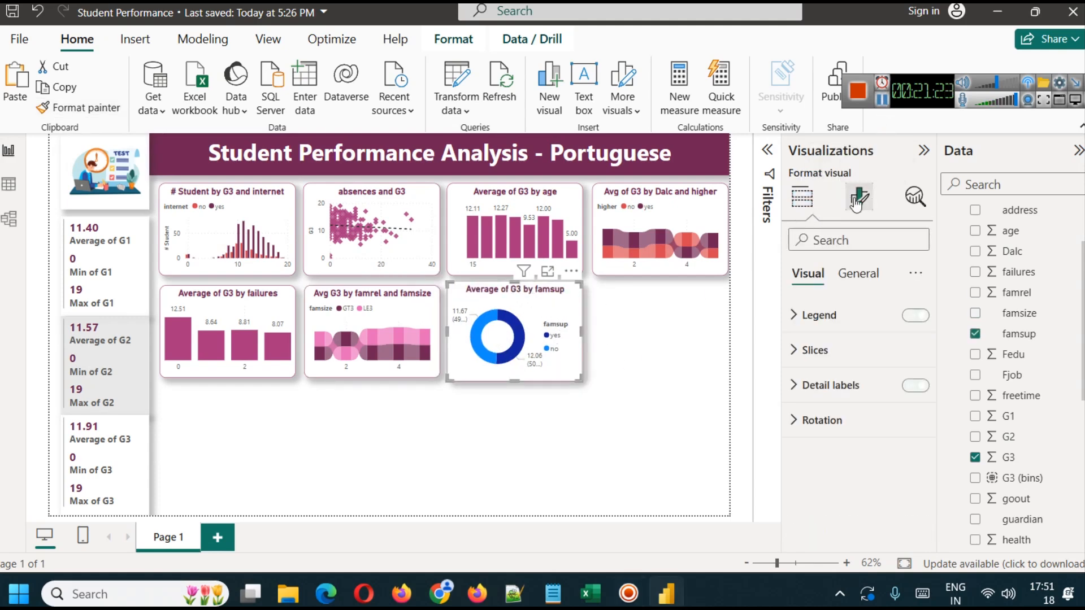
pyautogui.click(847, 347)
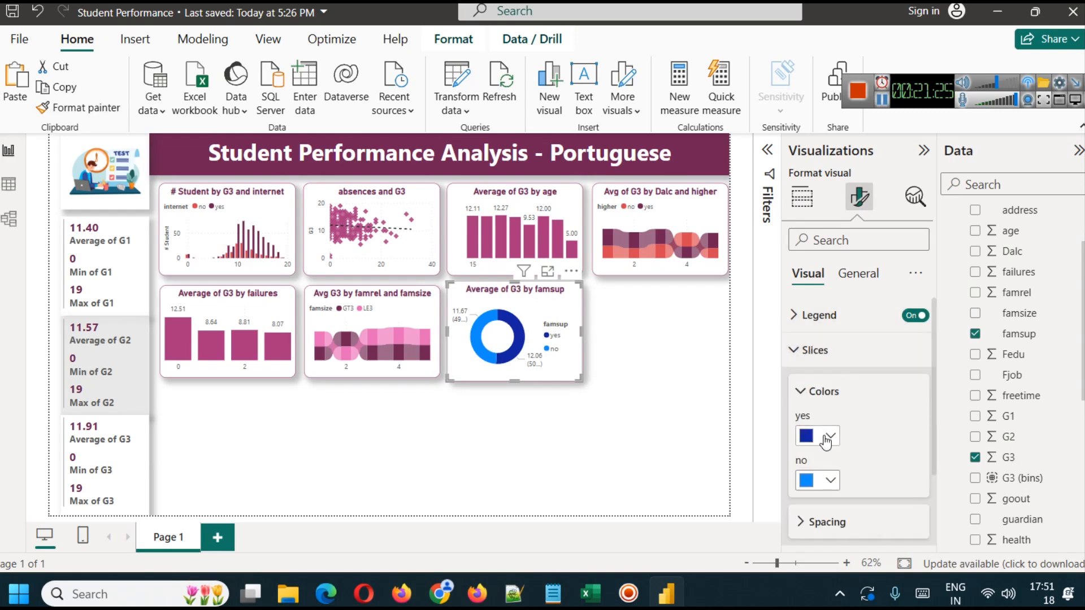
pyautogui.click(829, 436)
pyautogui.click(841, 359)
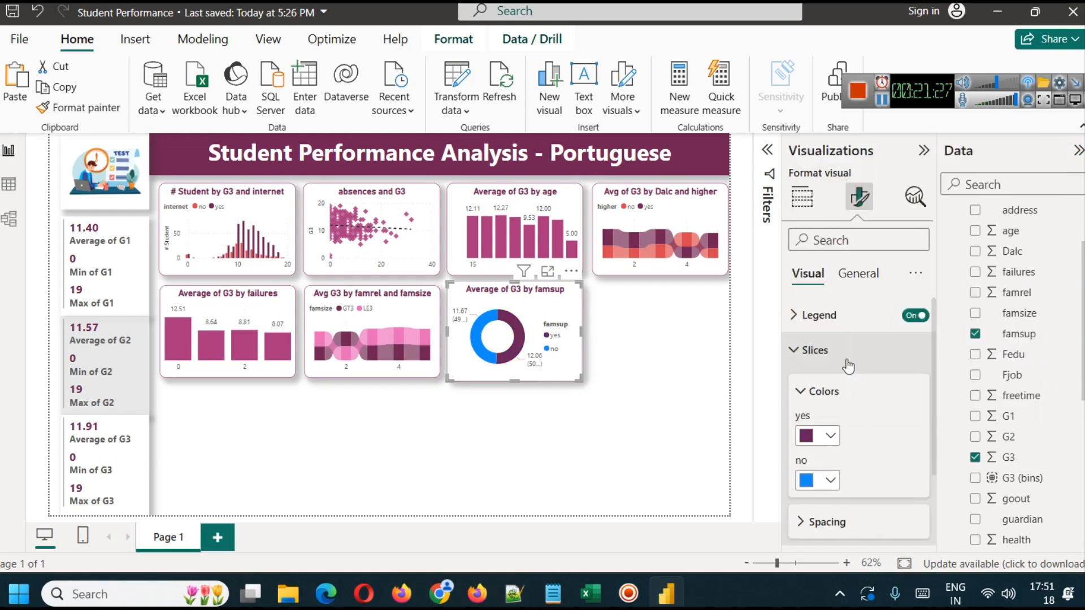
pyautogui.click(829, 481)
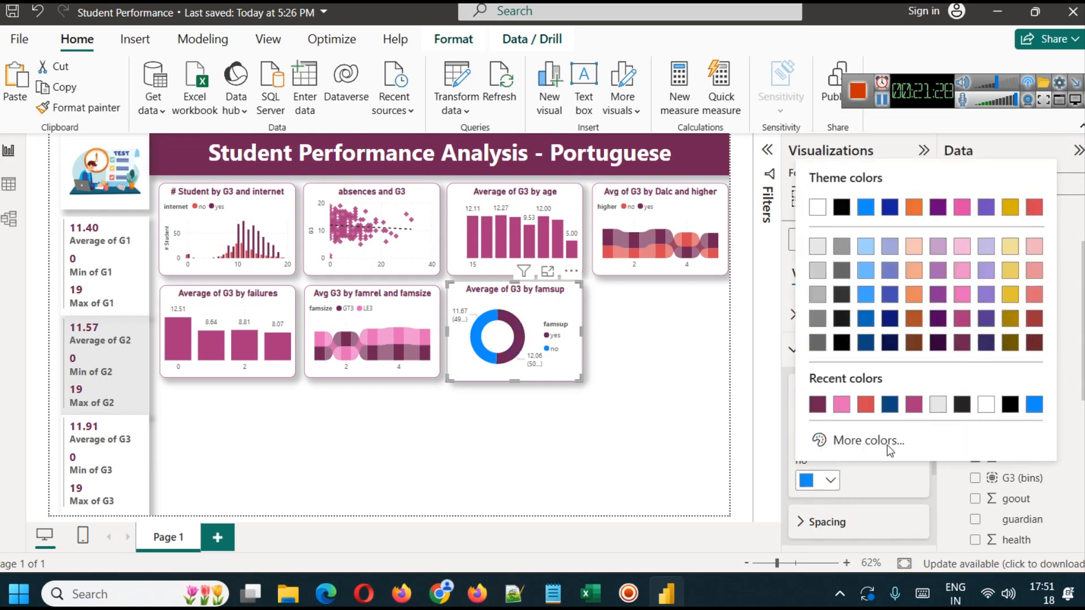
pyautogui.click(1034, 207)
pyautogui.click(600, 398)
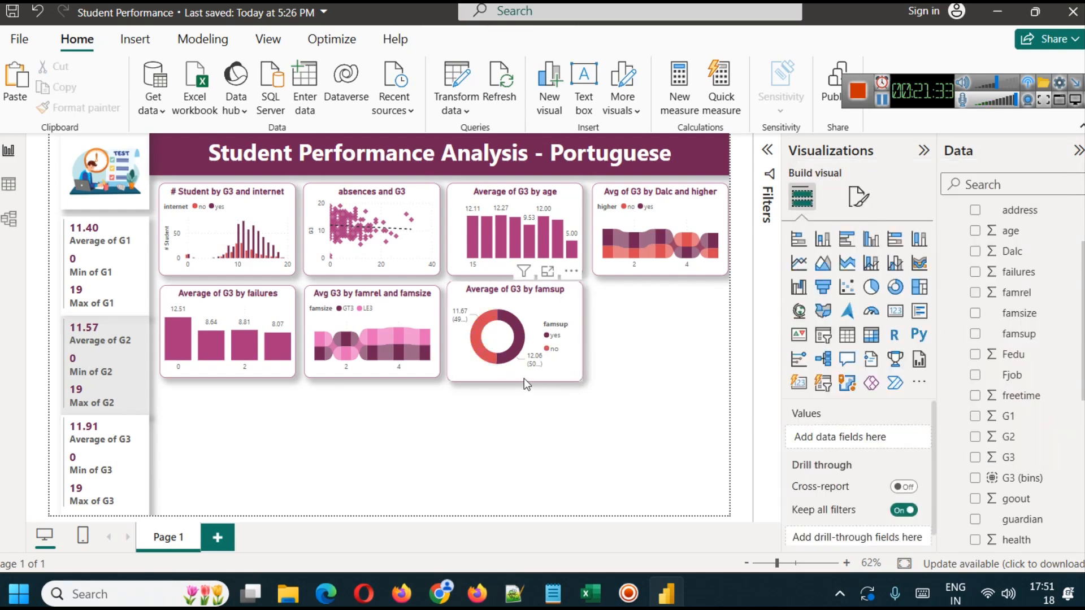
# - Adjust the top and bottom edges of the famsup donut chart to line up with the other charts in its row
pyautogui.click(497, 378)
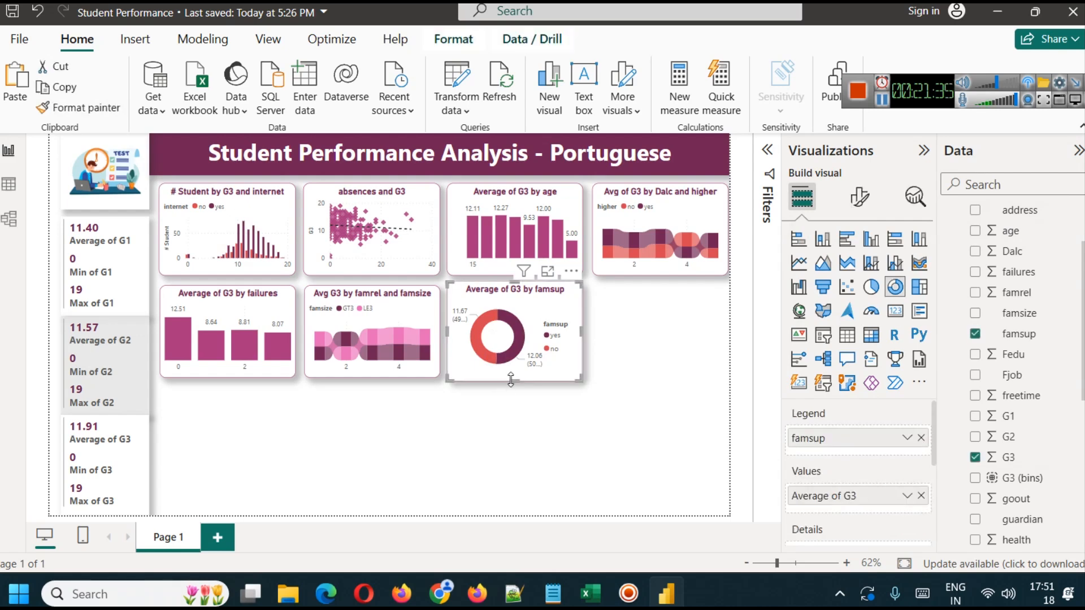
pyautogui.click(526, 443)
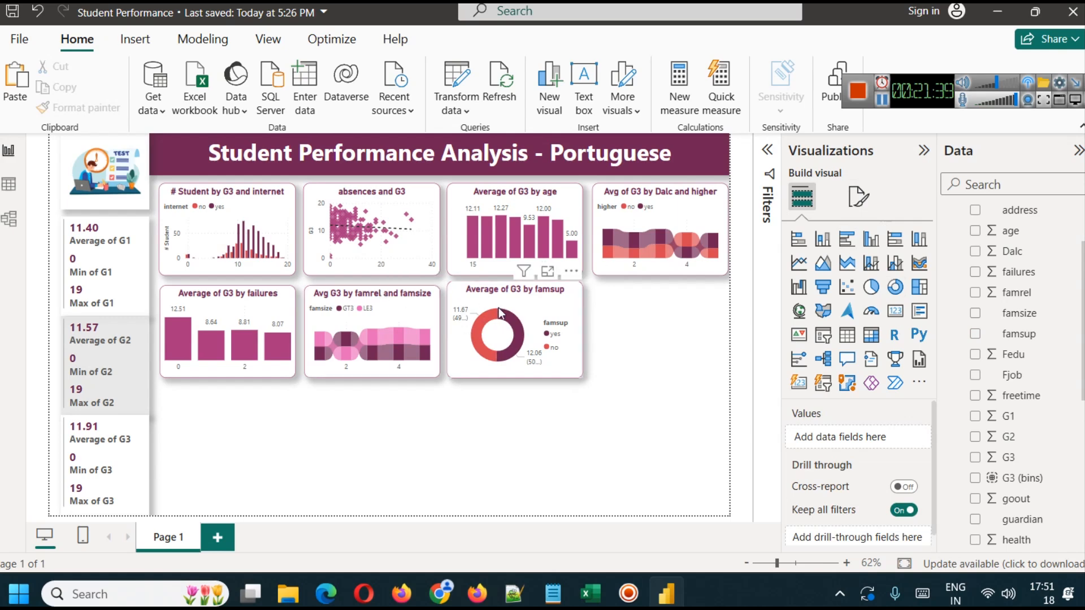
pyautogui.click(513, 303)
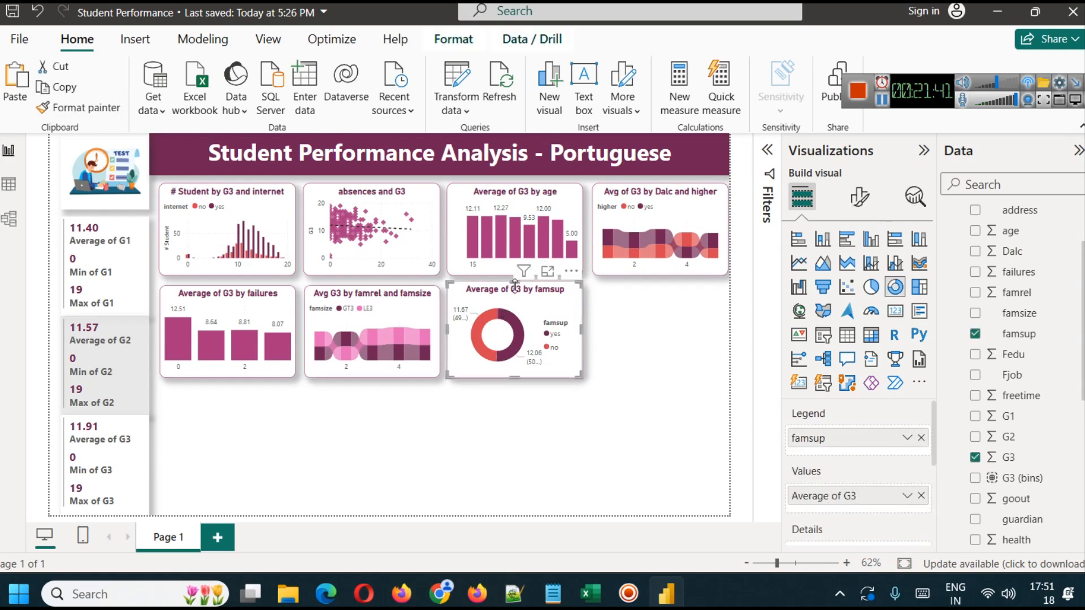
pyautogui.click(646, 361)
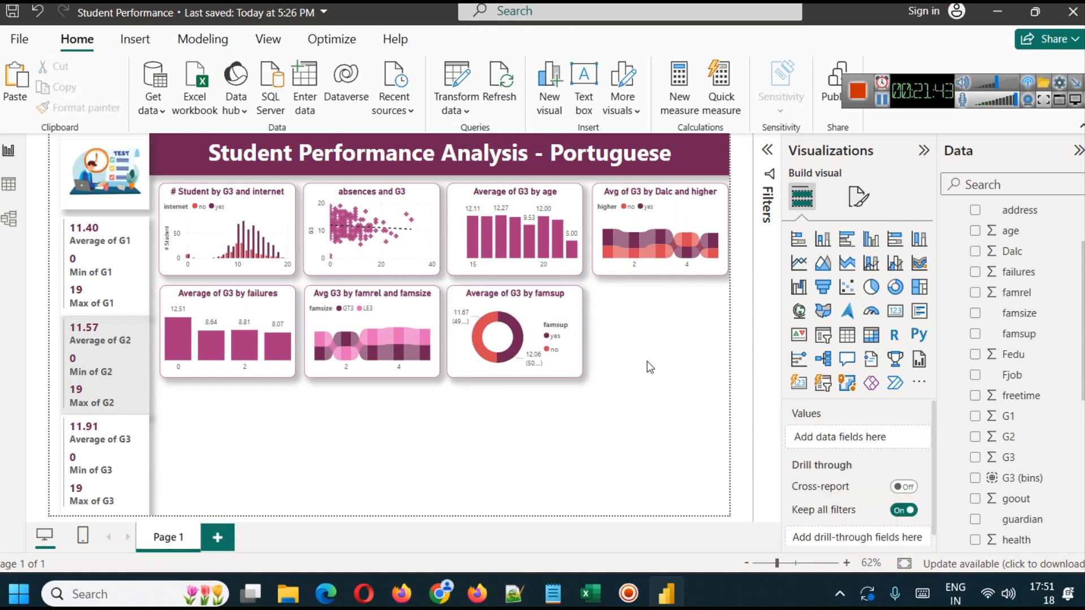
# - Look up the description of the paid variable on the UCI page and return to the Power BI report
pyautogui.hotkey('alt', 'Tab')
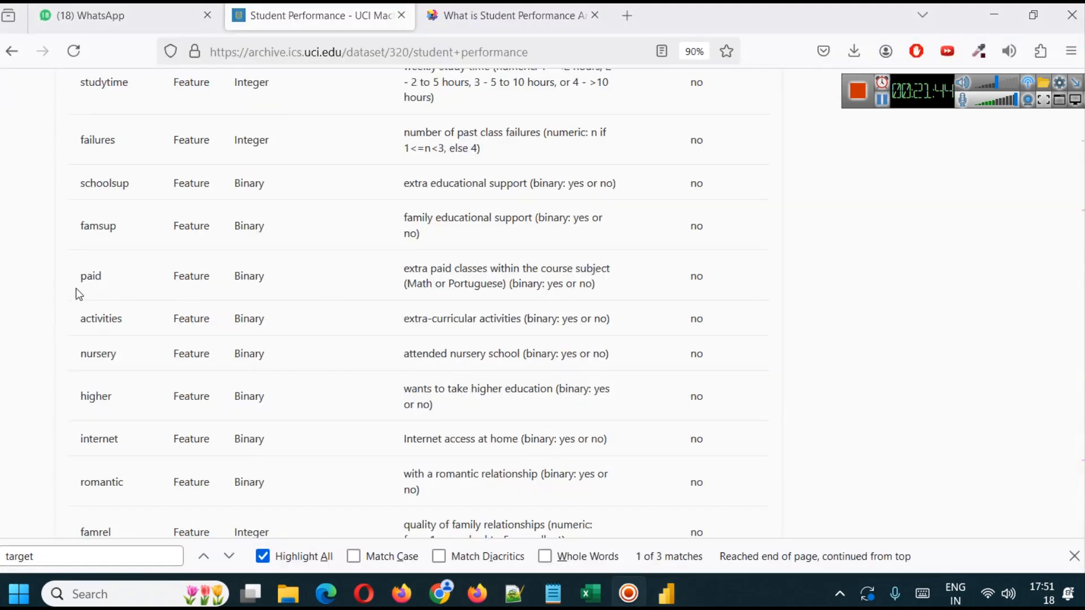
pyautogui.moveTo(76, 289); pyautogui.dragTo(148, 266)
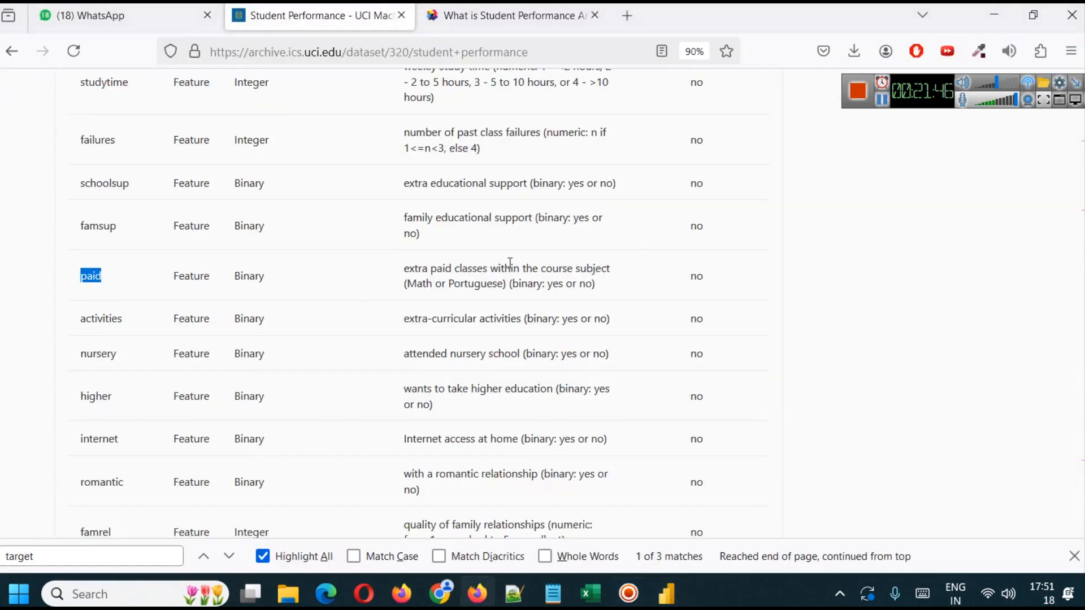
pyautogui.click(666, 599)
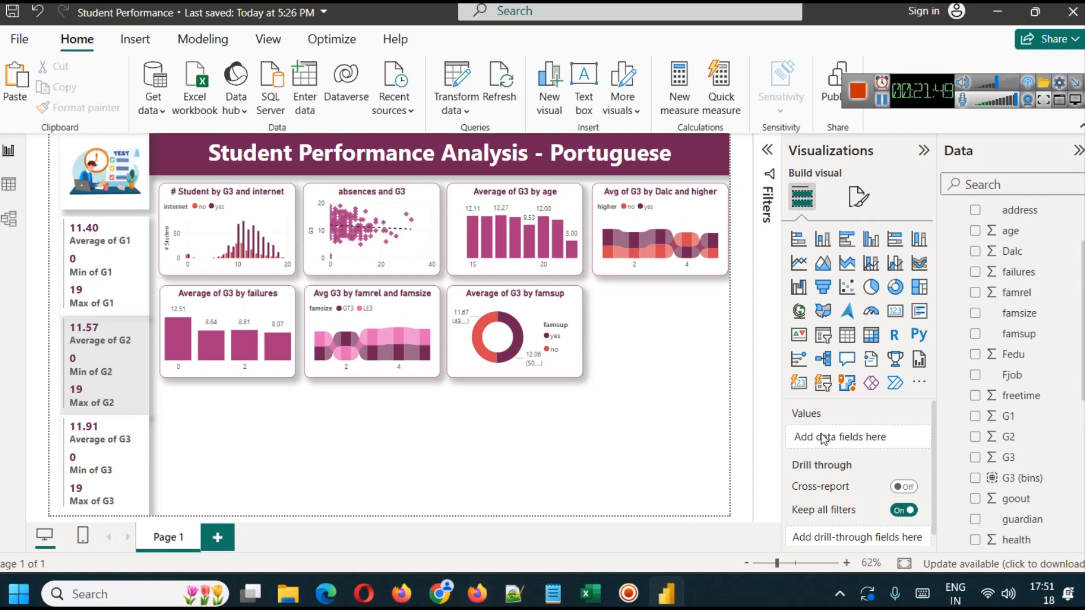
# - Duplicate the famsup donut chart into the empty last spot of the second row and convert the copy to a pie chart
pyautogui.click(578, 314)
pyautogui.hotkey('ctrl', 'c')
pyautogui.hotkey('ctrl', 'v')
pyautogui.moveTo(563, 320); pyautogui.dragTo(709, 325)
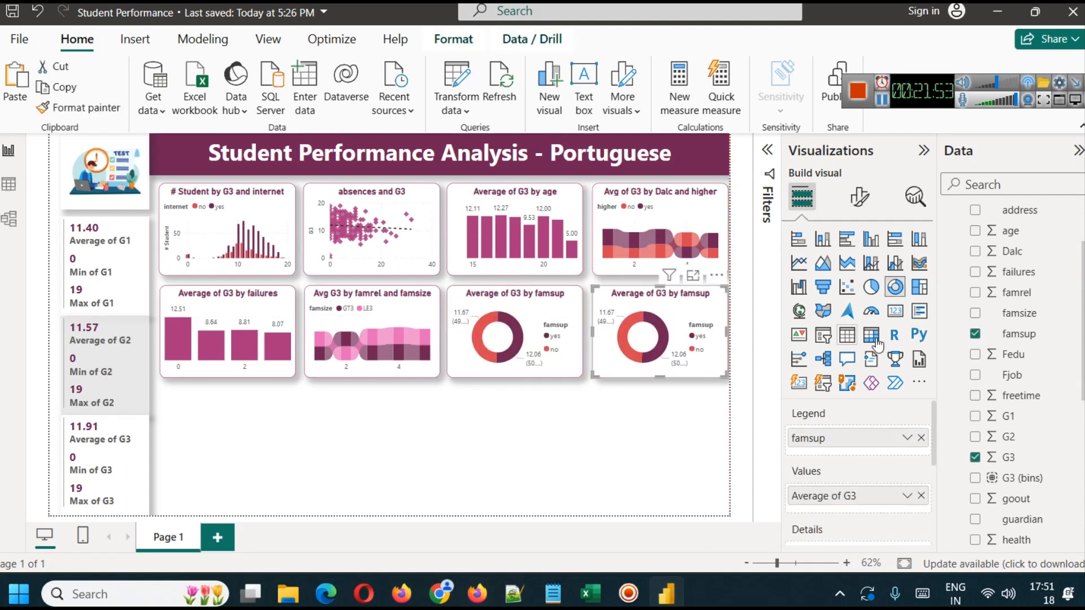
pyautogui.click(872, 288)
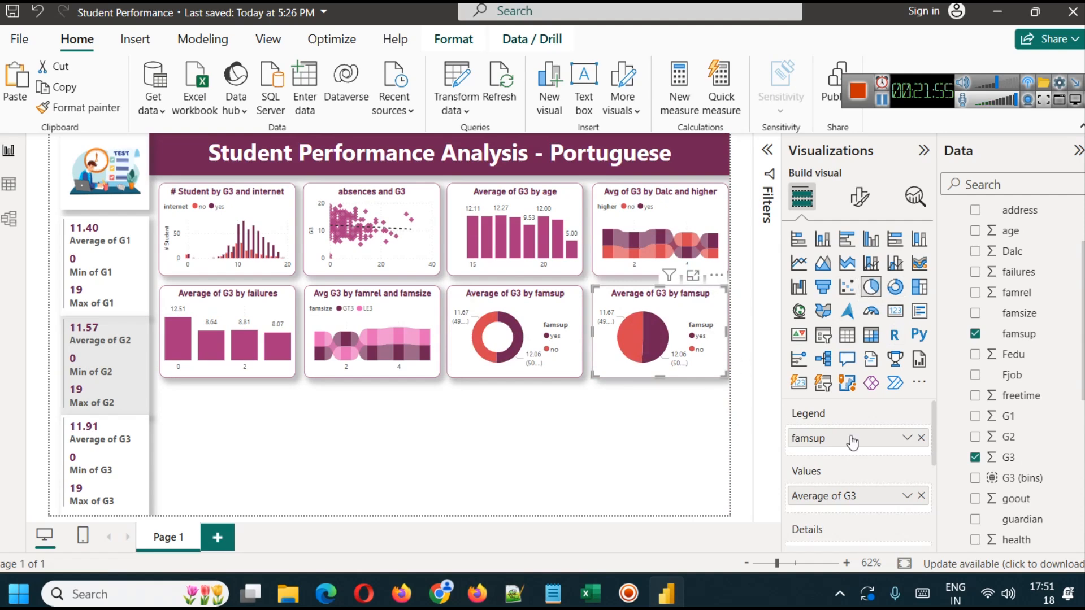
# - Replace famsup with paid as the pie chart's legend
pyautogui.click(921, 438)
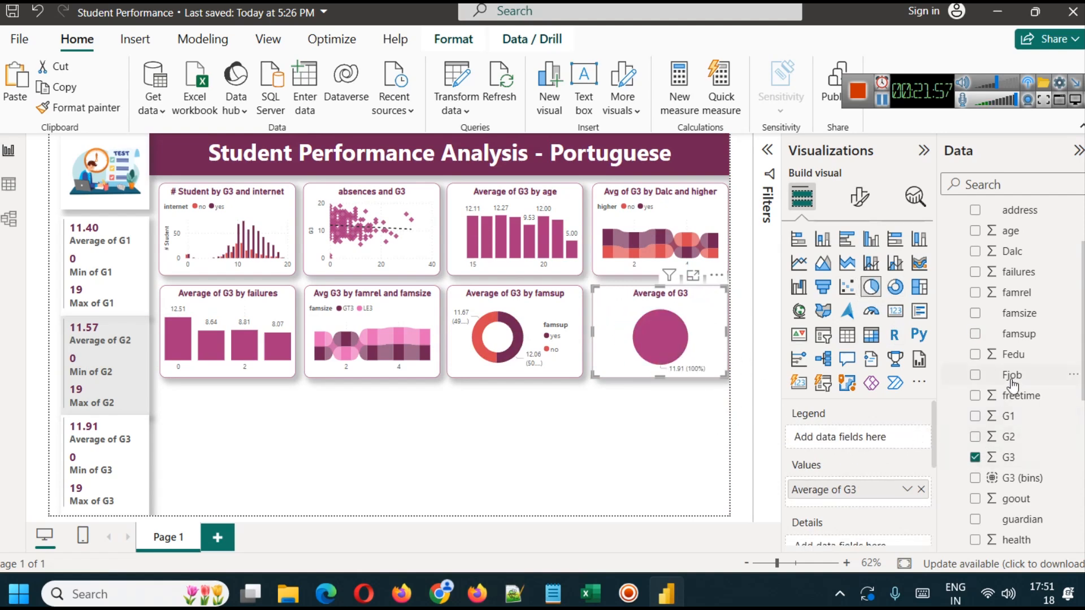
pyautogui.scroll(-5, 1057, 417)
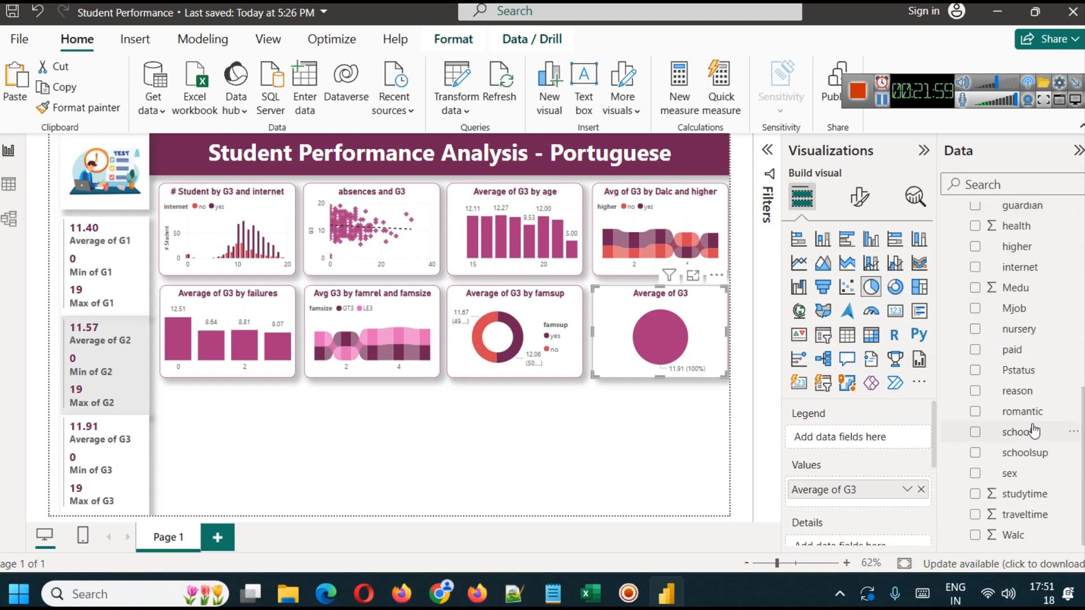
pyautogui.moveTo(1023, 350); pyautogui.dragTo(857, 438)
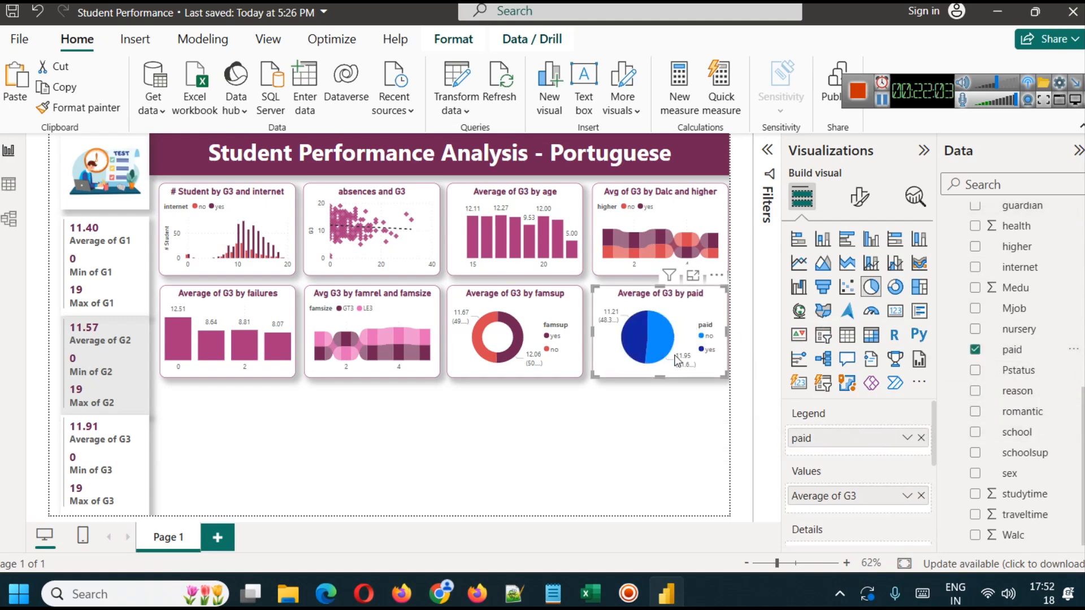
# - Color the paid pie chart's no slice red and its yes slice dark plum
pyautogui.click(859, 198)
pyautogui.click(815, 351)
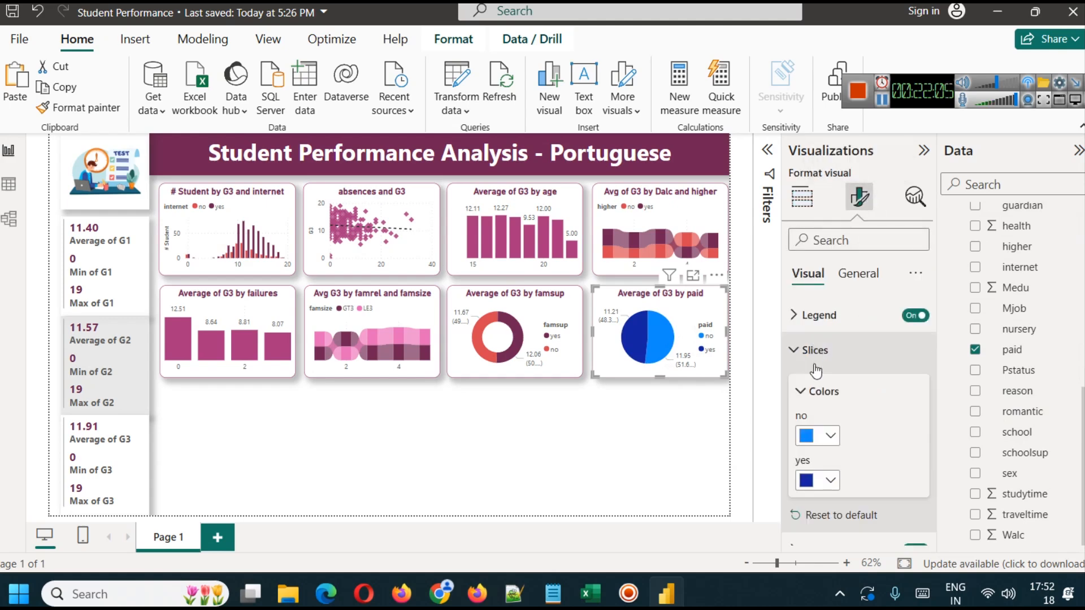
pyautogui.click(828, 435)
pyautogui.click(1029, 194)
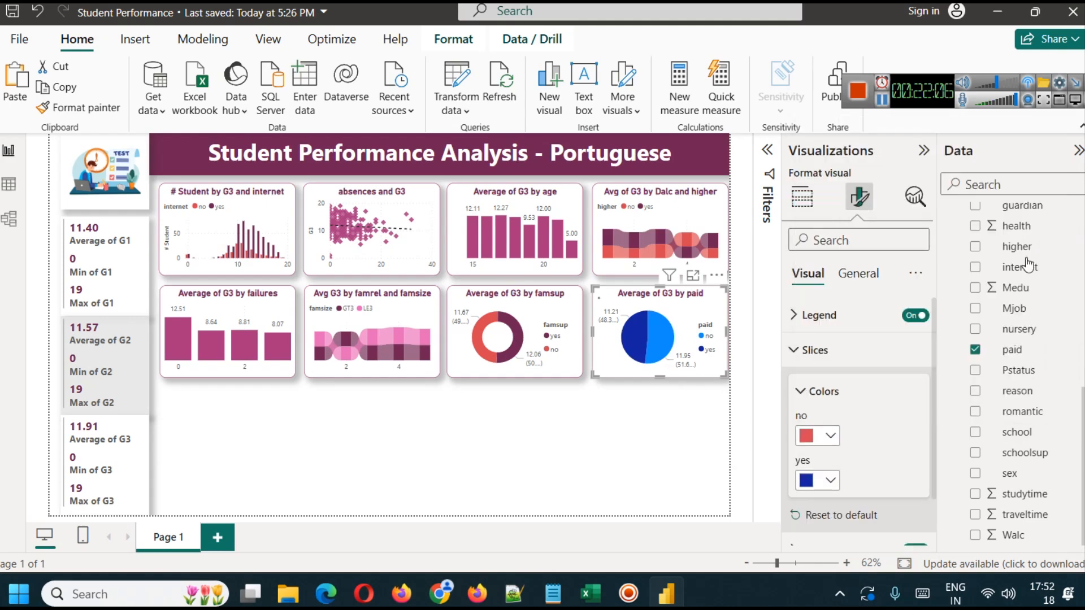
pyautogui.click(828, 481)
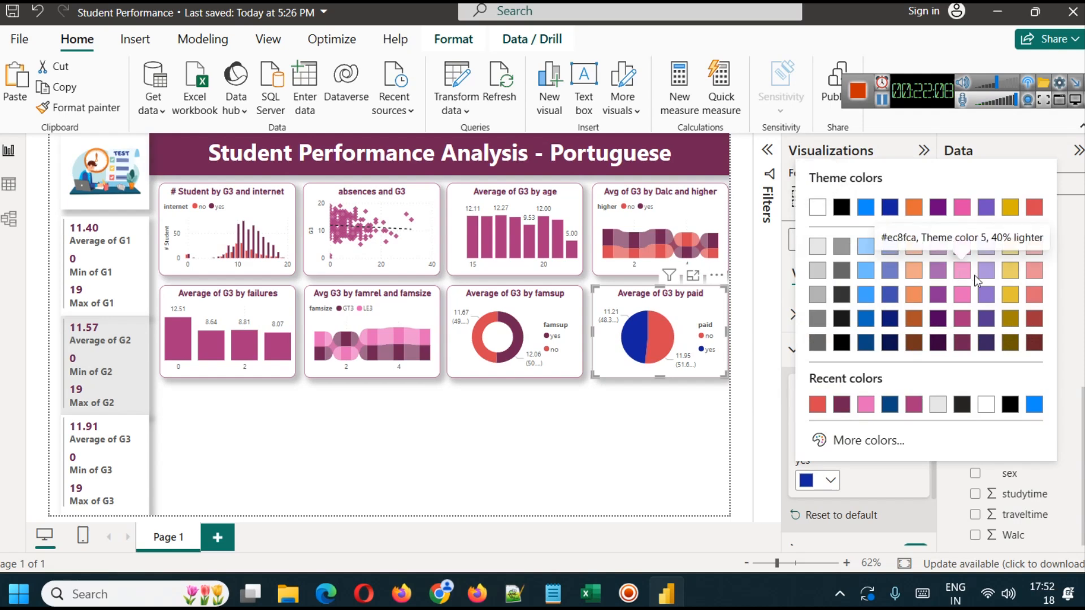
pyautogui.click(841, 406)
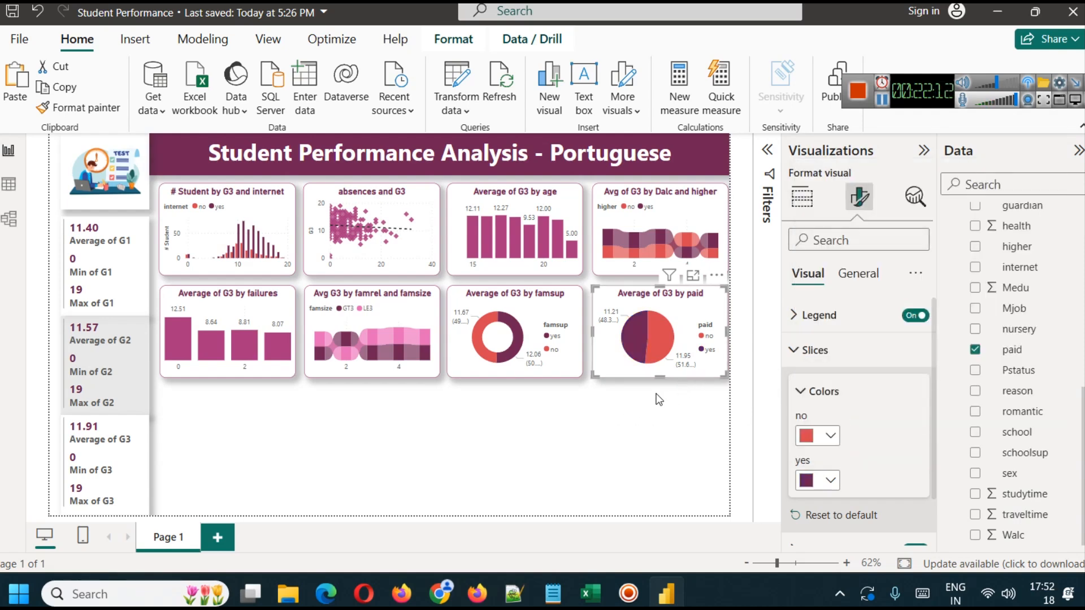
# - Compare the average G3 of both paid slices in focus mode and return to the report
pyautogui.click(693, 277)
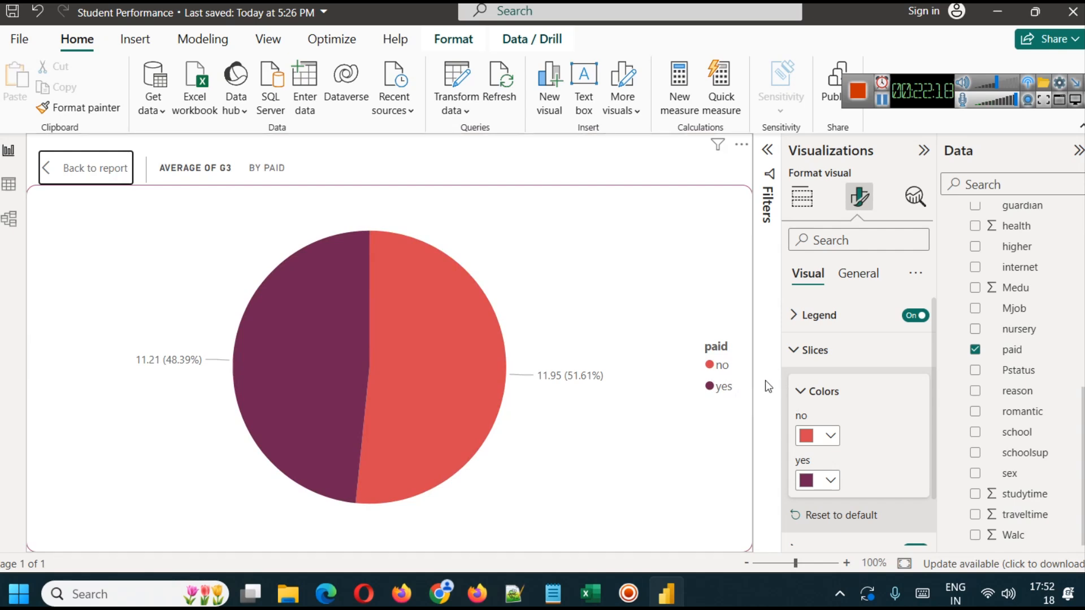
pyautogui.moveTo(433, 325)
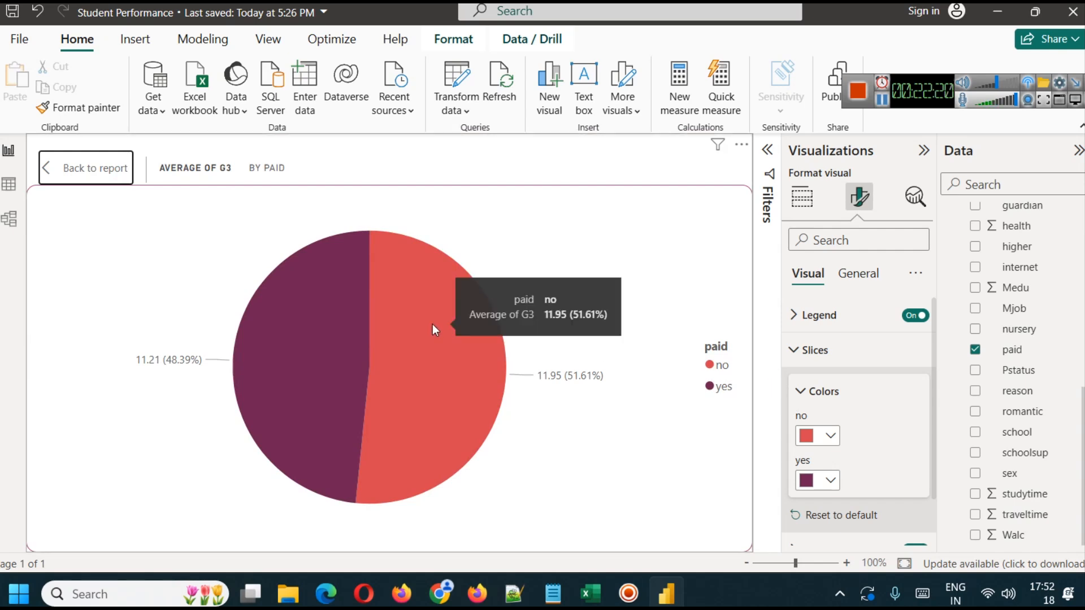
pyautogui.moveTo(319, 330)
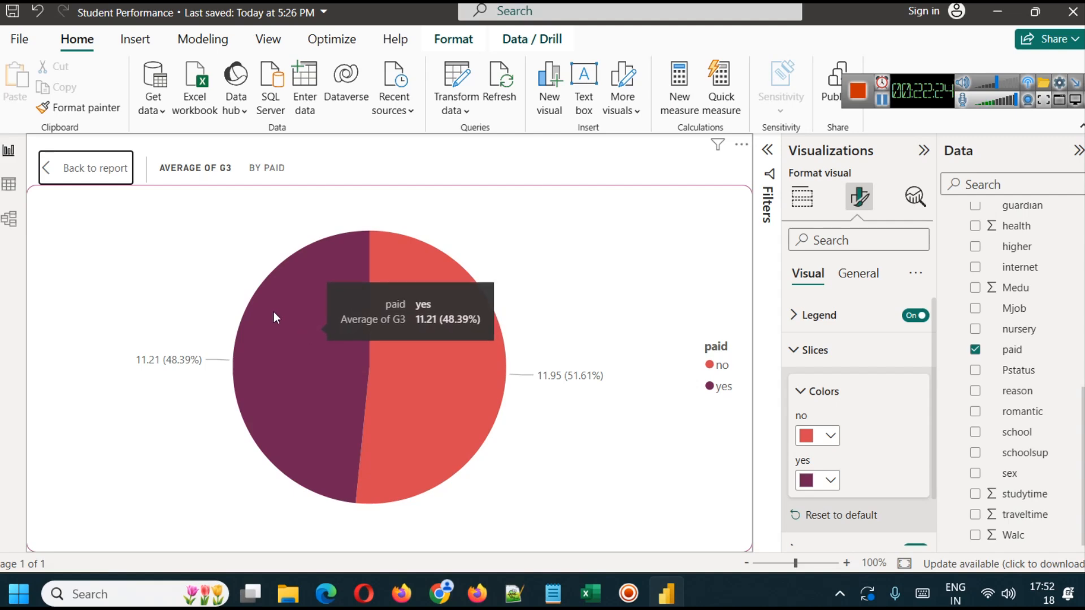
pyautogui.click(75, 174)
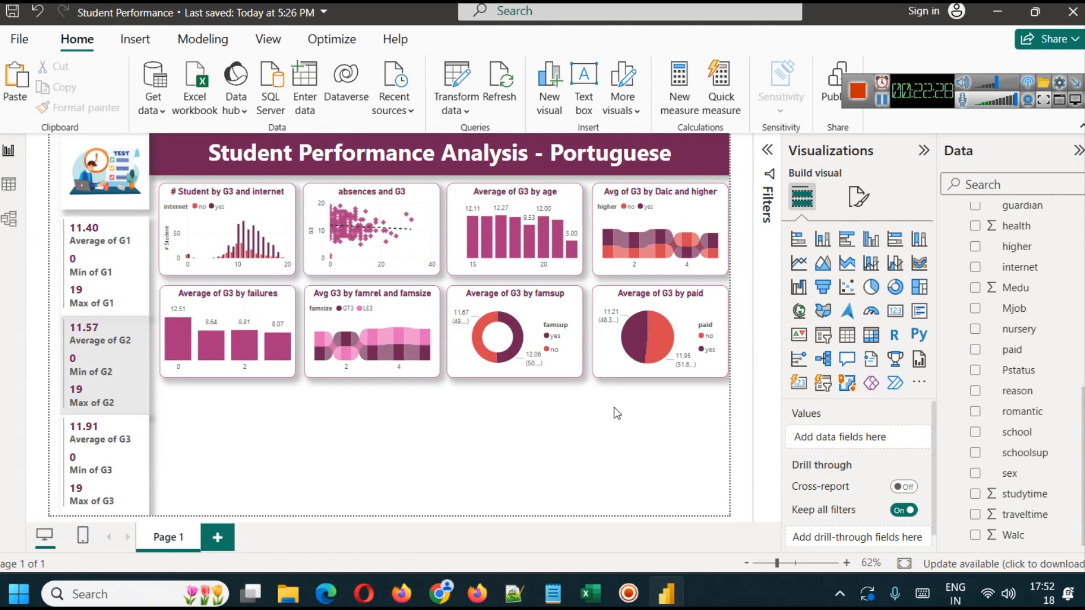
# - Duplicate the famsup donut chart and place the copy in the first spot of a new third row
pyautogui.click(615, 441)
pyautogui.hotkey('alt', 'Tab')
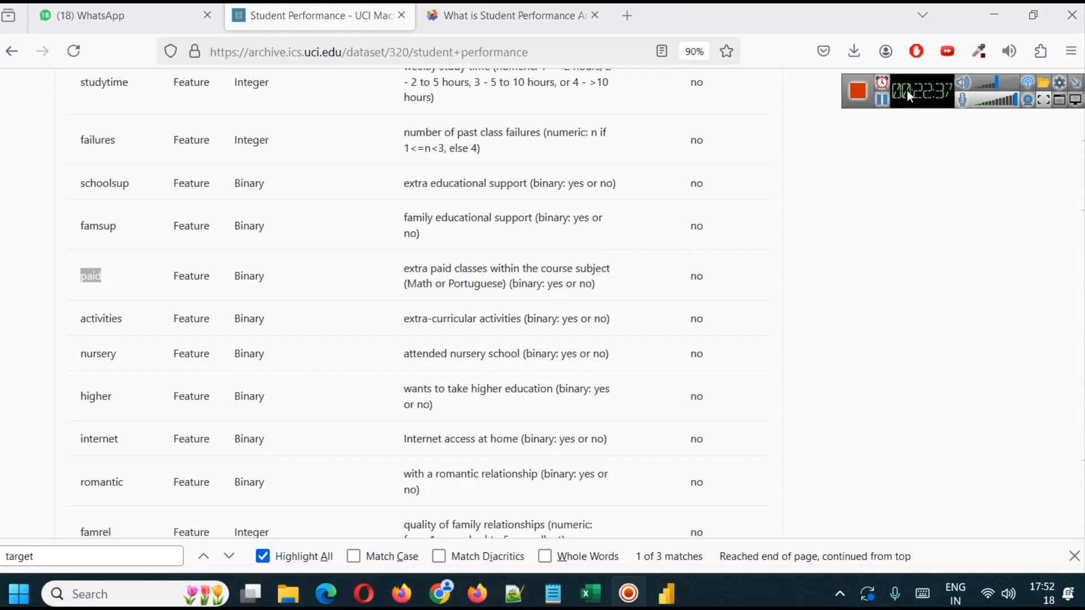
pyautogui.hotkey('alt', 'Tab')
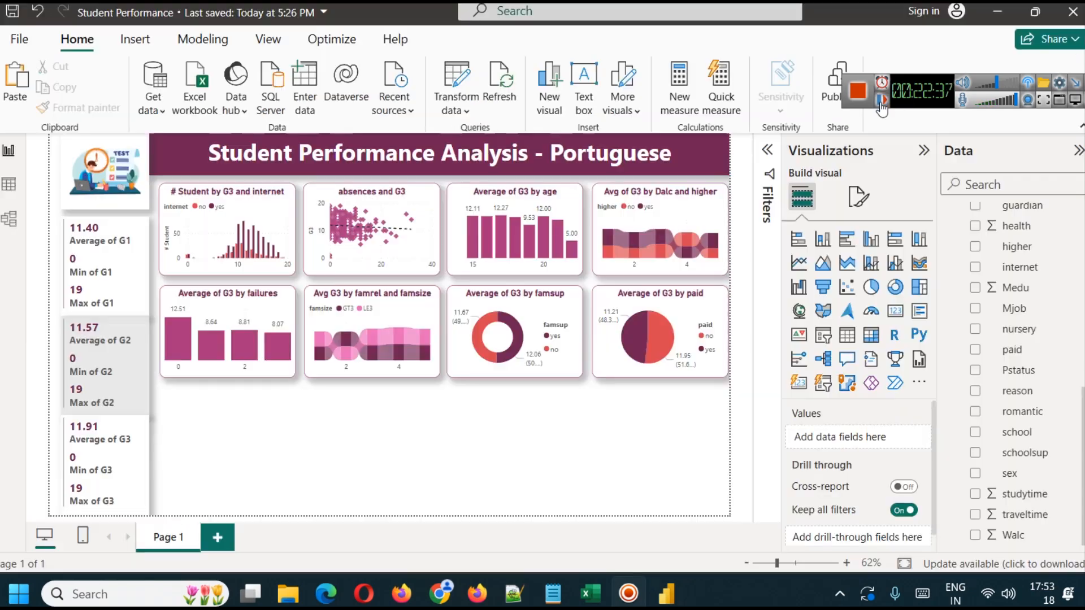
pyautogui.click(569, 309)
pyautogui.hotkey('ctrl', 'c')
pyautogui.hotkey('ctrl', 'v')
pyautogui.moveTo(566, 307); pyautogui.dragTo(268, 418)
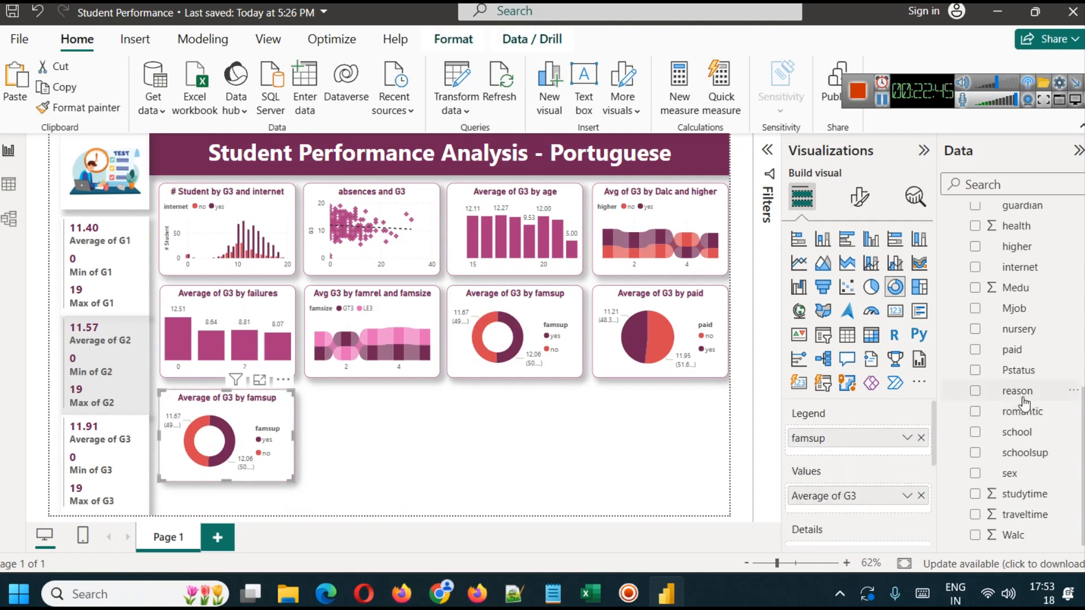
# - Replace famsup with schoolsup as the legend of the donut chart in the third row
pyautogui.scroll(3, 1024, 403)
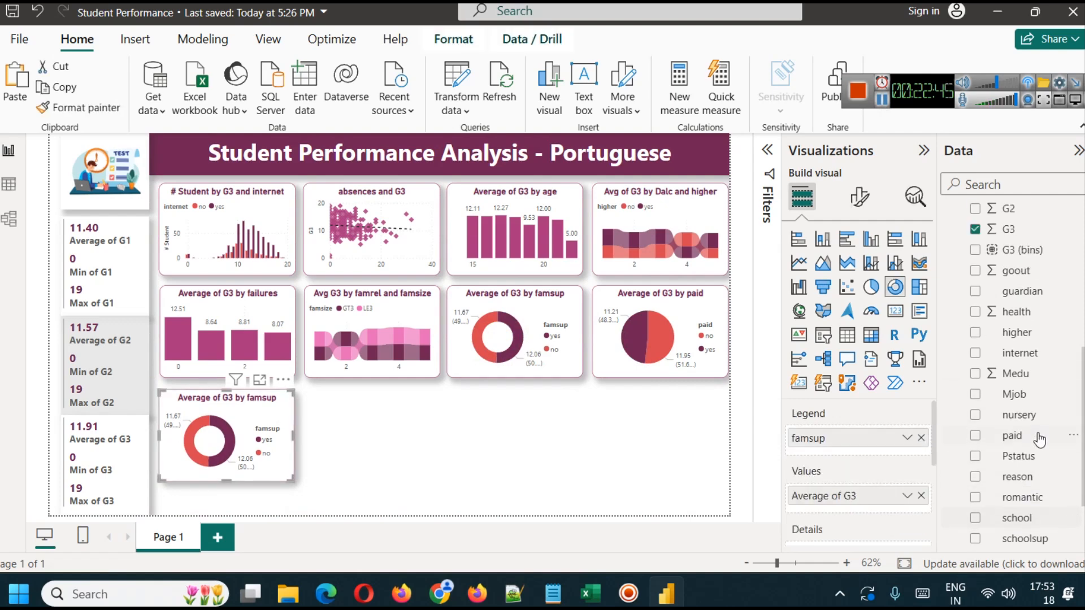
pyautogui.click(921, 438)
pyautogui.scroll(-3, 1023, 446)
pyautogui.moveTo(1044, 467); pyautogui.dragTo(880, 441)
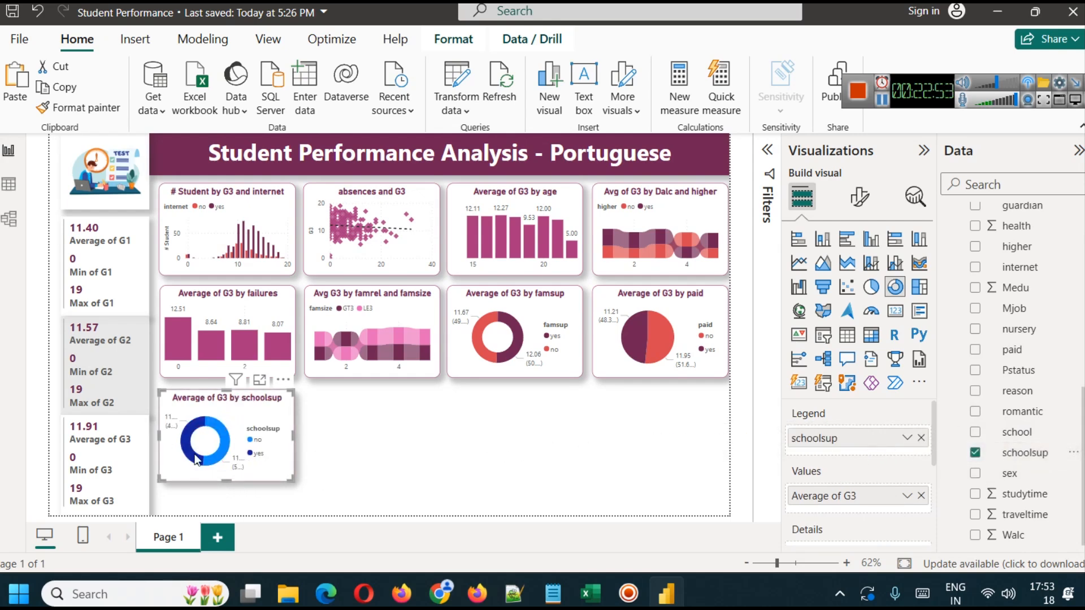
# - Compare the average G3 of both schoolsup slices and check the schoolsup description on the UCI dataset page
pyautogui.moveTo(221, 434)
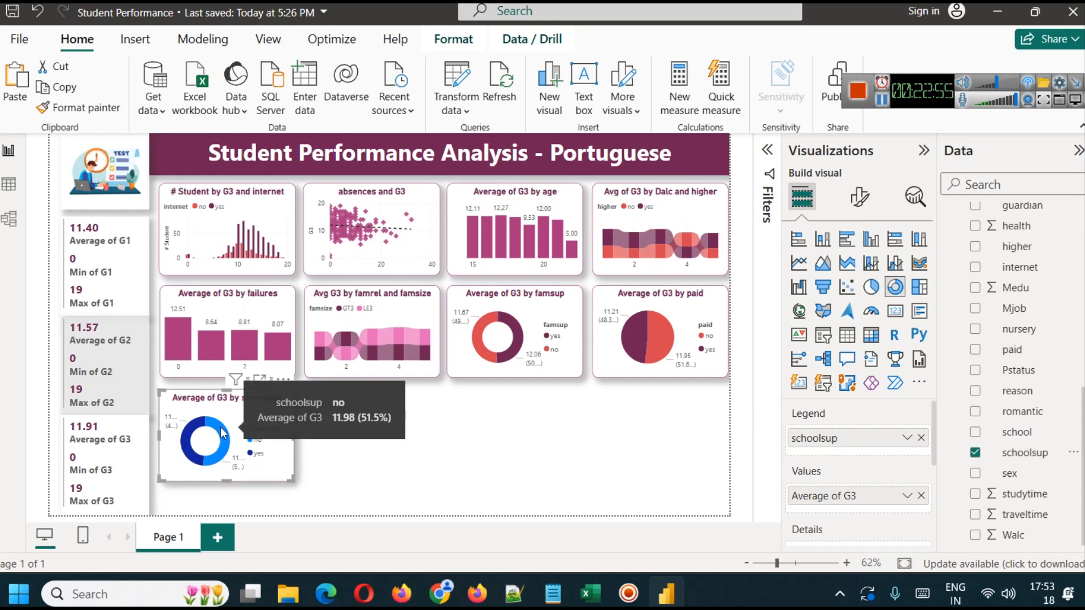
pyautogui.moveTo(187, 436)
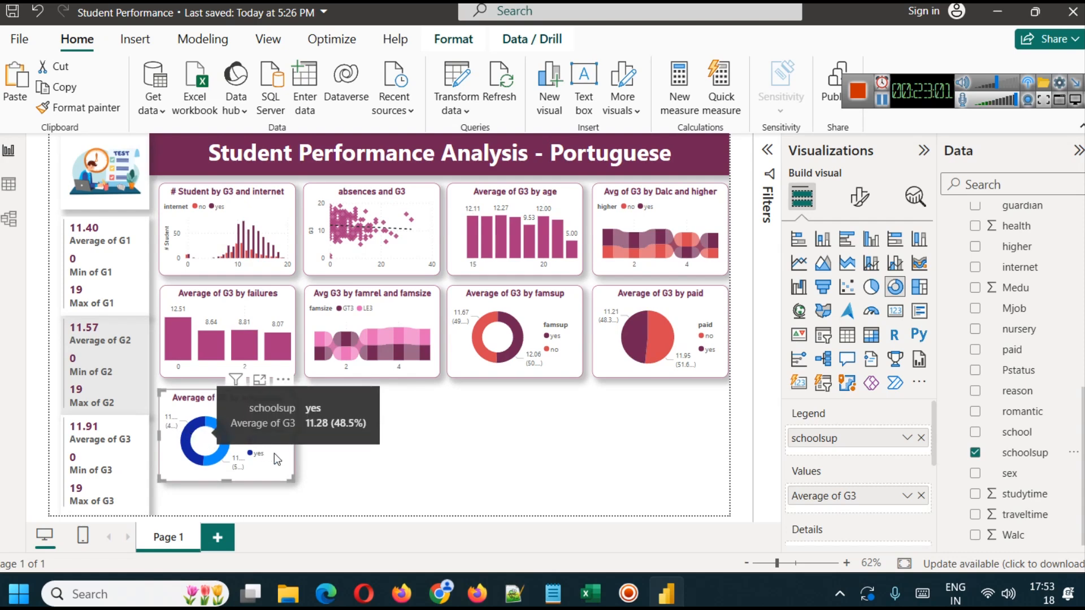
pyautogui.click(478, 599)
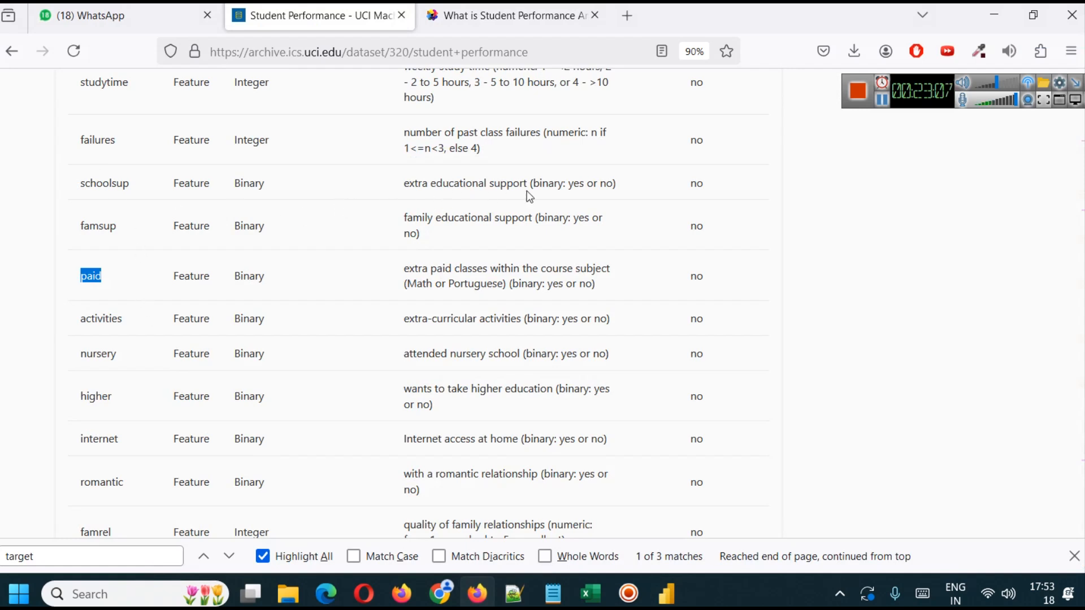
pyautogui.click(669, 590)
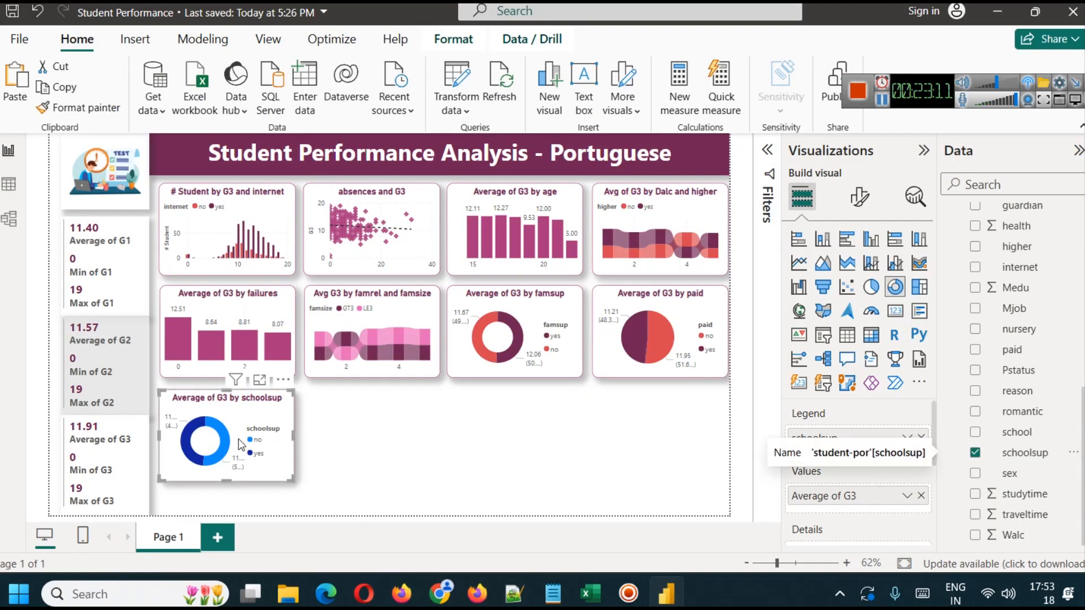
# - Review the distinct values of the Mjob column in the data table and return to the report
pyautogui.click(382, 432)
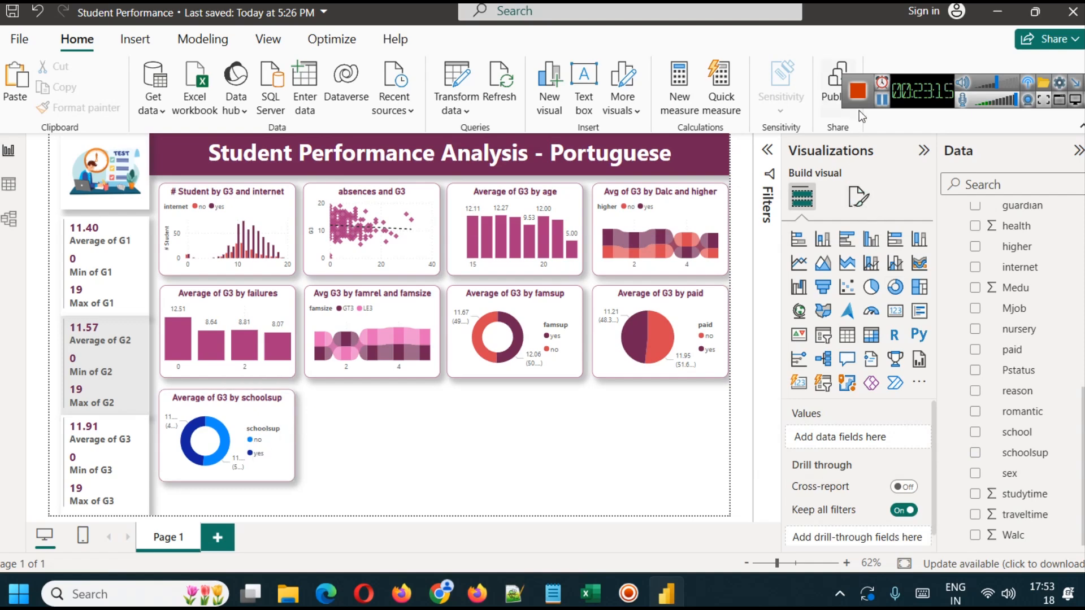
pyautogui.click(881, 102)
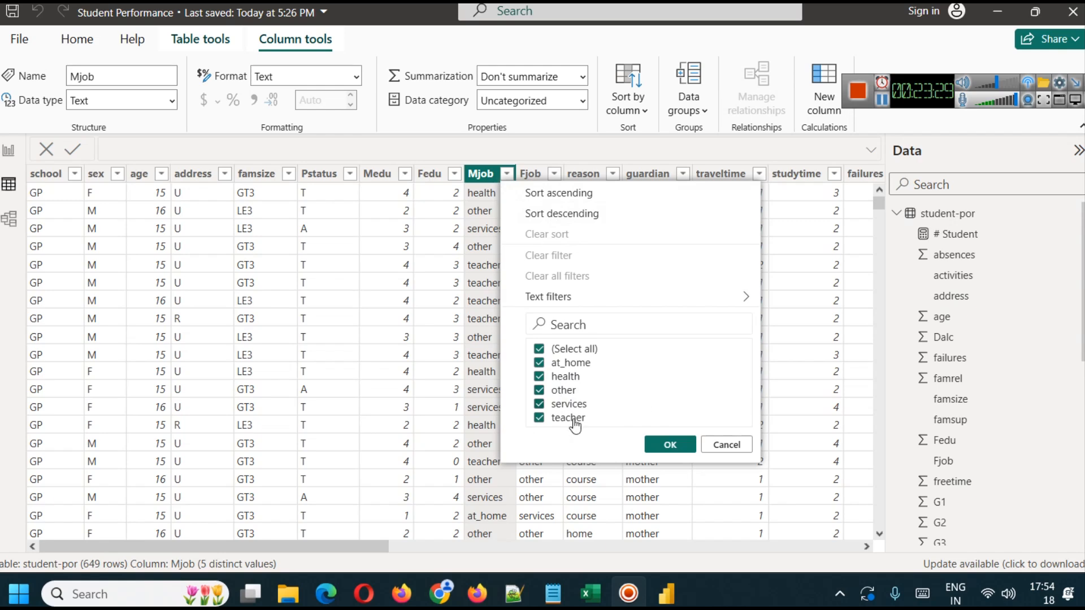
pyautogui.click(8, 149)
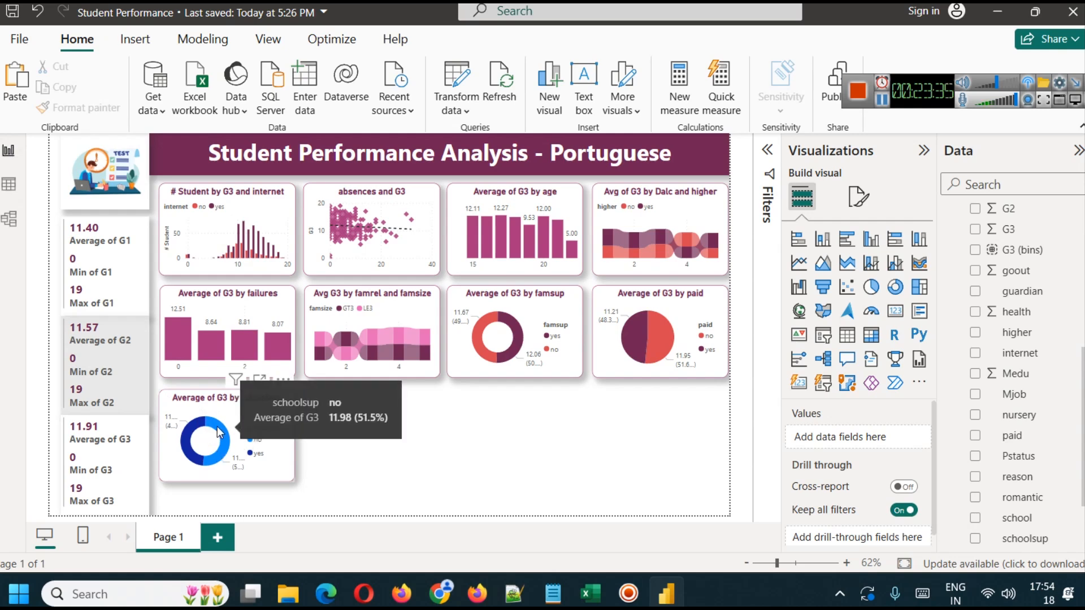
# - Replace schoolsup with Mjob as the legend of the third-row donut chart
pyautogui.click(242, 413)
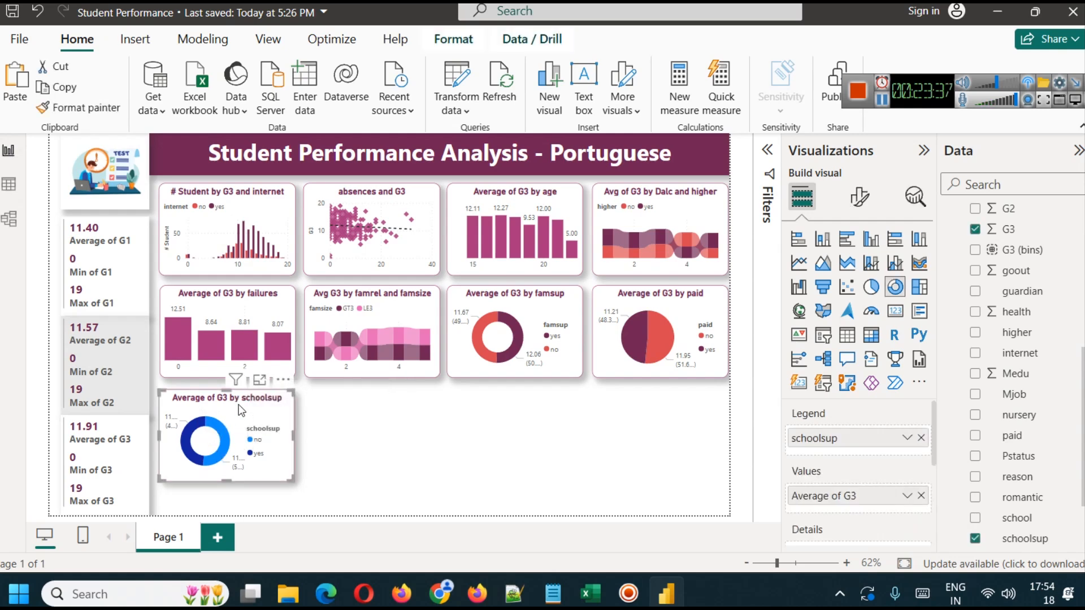
pyautogui.click(921, 438)
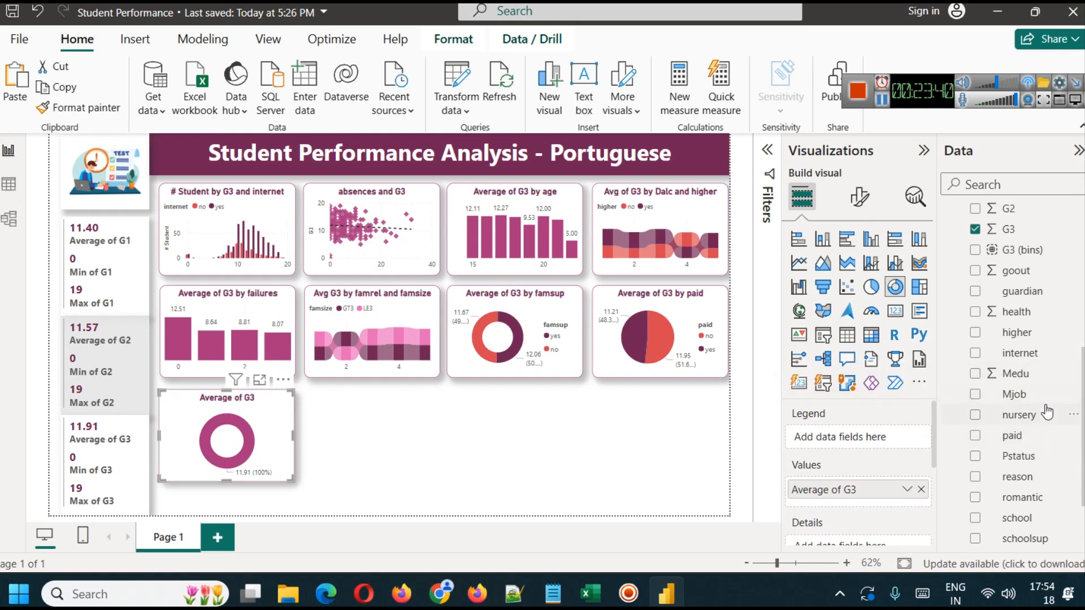
pyautogui.scroll(-3, 1074, 397)
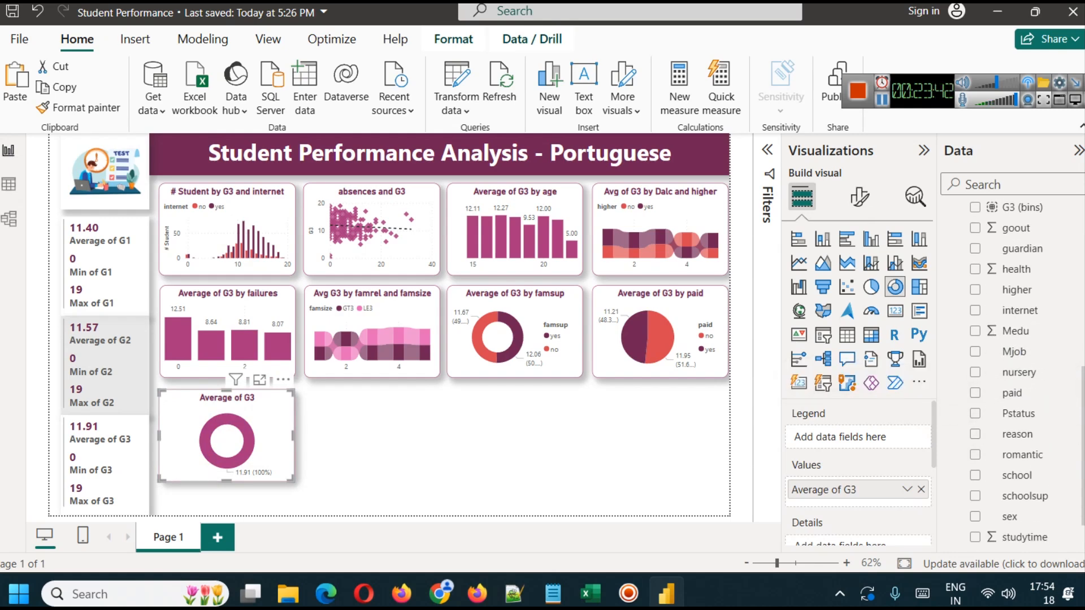
pyautogui.scroll(10, 1074, 397)
pyautogui.scroll(1, 1011, 373)
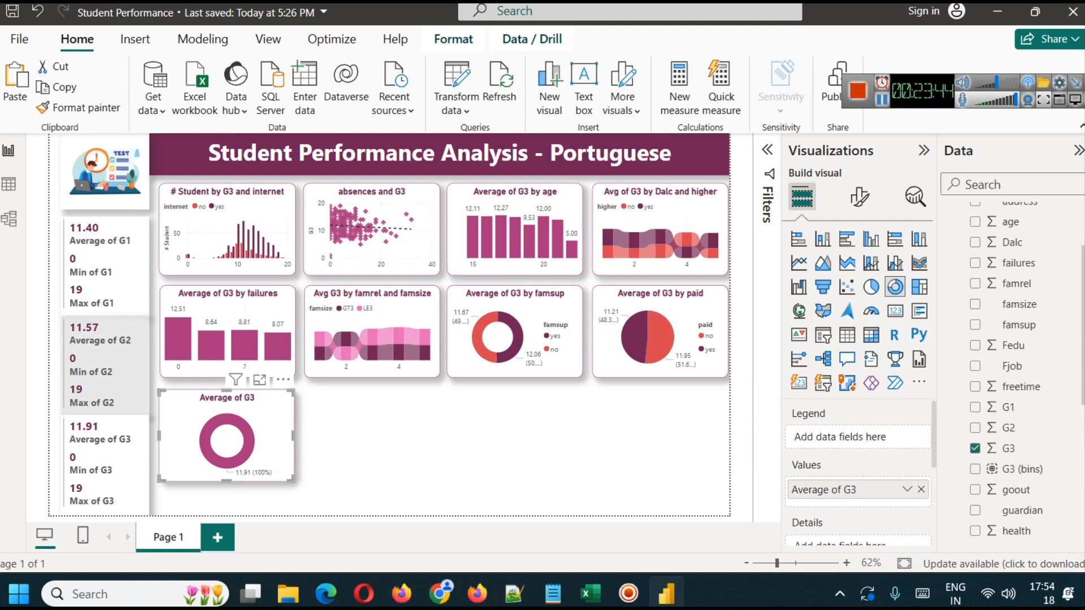
pyautogui.scroll(2, 1011, 373)
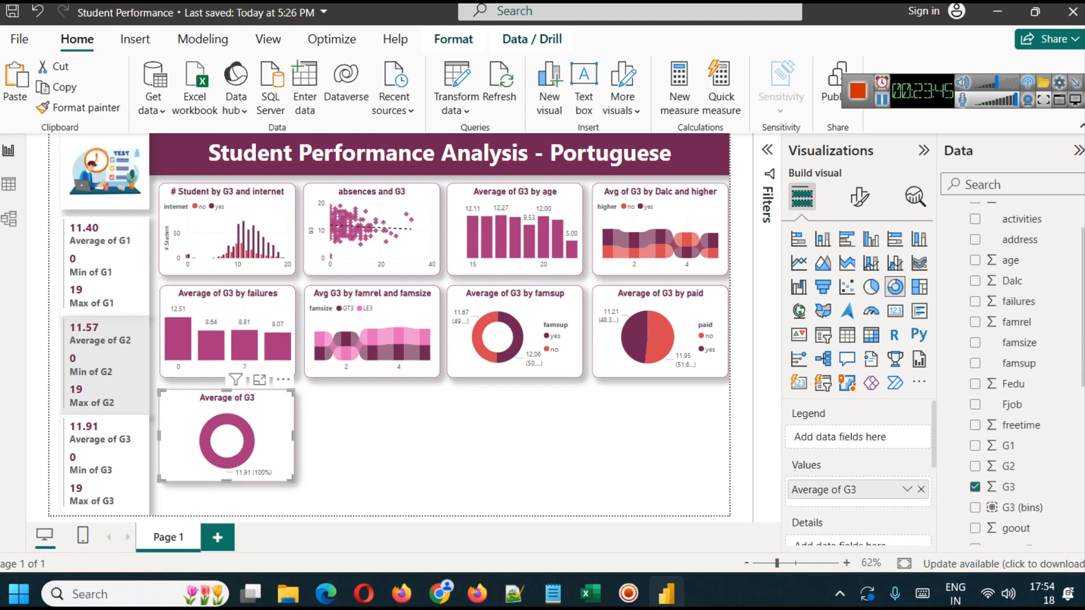
pyautogui.click(999, 183)
pyautogui.write('mjo')
pyautogui.moveTo(1024, 240); pyautogui.dragTo(873, 438)
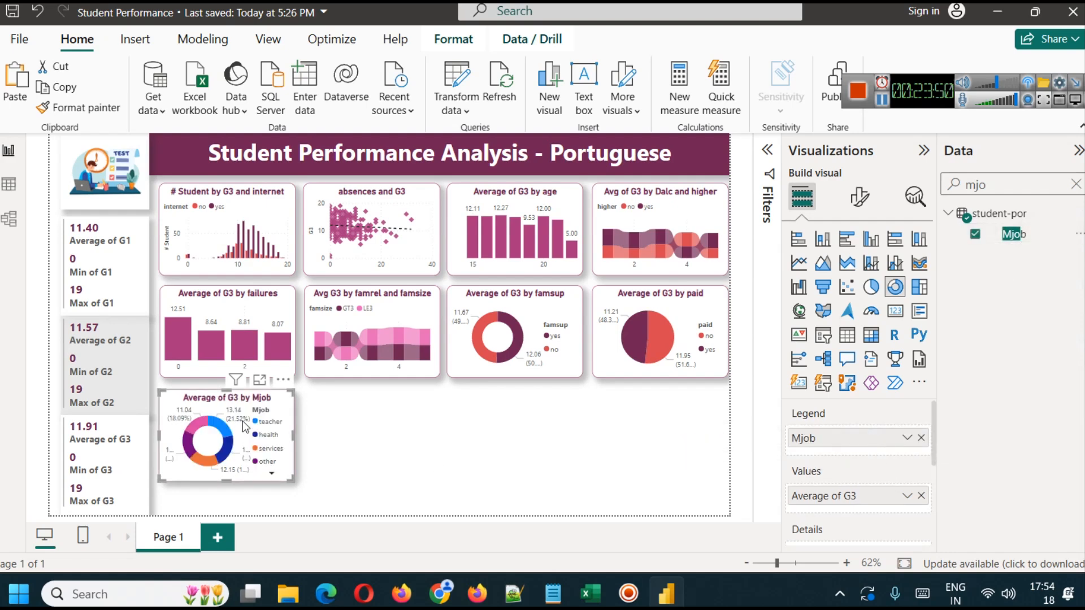
# - Examine the average G3 per mother's job in the Mjob donut chart in focus mode and return to the report
pyautogui.click(259, 380)
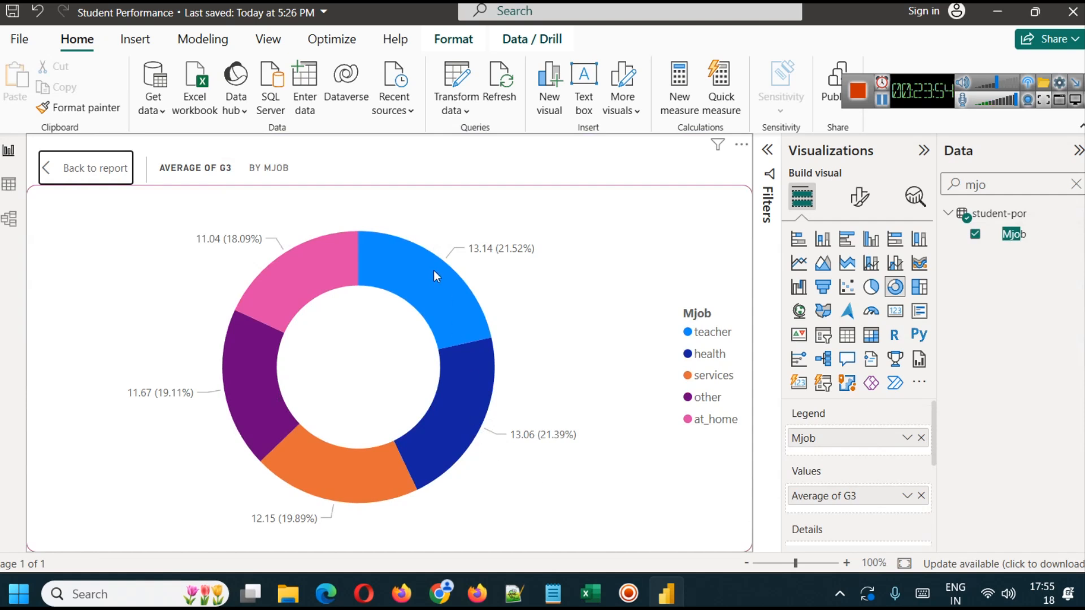
pyautogui.moveTo(434, 271)
pyautogui.click(53, 164)
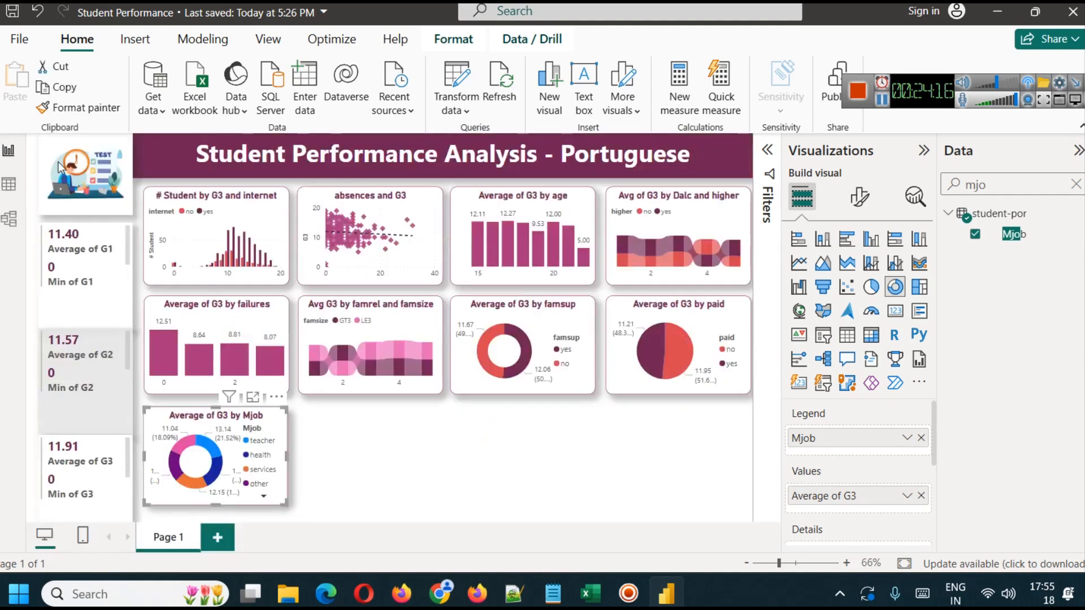
pyautogui.click(386, 465)
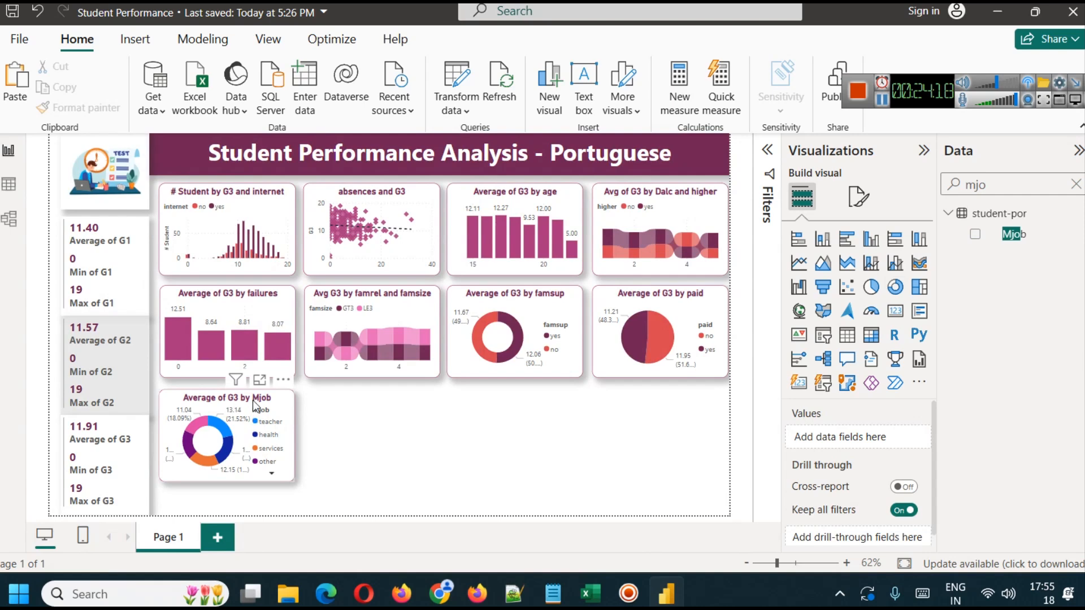
# - Duplicate the Mjob donut chart and place the copy in the second spot of the third row
pyautogui.click(255, 415)
pyautogui.hotkey('ctrl', 'v')
pyautogui.moveTo(260, 419); pyautogui.dragTo(393, 413)
pyautogui.click(533, 446)
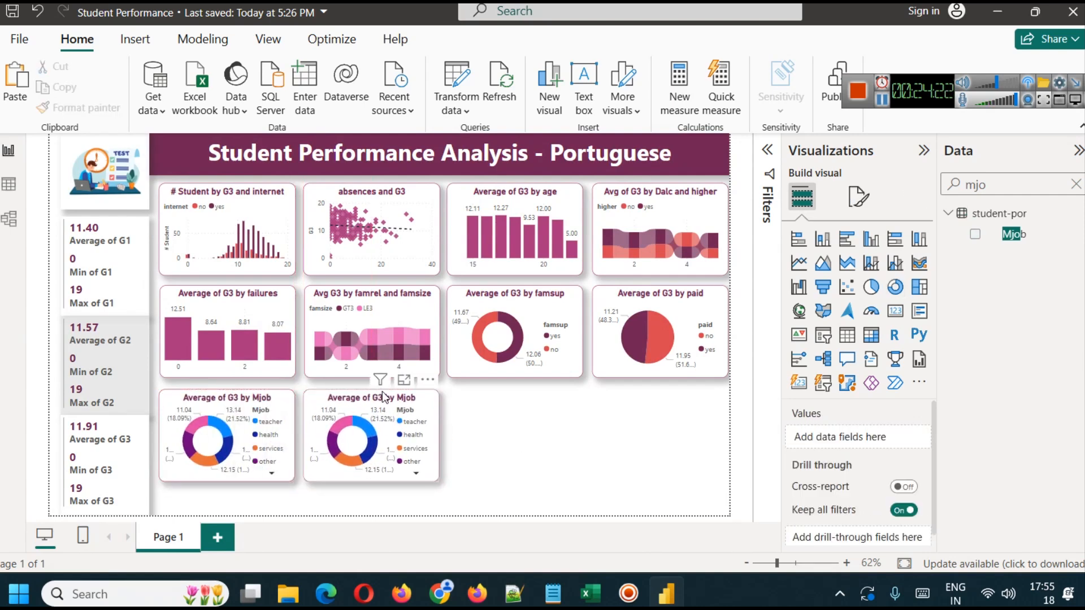
# - Replace Mjob with Fjob as the legend of the copied donut chart
pyautogui.click(386, 403)
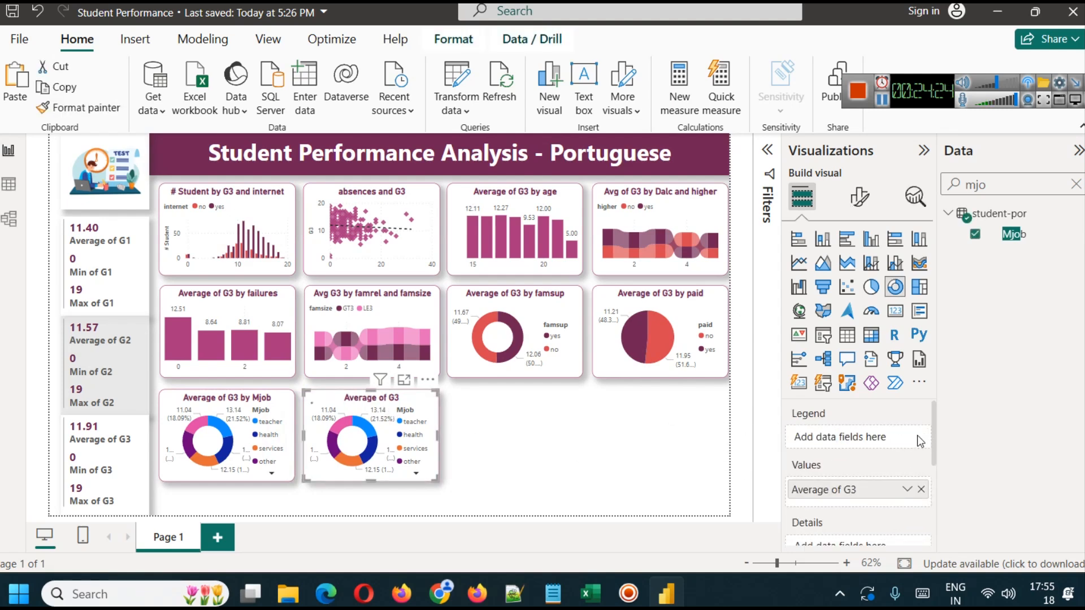
pyautogui.click(921, 436)
pyautogui.click(1076, 185)
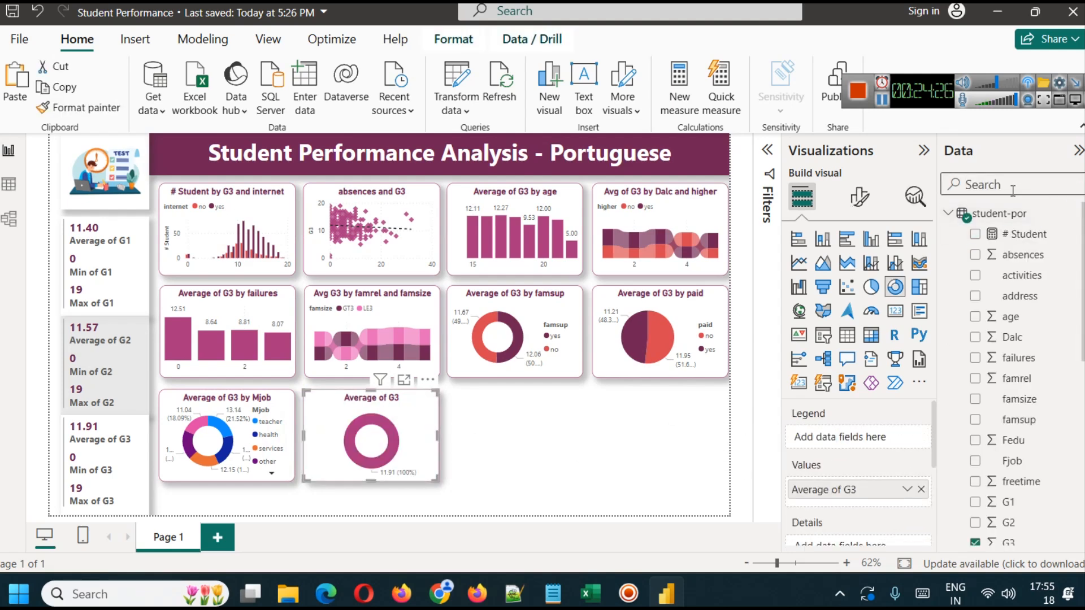
pyautogui.write('fjob')
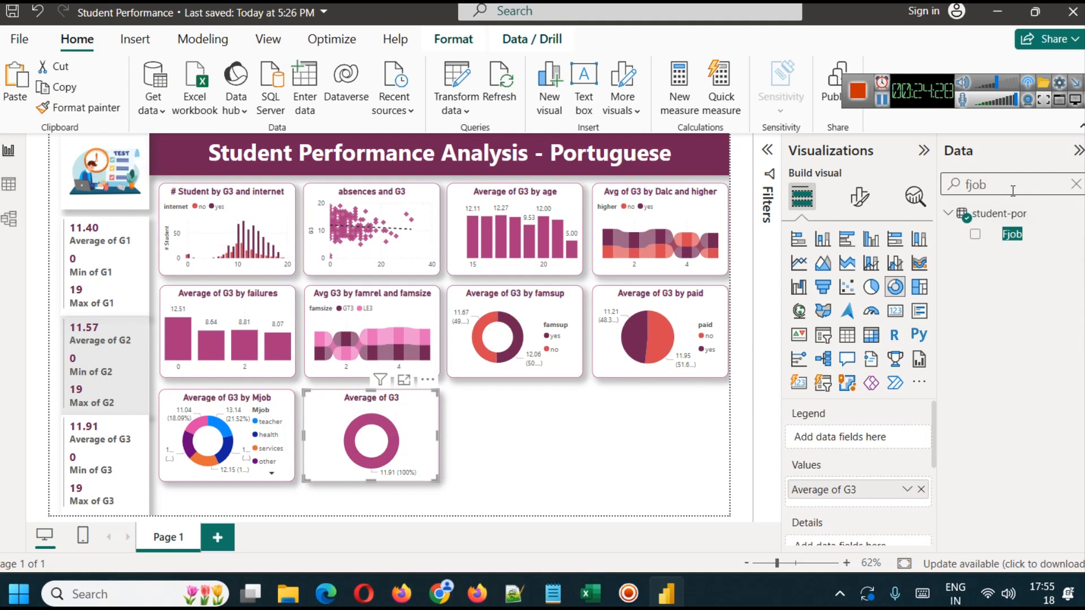
pyautogui.moveTo(1017, 235); pyautogui.dragTo(848, 427)
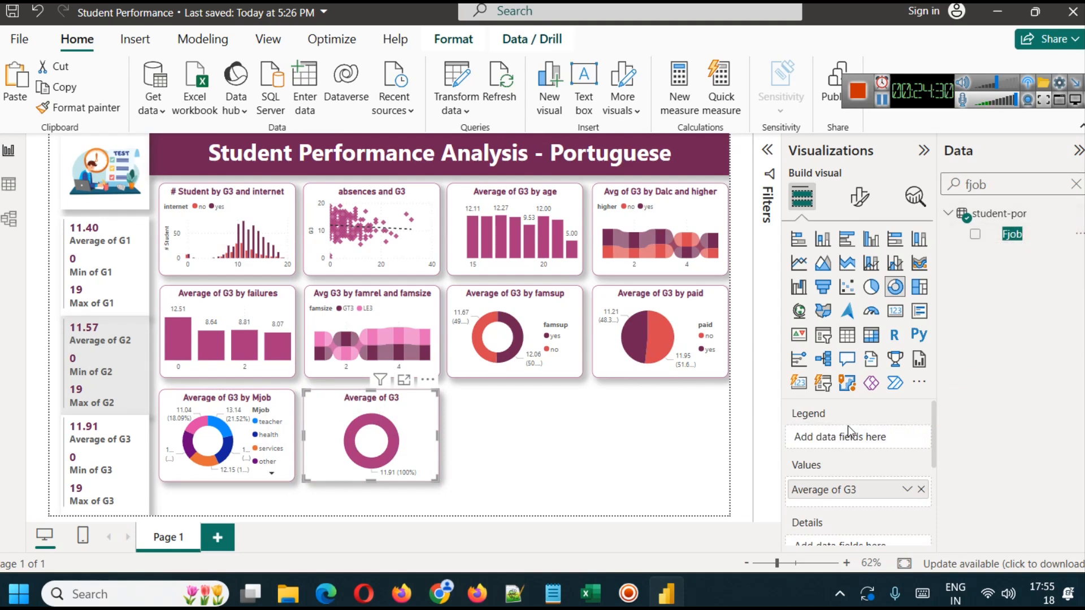
pyautogui.moveTo(1012, 234); pyautogui.dragTo(855, 441)
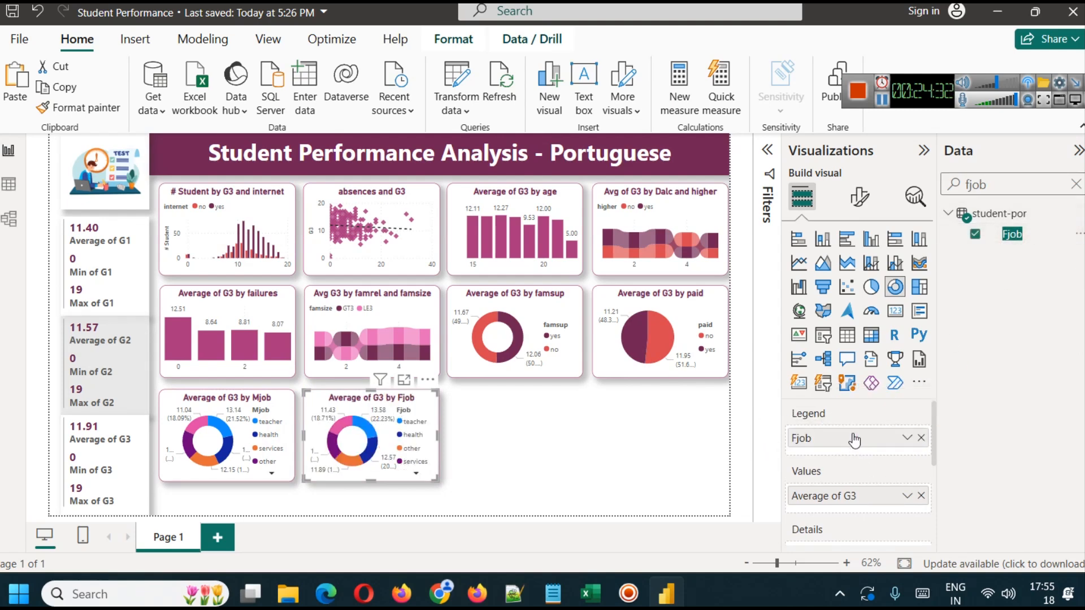
# - Compare the average G3 of the Fjob slices in focus mode and return to the report
pyautogui.click(404, 379)
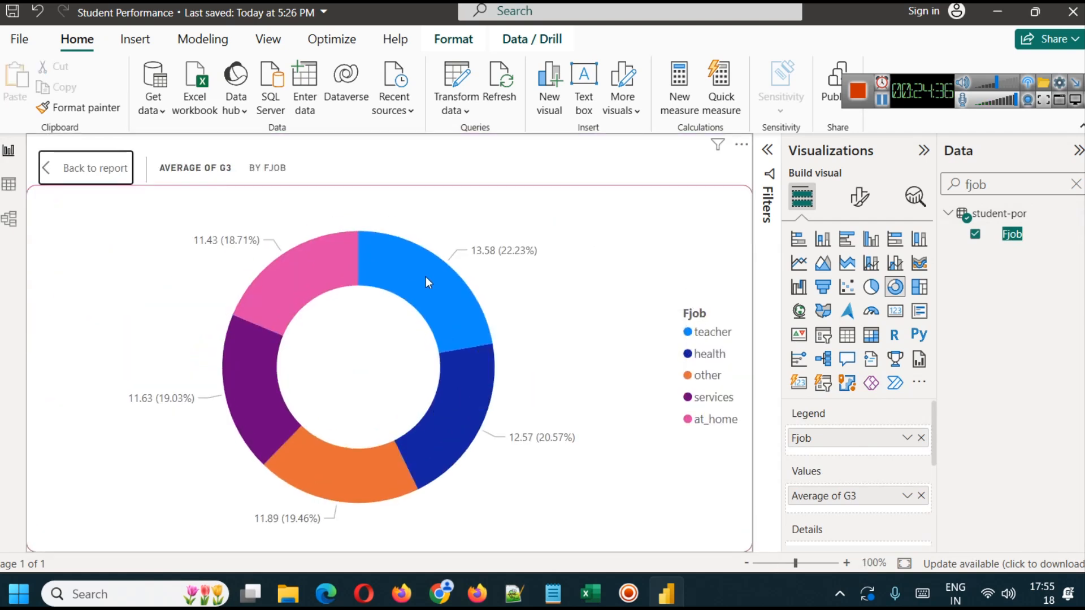
pyautogui.moveTo(429, 279)
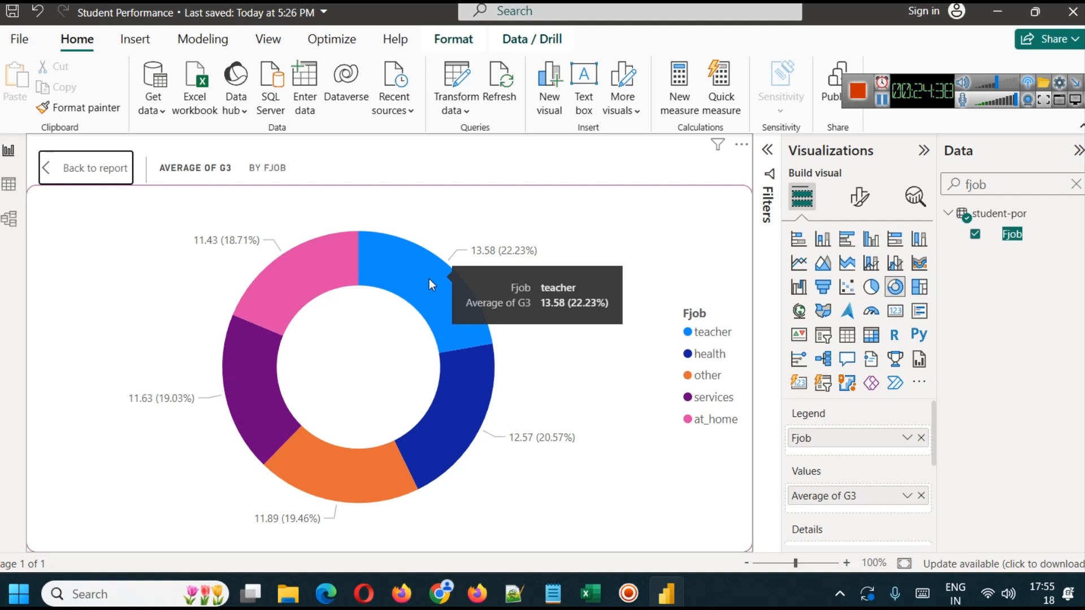
pyautogui.moveTo(226, 365)
pyautogui.moveTo(443, 337)
pyautogui.moveTo(383, 454)
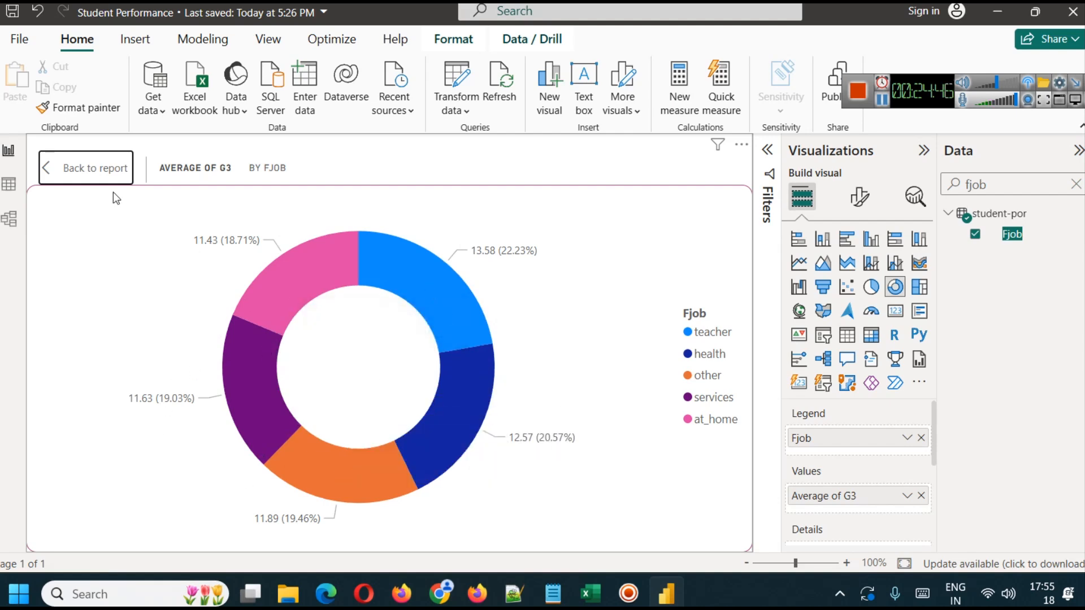
pyautogui.click(91, 168)
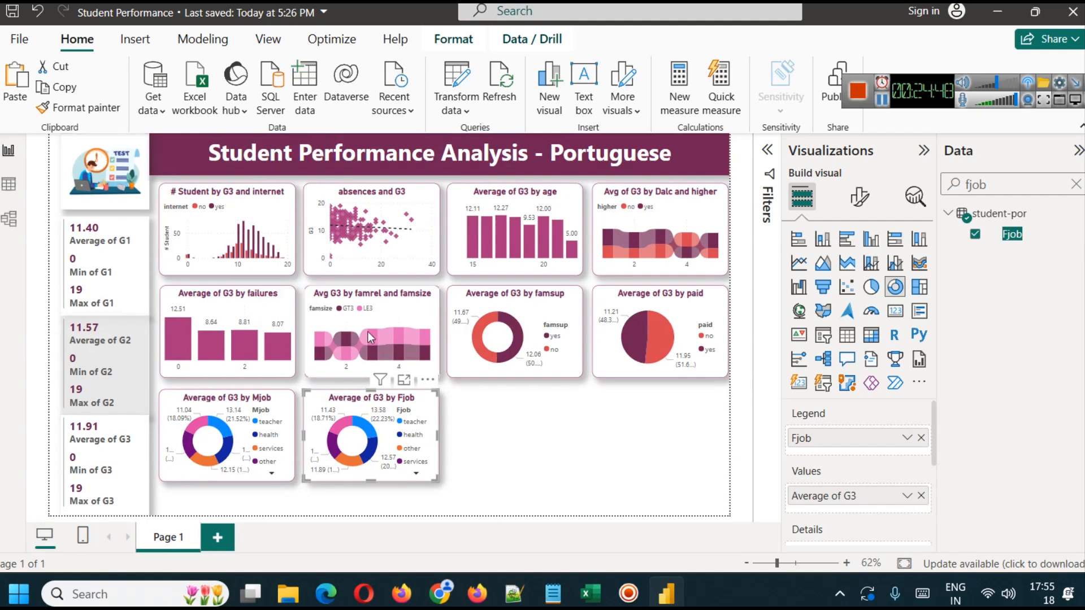
pyautogui.click(507, 421)
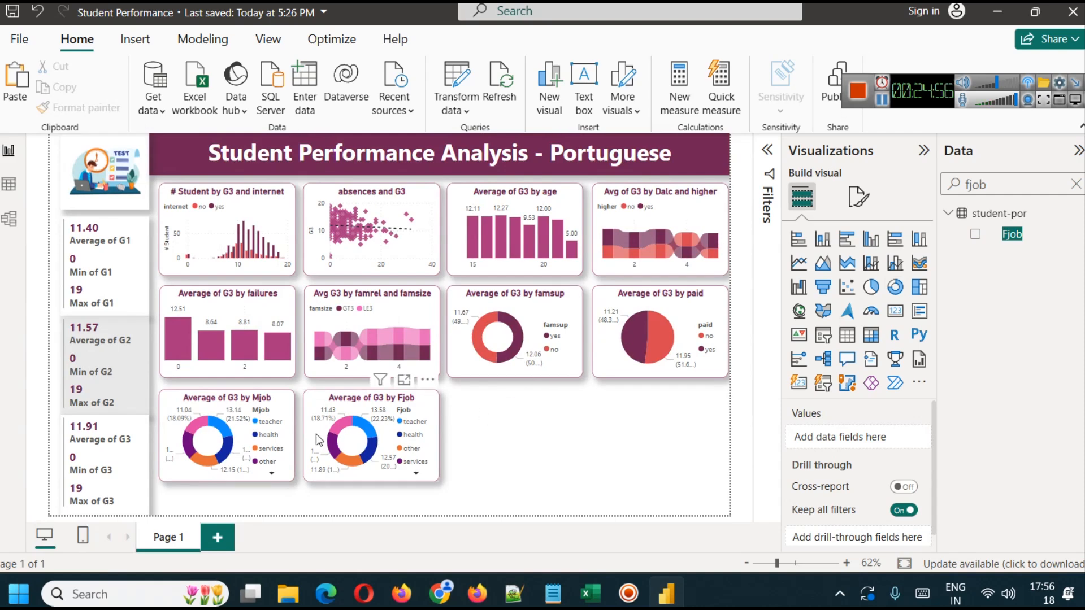
# - Recolor the teacher slice of the Fjob donut chart dark plum and the health slice magenta
pyautogui.click(334, 411)
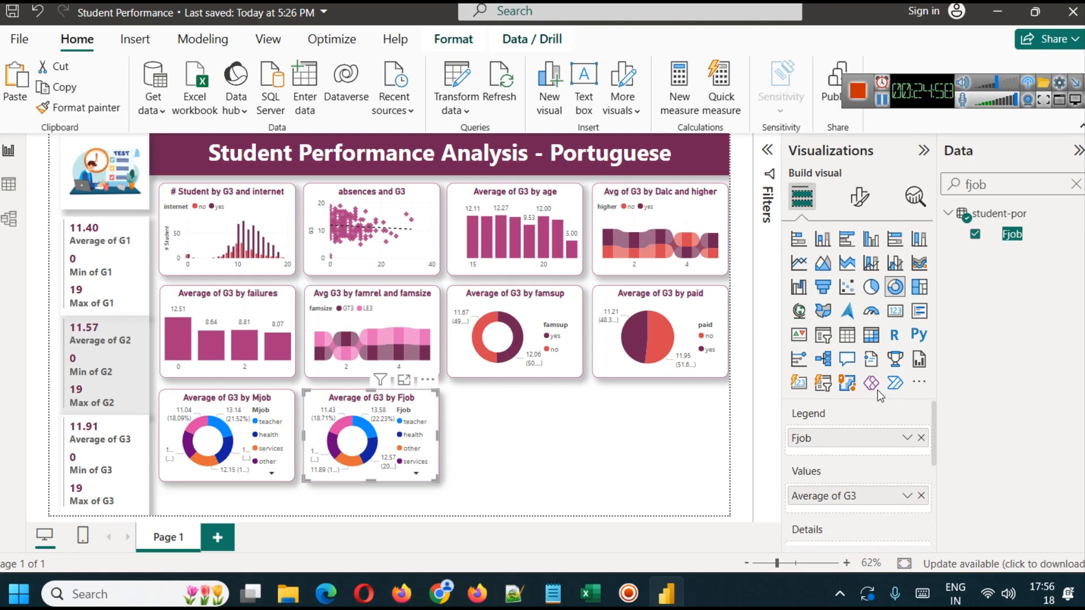
pyautogui.click(859, 198)
pyautogui.click(848, 353)
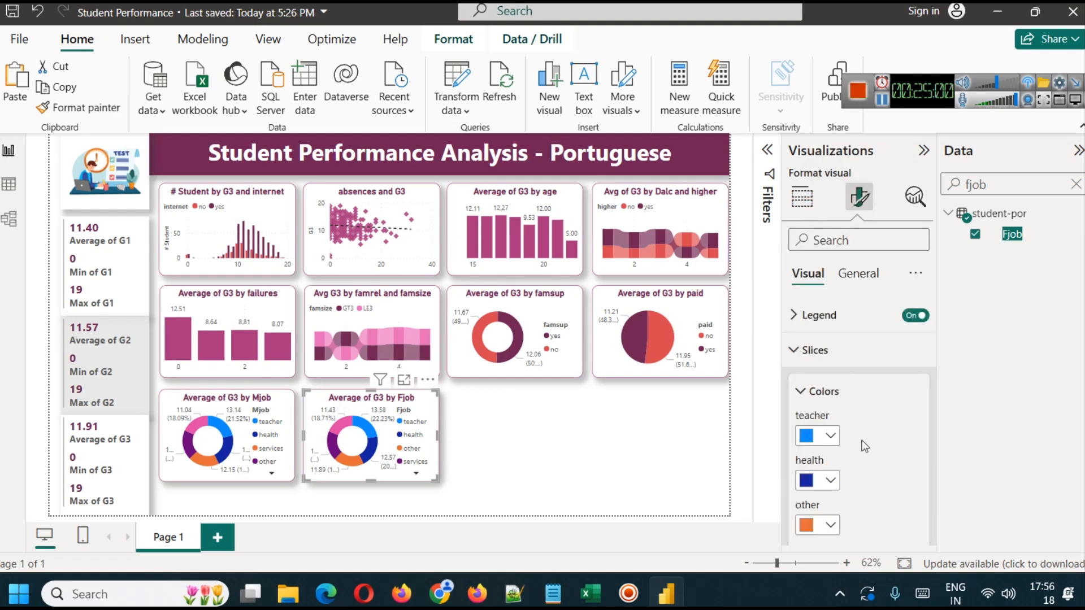
pyautogui.scroll(-3, 862, 439)
pyautogui.scroll(-1, 857, 437)
pyautogui.scroll(3, 857, 437)
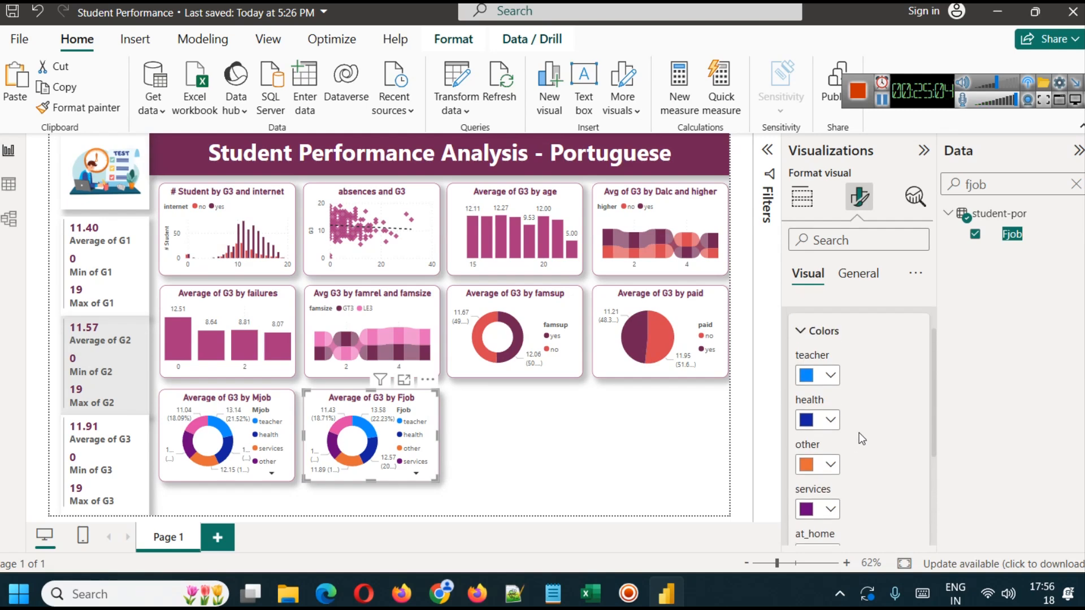
pyautogui.click(830, 376)
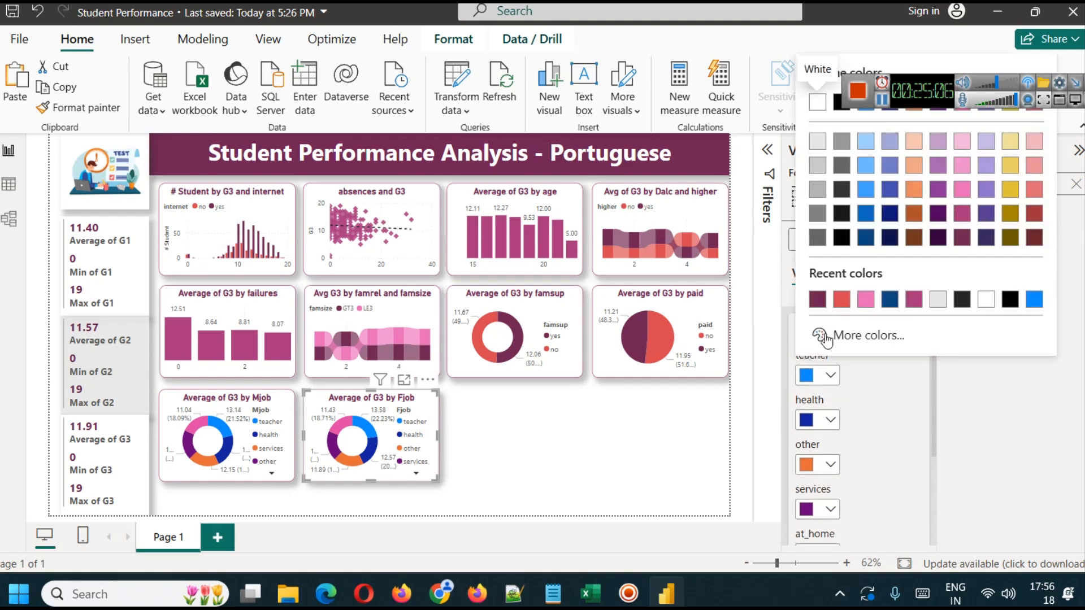
pyautogui.click(962, 238)
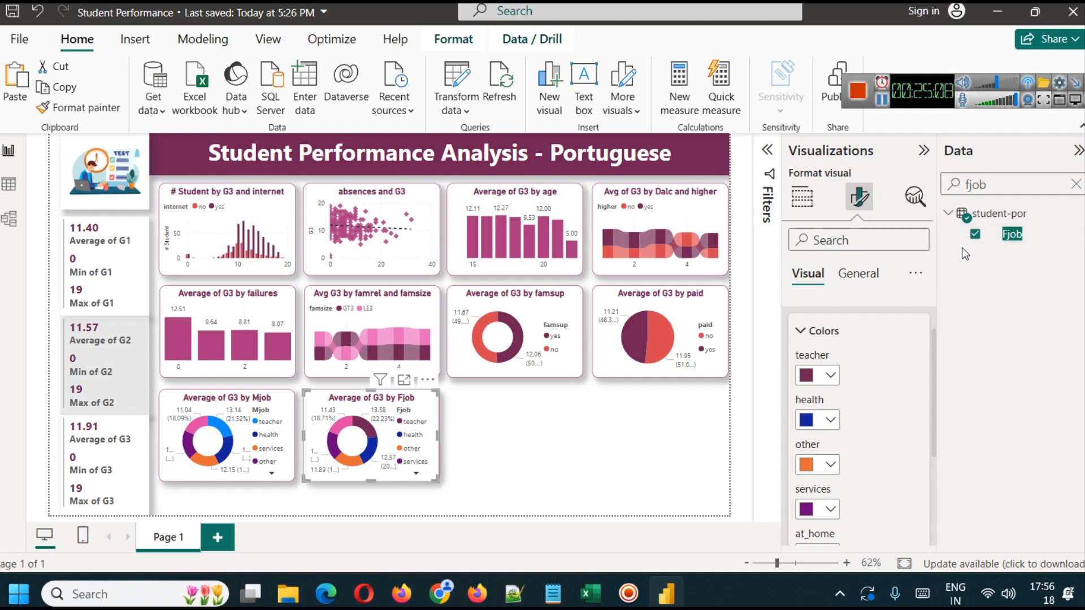
pyautogui.click(830, 420)
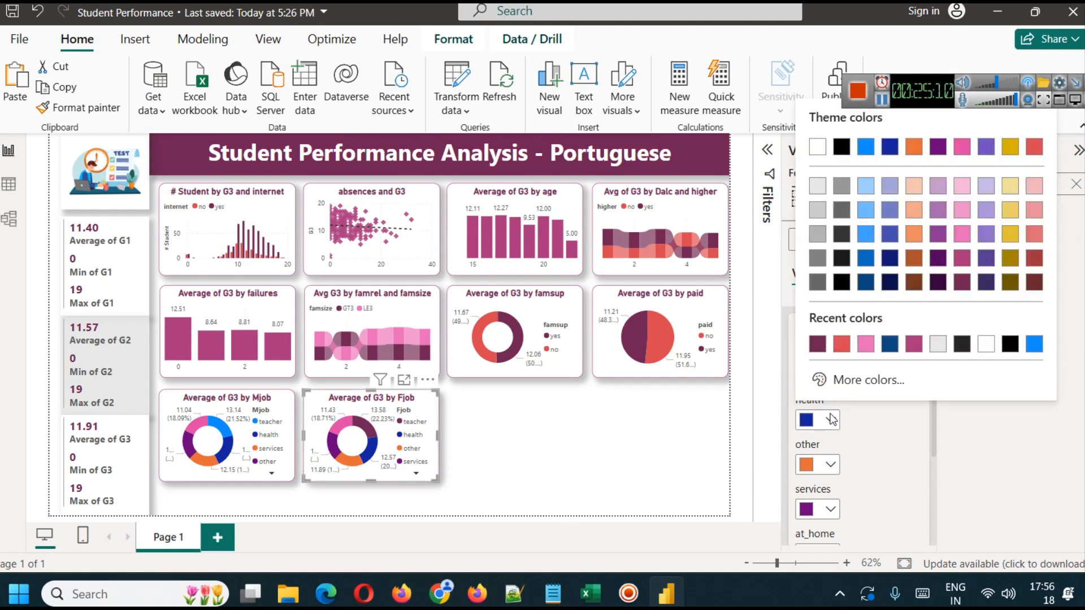
pyautogui.click(961, 260)
# - Recolor the Fjob donut's other, services and at_home slices in progressively lighter shades of pink
pyautogui.click(829, 466)
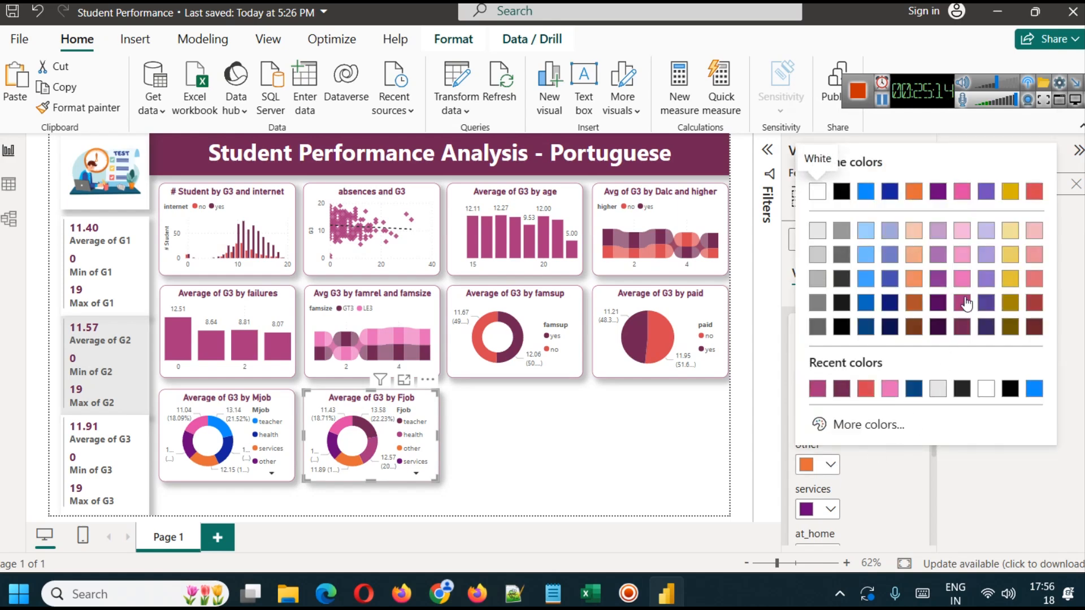
pyautogui.click(964, 283)
pyautogui.click(832, 509)
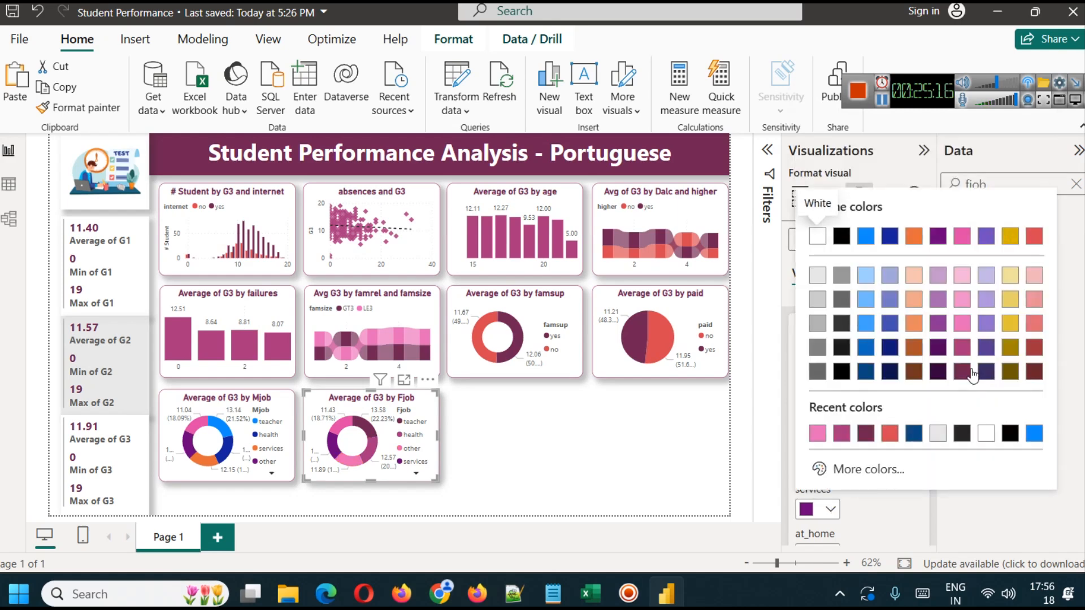
pyautogui.click(960, 308)
pyautogui.scroll(-2, 840, 496)
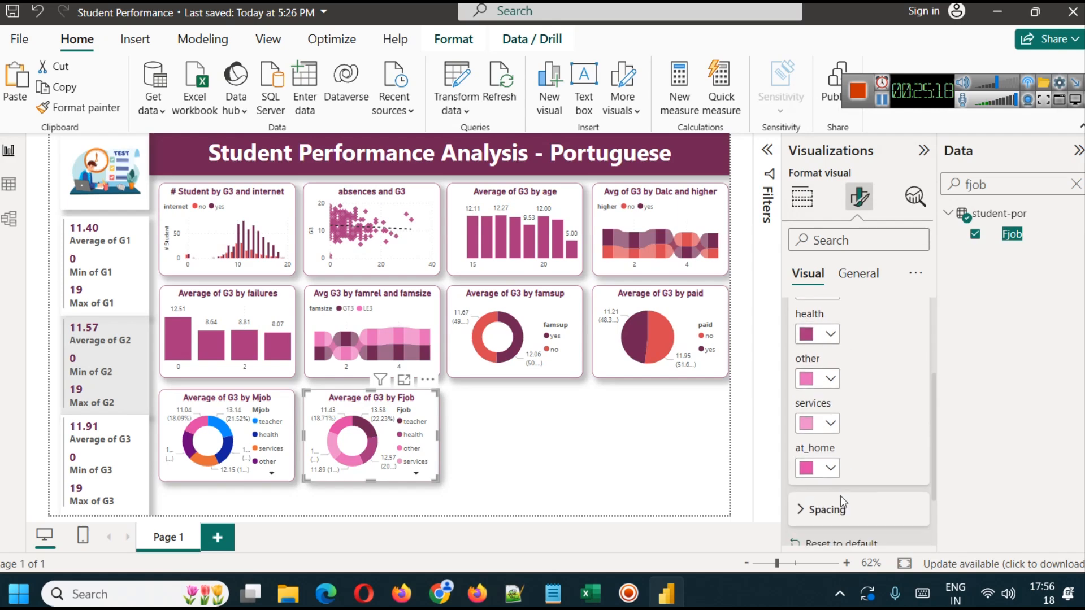
pyautogui.click(830, 468)
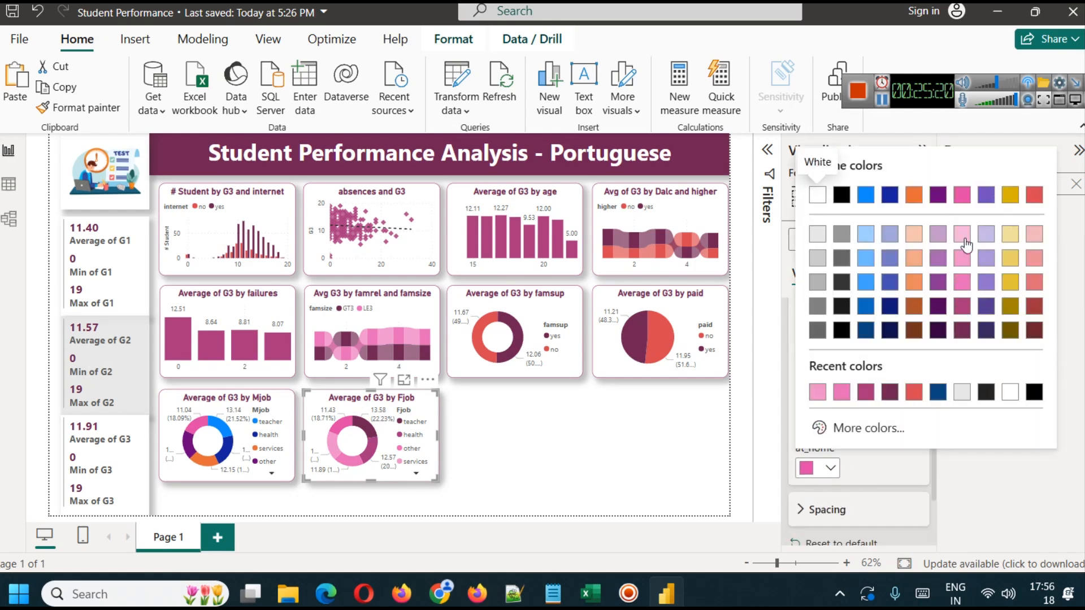
pyautogui.click(965, 244)
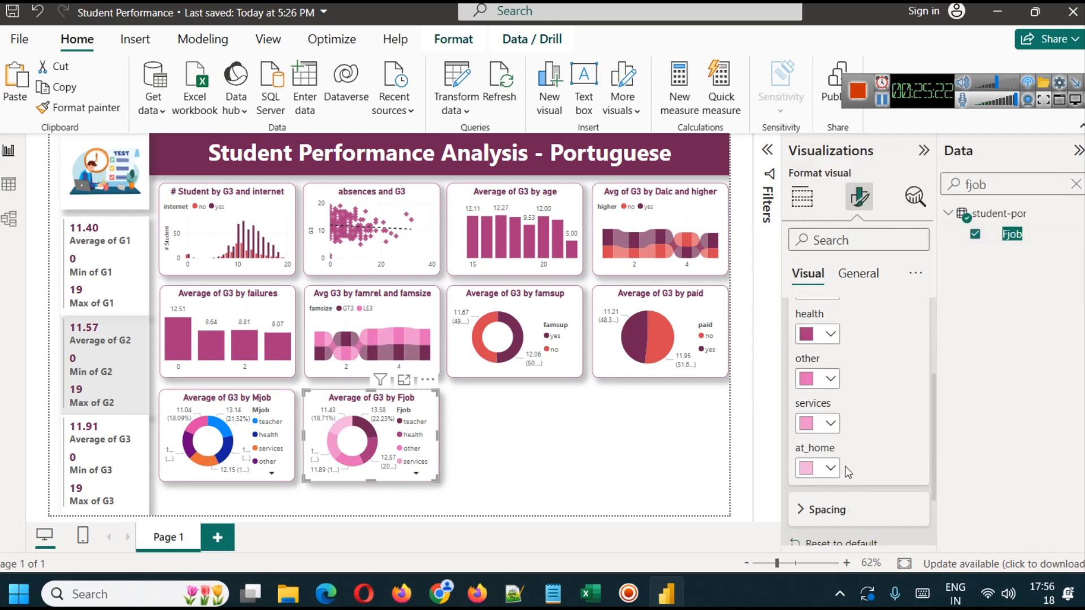
pyautogui.scroll(2, 861, 451)
pyautogui.click(521, 433)
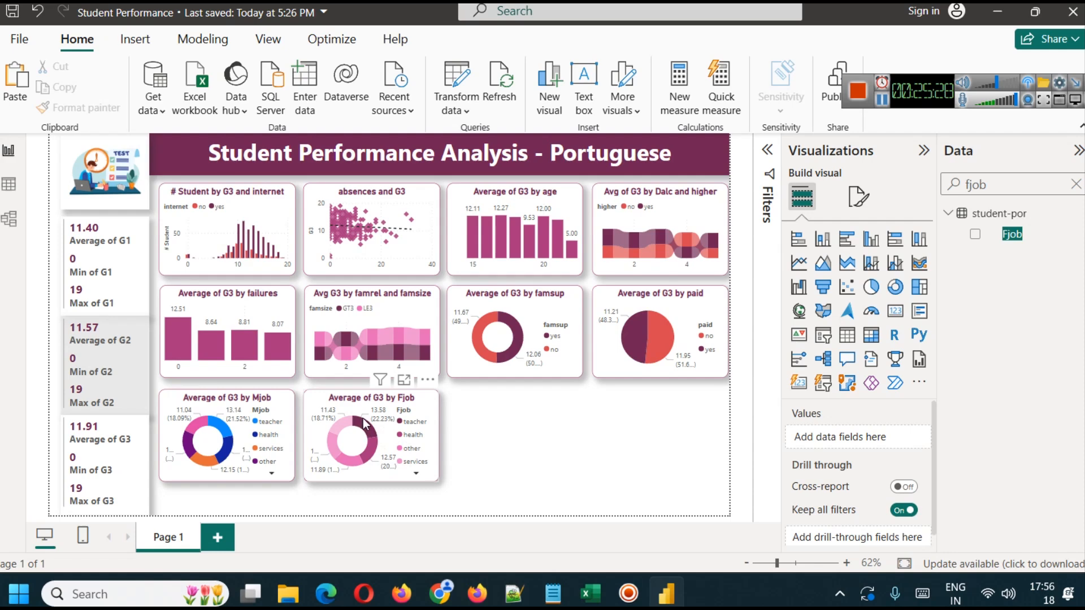
pyautogui.moveTo(372, 425)
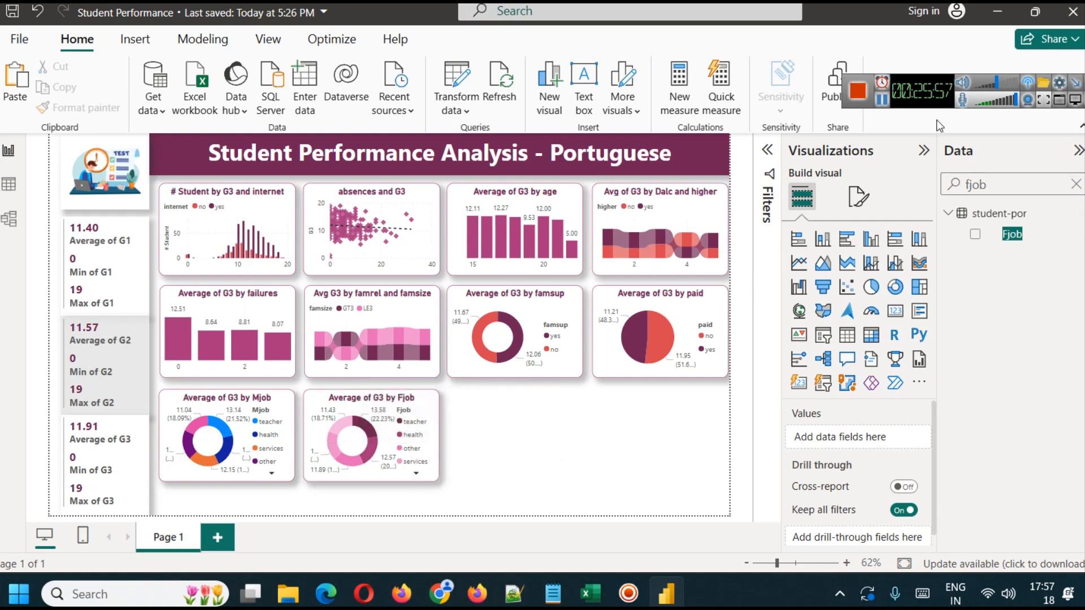
pyautogui.click(882, 100)
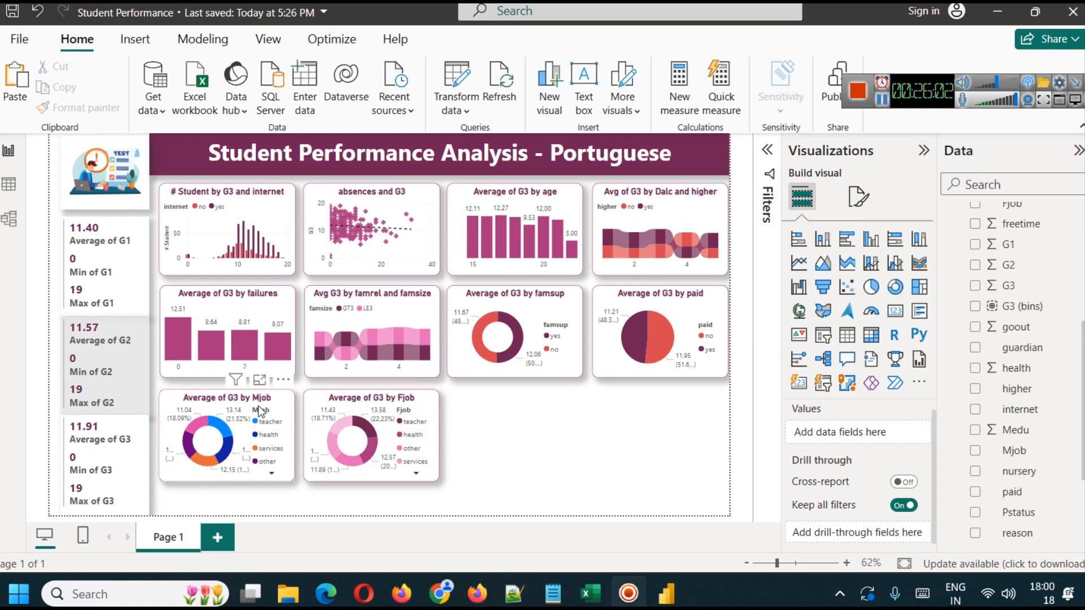
pyautogui.moveTo(388, 424)
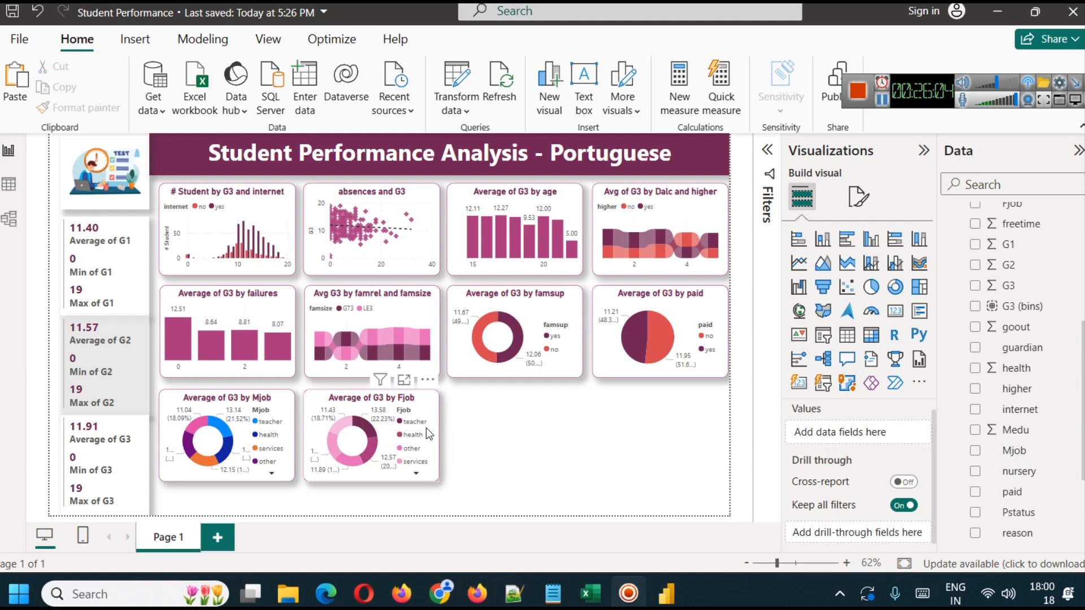
# - Switch to the UCI Student Performance page in the browser and read the Medu and Fedu descriptions in the Variables Table
pyautogui.click(478, 593)
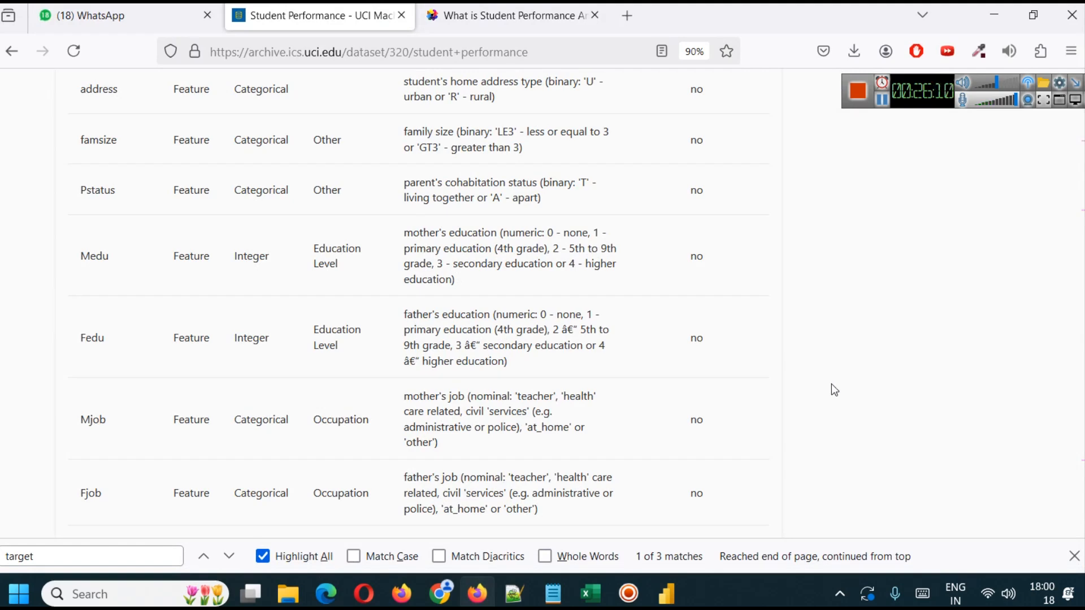
pyautogui.scroll(5, 373, 345)
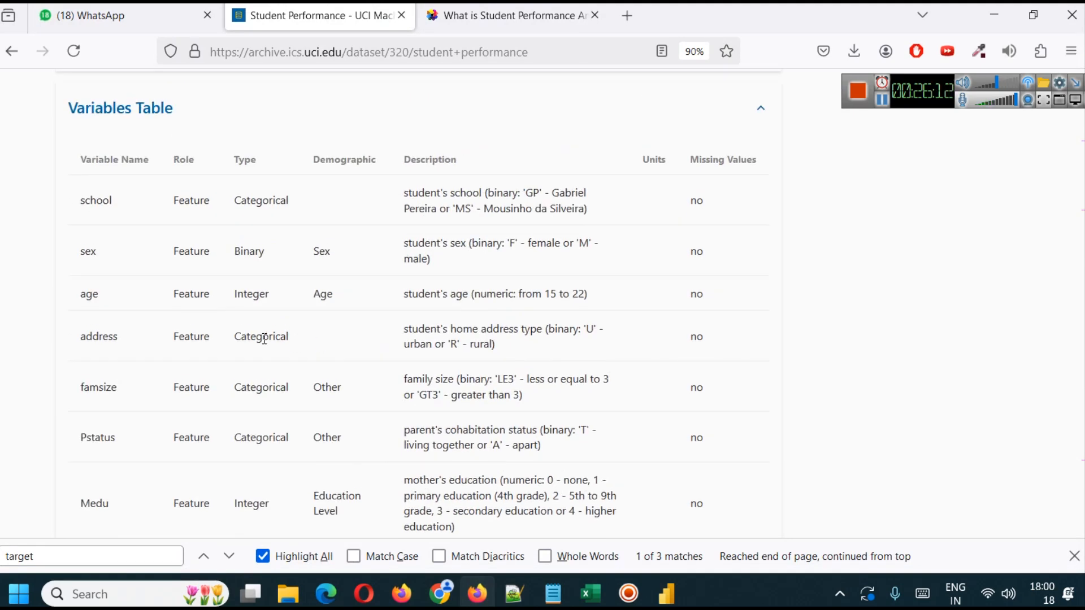
pyautogui.scroll(-5, 154, 336)
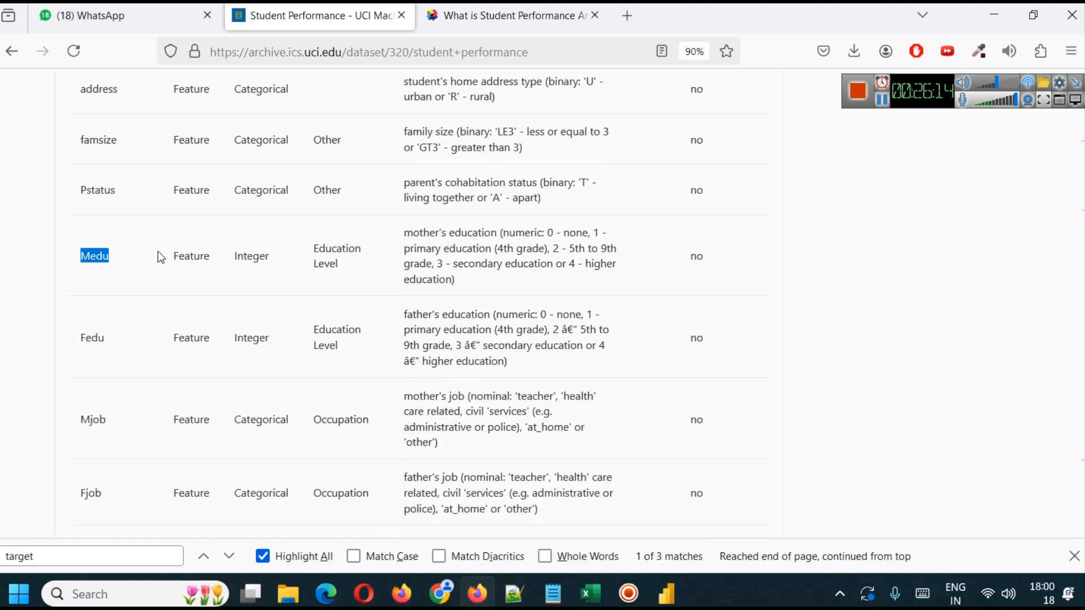
pyautogui.doubleClick(92, 338)
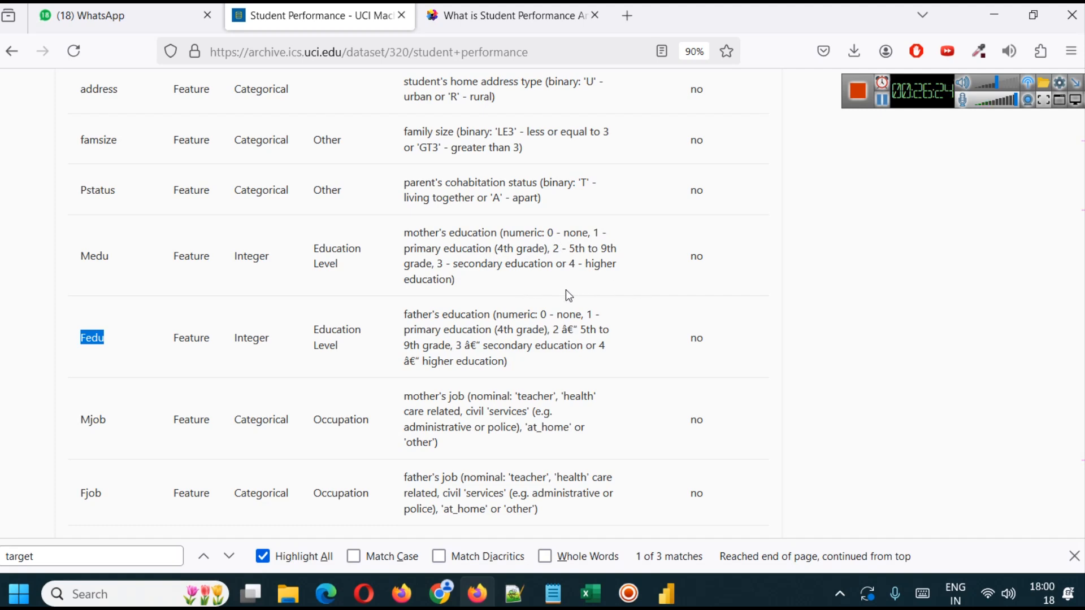
# - Switch back to Power BI Desktop and add a matrix visual with Medu as its rows
pyautogui.click(674, 576)
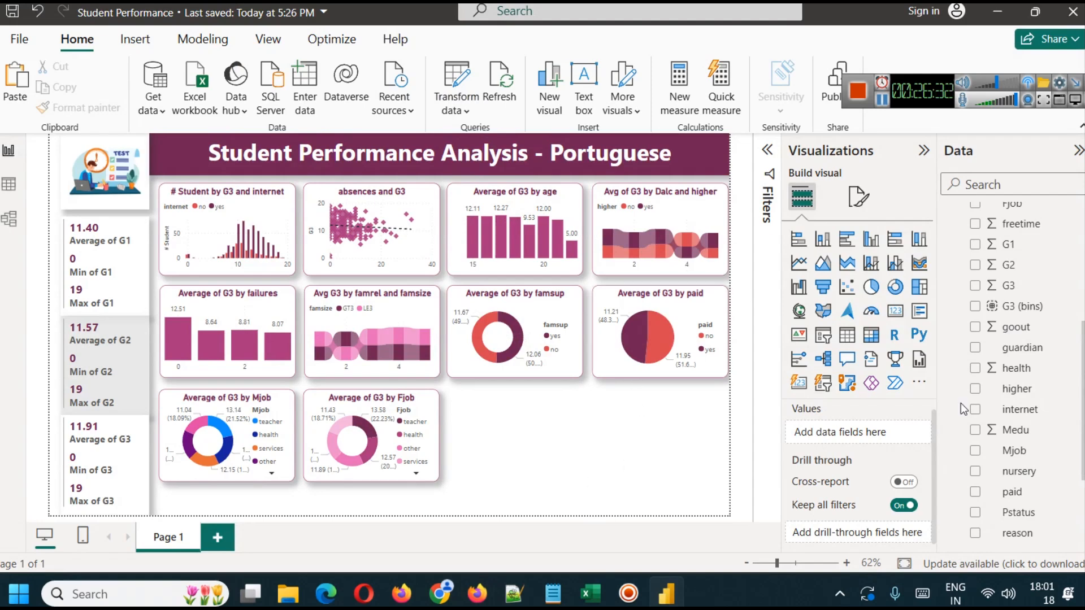
pyautogui.click(871, 338)
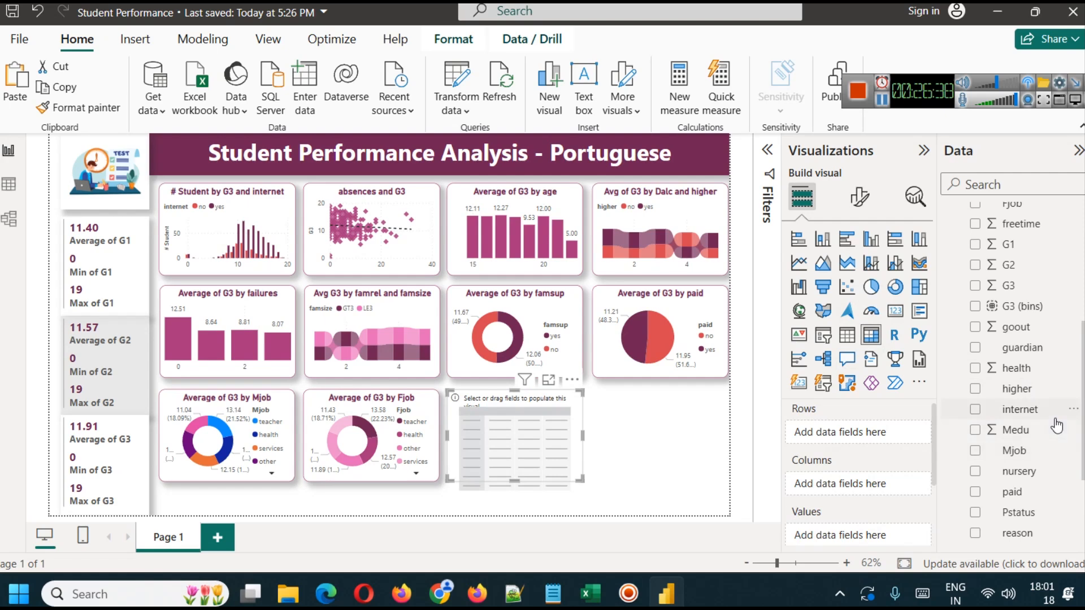
pyautogui.moveTo(1022, 453); pyautogui.dragTo(850, 434)
pyautogui.click(922, 433)
pyautogui.moveTo(1014, 430); pyautogui.dragTo(828, 442)
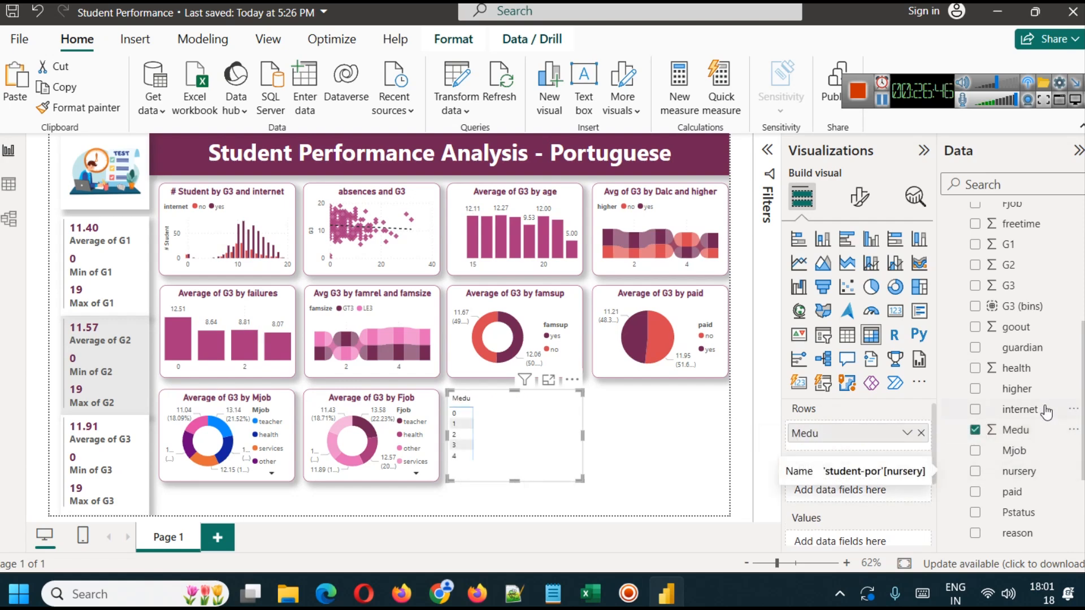
# - Add Fedu as the columns field of the new matrix
pyautogui.scroll(-3, 1017, 450)
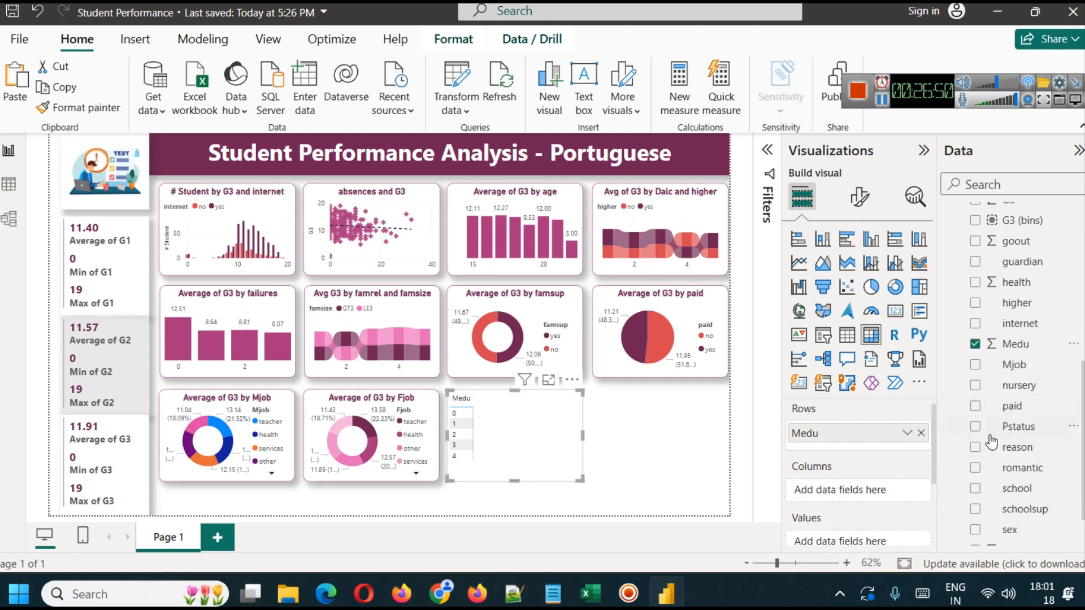
pyautogui.scroll(3, 1019, 464)
pyautogui.scroll(3, 1019, 476)
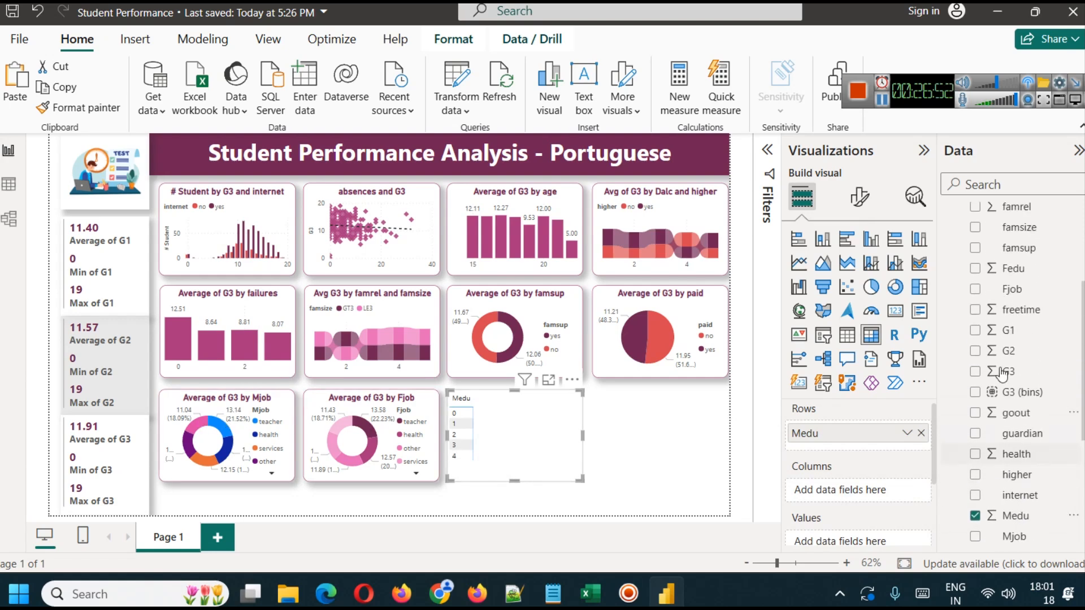
pyautogui.moveTo(1003, 270); pyautogui.dragTo(836, 490)
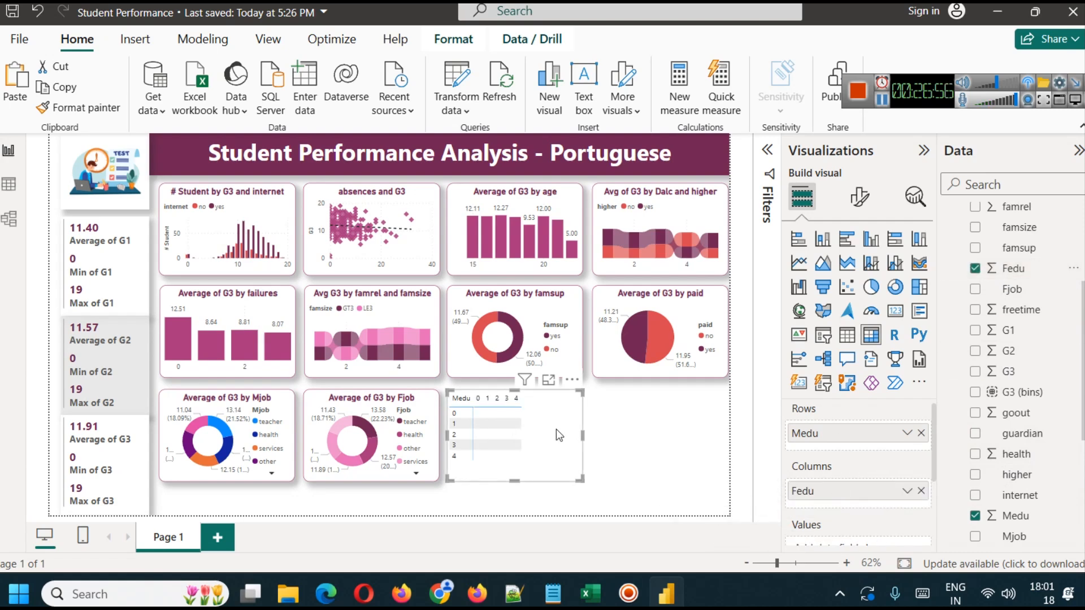
# - Add G3 as the matrix values, aggregated as Average, and widen the matrix until the Total column fits
pyautogui.scroll(-3, 866, 449)
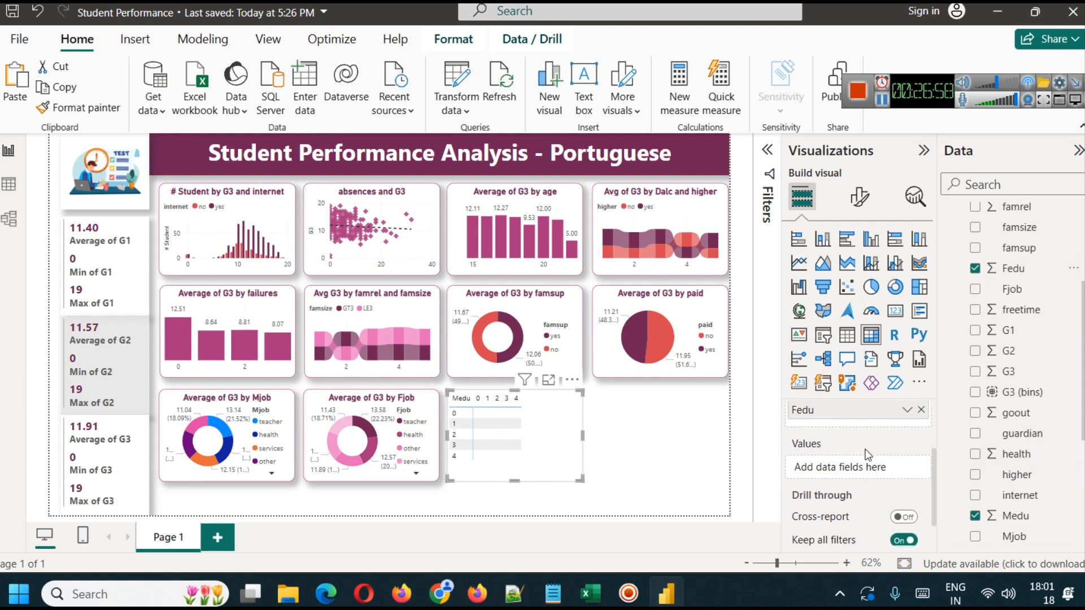
pyautogui.moveTo(1008, 371); pyautogui.dragTo(873, 469)
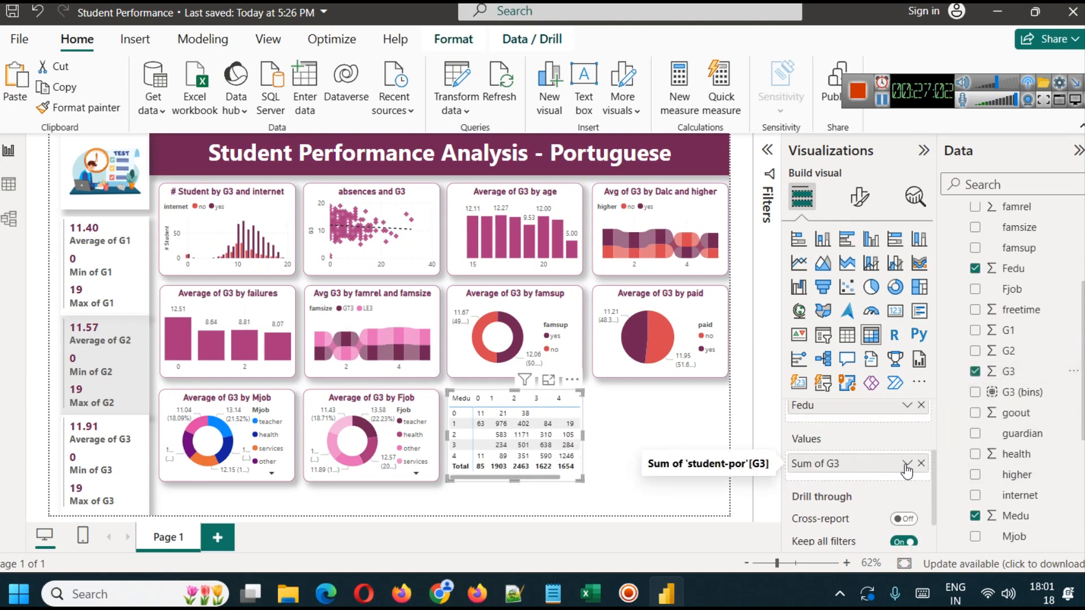
pyautogui.click(907, 464)
pyautogui.click(961, 275)
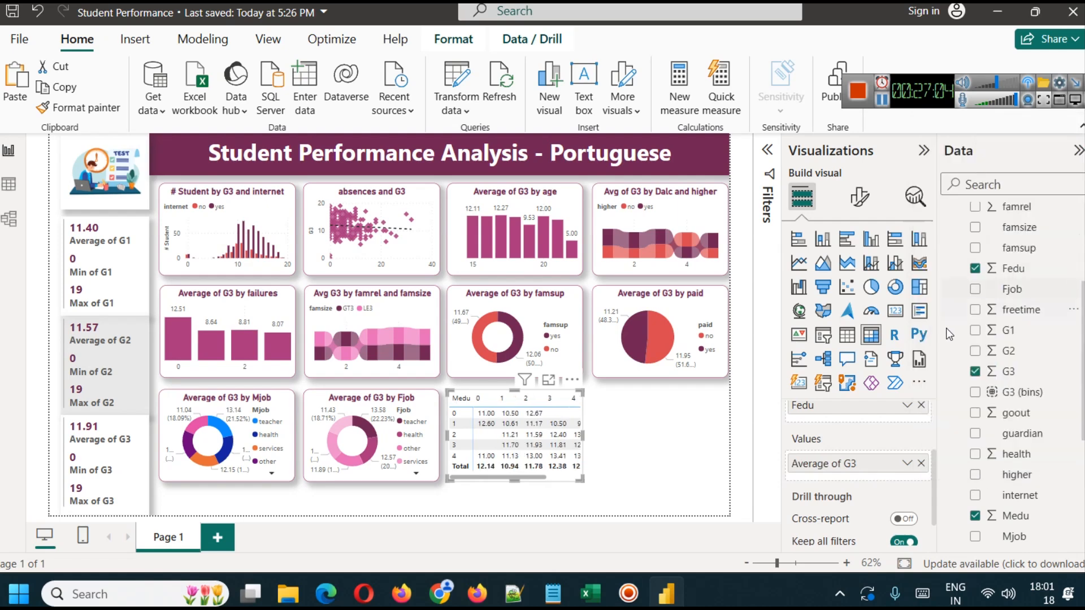
pyautogui.moveTo(585, 438); pyautogui.dragTo(629, 443)
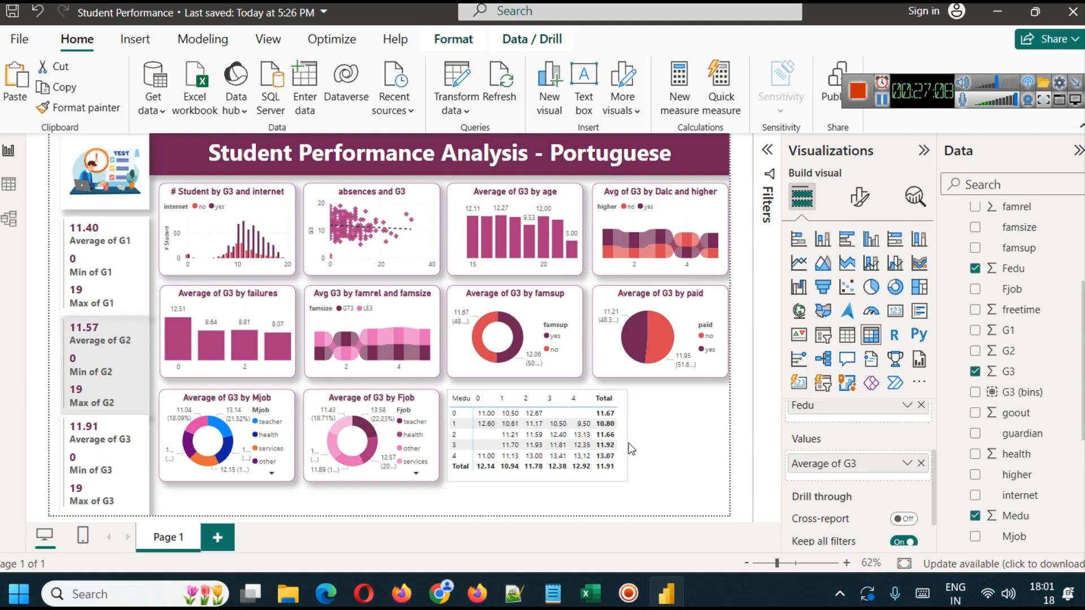
pyautogui.click(673, 464)
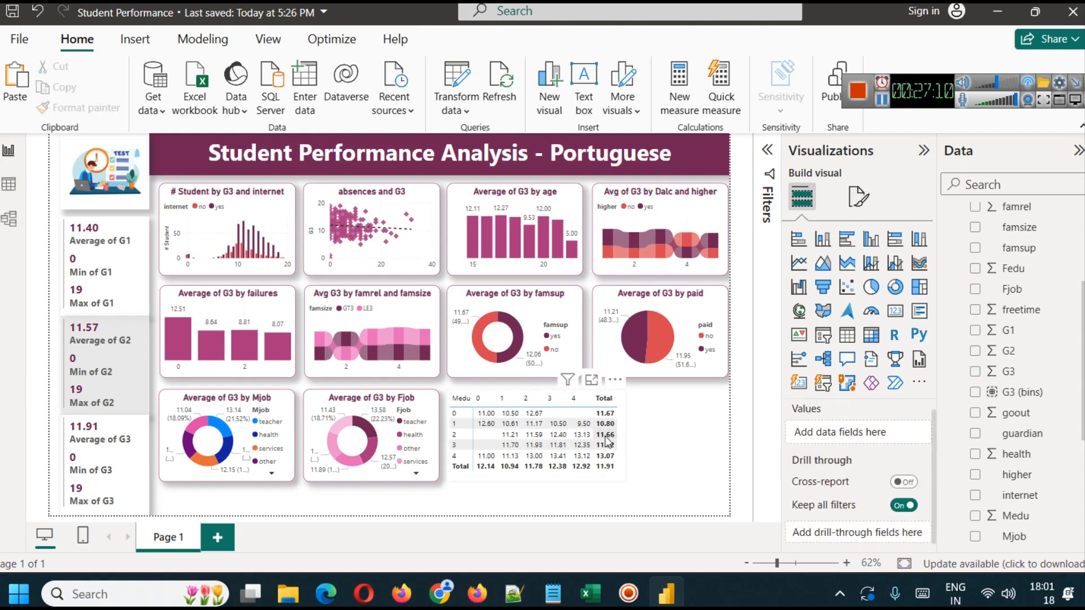
# - Try stretching the matrix down to the lower edge of the report page, and undo the resize
pyautogui.click(626, 447)
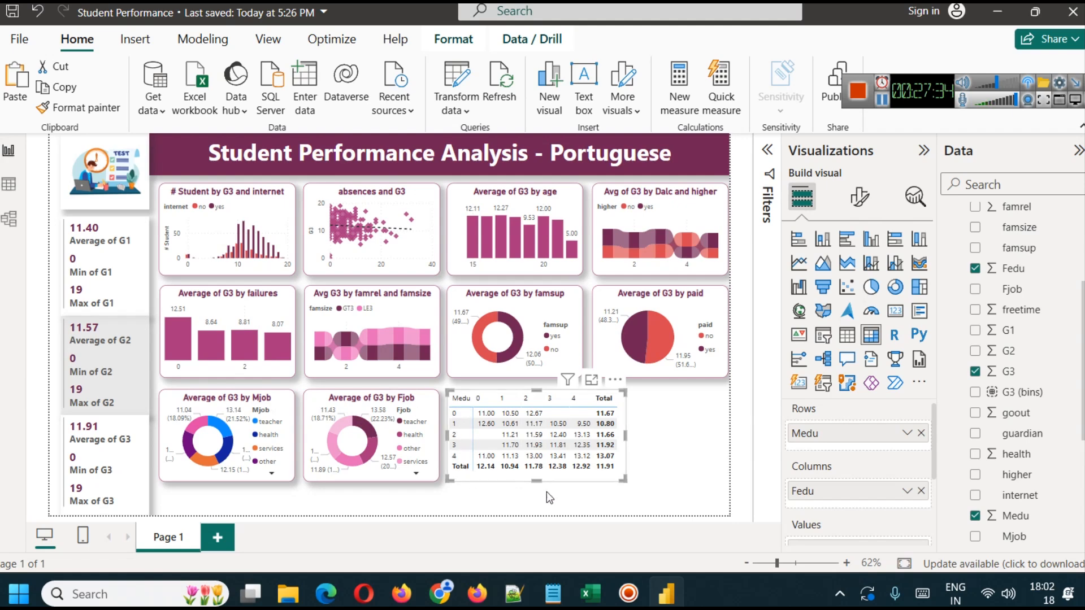
pyautogui.moveTo(539, 482); pyautogui.dragTo(543, 514)
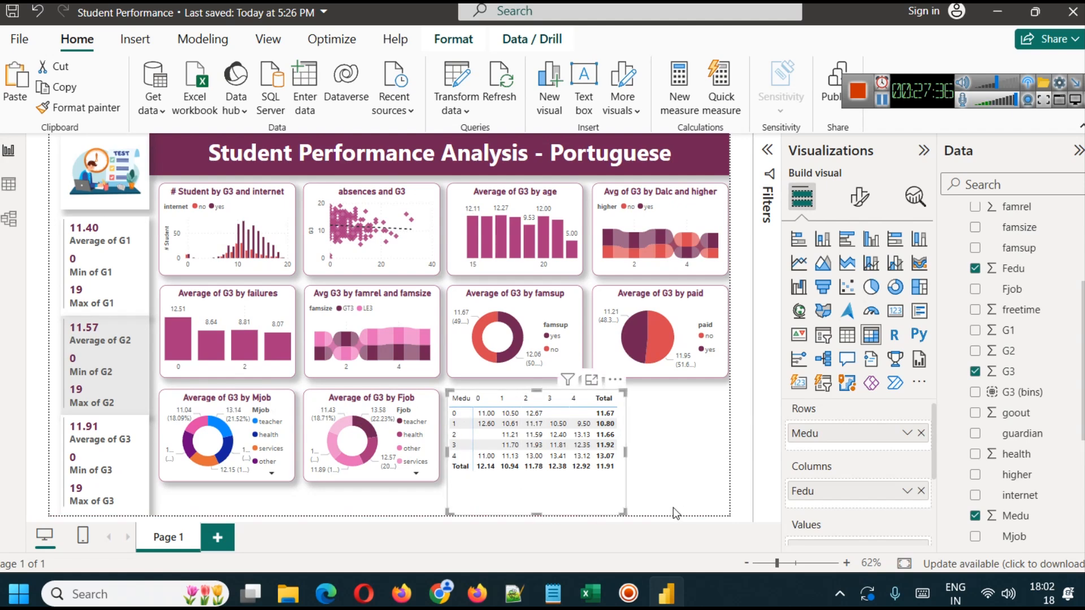
pyautogui.hotkey('ctrl', 'z')
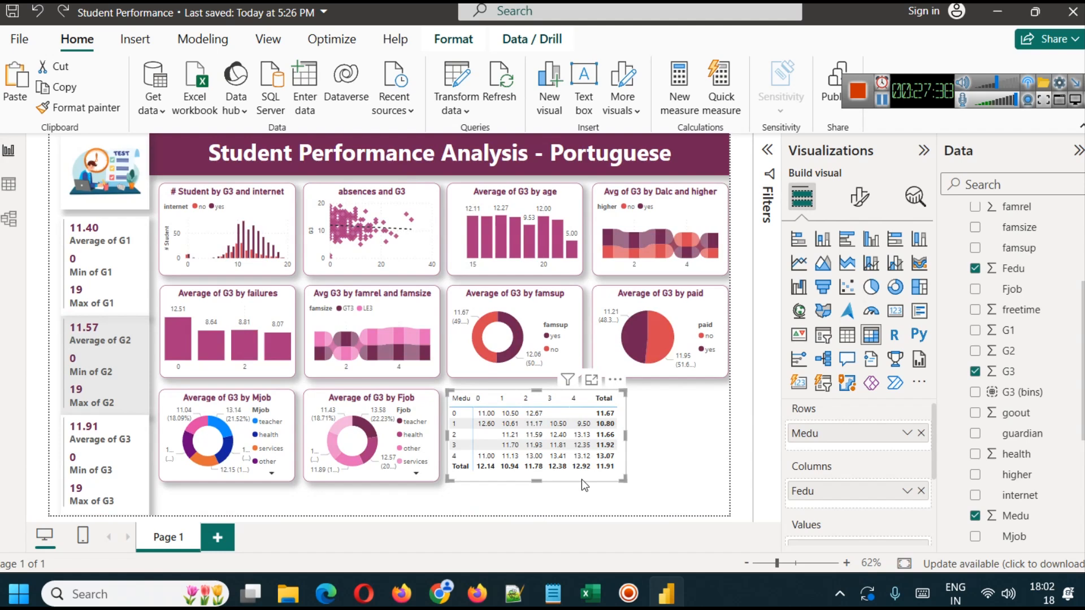
# - Cross-filter the dashboard by the matrix cells for Medu 2 with Fedu 3 and with Fedu 4 to compare the charts
pyautogui.click(560, 435)
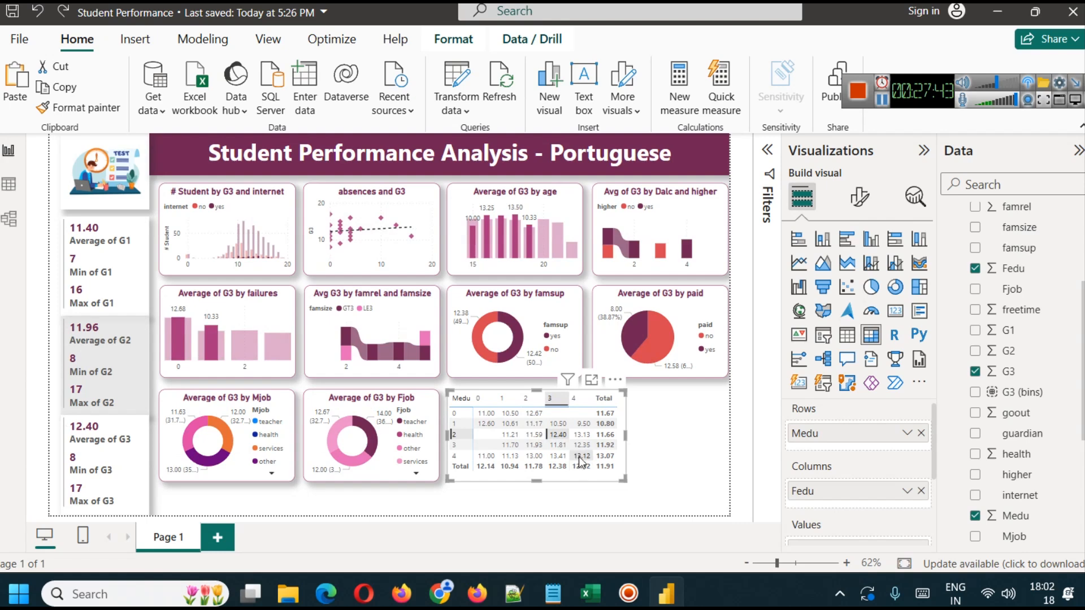
pyautogui.click(552, 436)
pyautogui.click(580, 436)
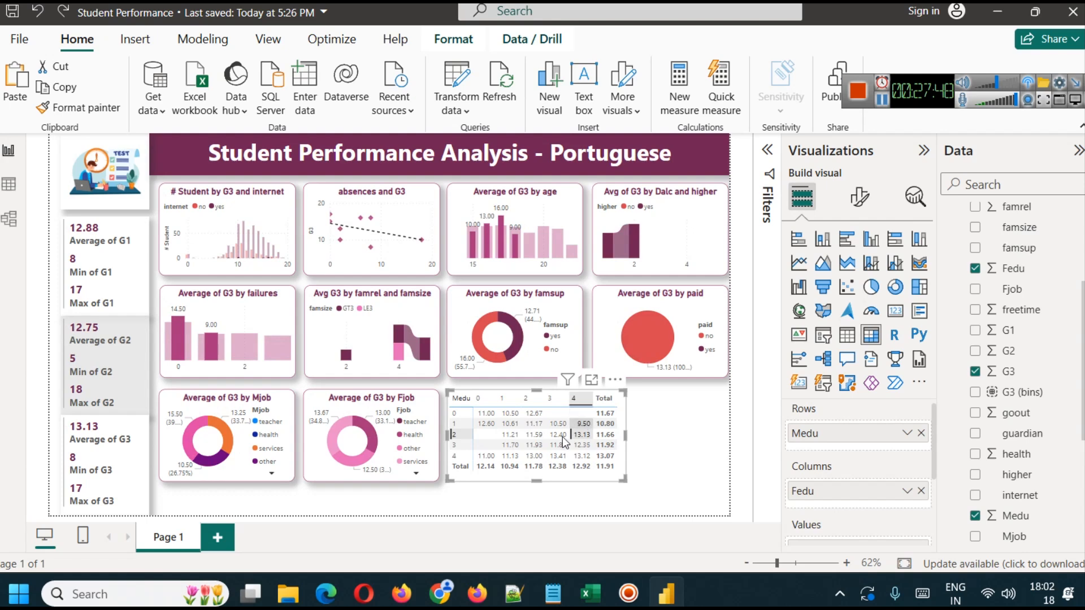
# - Resize the matrix so that it ends just past the Total column, and clear its cell cross-filter
pyautogui.moveTo(625, 441); pyautogui.dragTo(573, 444)
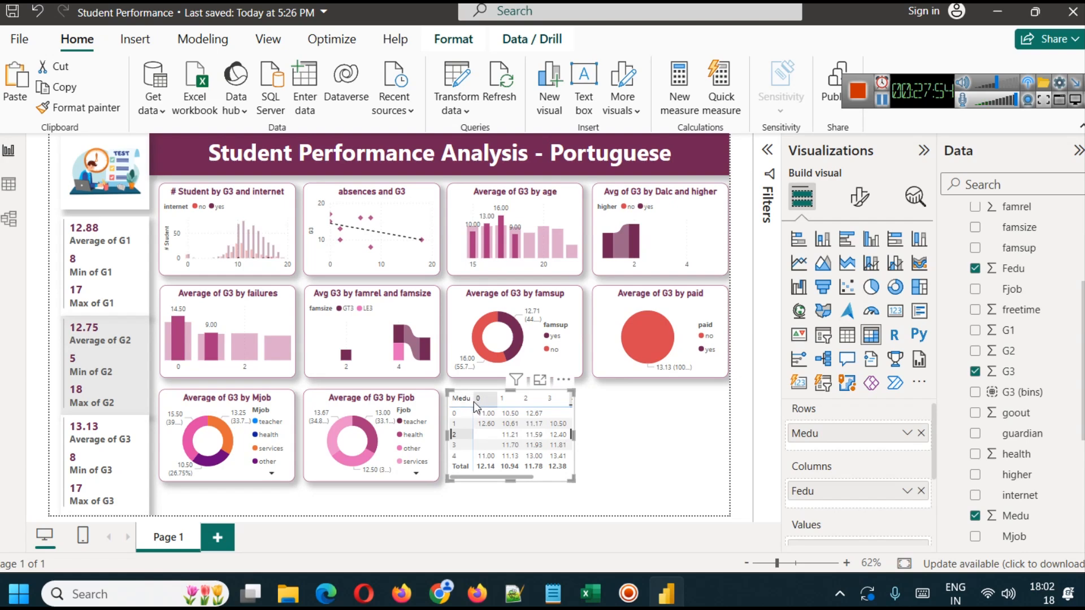
pyautogui.moveTo(474, 400)
pyautogui.mouseDown()
pyautogui.moveTo(486, 401)
pyautogui.moveTo(462, 401)
pyautogui.moveTo(474, 400)
pyautogui.mouseUp()
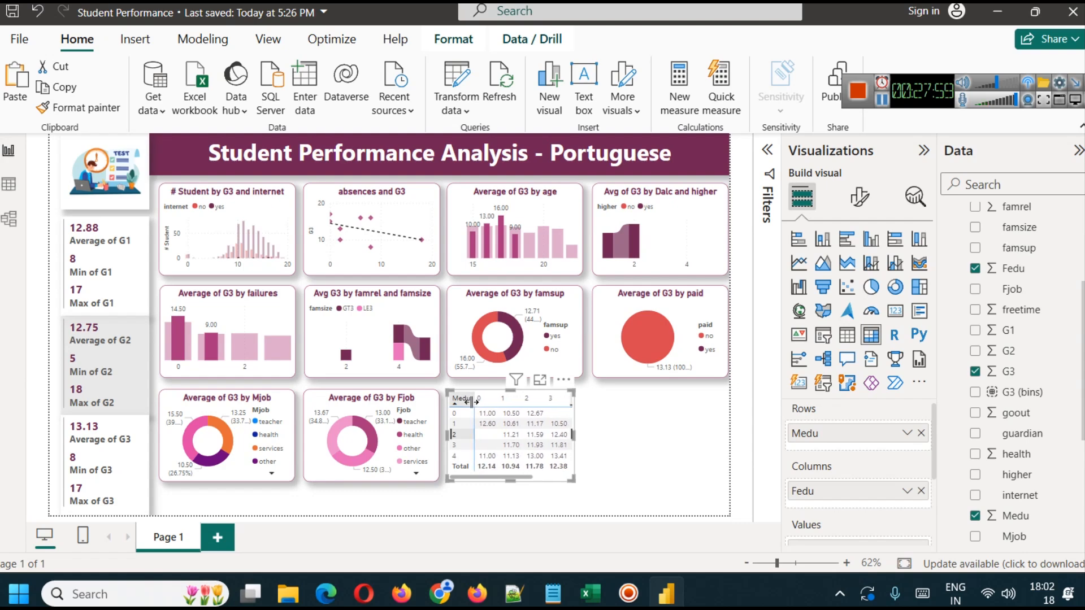
pyautogui.click(572, 435)
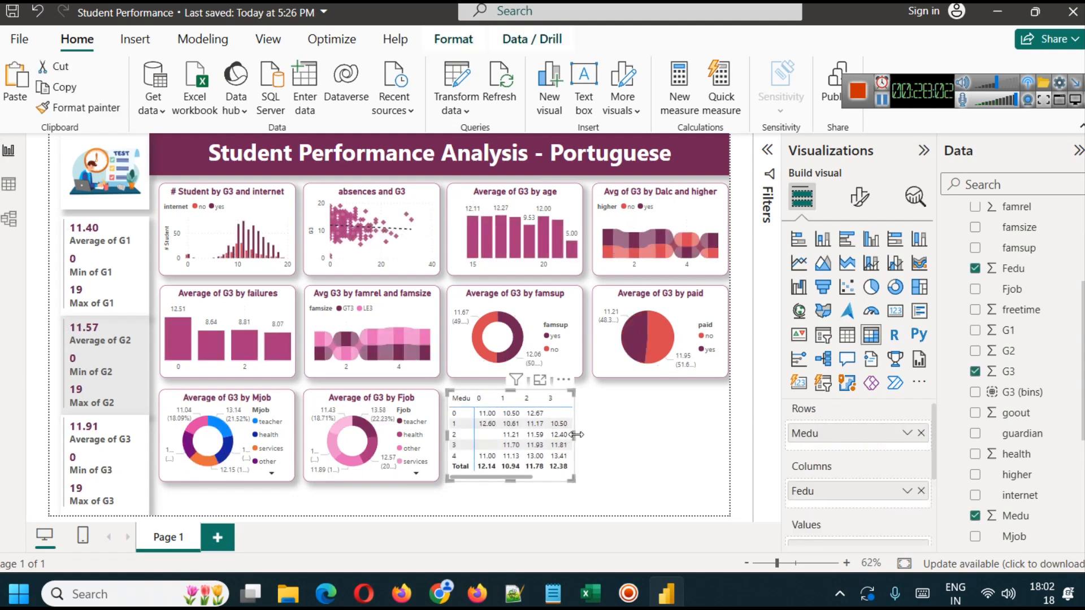
pyautogui.click(626, 439)
pyautogui.click(558, 444)
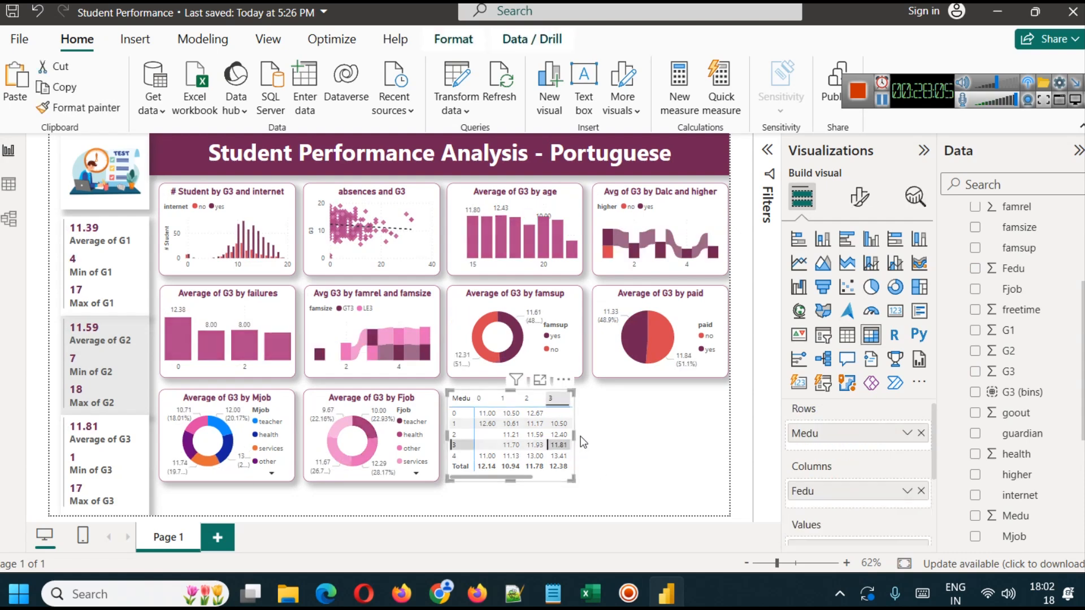
pyautogui.moveTo(573, 435); pyautogui.dragTo(629, 444)
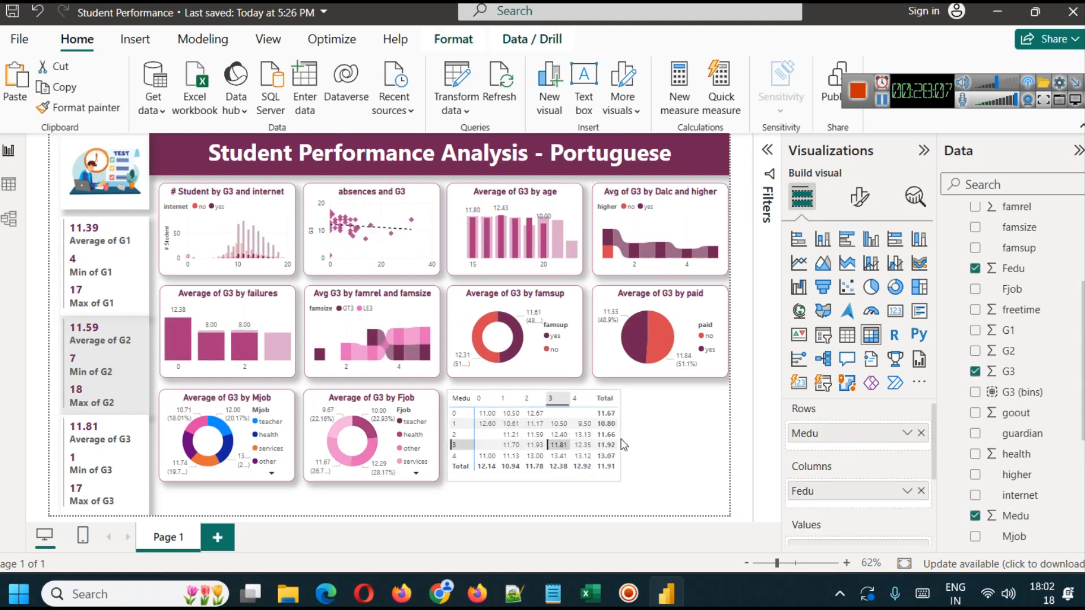
pyautogui.click(558, 445)
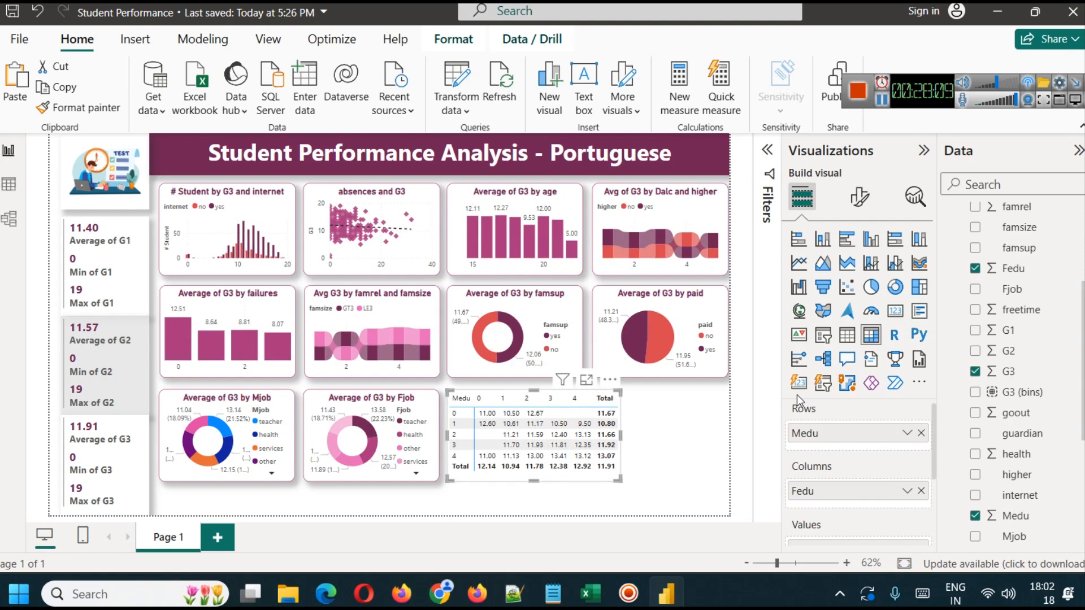
# - Turn on data bars for the Average of G3 series in the matrix's cell elements
pyautogui.click(859, 197)
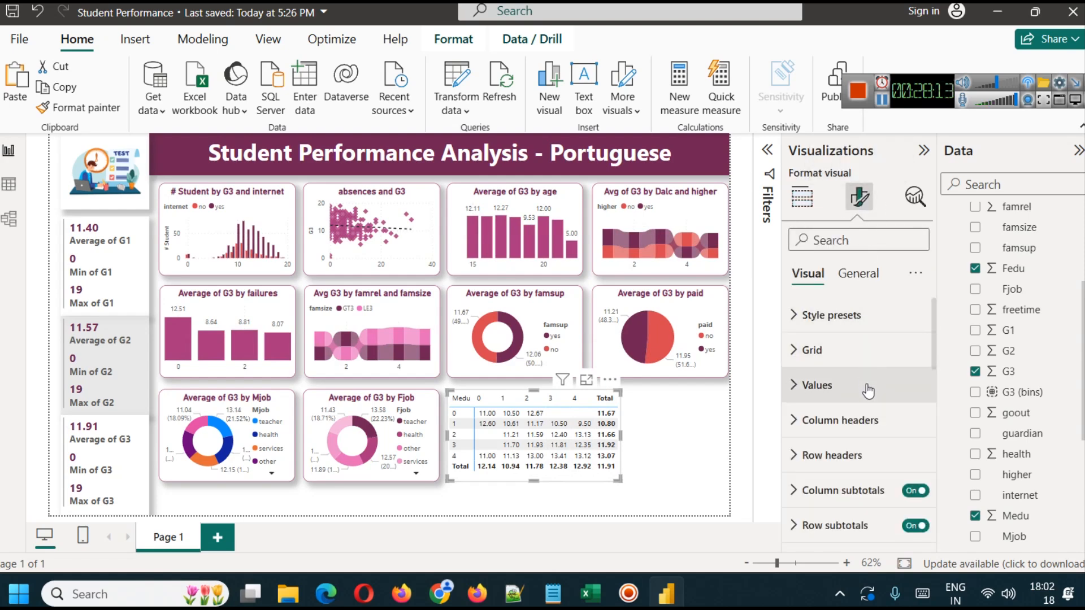
pyautogui.scroll(-5, 867, 390)
pyautogui.click(856, 457)
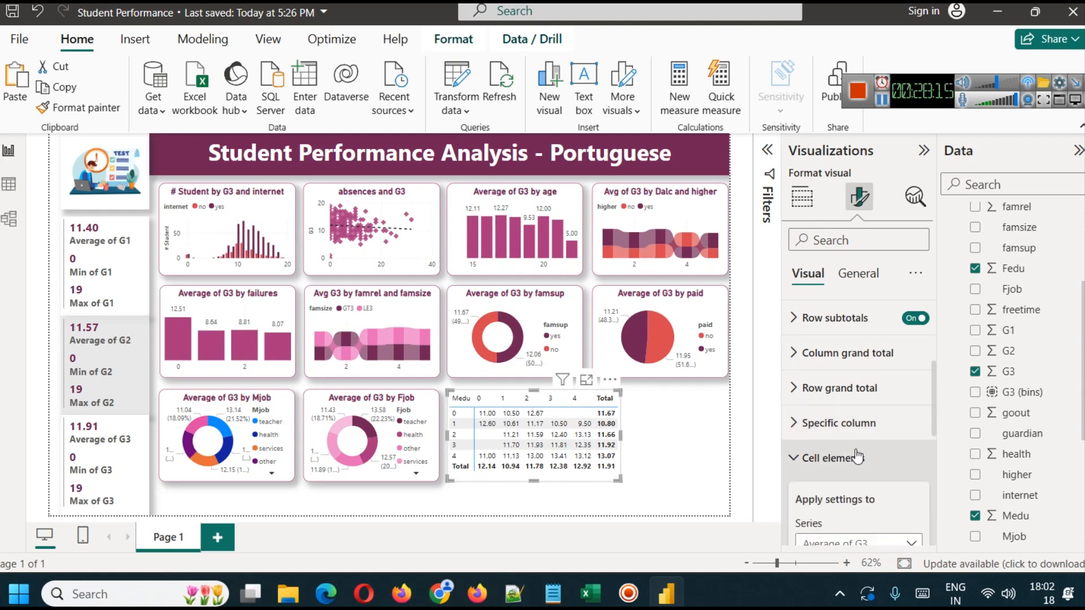
pyautogui.scroll(-5, 846, 440)
pyautogui.scroll(2, 847, 441)
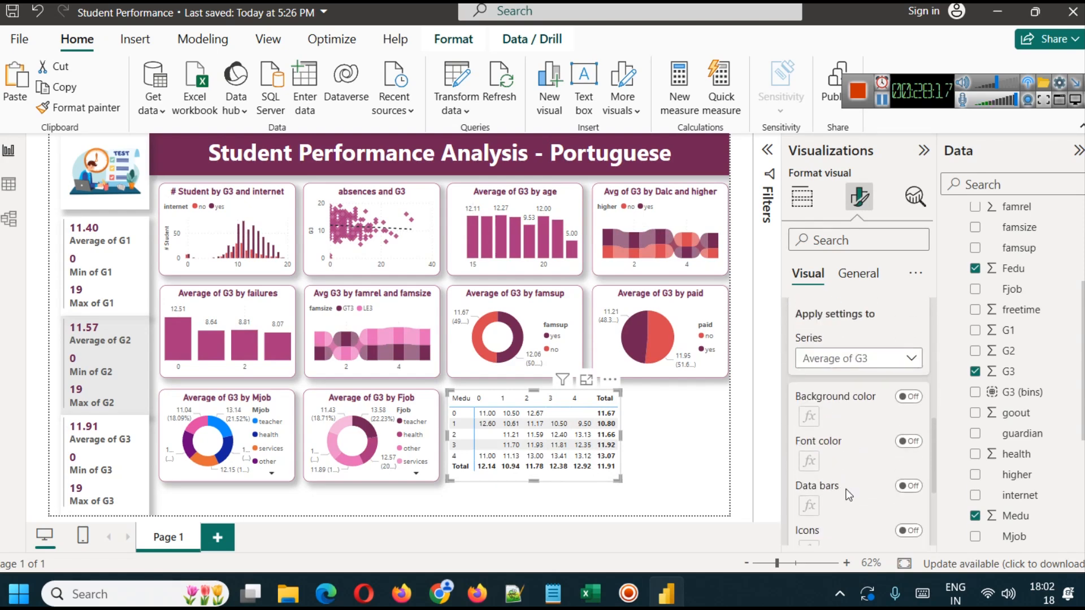
pyautogui.click(907, 486)
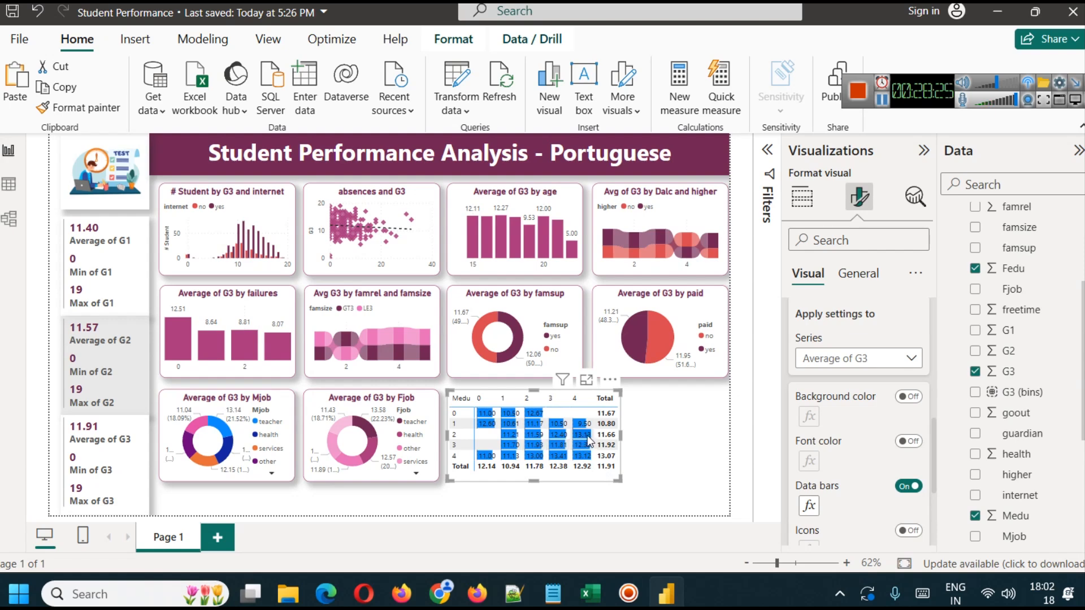
pyautogui.scroll(-2, 871, 465)
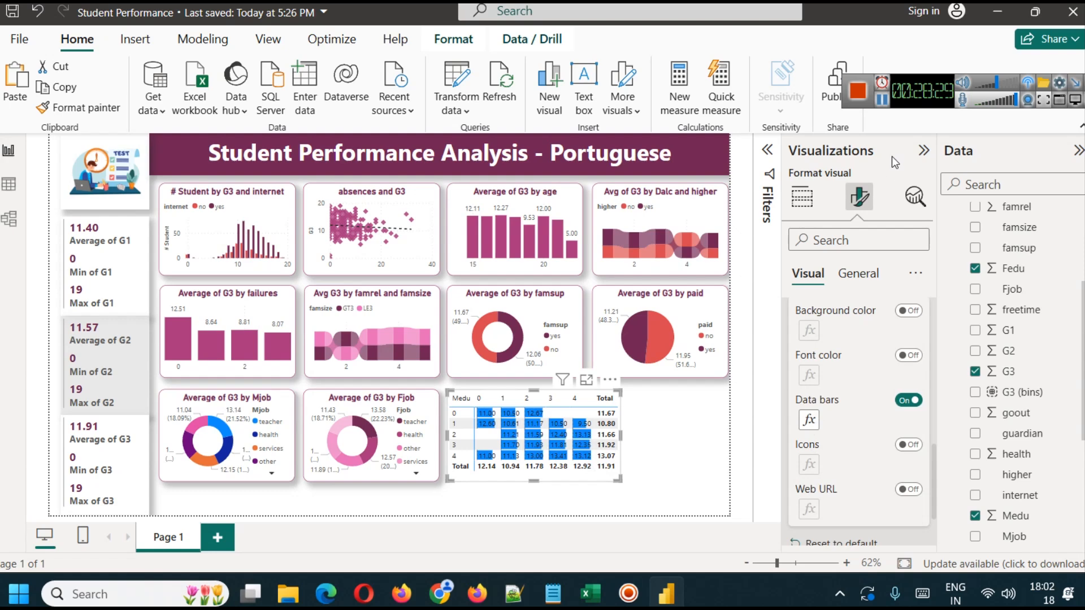
# - Copy the formatting of the Average of G3 by Fjob donut chart to the matrix with Format Painter
pyautogui.click(802, 197)
pyautogui.click(390, 411)
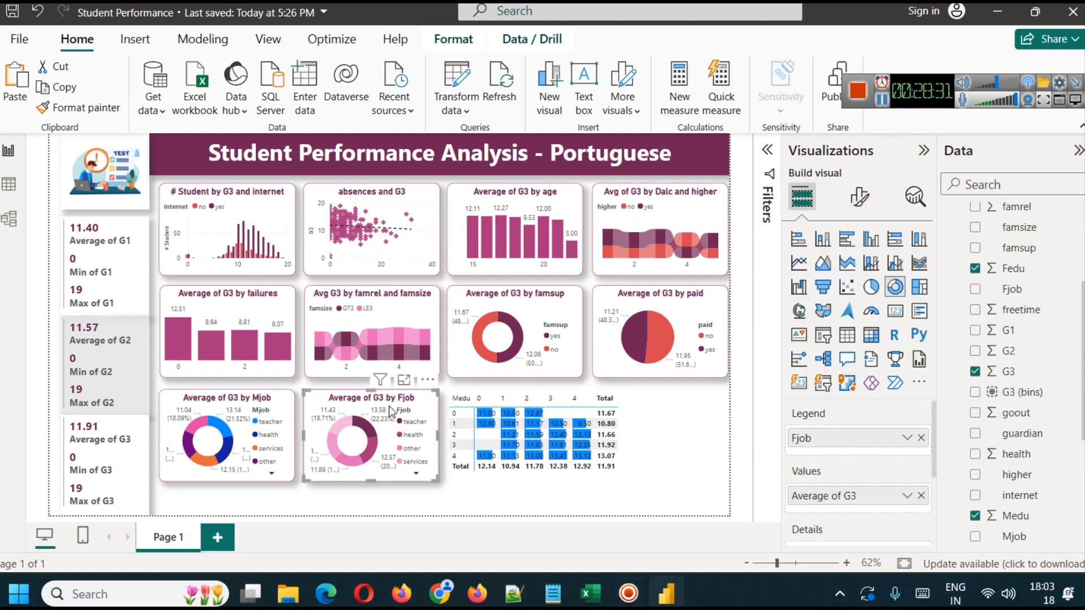
pyautogui.click(561, 468)
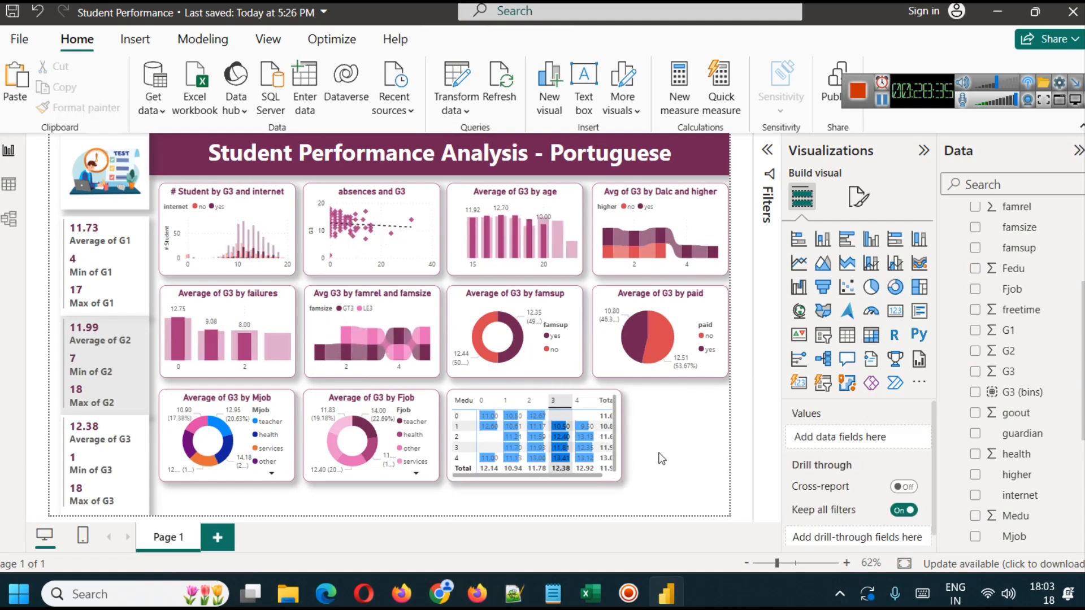
# - Adjust the matrix width to fit the Total column closely, and clear the cross-filter on the Fedu 3 column
pyautogui.click(619, 476)
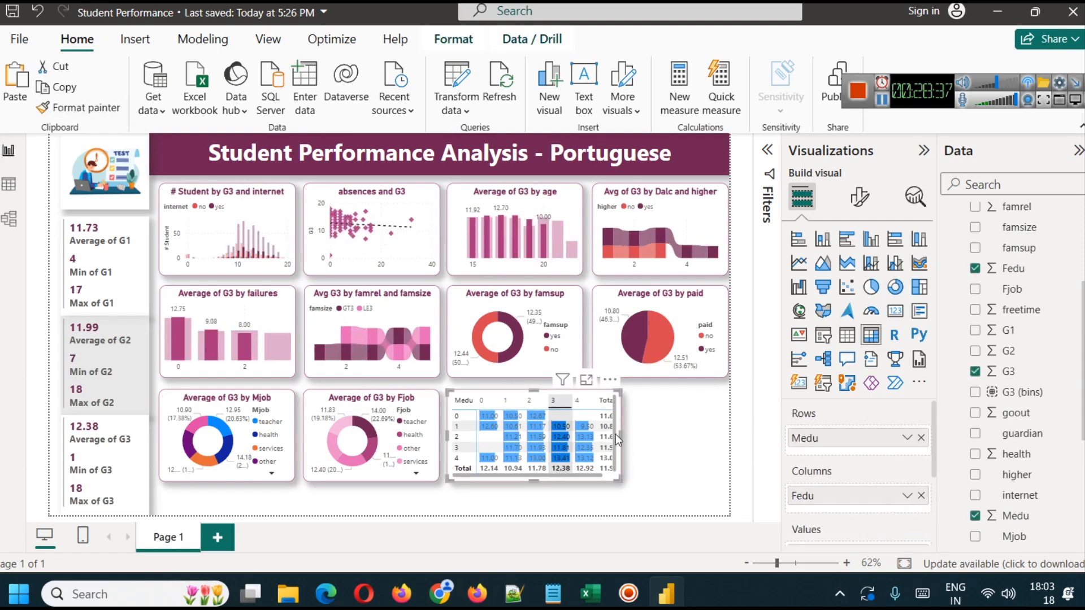
pyautogui.moveTo(619, 435); pyautogui.dragTo(637, 438)
pyautogui.click(686, 469)
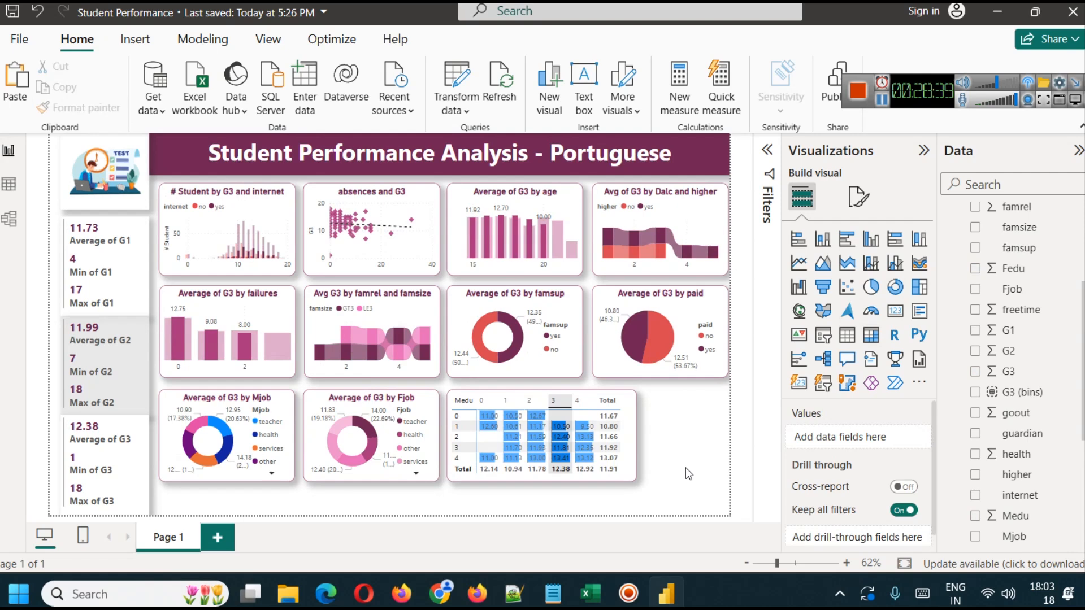
pyautogui.click(561, 437)
pyautogui.click(561, 437)
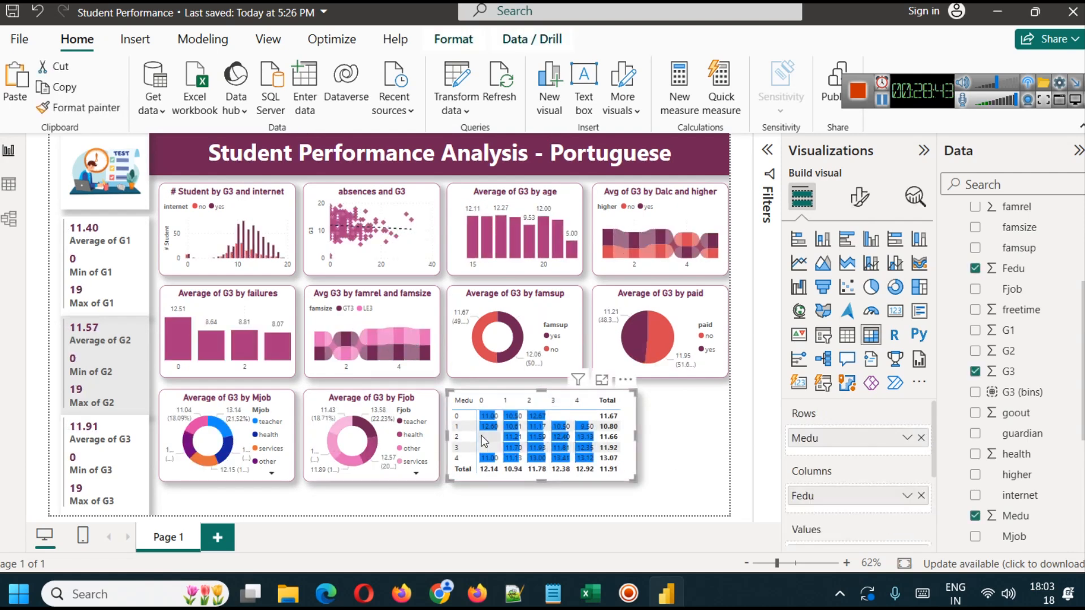
pyautogui.click(658, 469)
pyautogui.click(632, 439)
pyautogui.moveTo(637, 438); pyautogui.dragTo(625, 437)
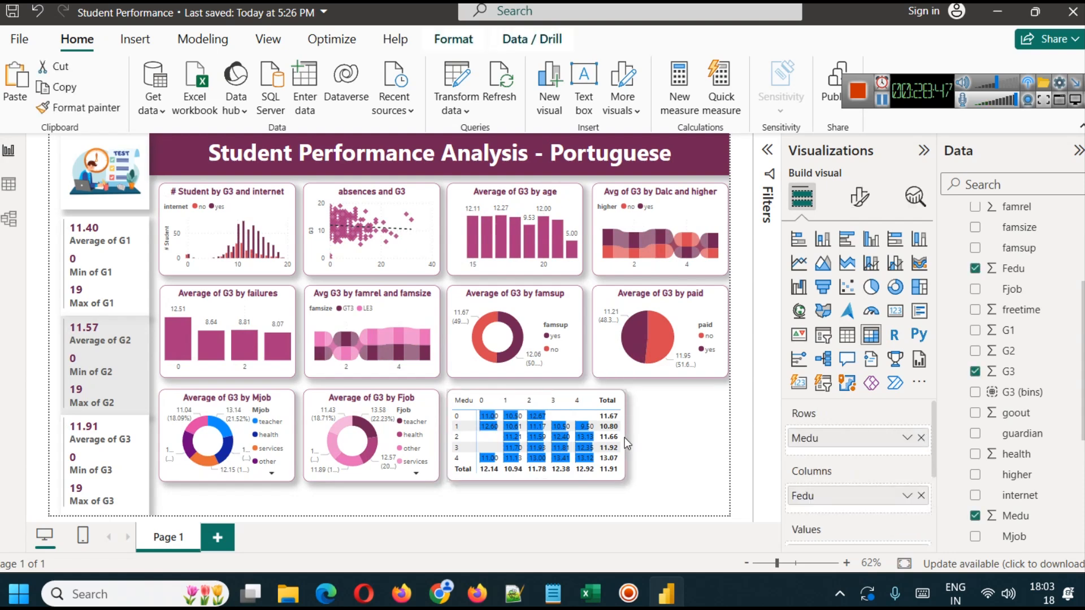
pyautogui.click(650, 439)
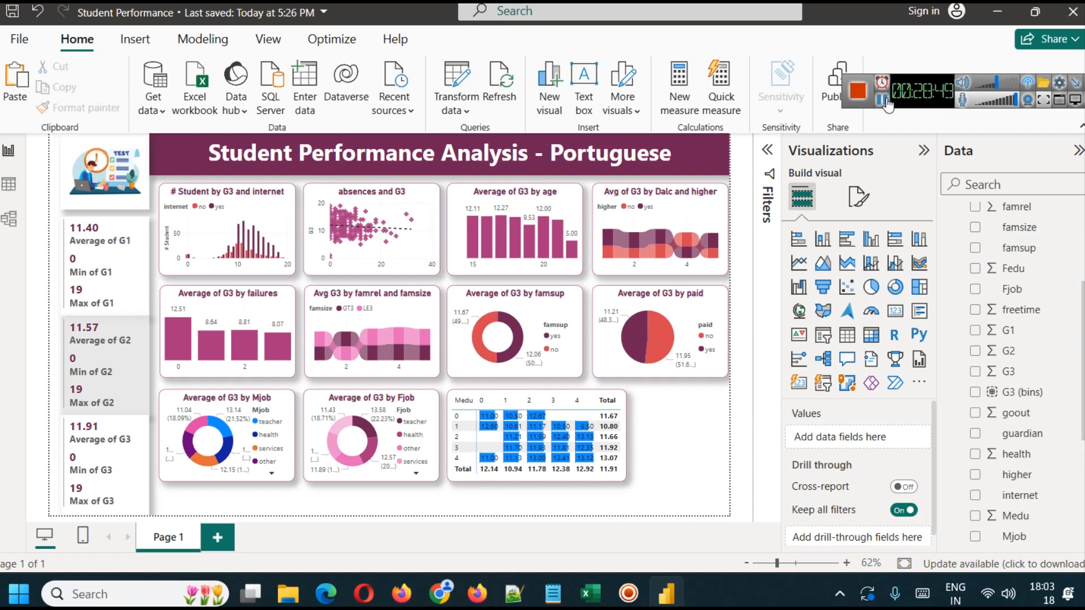
# - Insert a funnel chart beside the matrix, and check the reason column's distinct values and its description on the UCI dataset page
pyautogui.click(822, 286)
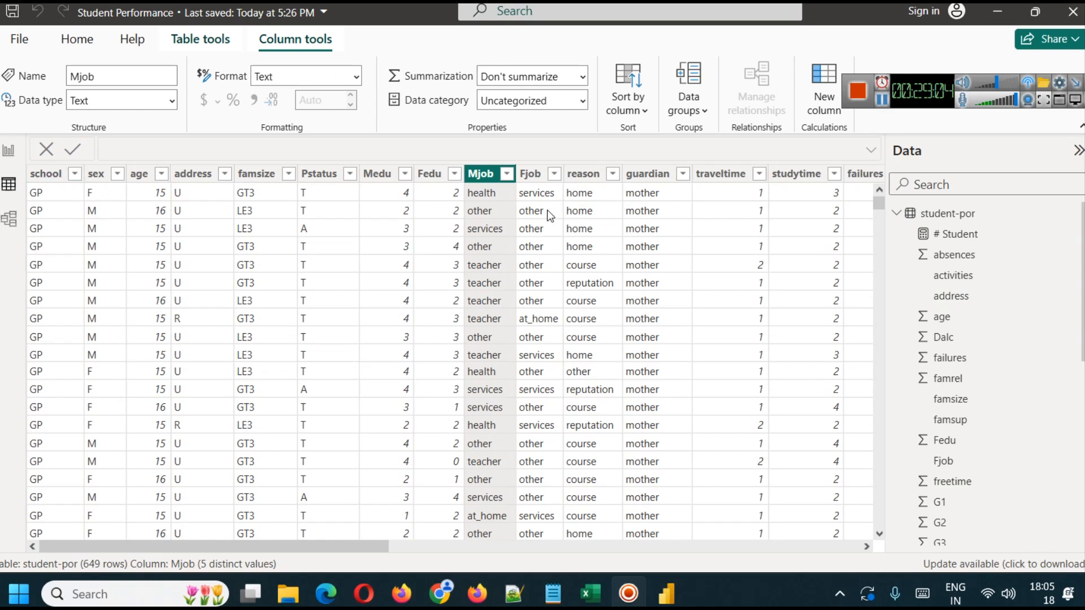
pyautogui.click(612, 175)
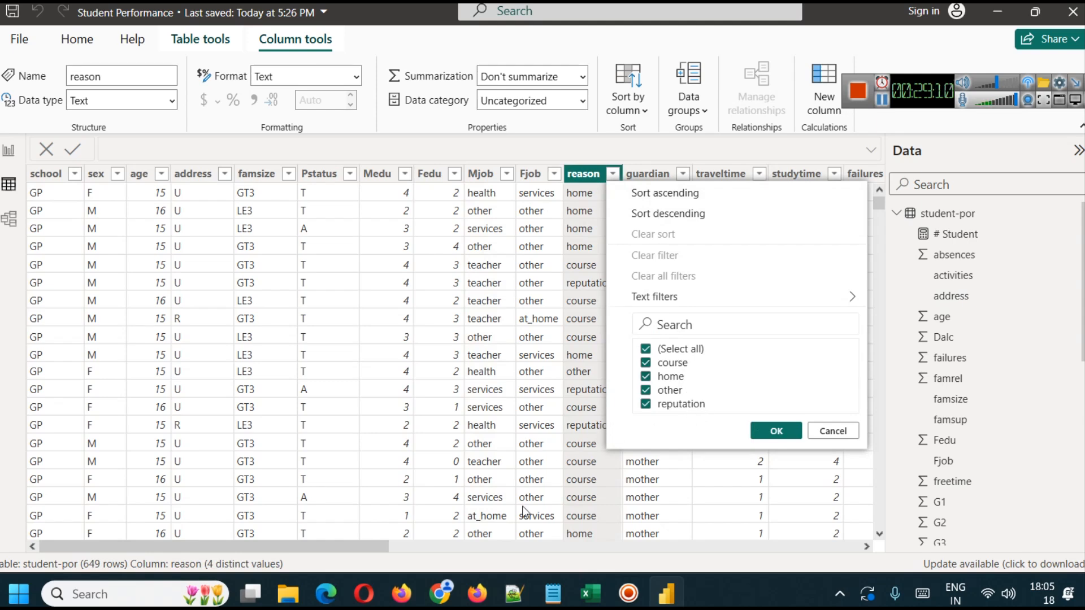
pyautogui.click(477, 593)
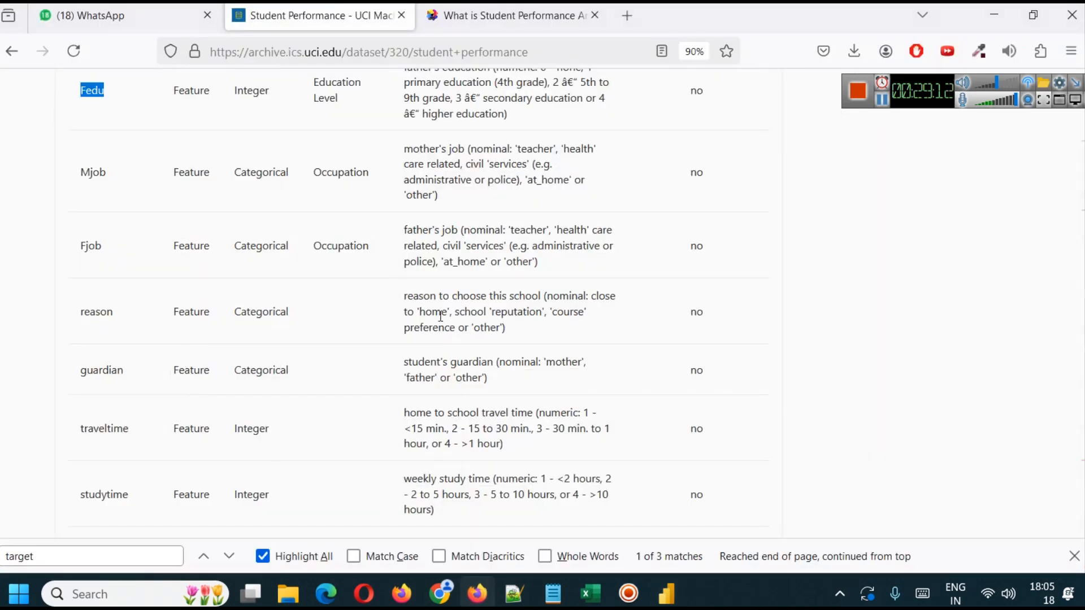
pyautogui.click(667, 593)
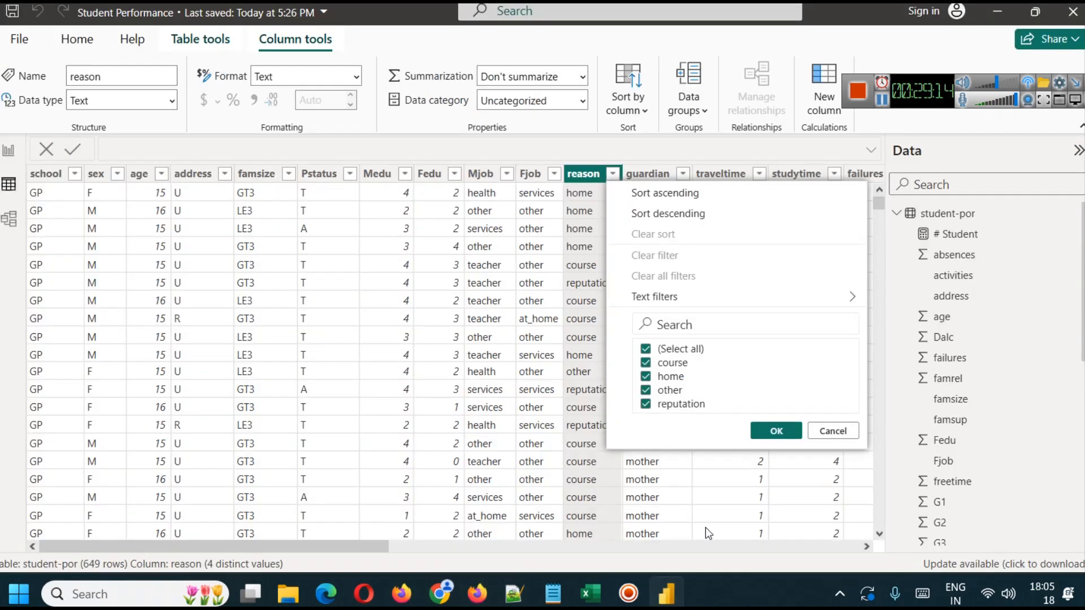
pyautogui.click(775, 428)
pyautogui.click(9, 156)
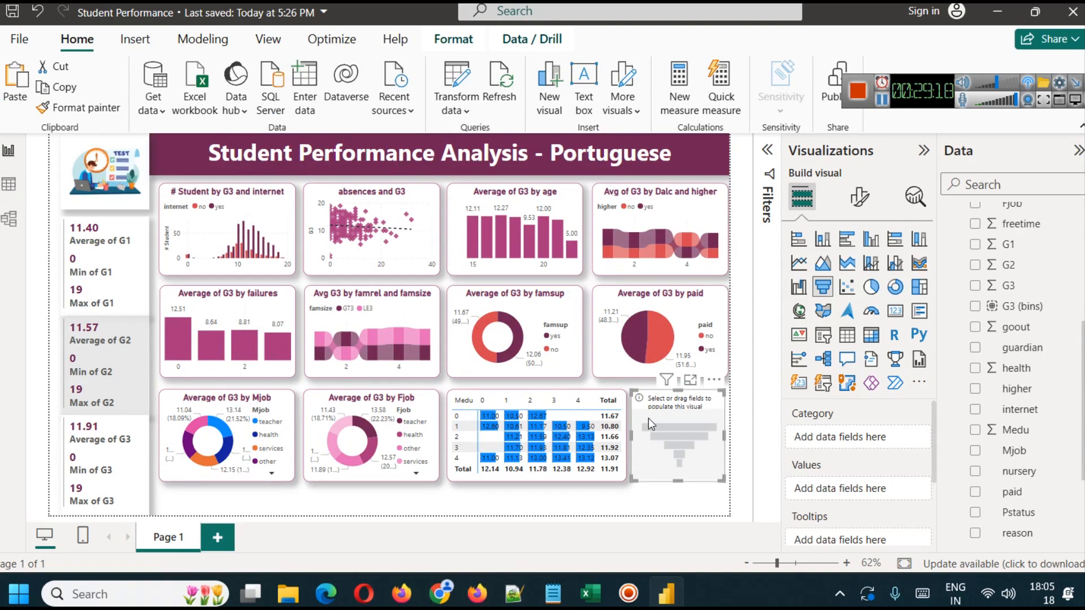
# - Add reason as the category of the new funnel chart
pyautogui.scroll(-2, 1041, 480)
pyautogui.scroll(-1, 1042, 480)
pyautogui.moveTo(1033, 391); pyautogui.dragTo(853, 439)
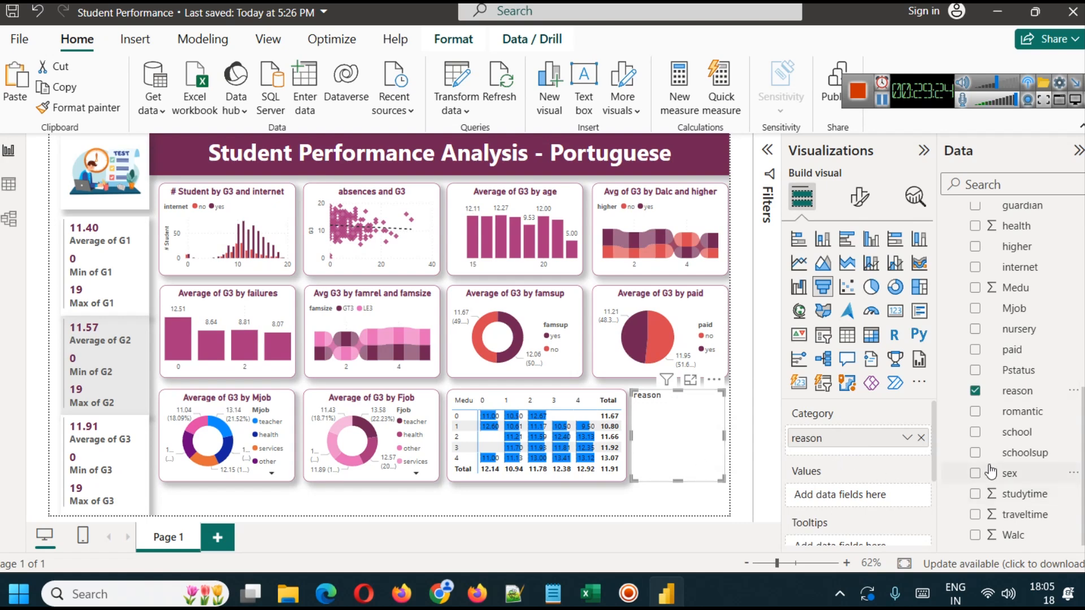
# - Add G3 as the funnel chart's values, aggregated as Average
pyautogui.scroll(4, 1031, 379)
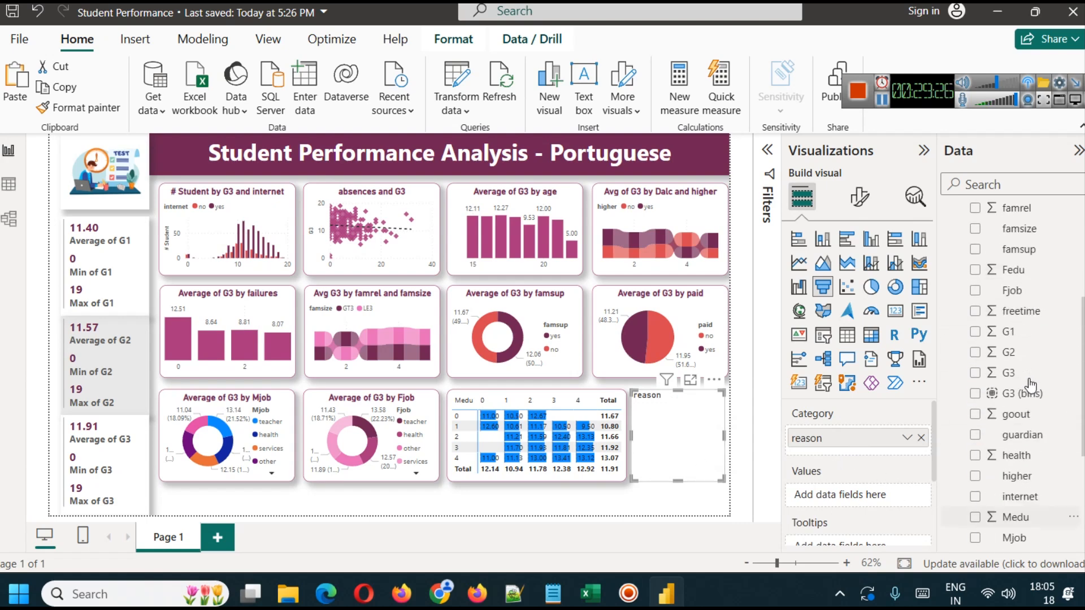
pyautogui.scroll(-1, 1031, 384)
pyautogui.moveTo(1028, 316); pyautogui.dragTo(868, 495)
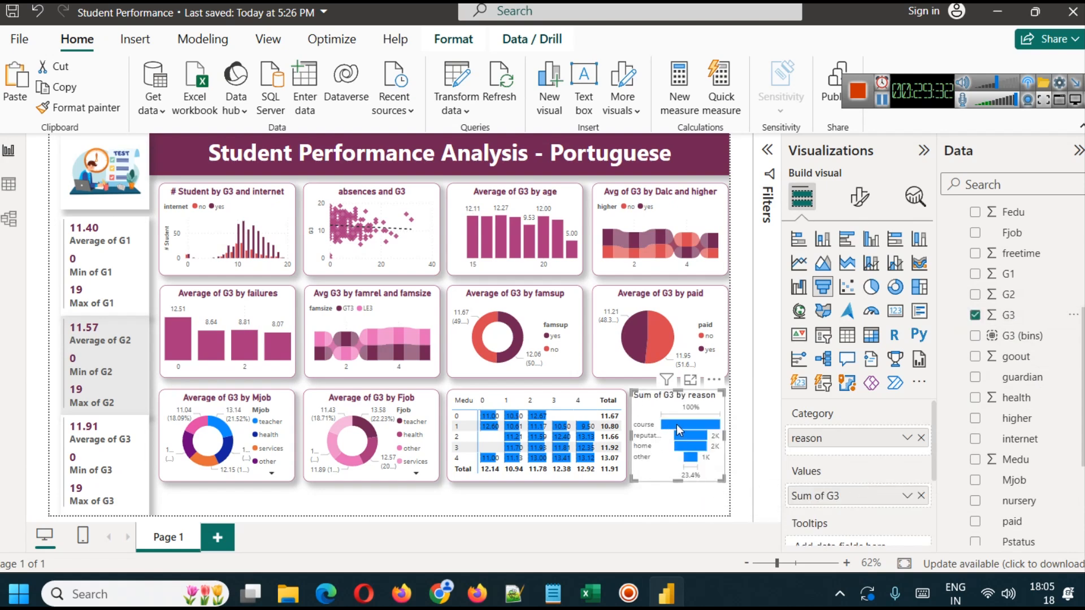
pyautogui.moveTo(678, 430)
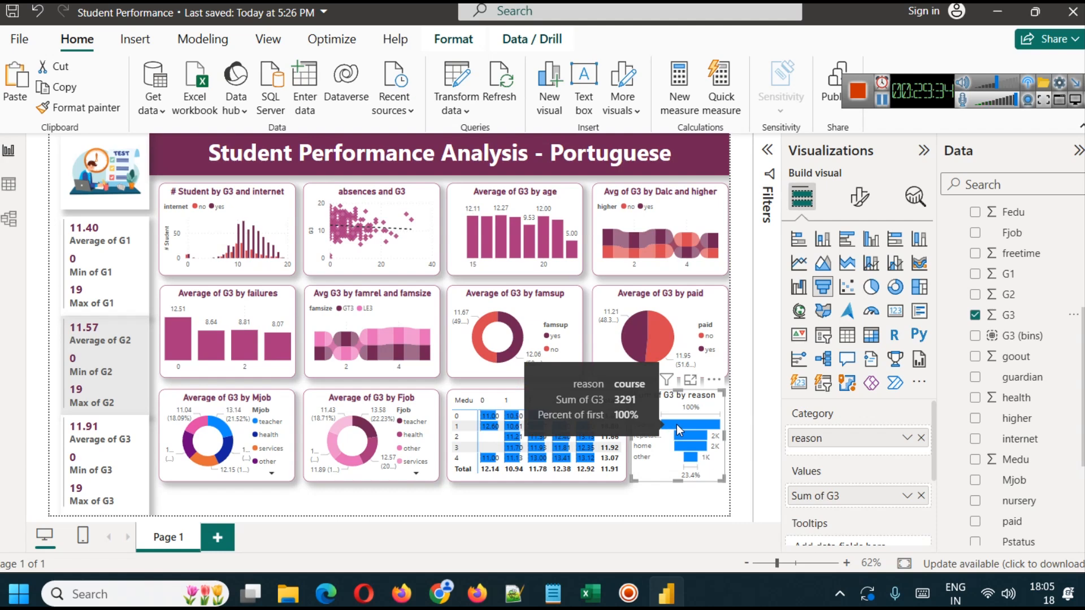
pyautogui.click(907, 495)
pyautogui.click(961, 305)
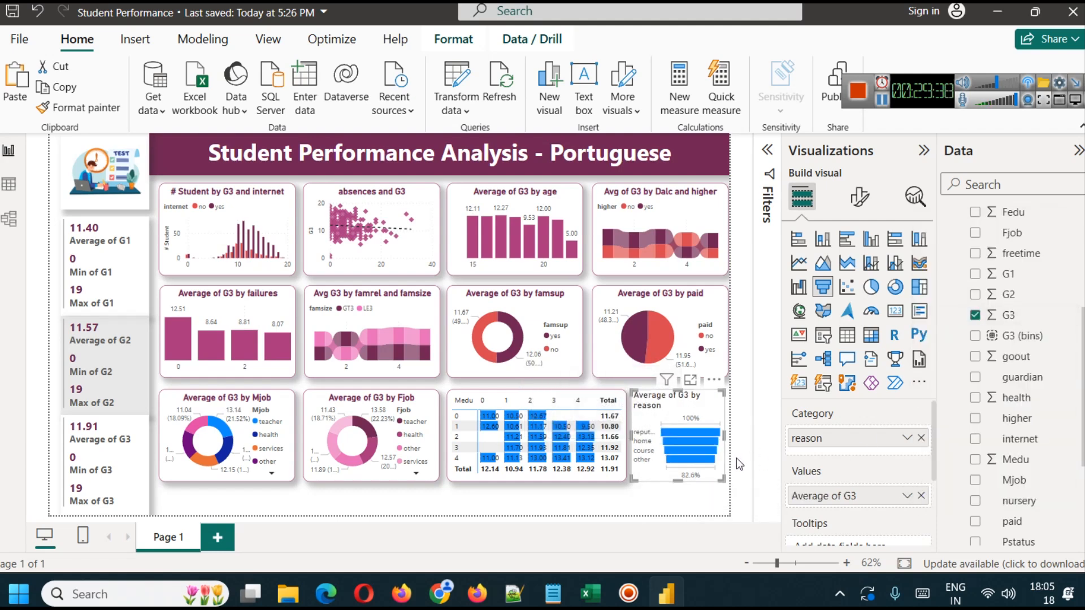
pyautogui.moveTo(690, 431)
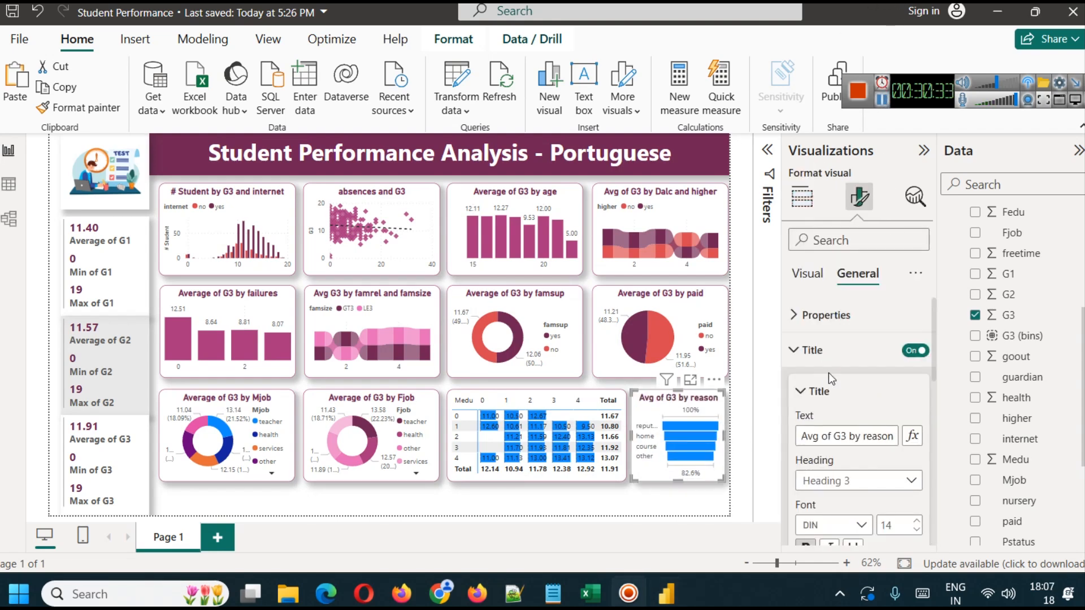
# - Turn on the background of the funnel chart's data labels and make its category labels bold
pyautogui.click(808, 274)
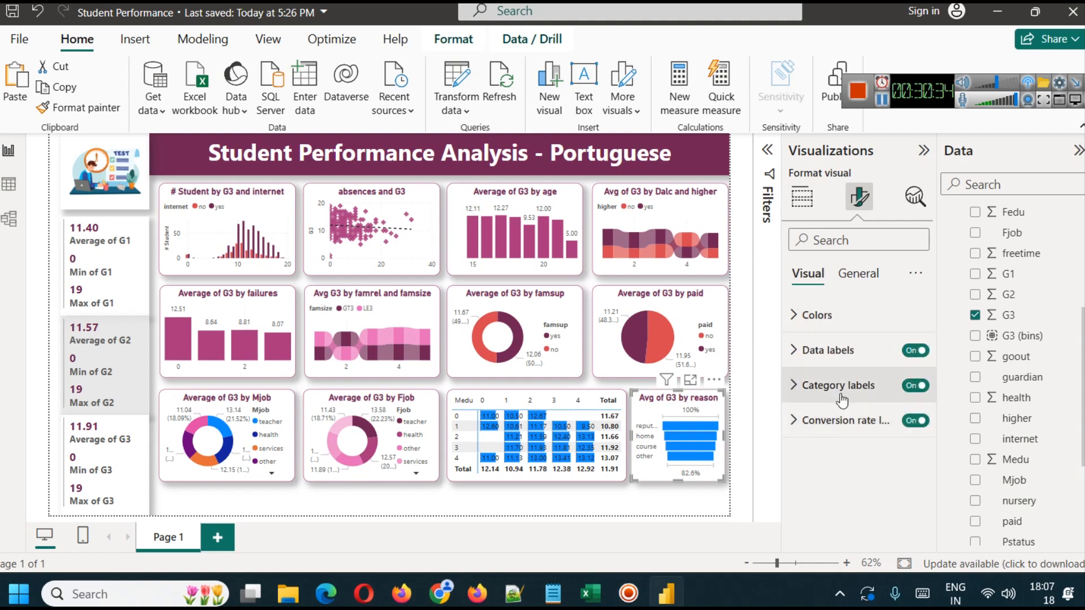
pyautogui.click(831, 352)
pyautogui.scroll(-3, 847, 395)
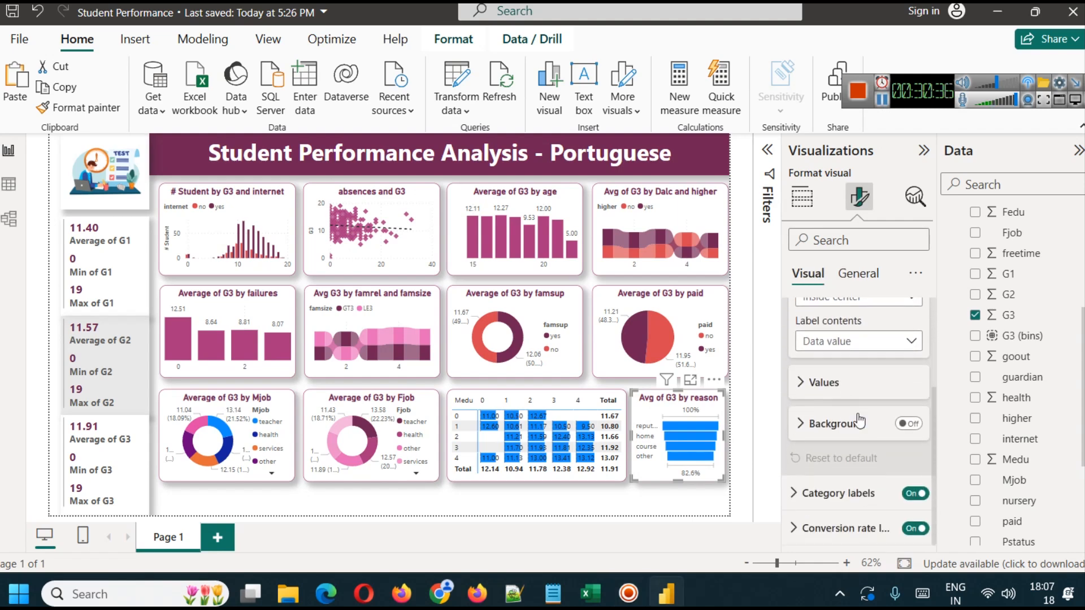
pyautogui.scroll(2, 853, 390)
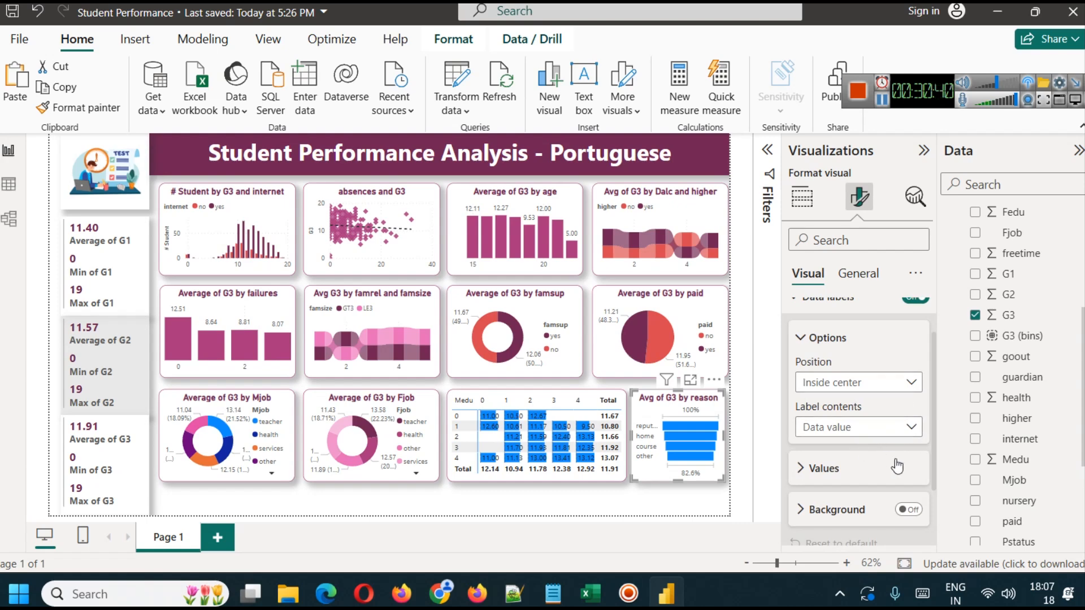
pyautogui.click(838, 469)
pyautogui.scroll(-5, 840, 464)
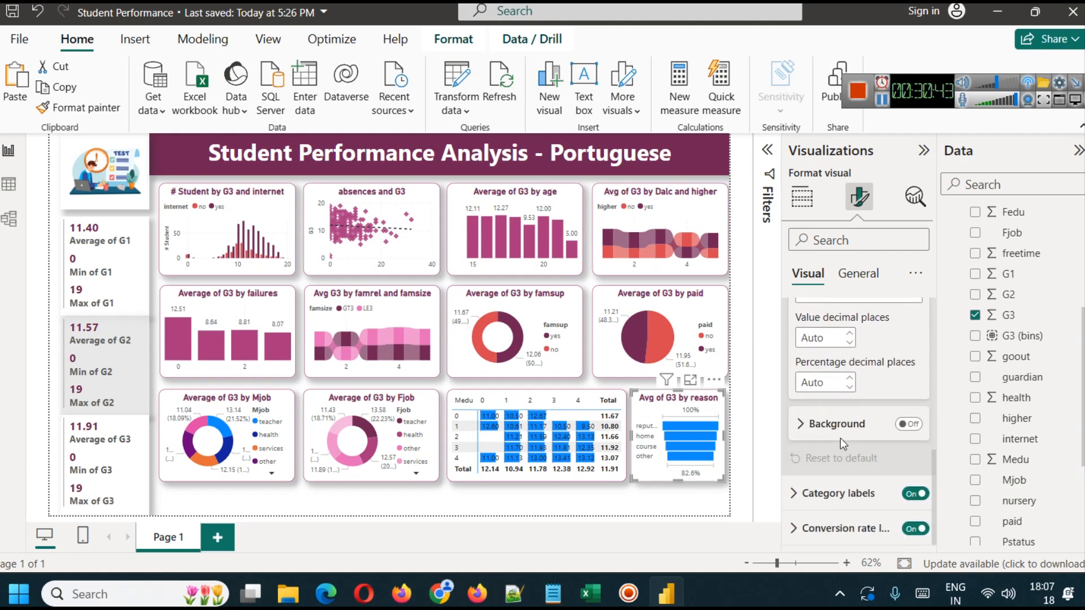
pyautogui.click(908, 425)
pyautogui.click(825, 493)
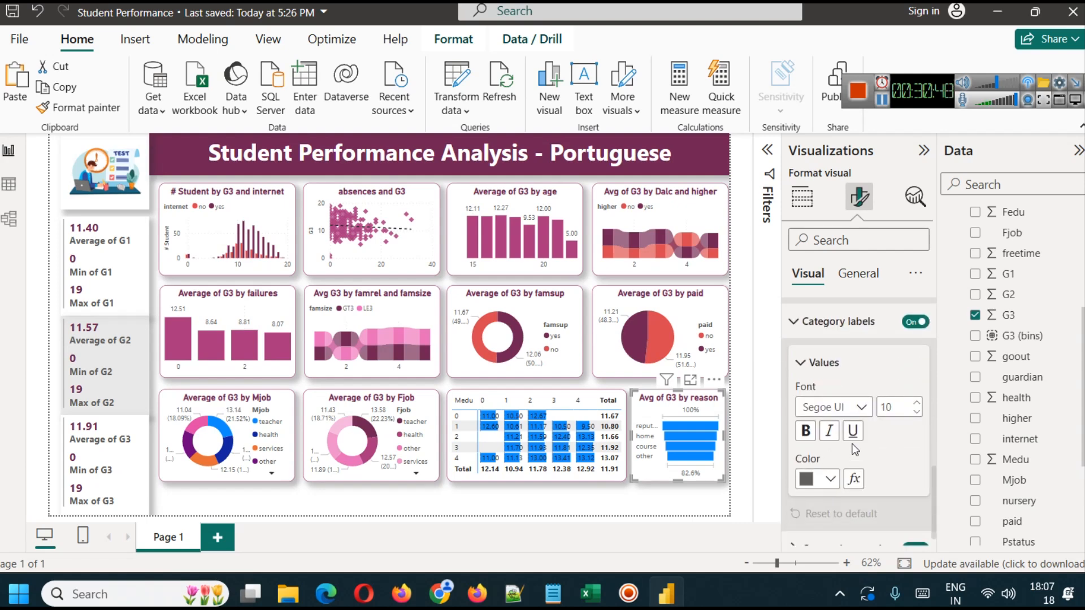
pyautogui.click(807, 431)
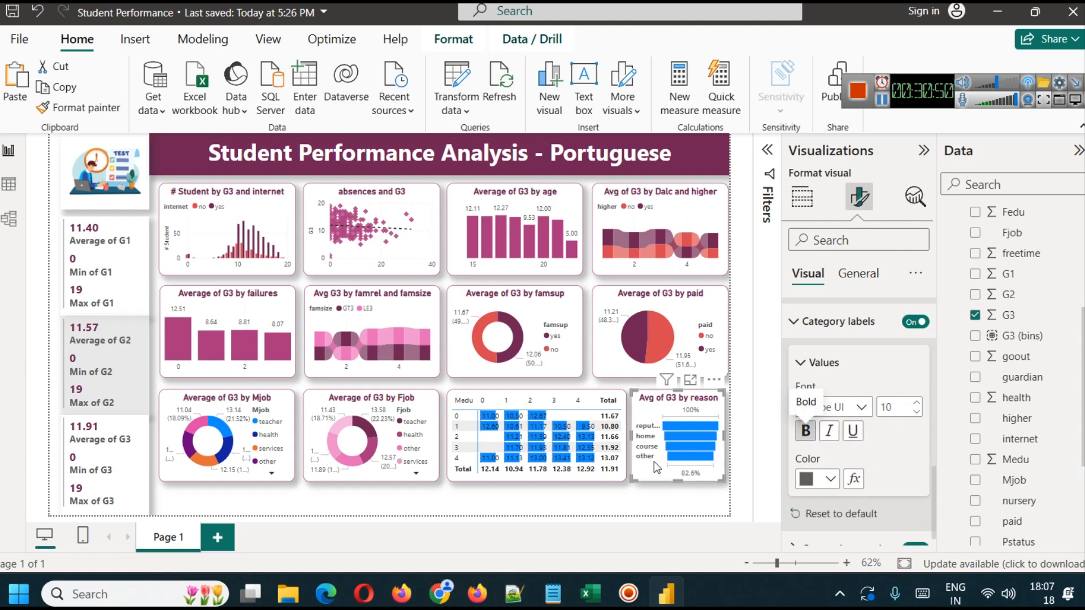
# - Open the default bar color settings of the funnel chart
pyautogui.scroll(-1, 900, 463)
pyautogui.scroll(4, 873, 469)
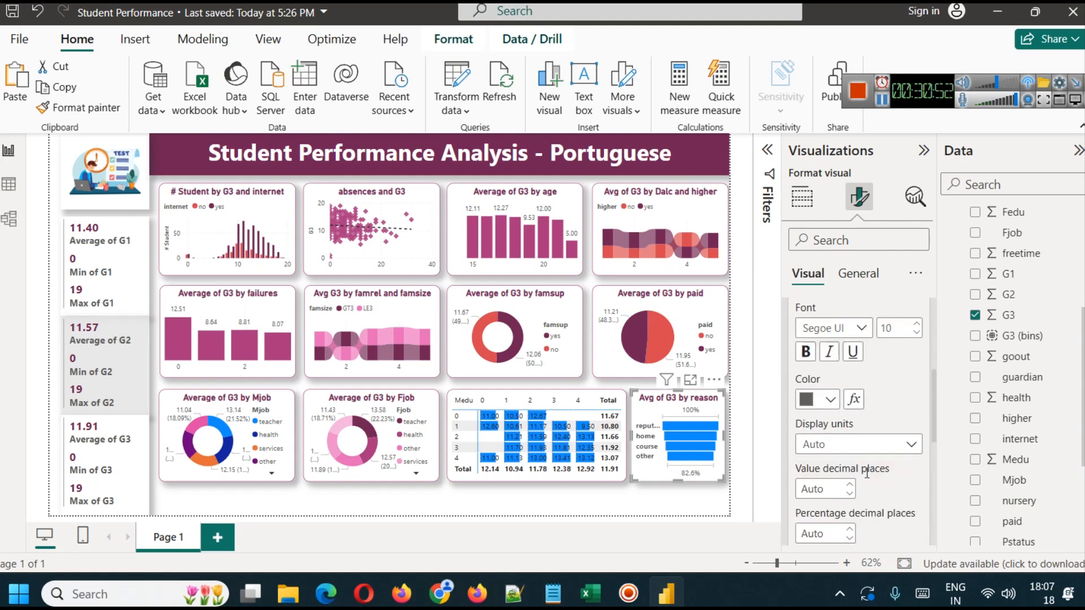
pyautogui.scroll(-2, 874, 473)
pyautogui.scroll(2, 874, 481)
pyautogui.scroll(4, 853, 469)
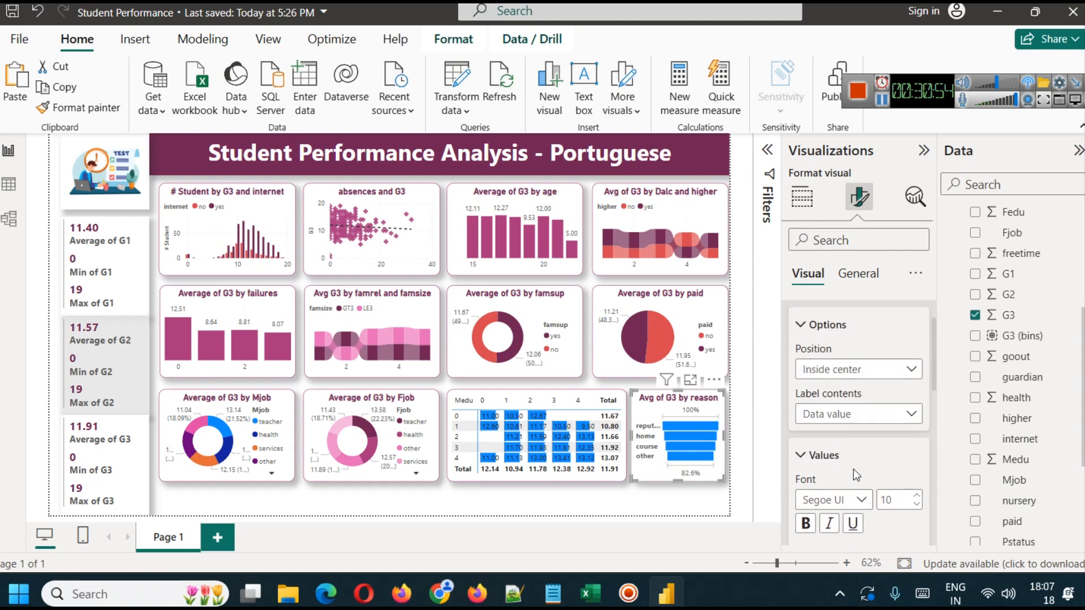
pyautogui.click(807, 316)
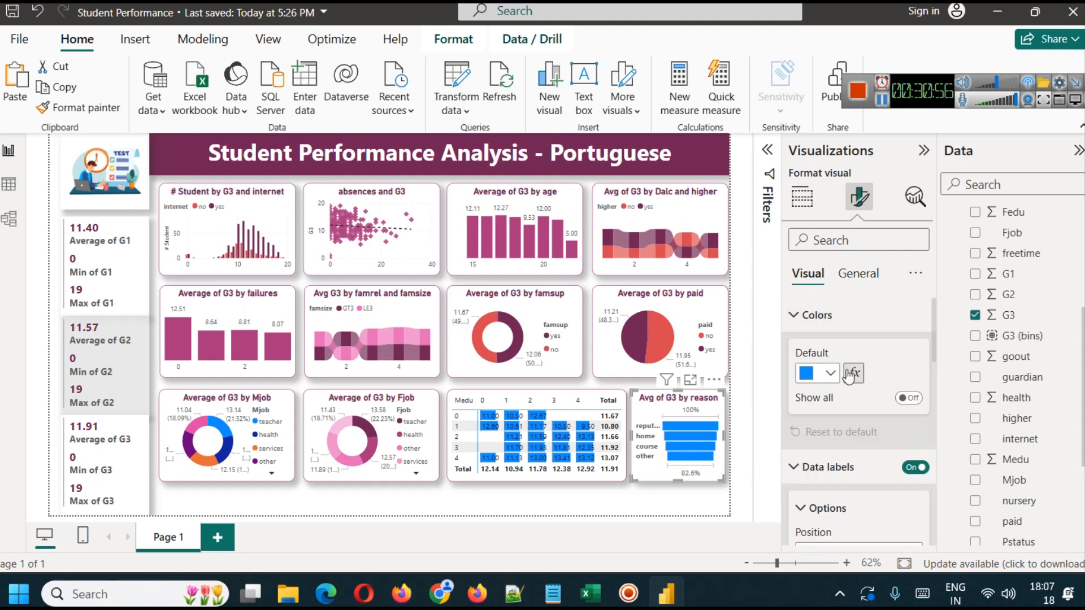